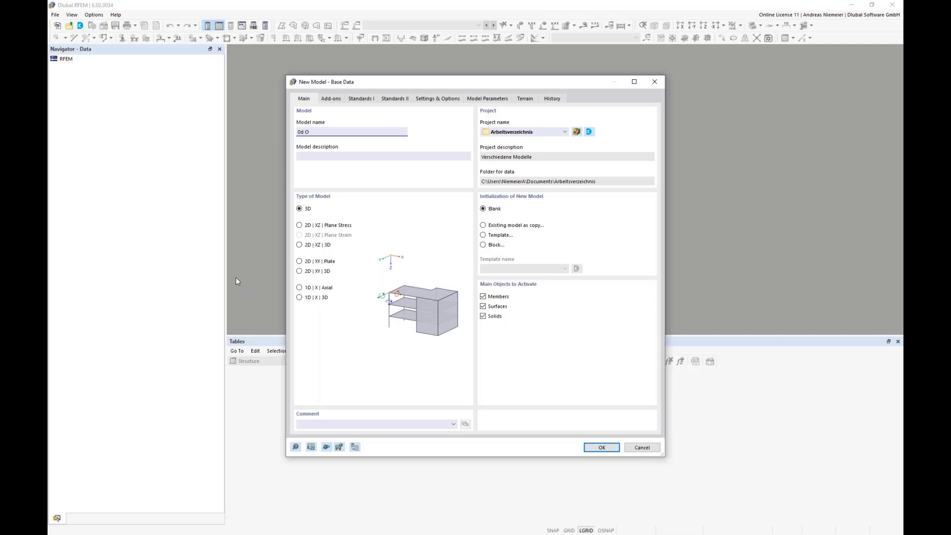
Create the blank 3D model "0d O" and set the work plane to XZ.
click(601, 448)
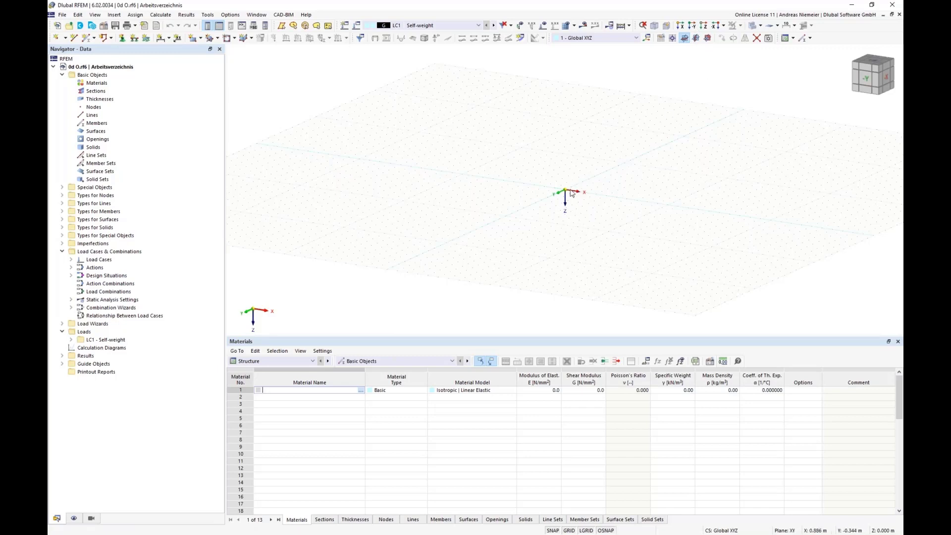
click(707, 39)
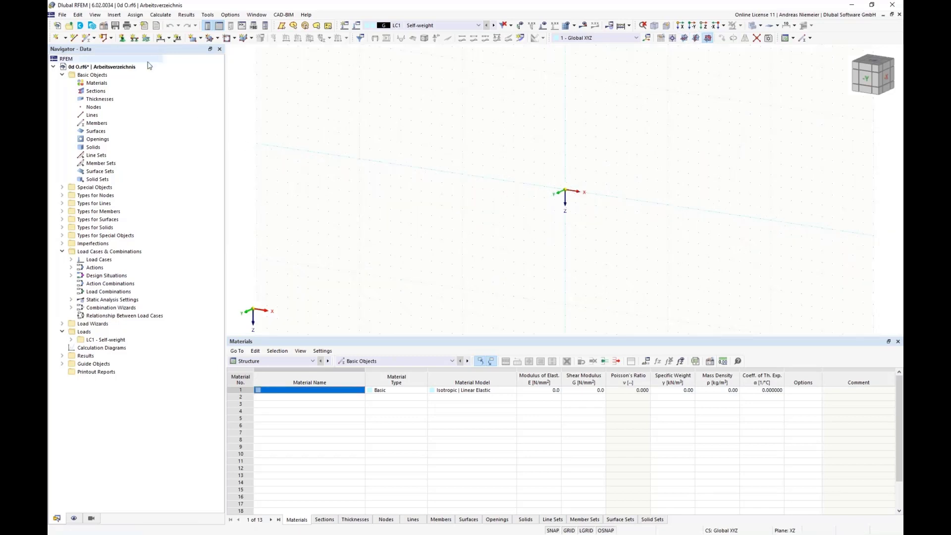
Start a new beam member and give it a square Massive I section with a 300 mm side.
click(88, 42)
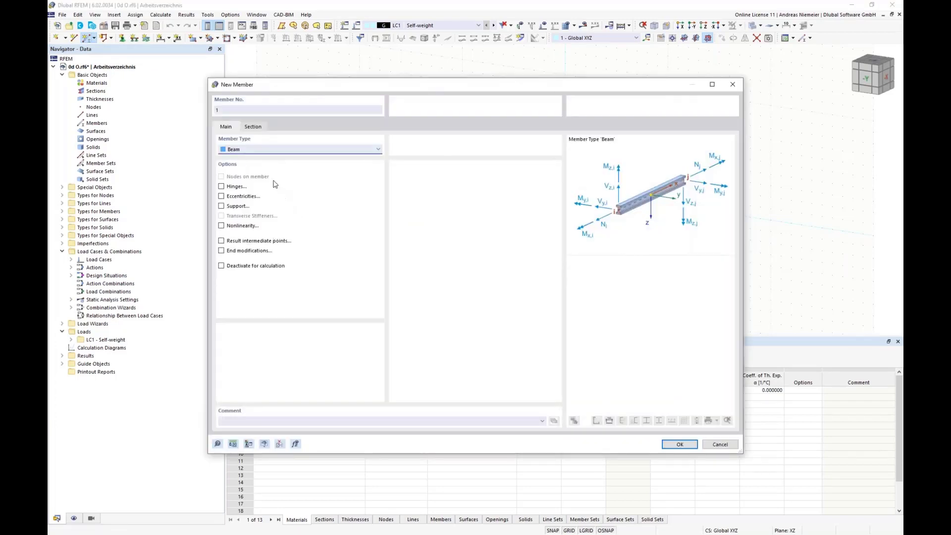
click(252, 127)
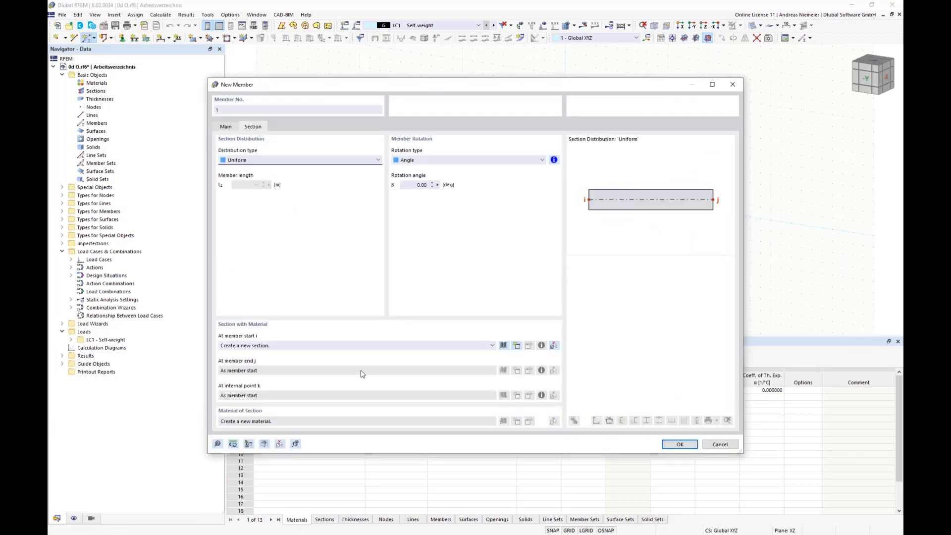
click(504, 345)
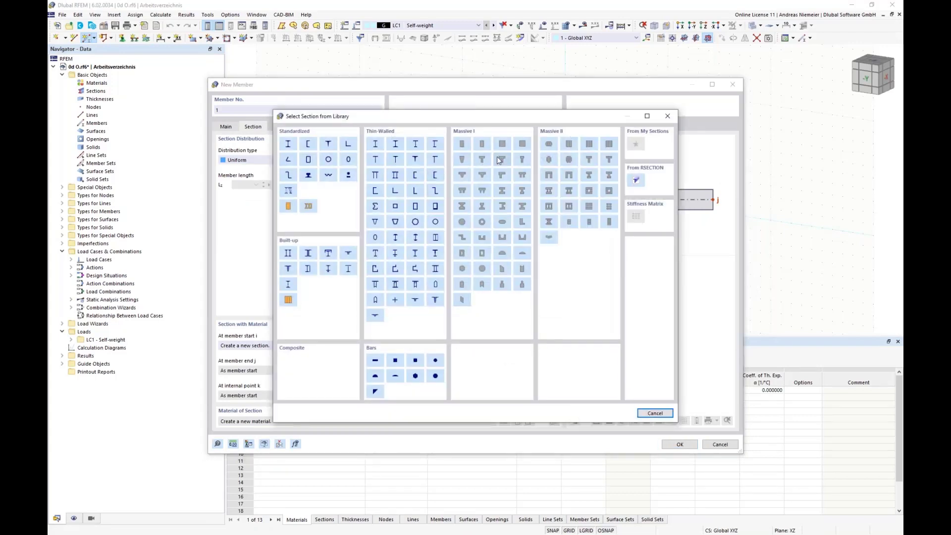
click(503, 144)
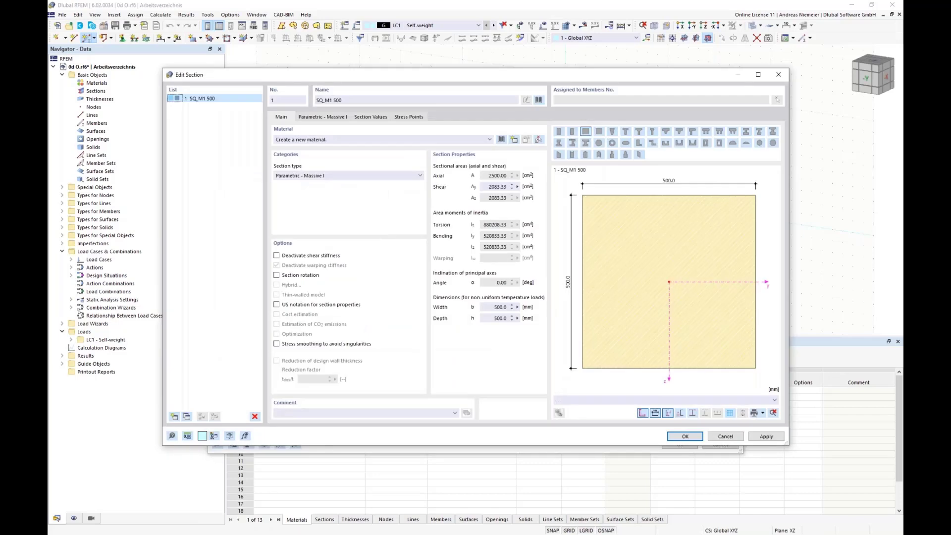
click(323, 117)
text(3)
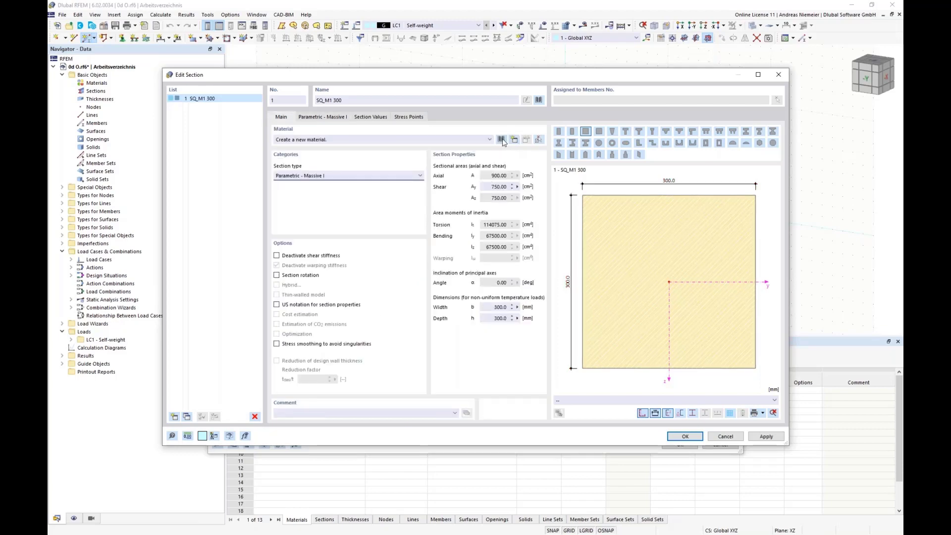
Assign concrete C25/30 from the material library to the section and accept the new member's settings.
click(502, 139)
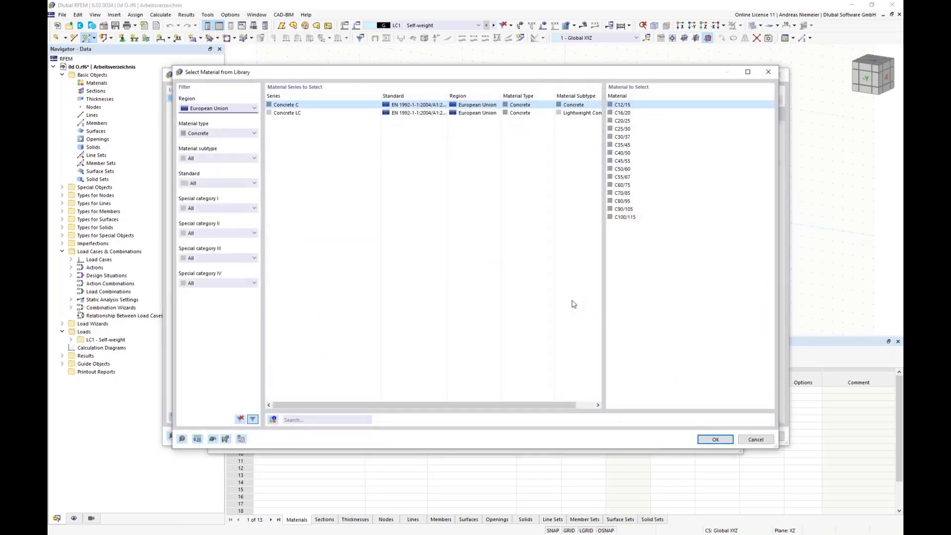
click(625, 129)
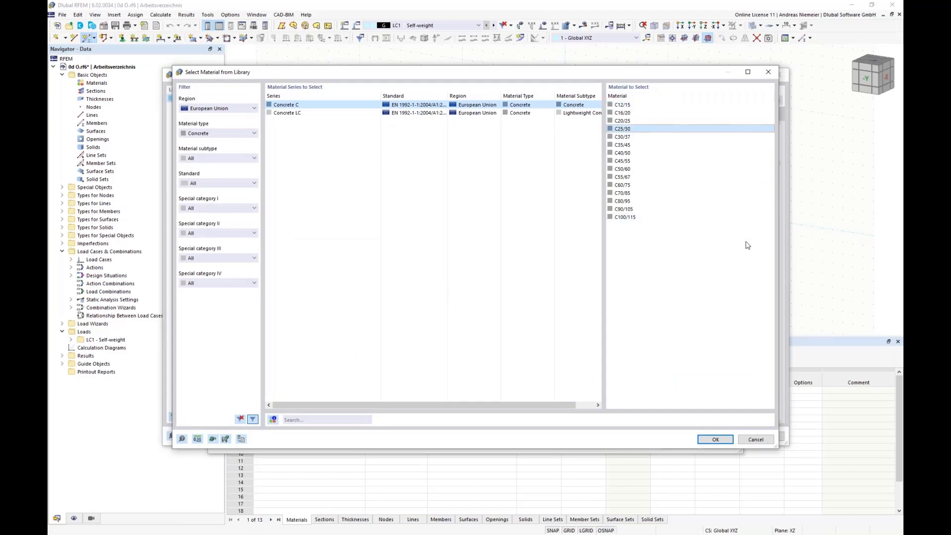
click(714, 440)
click(684, 437)
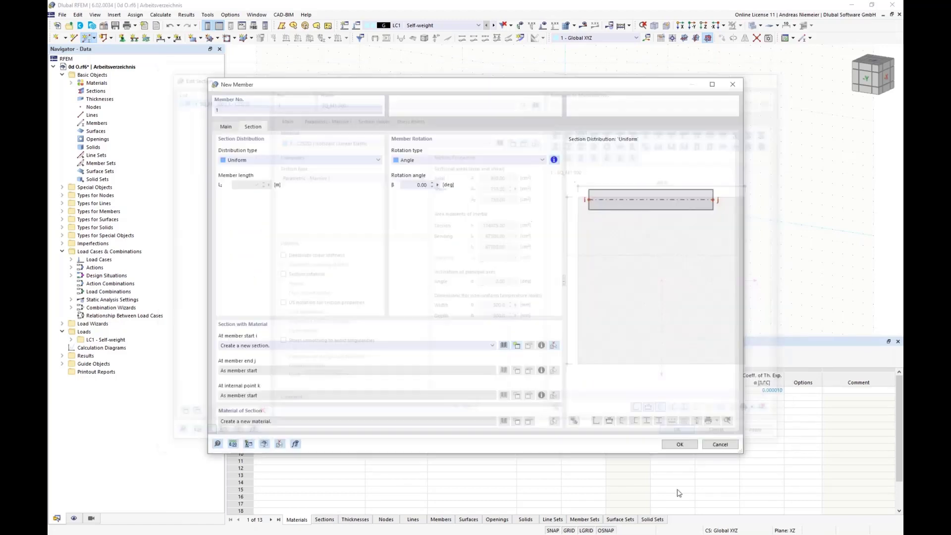
click(679, 445)
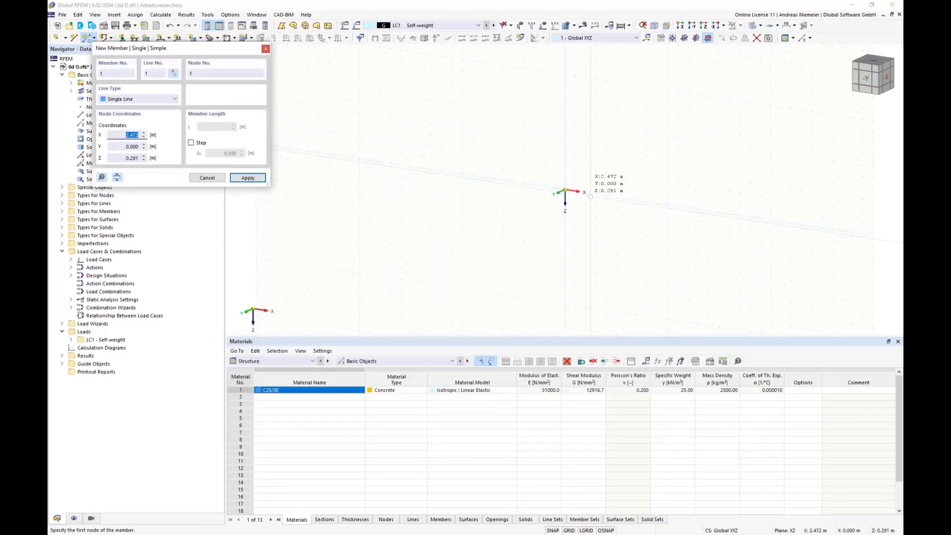
Draw the member as a vertical column rising from the global origin.
click(565, 190)
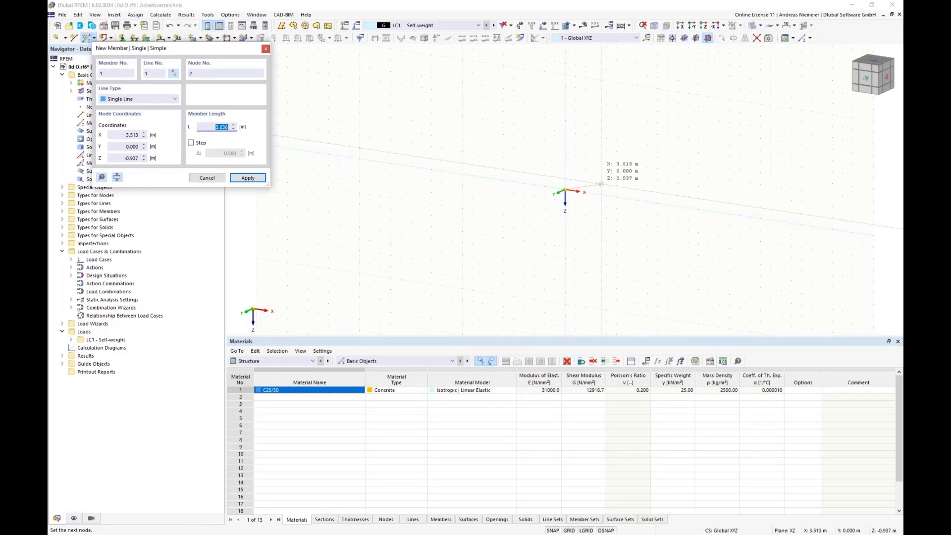
click(565, 156)
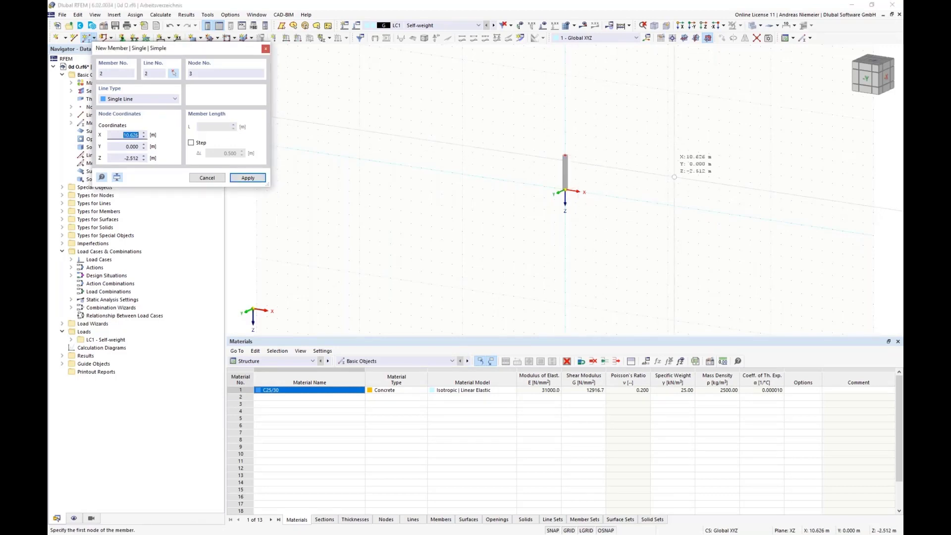
key(Escape)
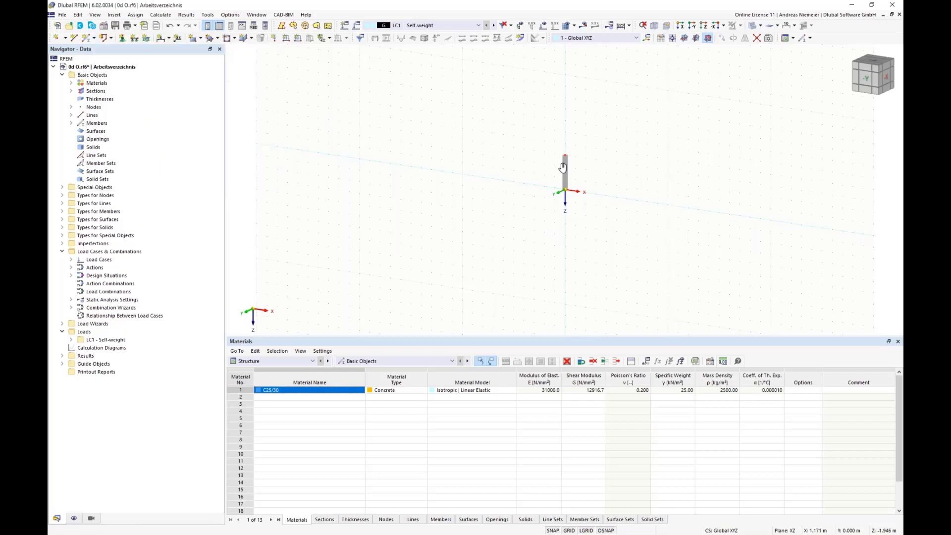
Switch the work plane to XY and define a centre-based rectangular surface with a uniform 200 mm thickness in C25/30.
middle_drag(582, 166, 441, 186)
scroll(442, 185, up, 3)
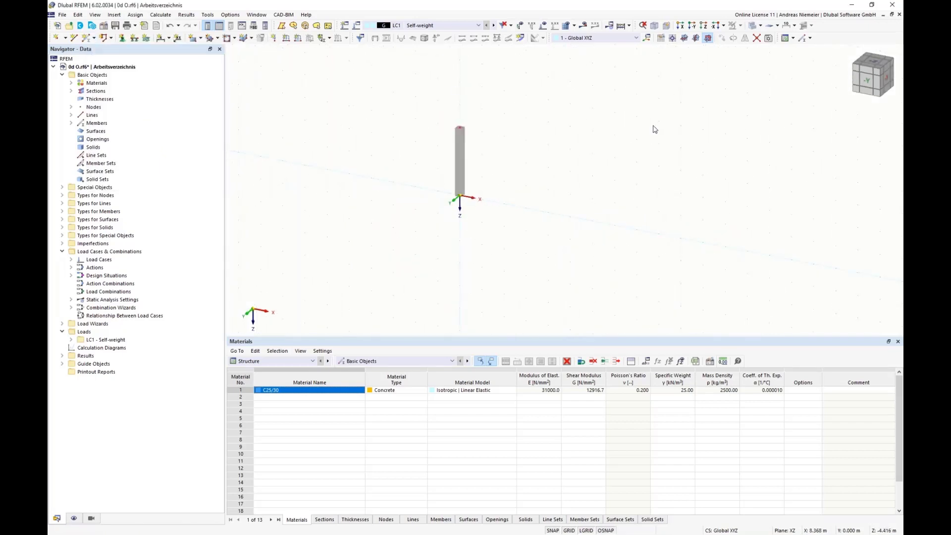
click(684, 37)
ctrl+middle_drag(391, 147, 402, 174)
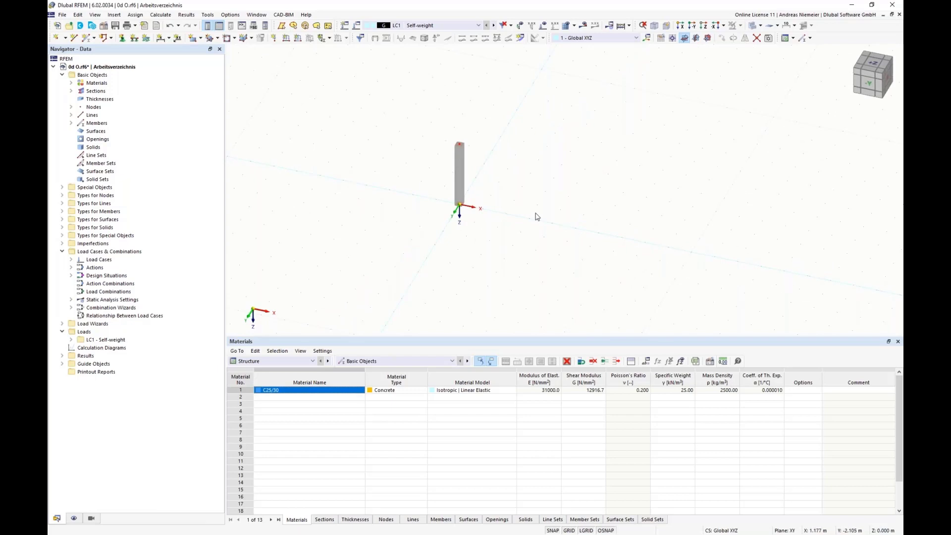
click(201, 38)
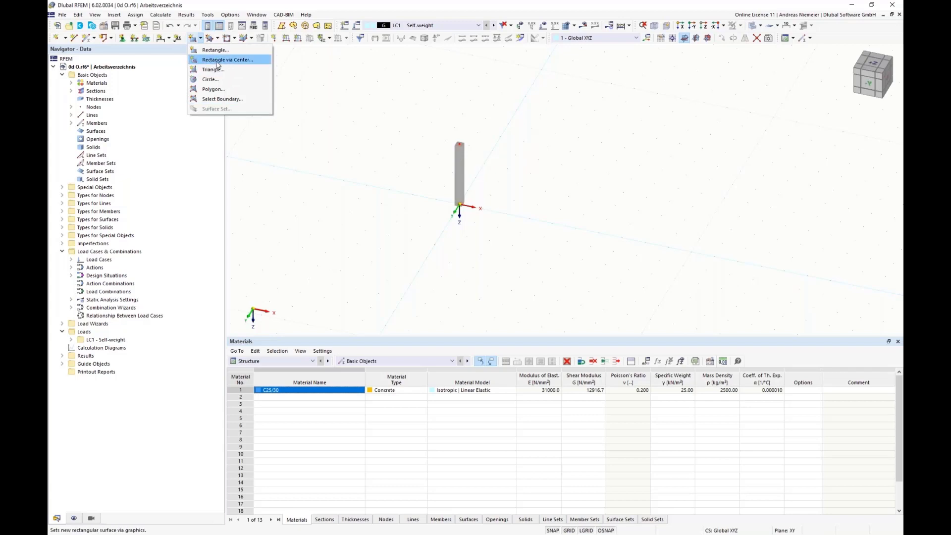
click(216, 60)
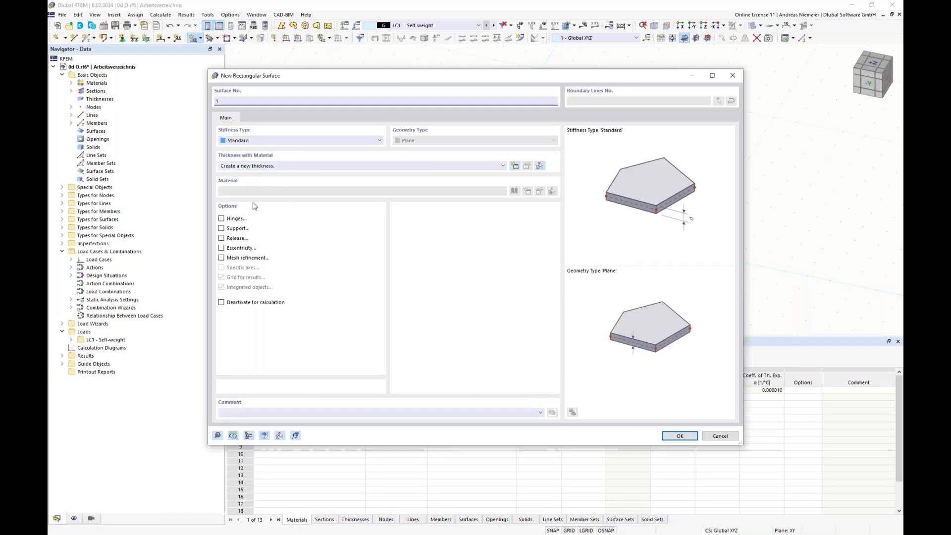
click(515, 167)
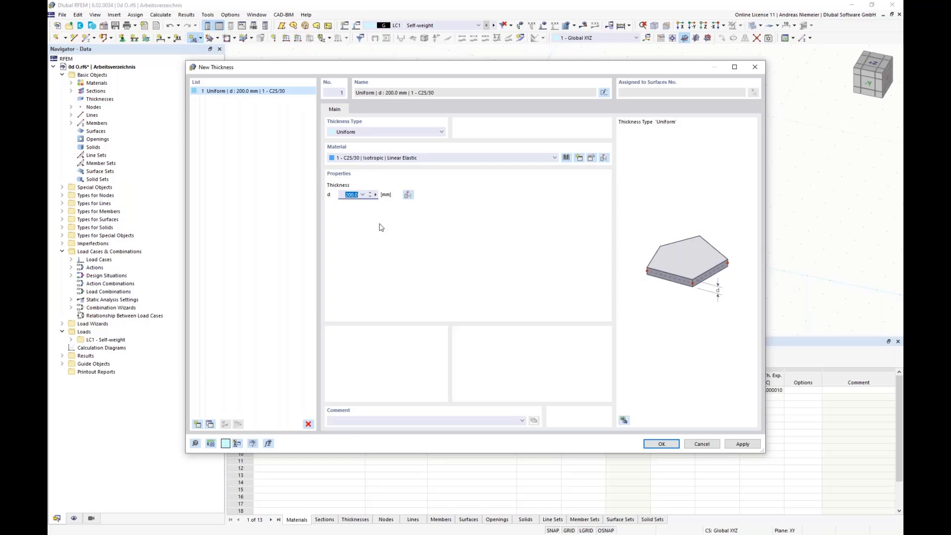
click(653, 445)
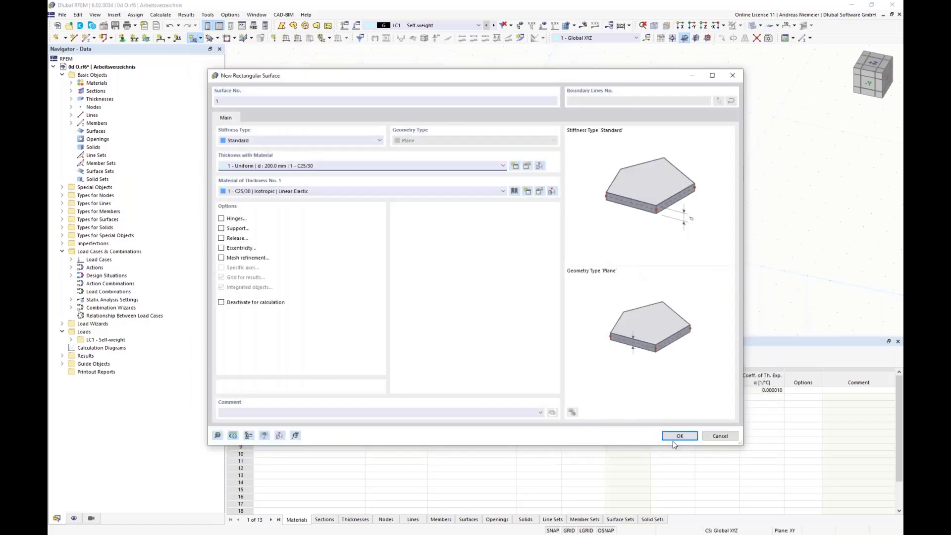
click(674, 441)
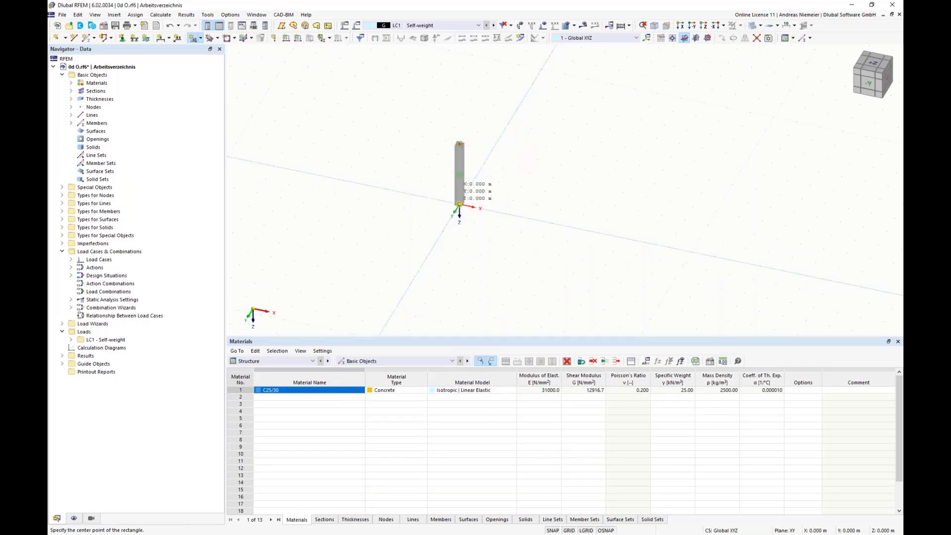
Place the rectangular surface centred on the column base with one corner at X 1.000 m, Y 1.000 m.
click(459, 203)
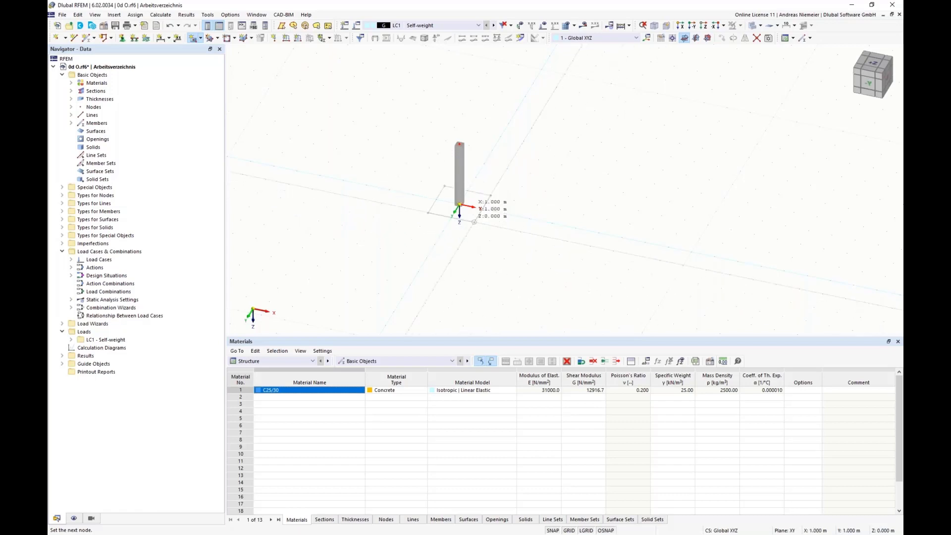
click(475, 222)
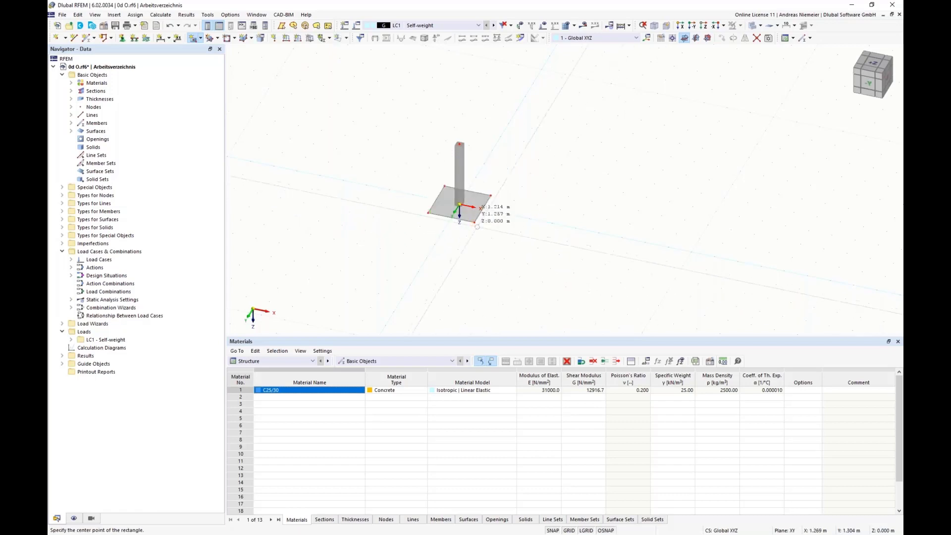
scroll(545, 248, up, 3)
ctrl+middle_drag(581, 250, 539, 253)
scroll(539, 252, up, 1)
key(Escape)
Add linear dimensions along two adjacent edges of the base plate.
click(162, 39)
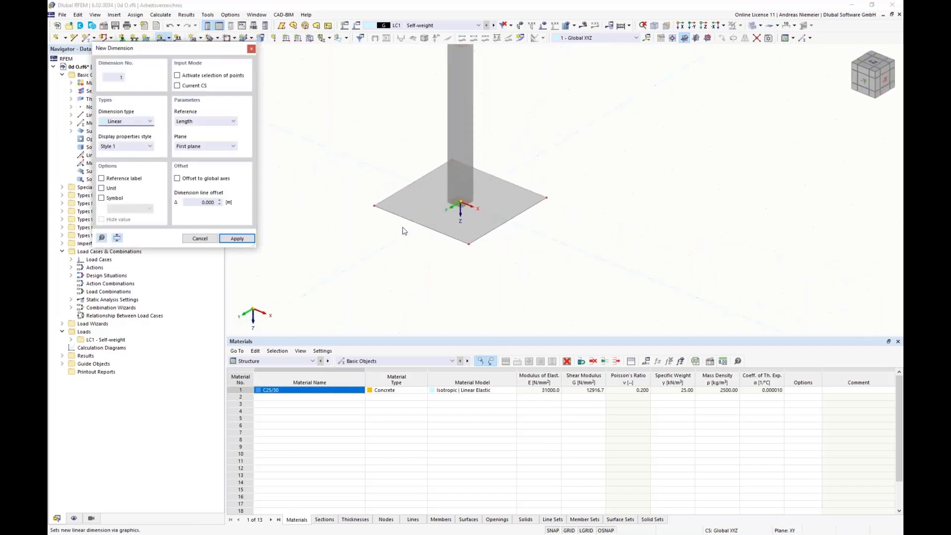
click(442, 239)
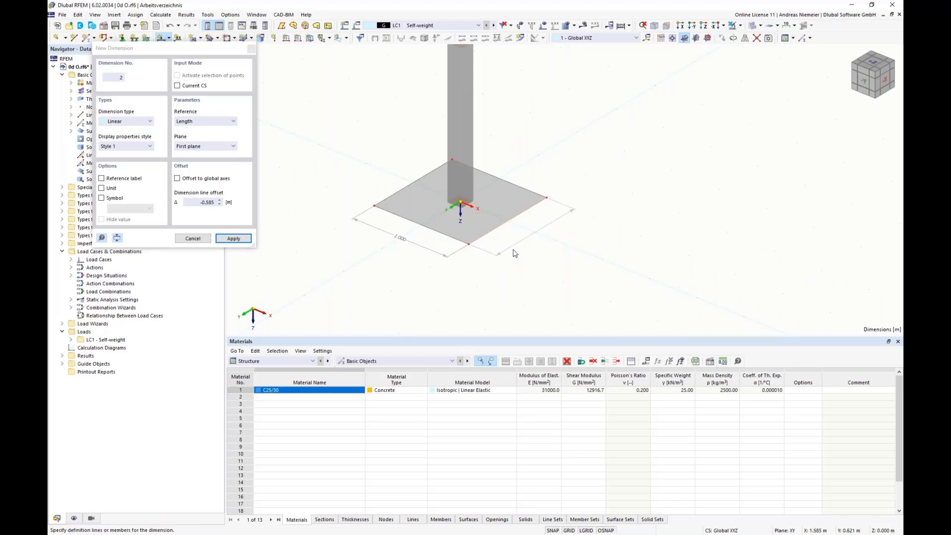
click(516, 251)
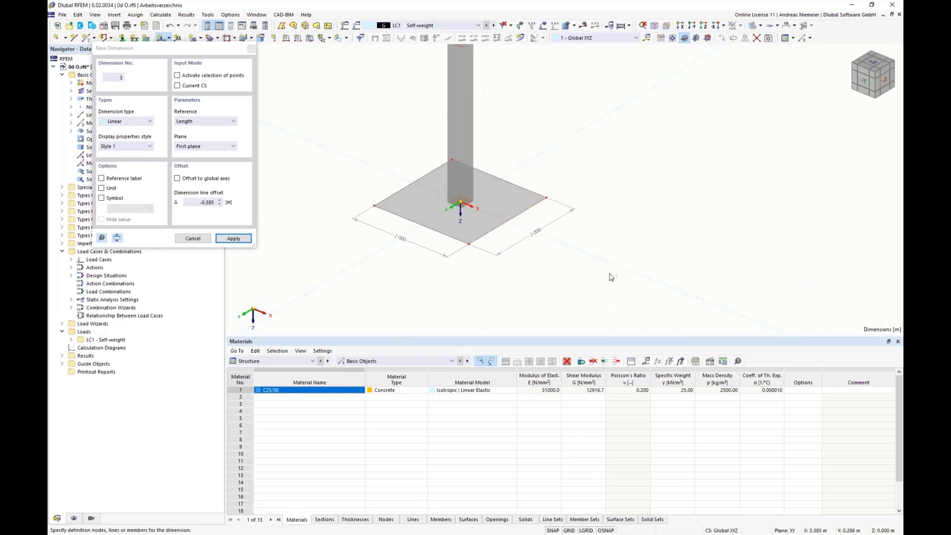
key(Escape)
Define a new nodal load in LC1 of type Components with a force of 20 kN in X.
scroll(592, 250, down, 3)
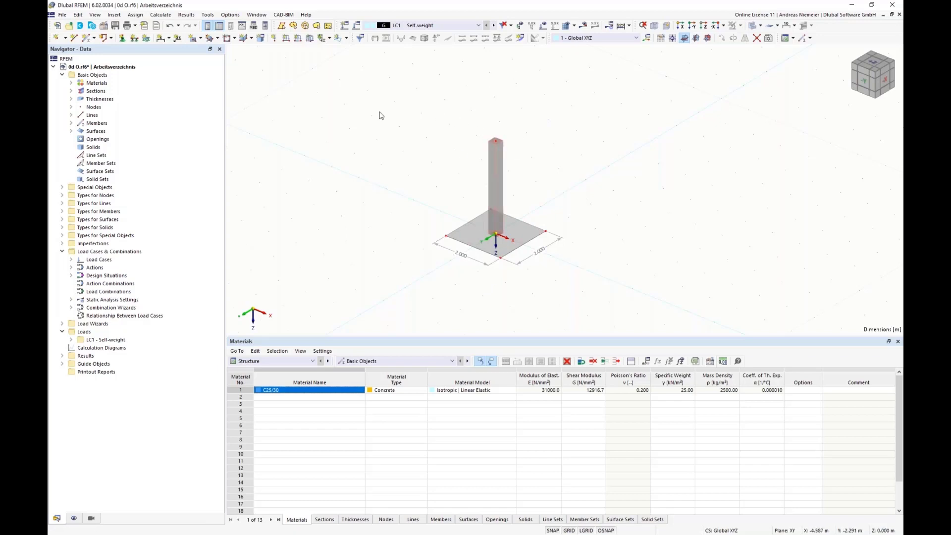
click(274, 39)
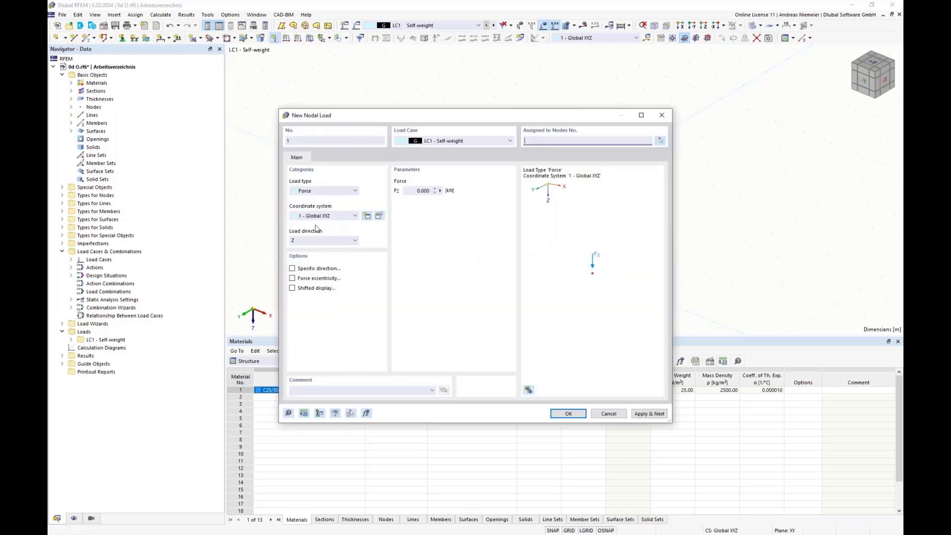
click(318, 192)
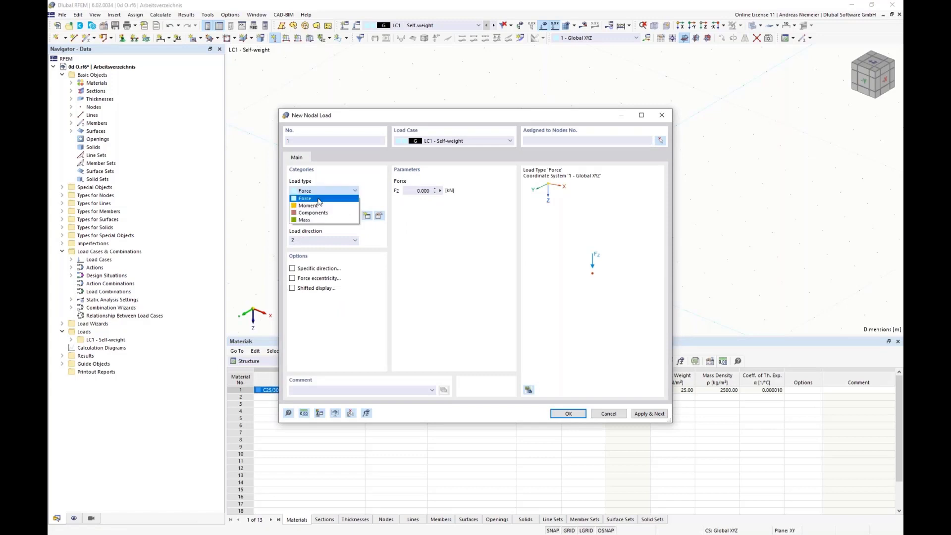
click(320, 204)
click(312, 192)
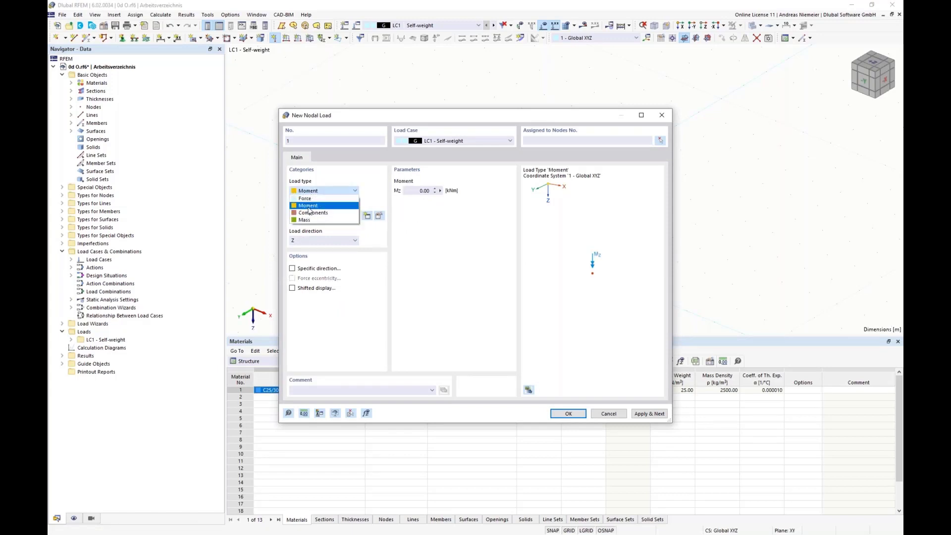
click(313, 213)
click(411, 190)
double_click(410, 190)
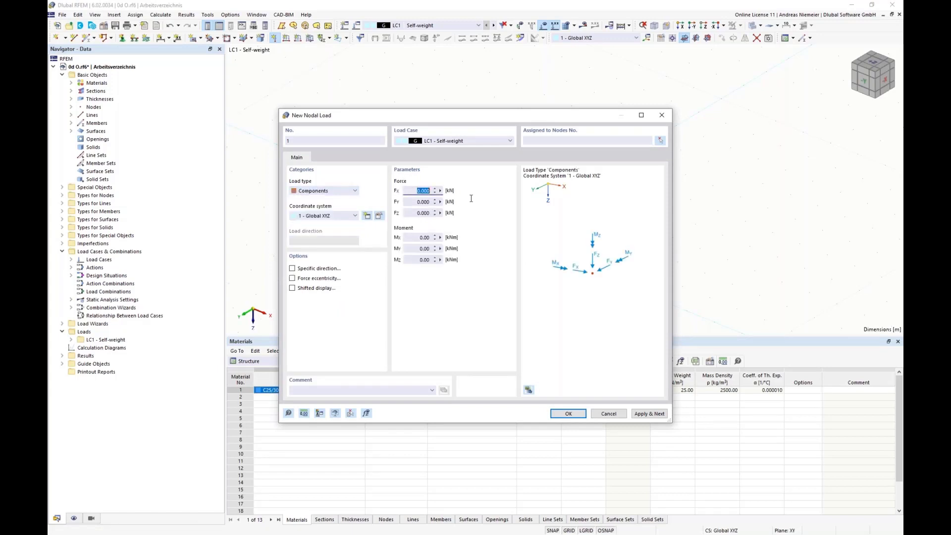
text(20)
Assign the nodal load to the column's top node and confirm it.
click(661, 141)
click(495, 140)
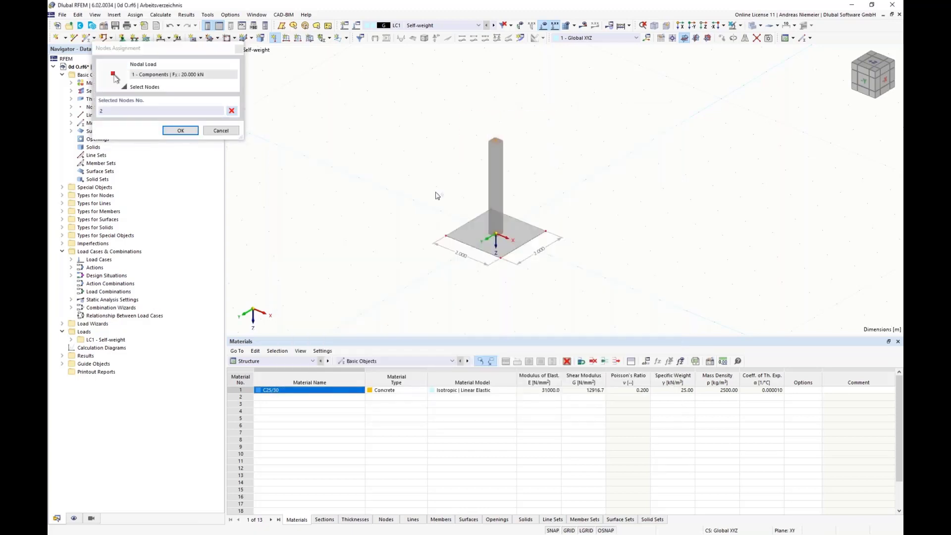
click(193, 132)
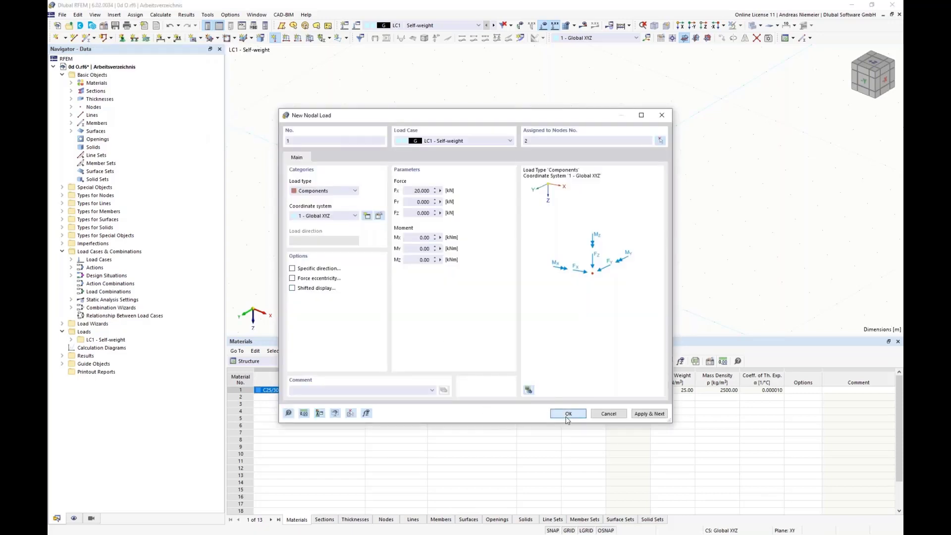
click(568, 413)
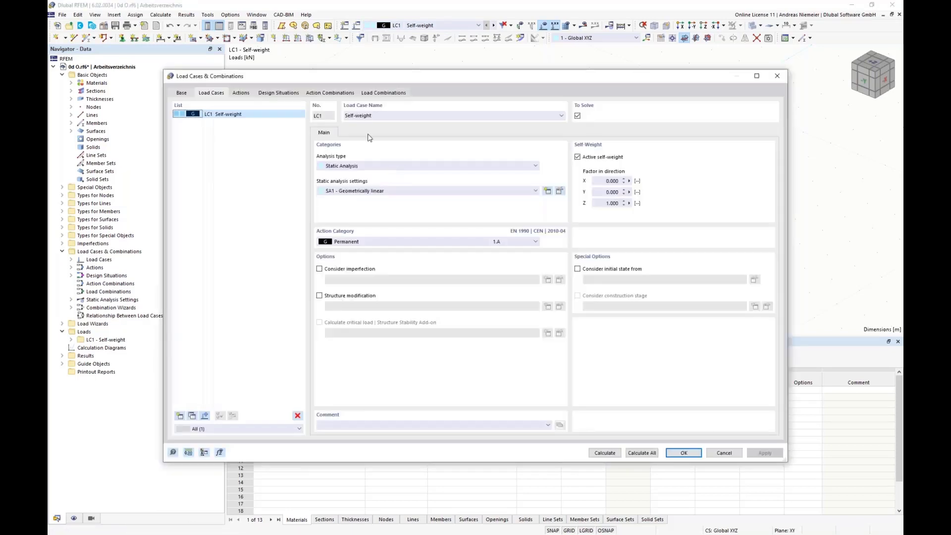
Disable the combination wizard and the standards-based classification for the load cases, and confirm the load case settings.
click(180, 93)
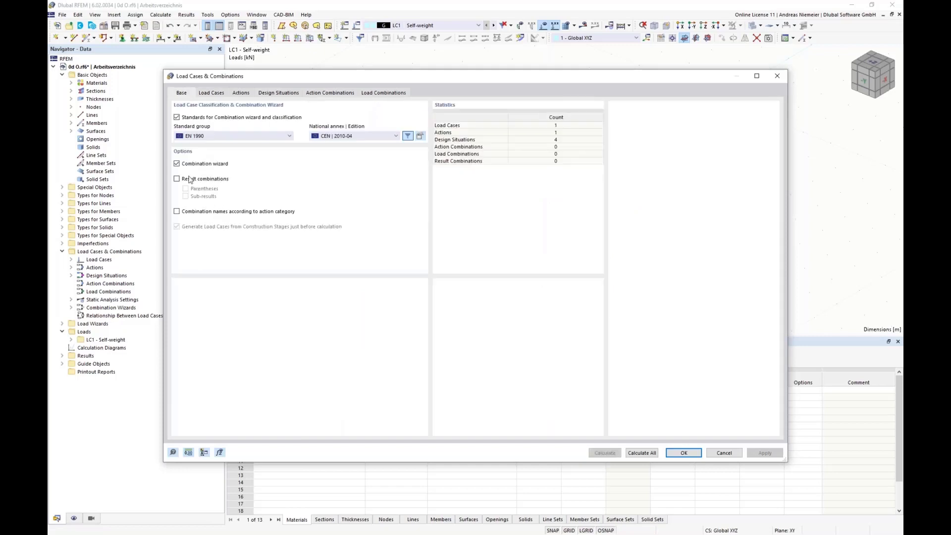
click(177, 164)
click(189, 119)
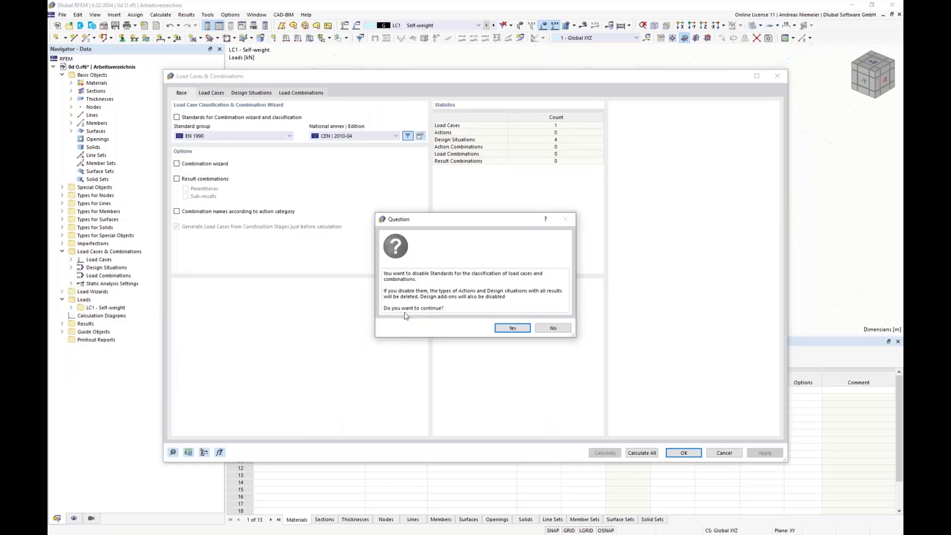
click(511, 330)
click(211, 93)
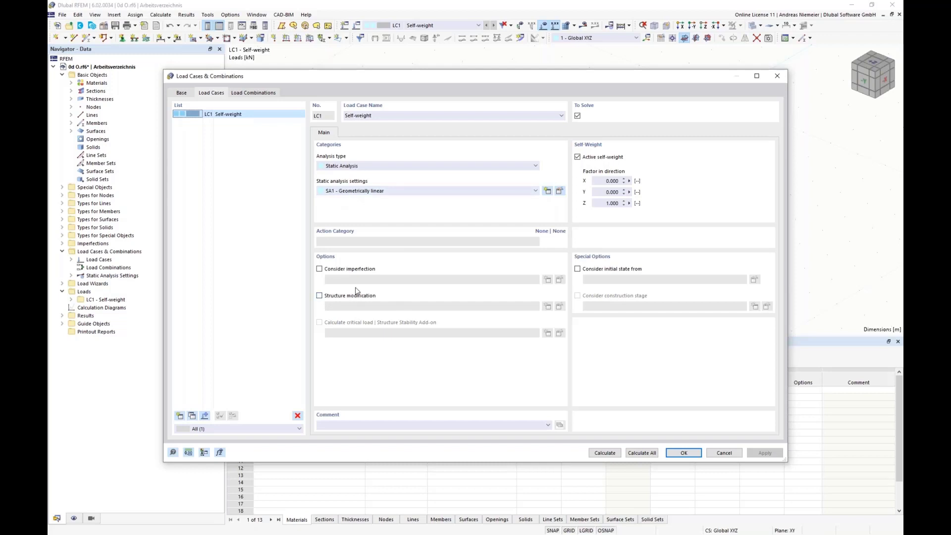
click(684, 452)
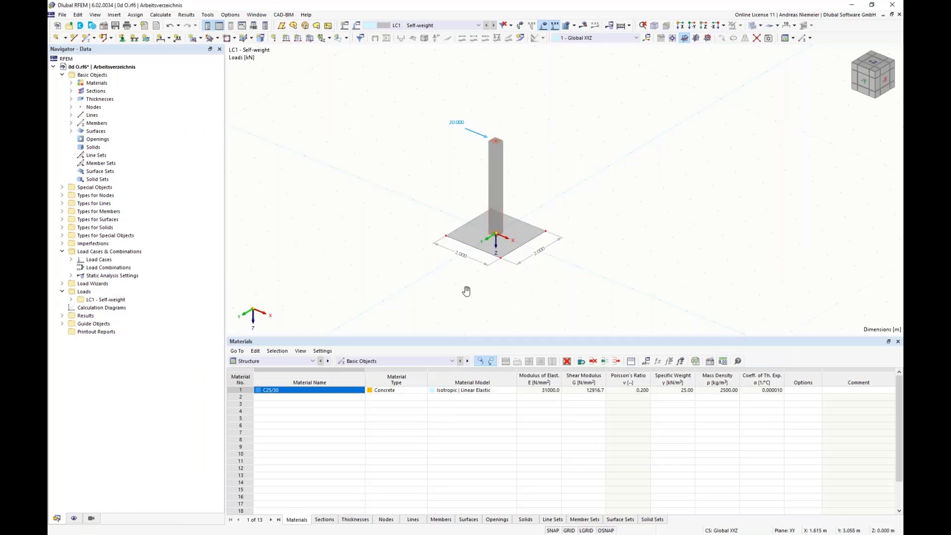
Activate the support option for the base plate surface and create a new surface support for it.
middle_drag(462, 290, 387, 281)
scroll(388, 228, up, 2)
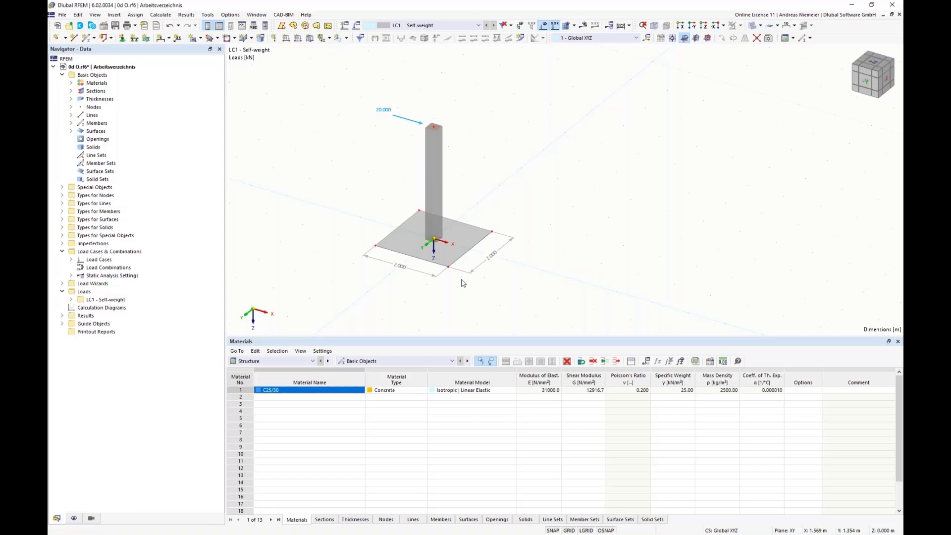
double_click(452, 256)
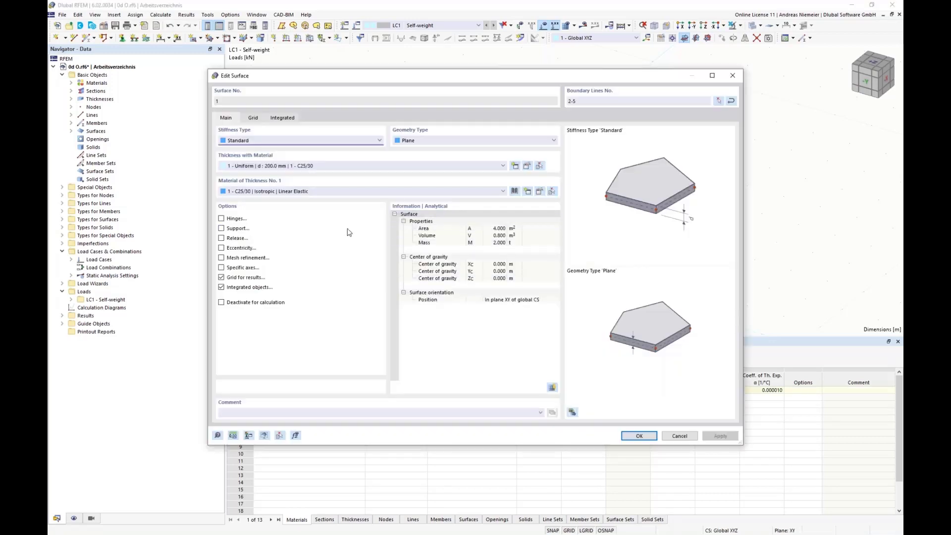
click(222, 228)
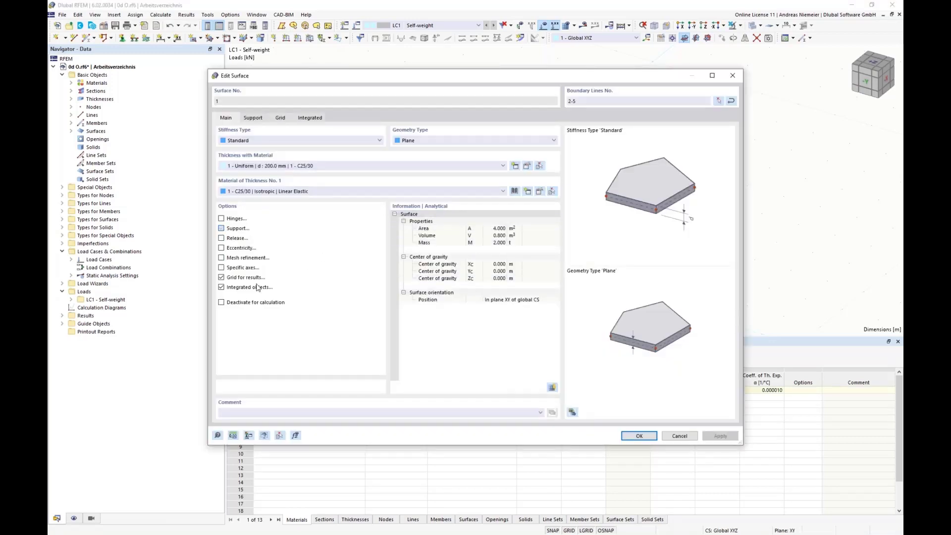
click(254, 119)
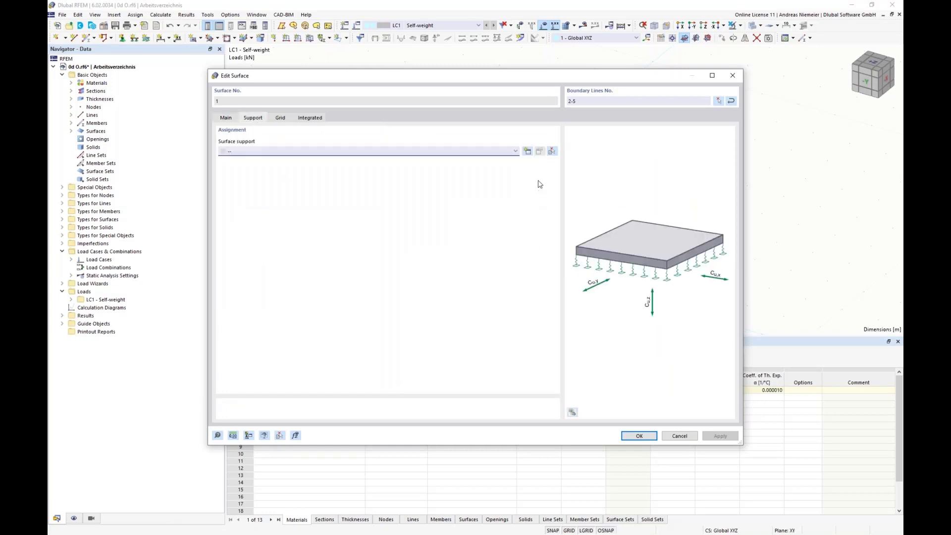
click(528, 151)
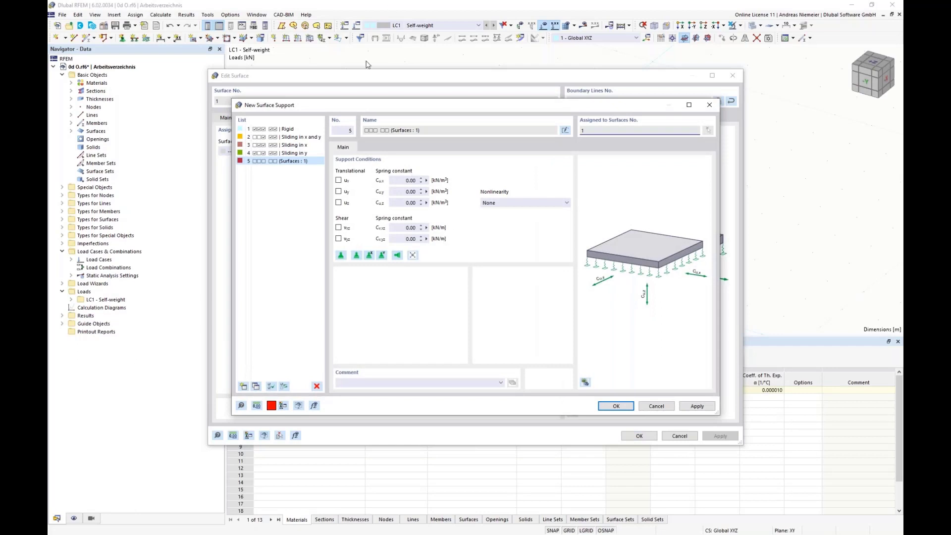
Fix the surface support's translations in x and y, set its vertical spring constant to 100000 kN/m³, and apply it to the plate.
click(347, 182)
click(346, 191)
click(409, 203)
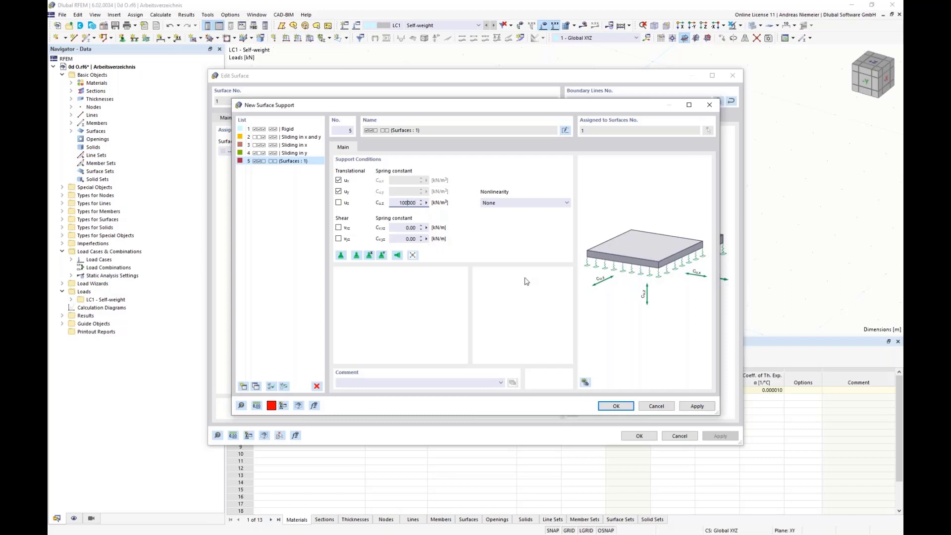
click(616, 406)
click(639, 436)
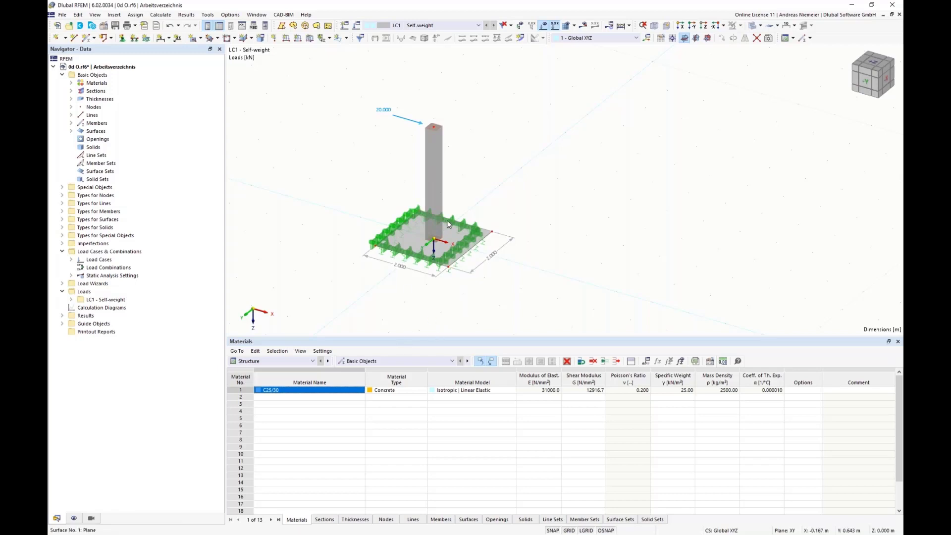
Calculate load case LC1 and display the deformation results of the column and plate.
click(583, 26)
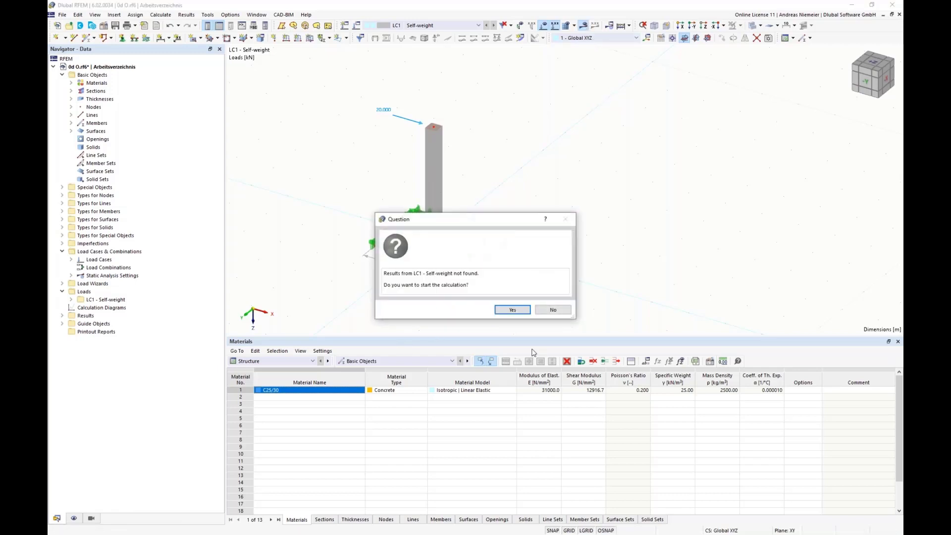
click(515, 310)
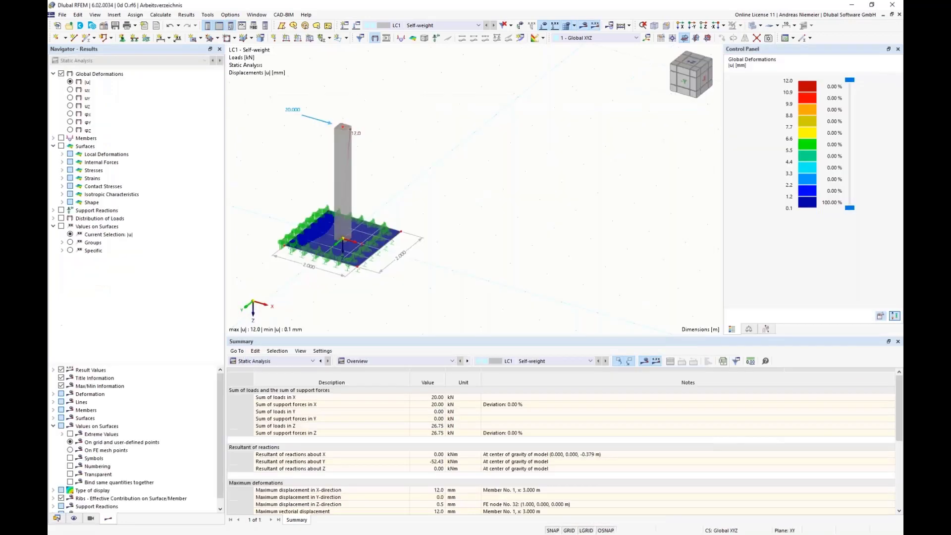
scroll(338, 309, down, 1)
middle_drag(339, 310, 404, 304)
scroll(405, 304, down, 1)
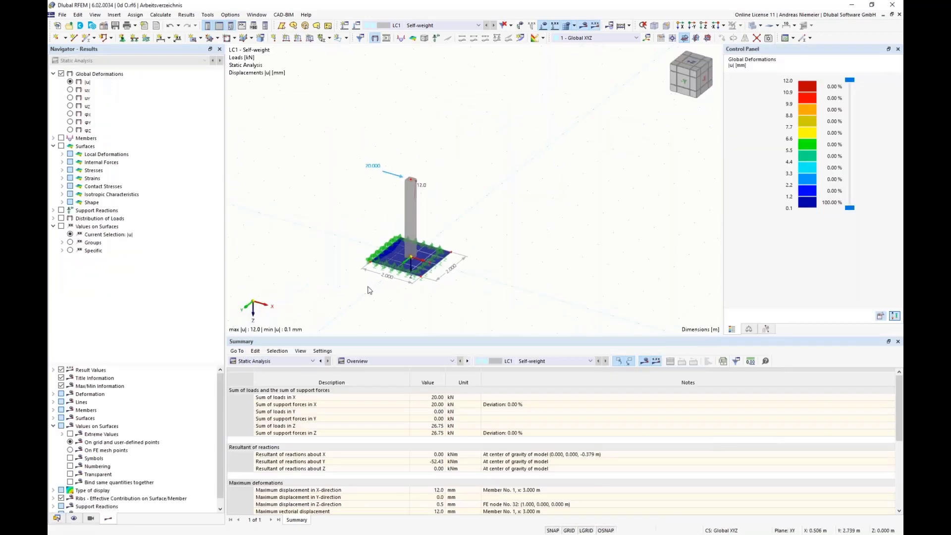
scroll(363, 284, up, 3)
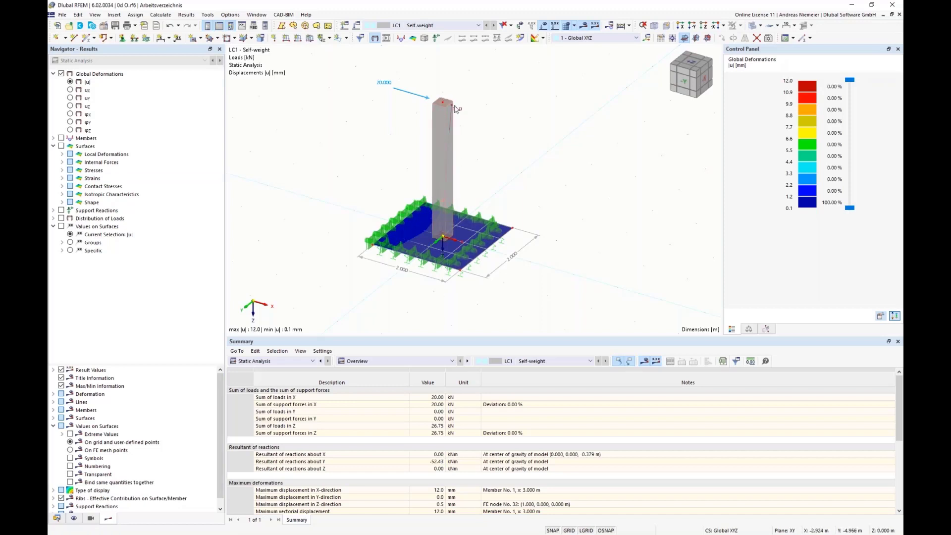
Display the model as a wireframe to expose the column's deformed shape.
click(760, 25)
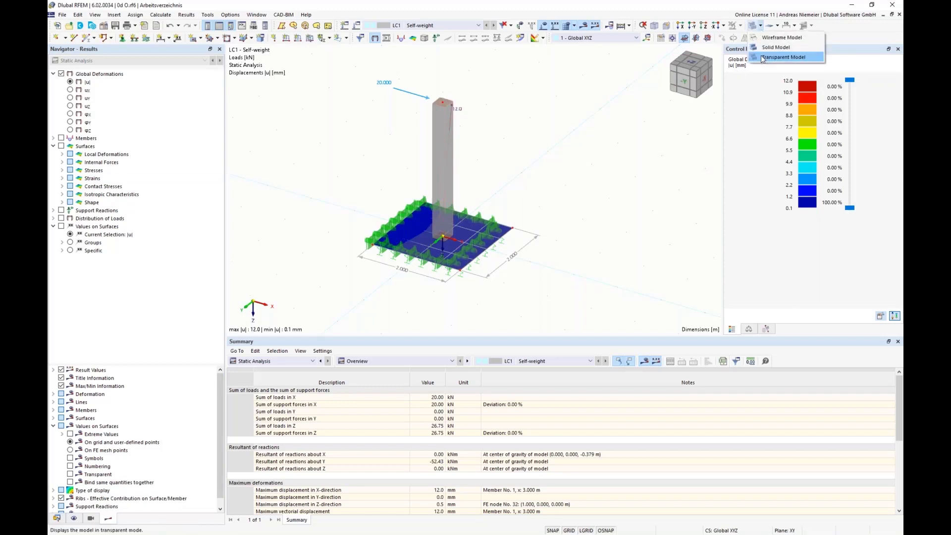
click(775, 37)
ctrl+middle_drag(373, 298, 385, 293)
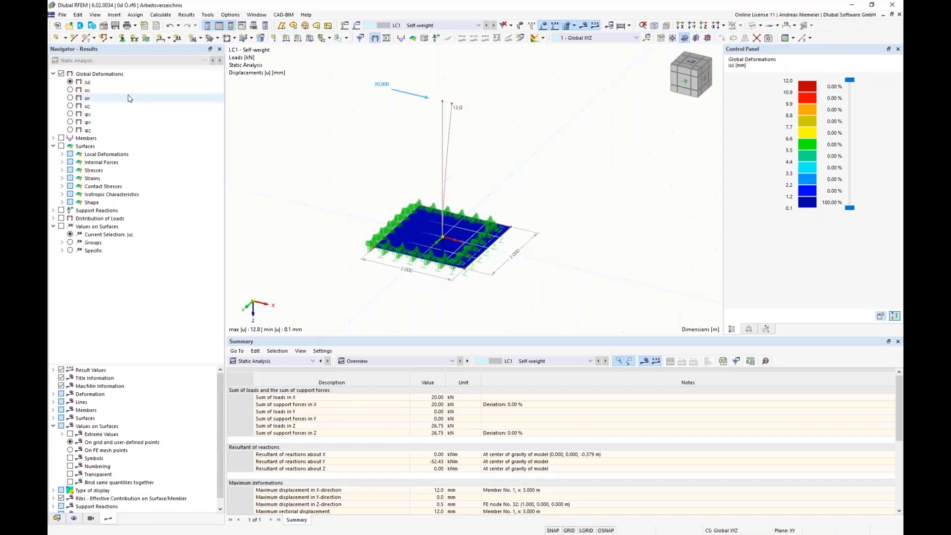
Display the column's shear force Vz, followed by its bending moment My.
click(53, 139)
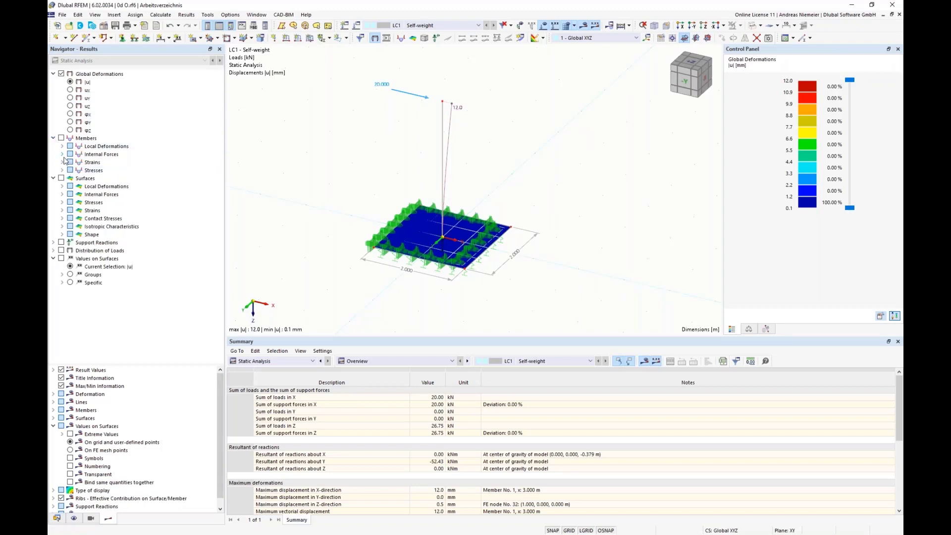
click(62, 154)
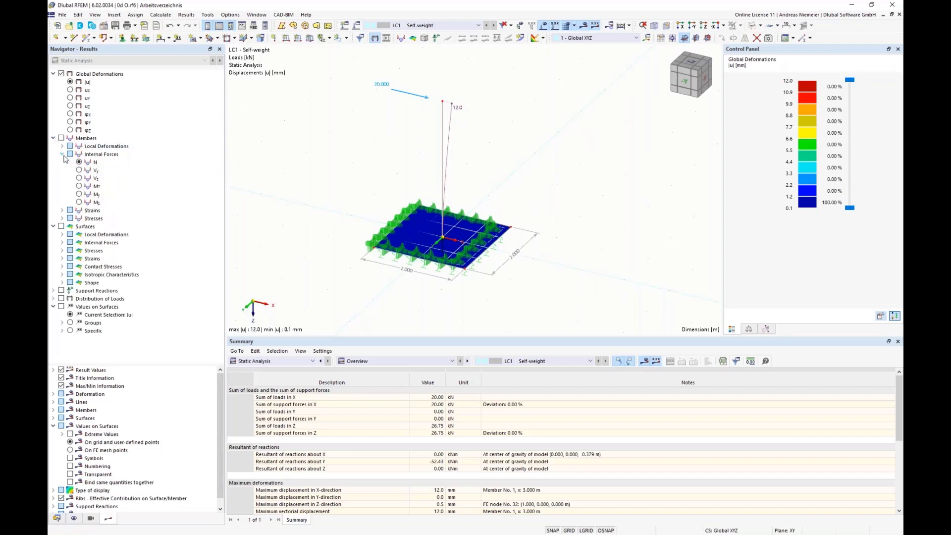
click(79, 178)
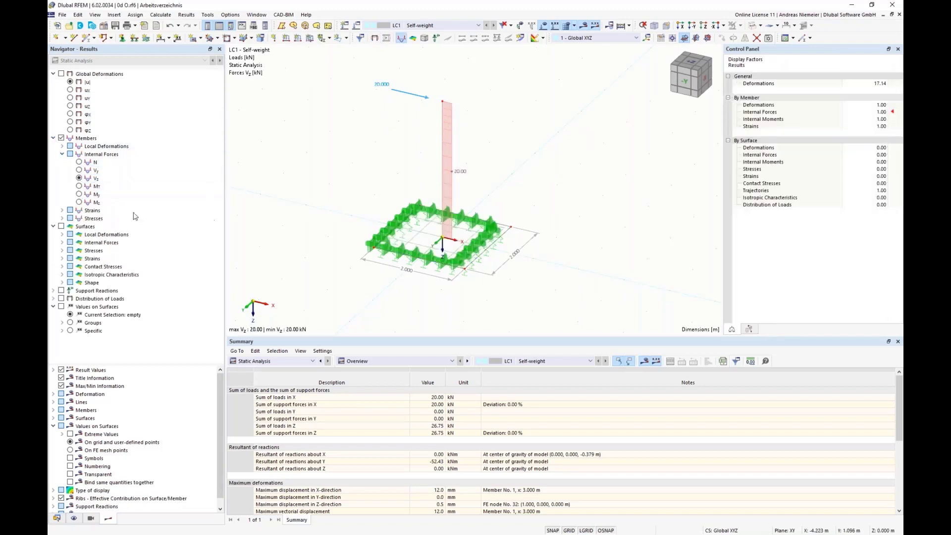
click(79, 194)
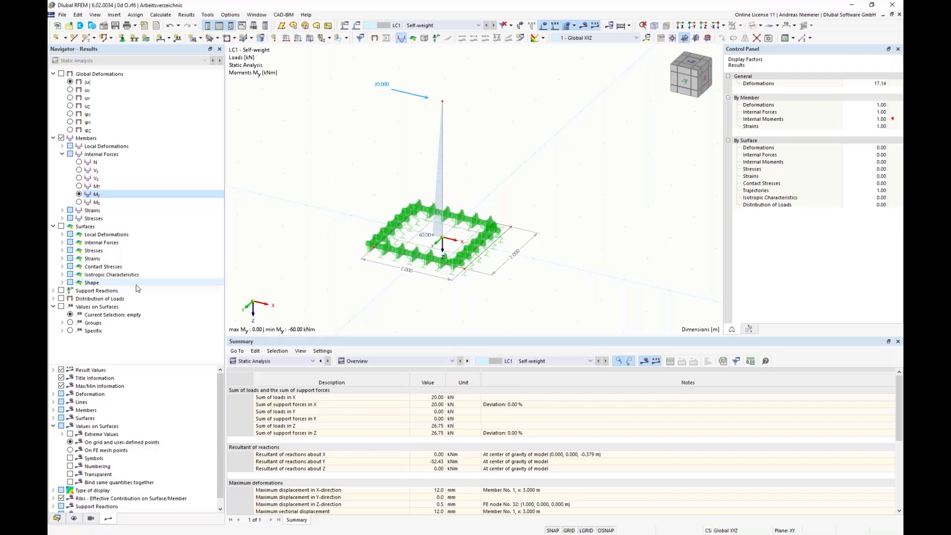
Display the basic internal moment mx on the base plate surface.
click(62, 242)
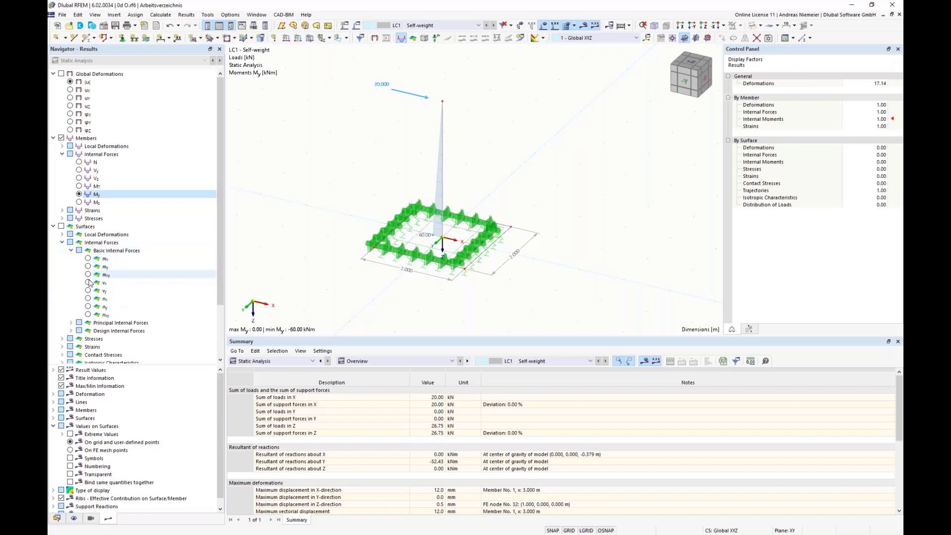
click(88, 259)
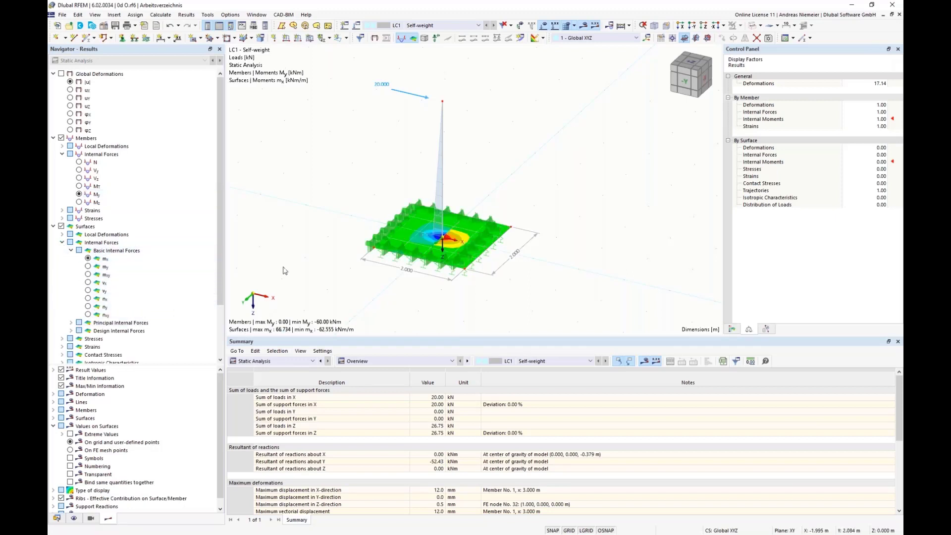
scroll(62, 184, down, 3)
click(62, 178)
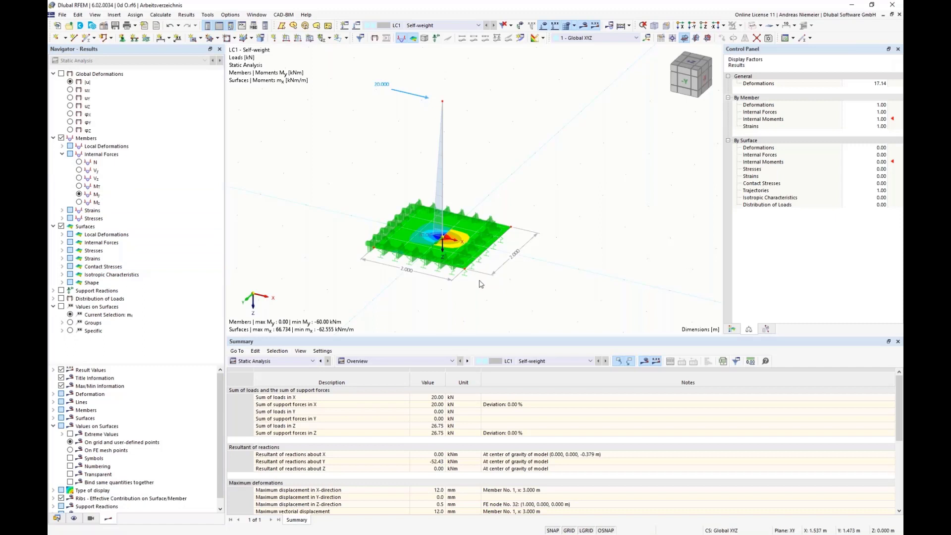
Display the contact stresses σz beneath the base plate.
click(62, 266)
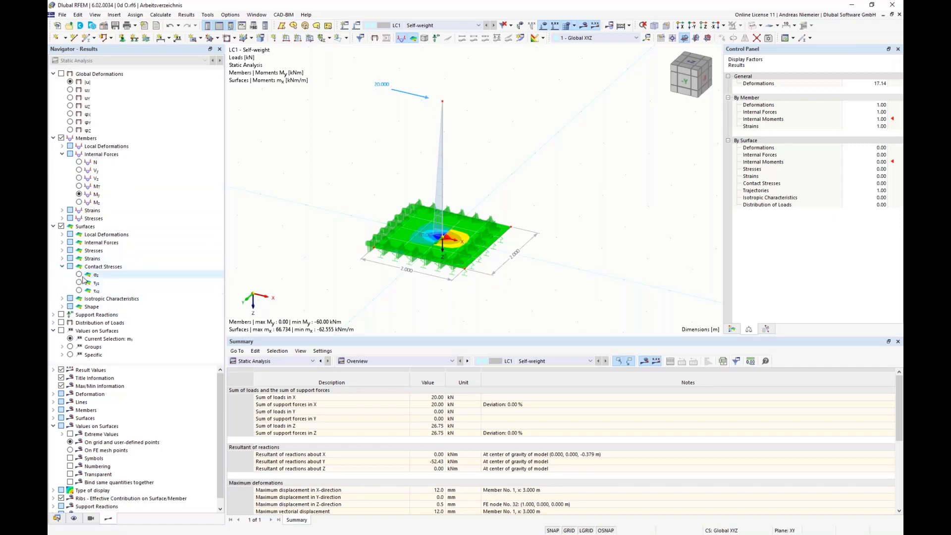
click(79, 275)
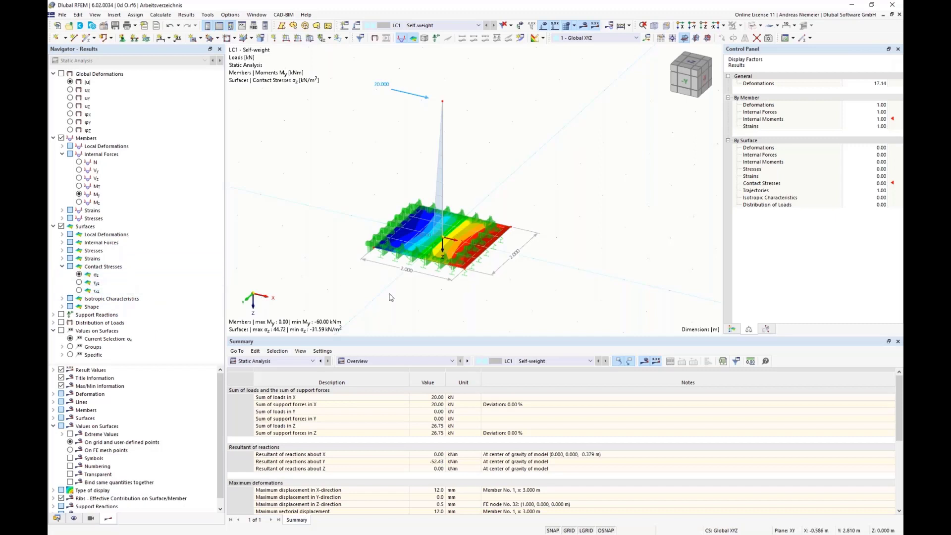
middle_drag(516, 285, 514, 258)
scroll(514, 258, down, 2)
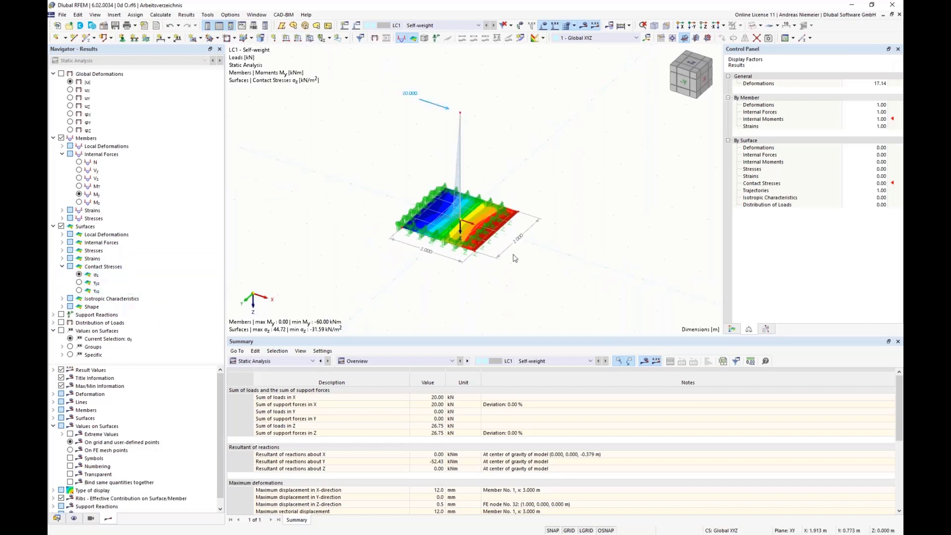
Hide the surface type symbols in the model display and show the colour scale for the contact stresses.
click(74, 518)
scroll(150, 198, up, 10)
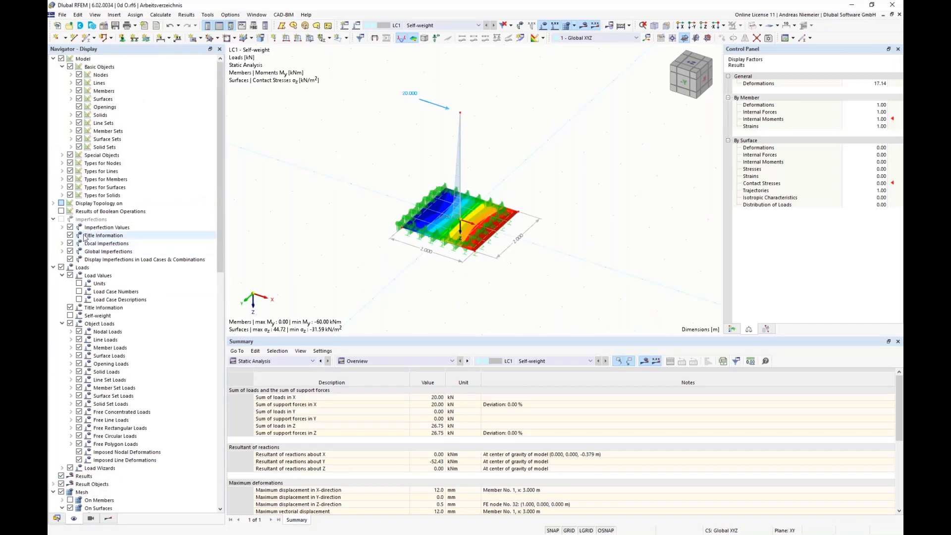
click(70, 187)
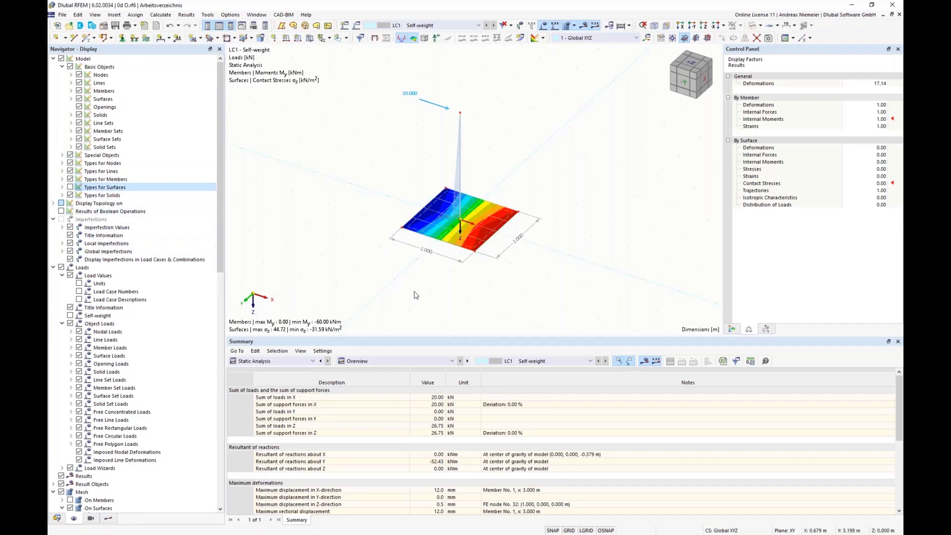
scroll(399, 254, up, 3)
scroll(567, 238, up, 1)
middle_drag(566, 238, 553, 252)
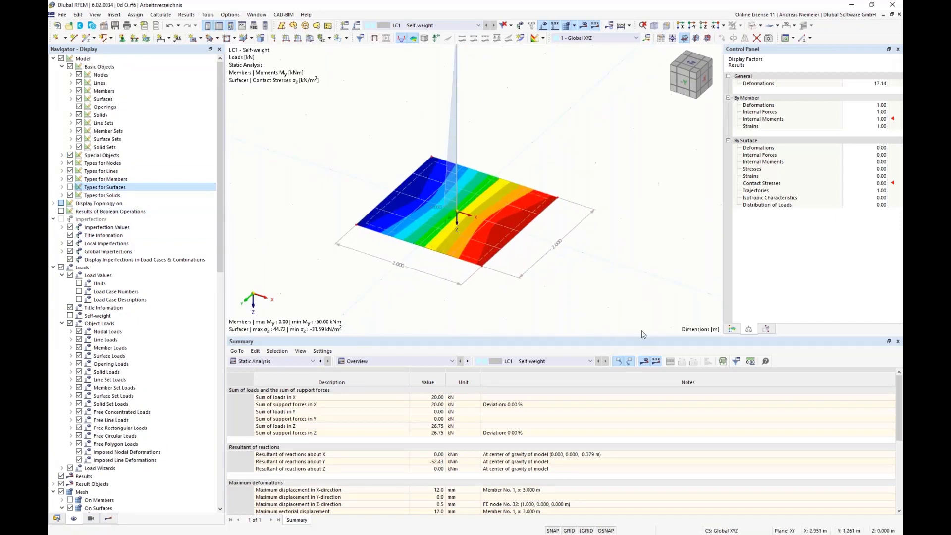
click(731, 329)
scroll(459, 227, down, 2)
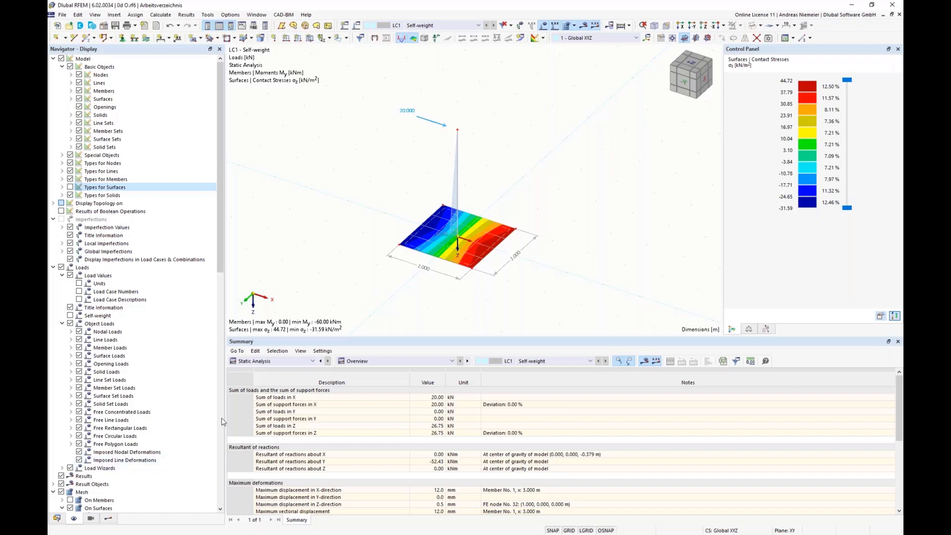
Delete the four unassigned surface supports from the surface supports table, keeping the one assigned to surface 1.
click(277, 361)
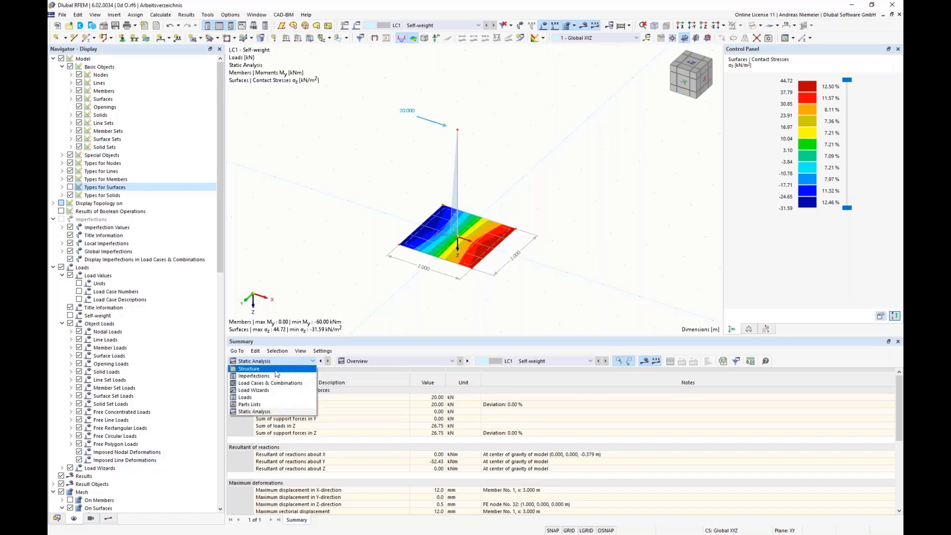
click(275, 370)
click(387, 361)
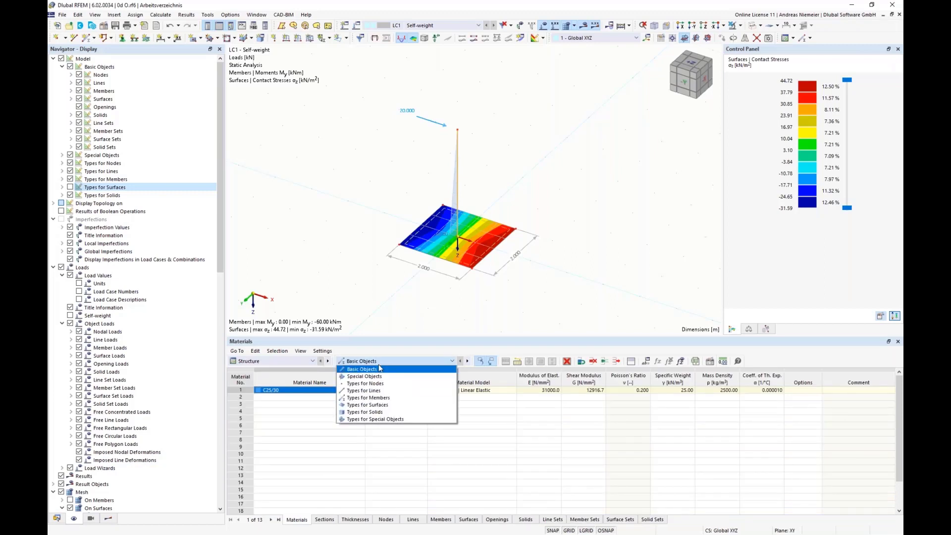
click(384, 406)
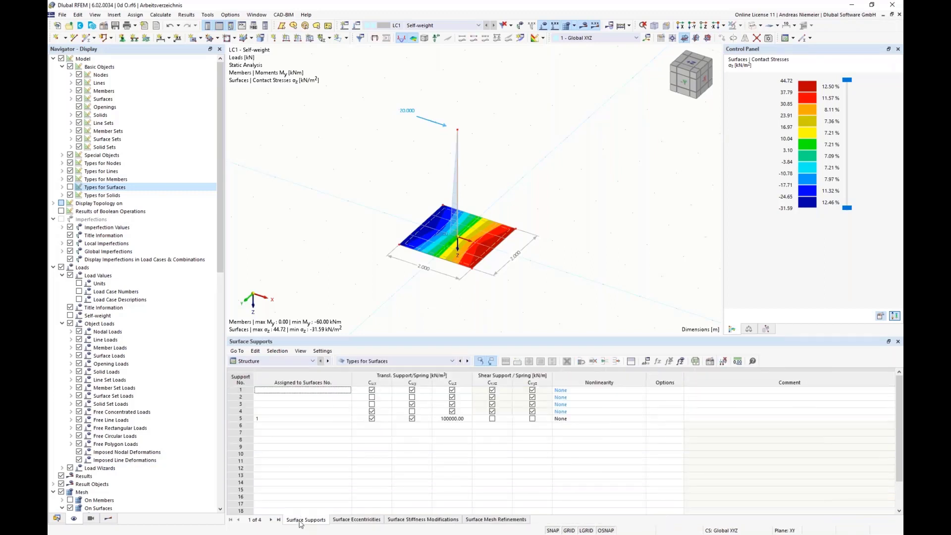
drag(282, 388, 241, 411)
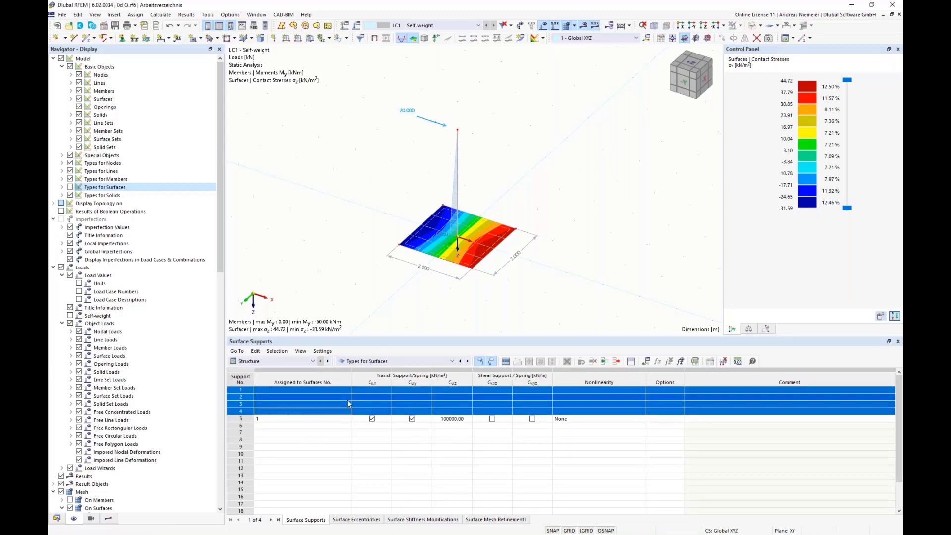
click(567, 361)
click(617, 361)
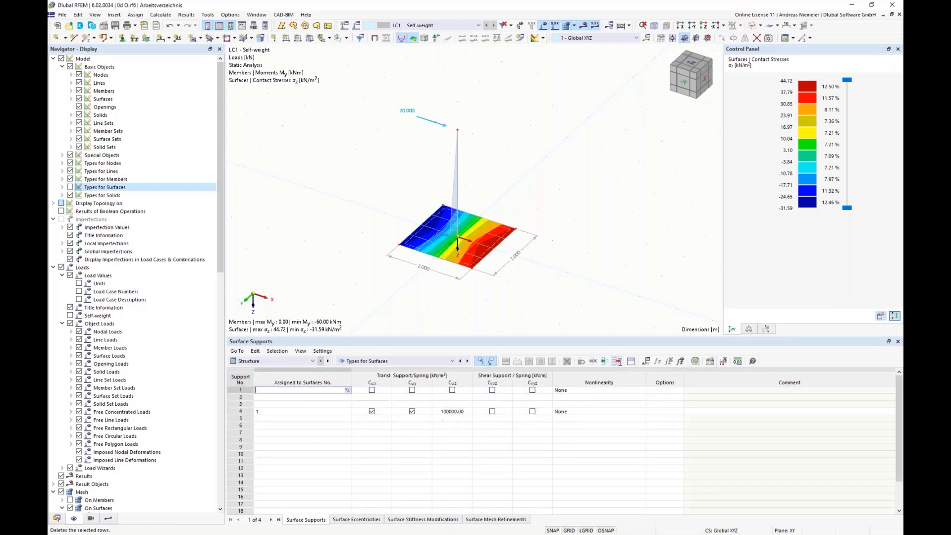
click(616, 362)
click(616, 361)
click(616, 361)
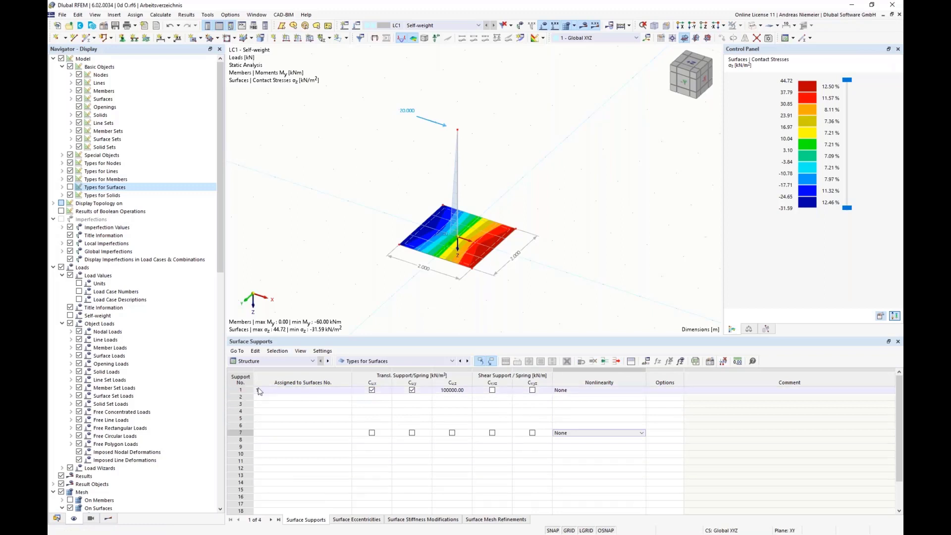
Set the nonlinearity of the base plate's surface support to "Failure if negative contact stress σz".
click(609, 391)
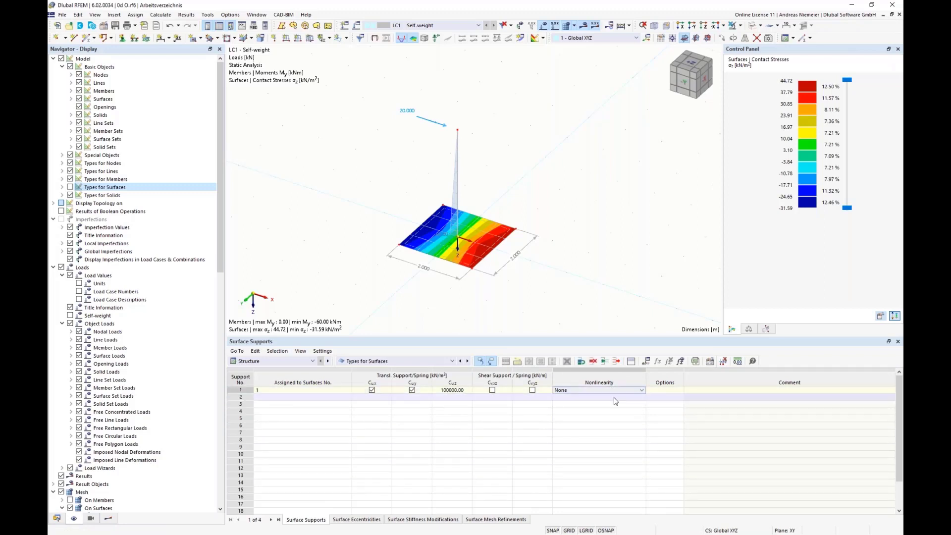
click(643, 391)
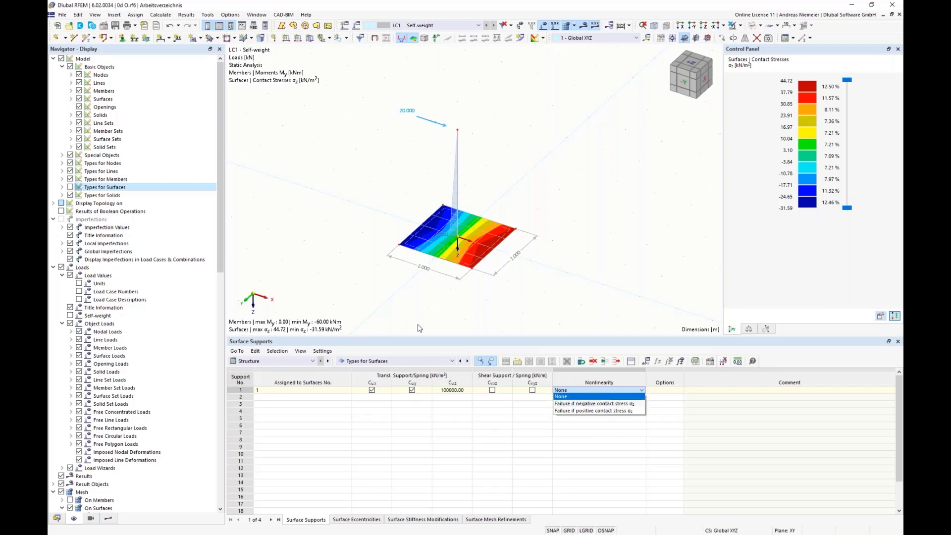
click(607, 404)
click(606, 390)
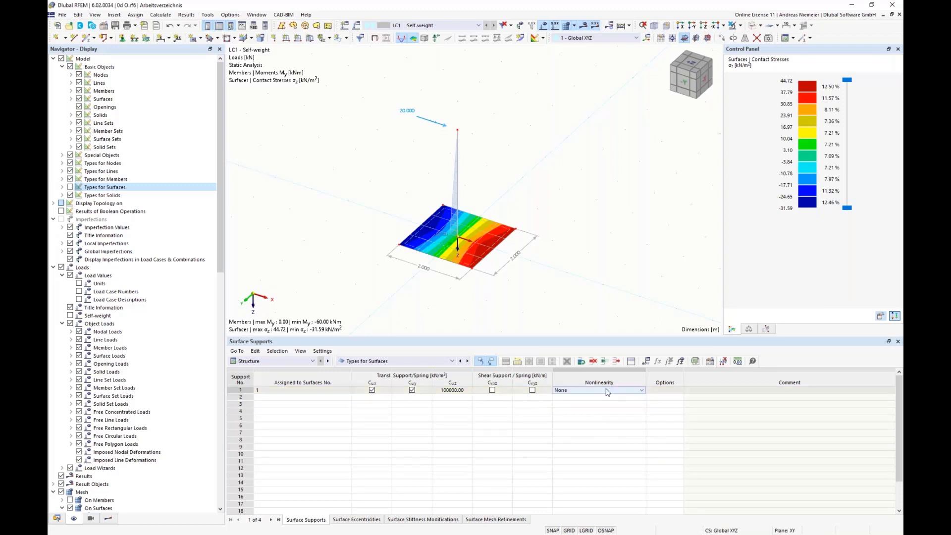
click(608, 391)
click(581, 404)
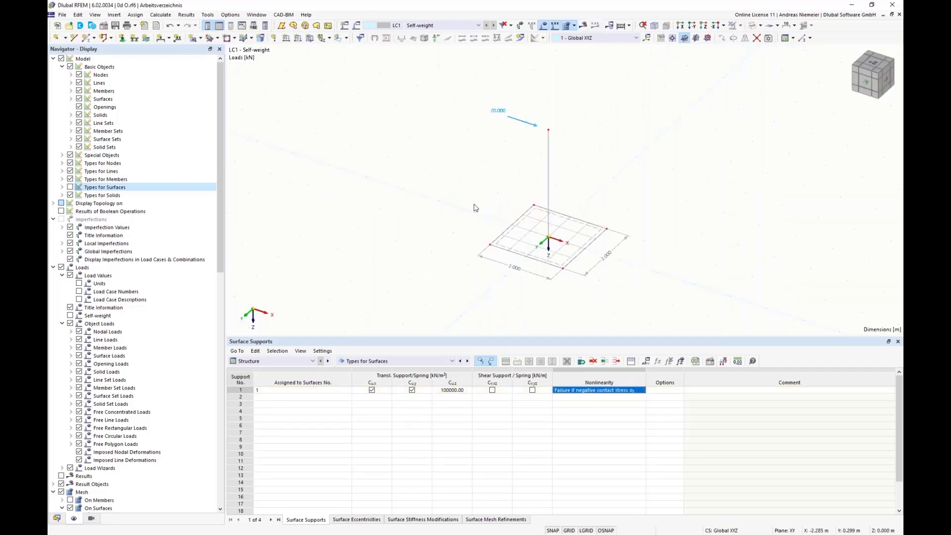
Calculate load case LC1 with the modified support and inspect the deformed column and base plate in the -Y side view.
click(584, 26)
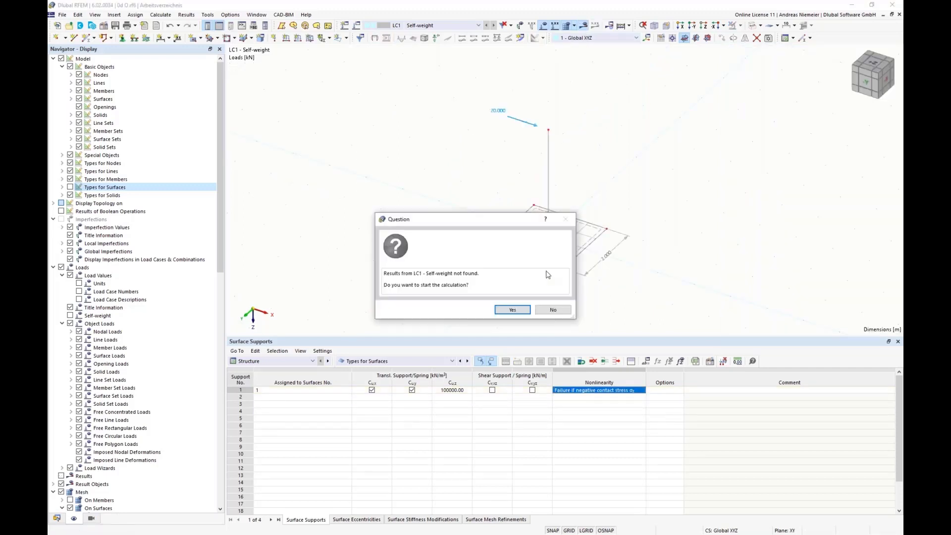
click(513, 309)
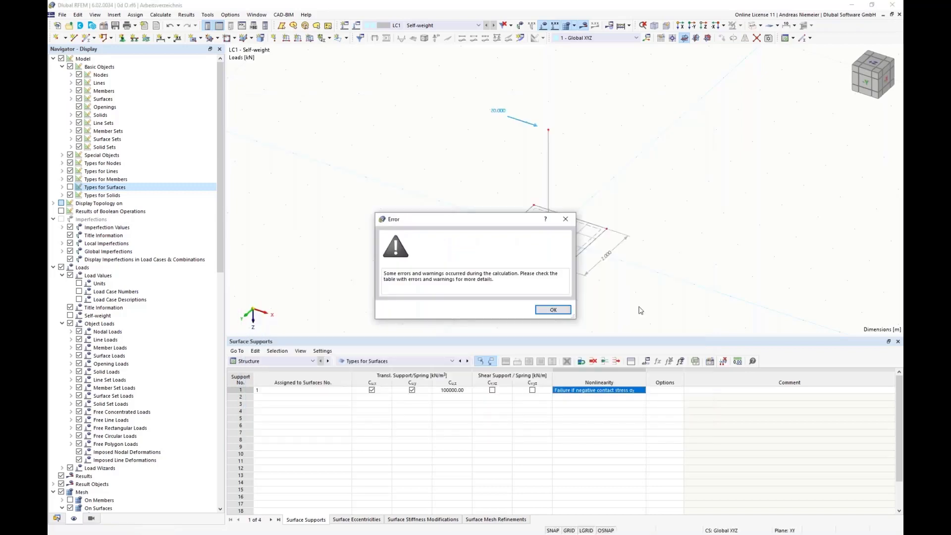
click(546, 311)
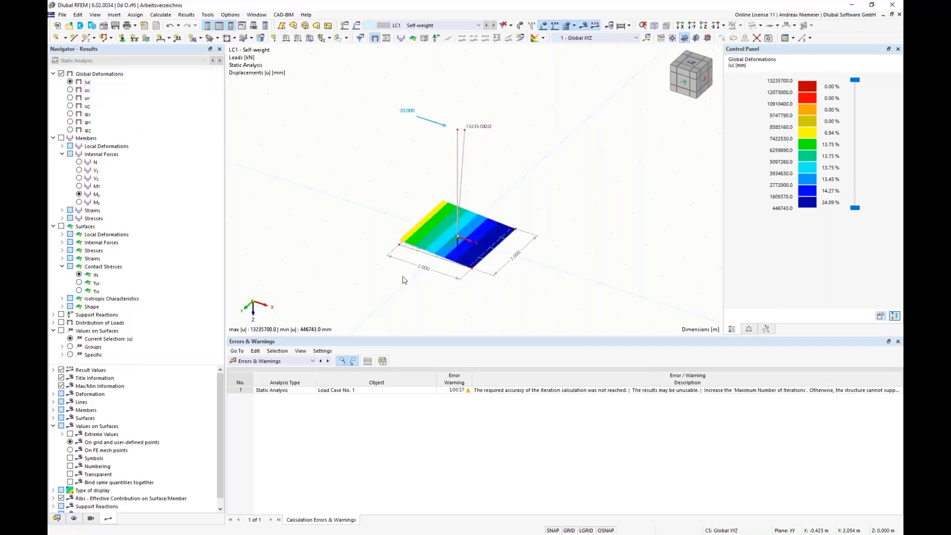
click(685, 87)
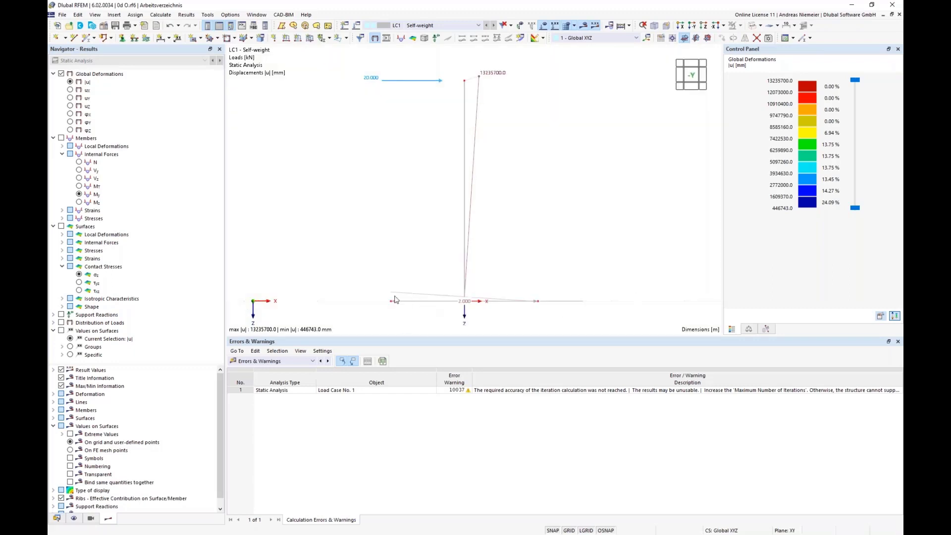
scroll(395, 311, up, 2)
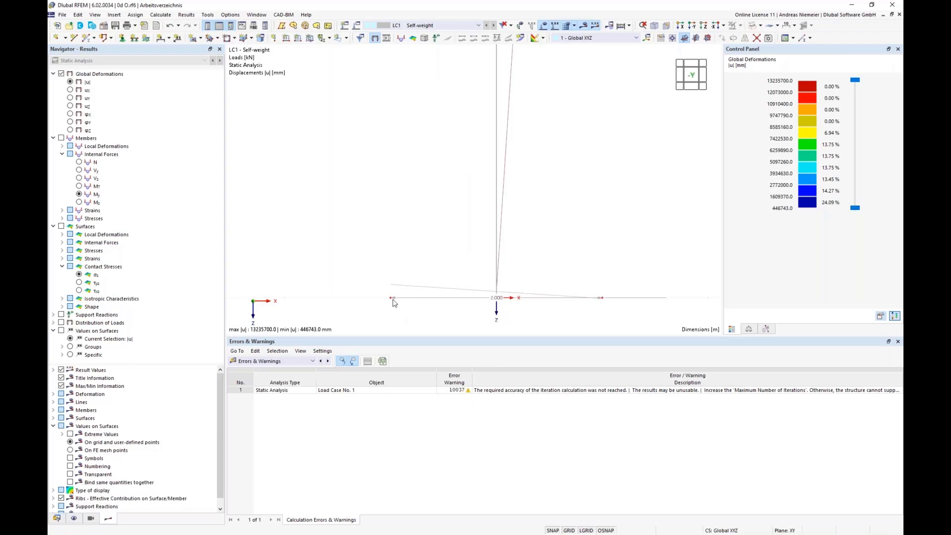
scroll(395, 307, down, 1)
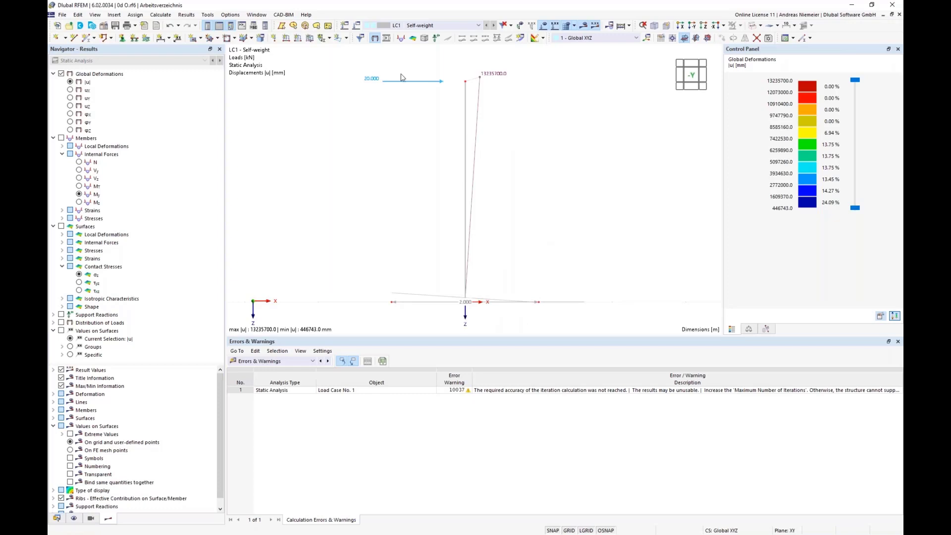
Display the column's bending moment My in the -Y side view.
click(79, 194)
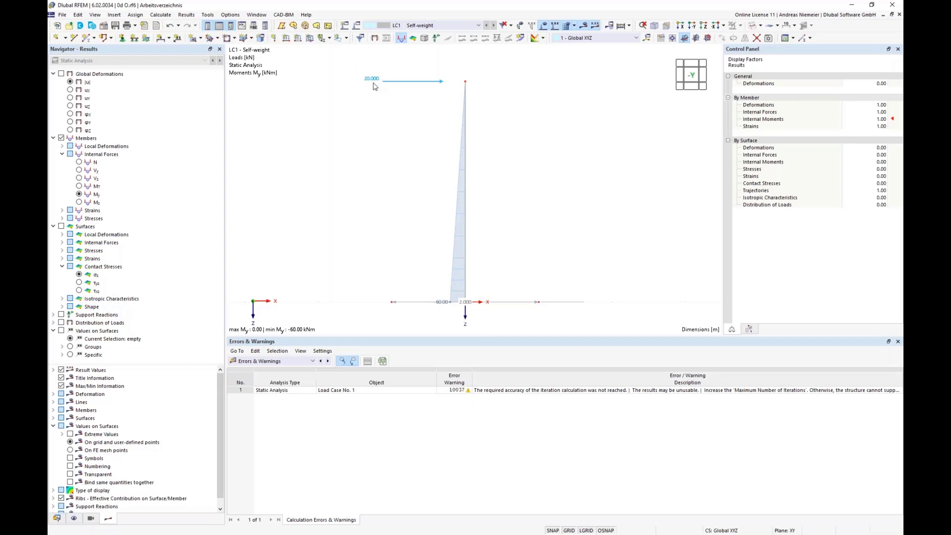
ctrl+middle_drag(573, 215, 591, 150)
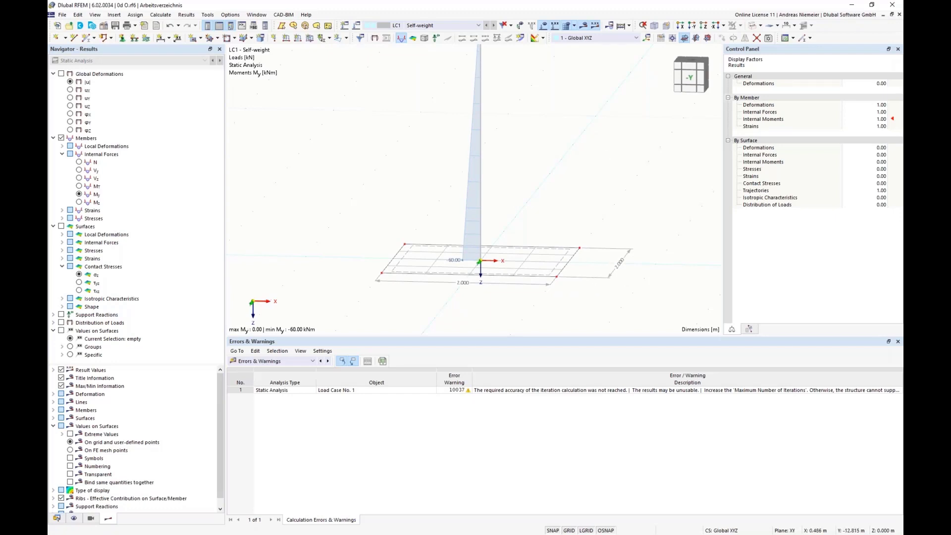
drag(689, 79, 687, 81)
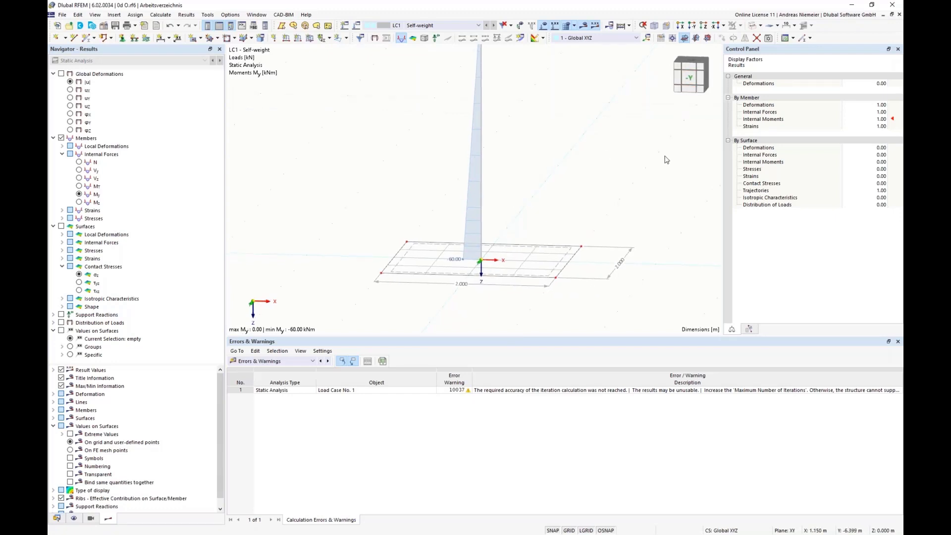
click(690, 78)
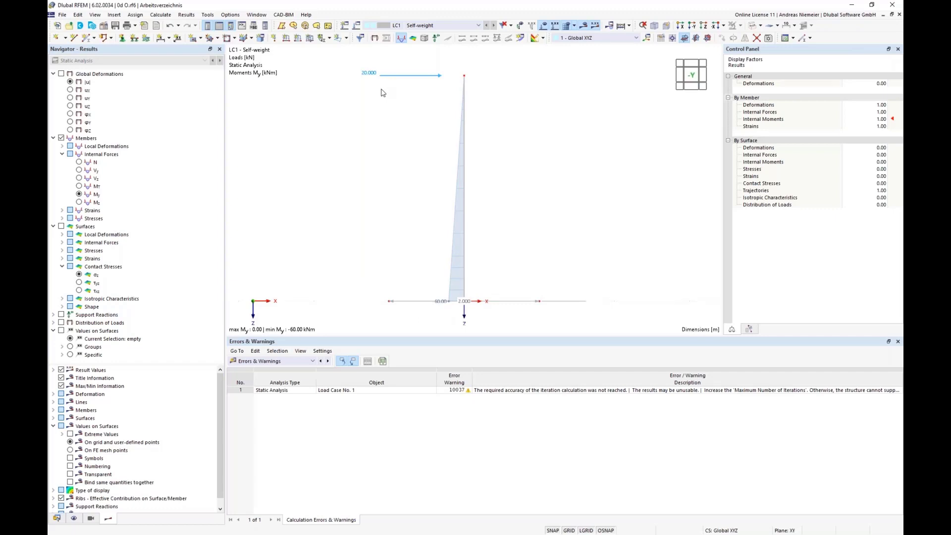
Capture the column, its horizontal load and the moment diagram as a screenshot in Snagit Editor.
key(Print)
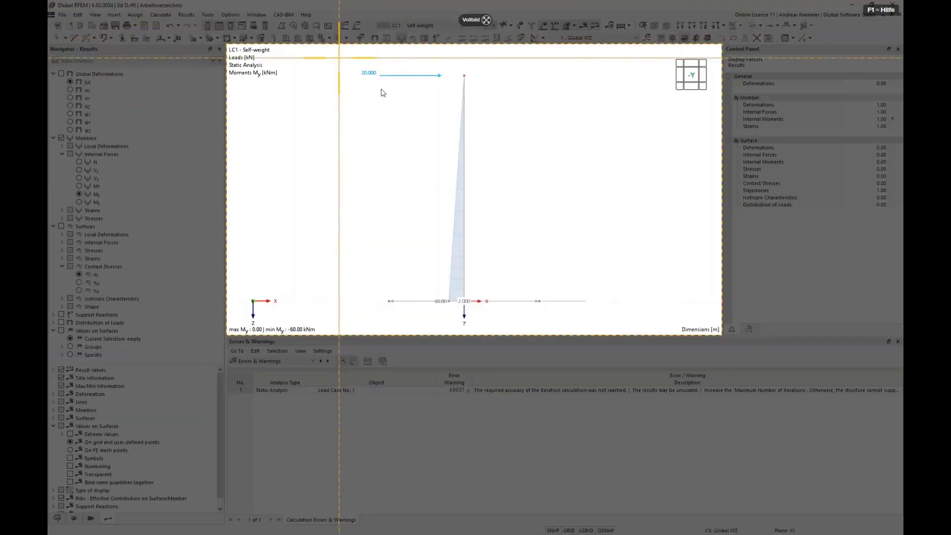
drag(339, 58, 591, 331)
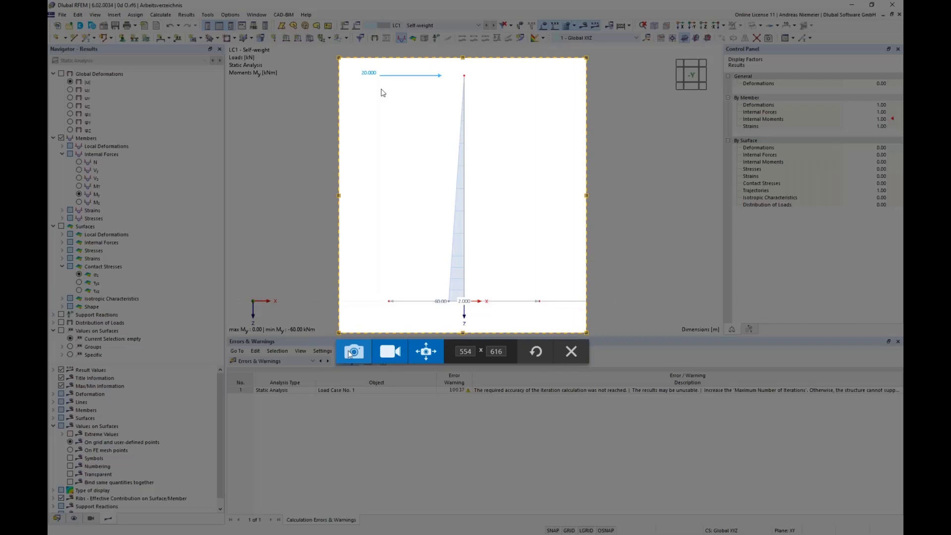
click(350, 352)
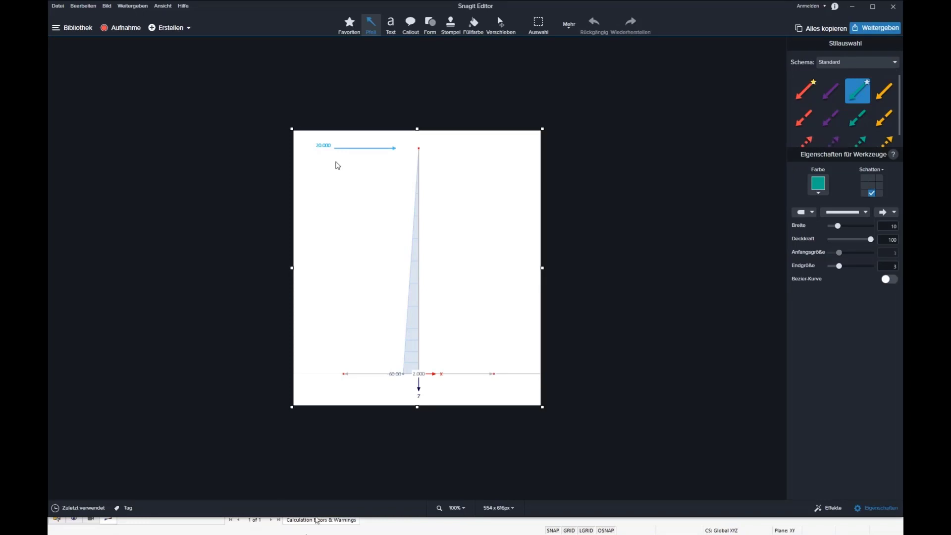
Return to RFEM and show the static analysis summary table.
click(94, 527)
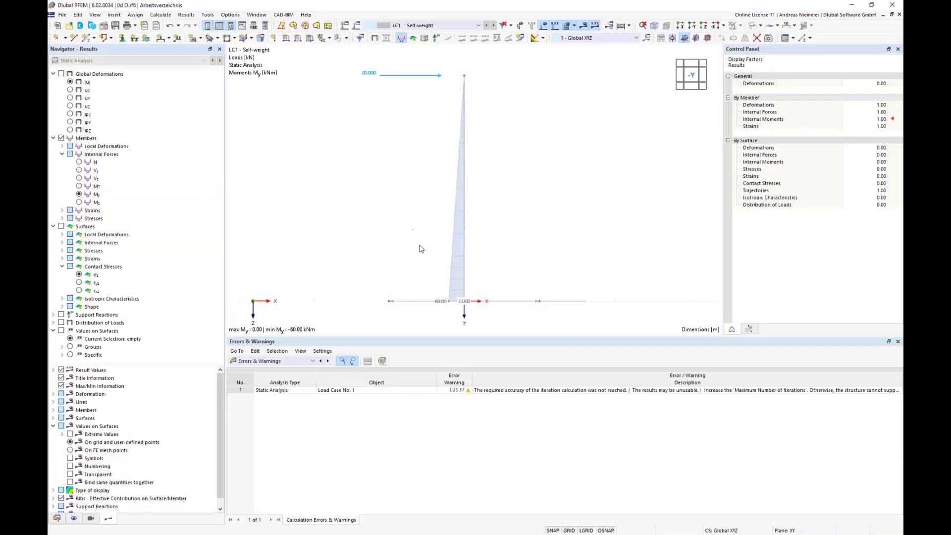
click(284, 361)
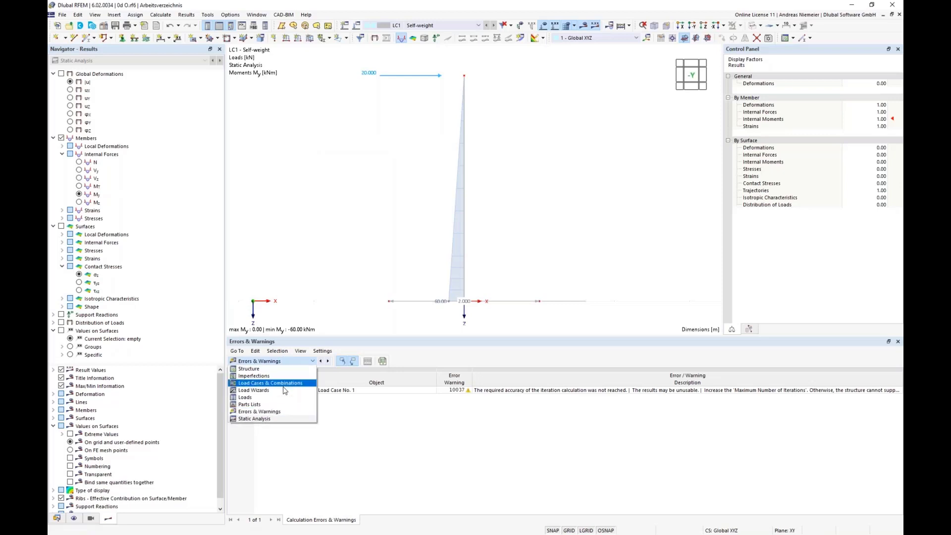
click(281, 419)
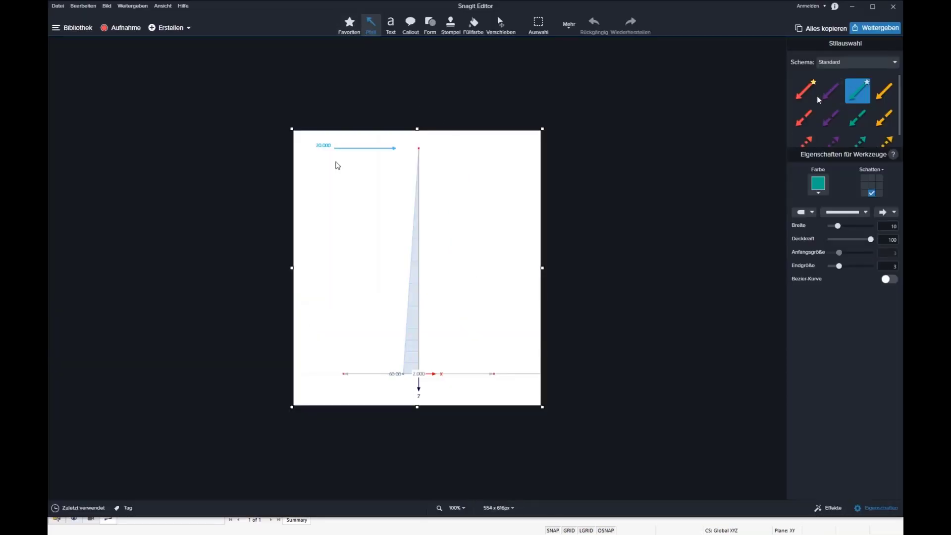
In Snagit Editor, draw a purple downward arrow below the column base and opposing red vertical arrows at the column and plate edge.
click(830, 90)
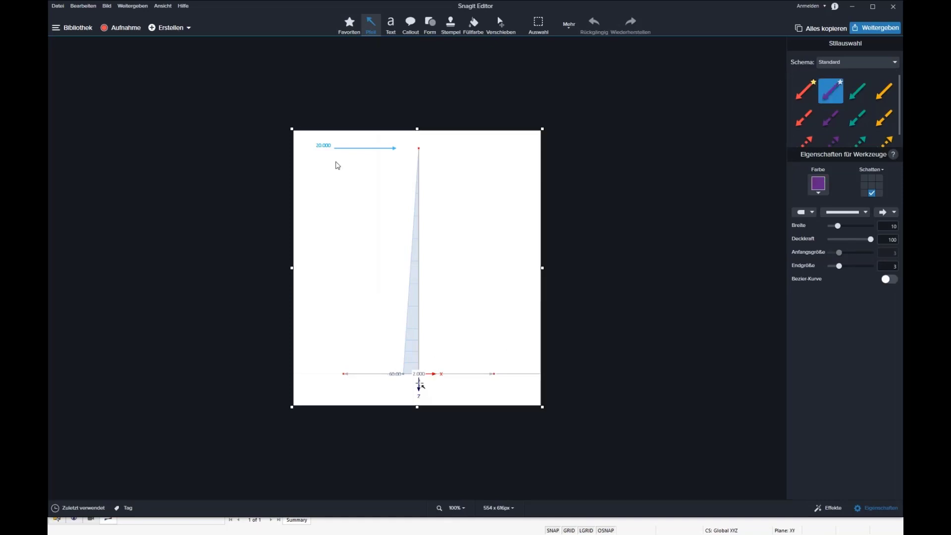
drag(417, 377, 418, 453)
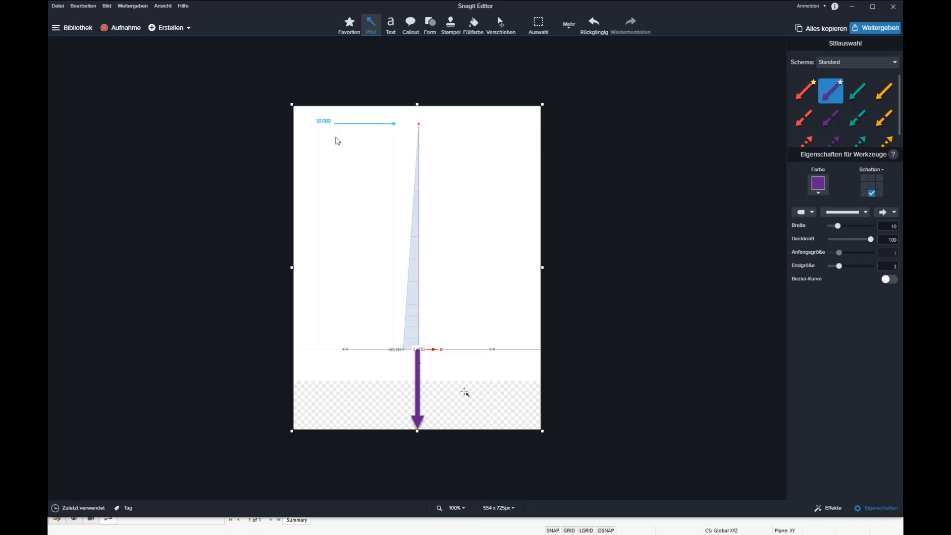
click(803, 90)
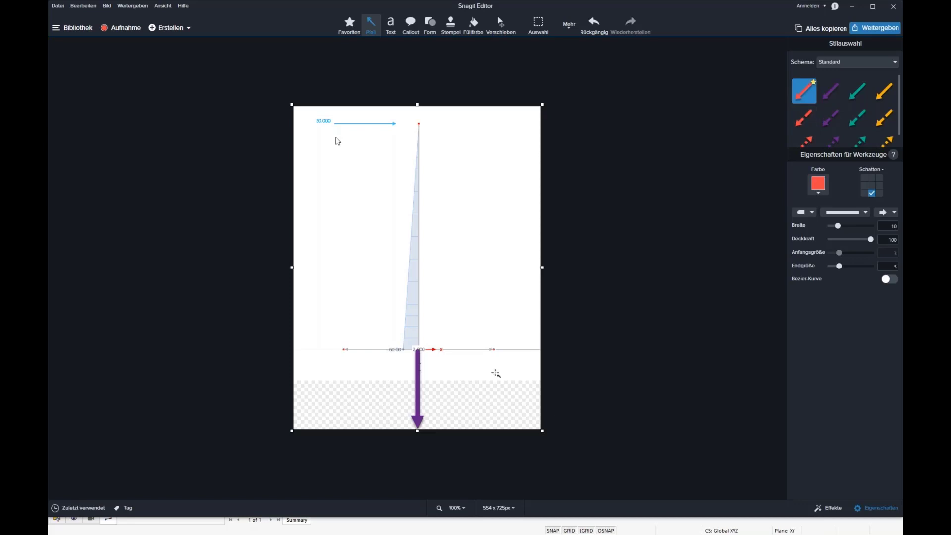
drag(494, 300, 493, 349)
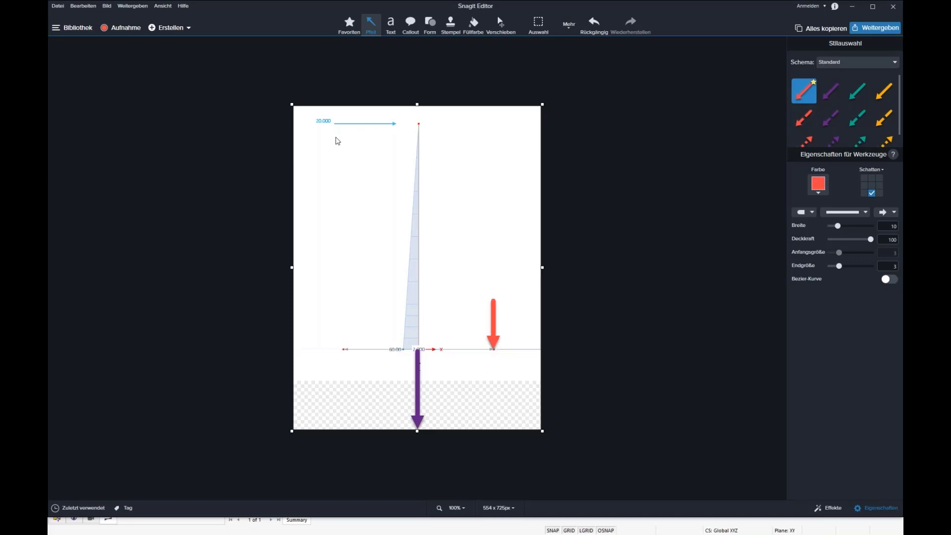
mouse_move(417, 344)
mouse_down()
mouse_move(418, 297)
mouse_move(417, 310)
mouse_up()
mouse_move(495, 332)
mouse_down()
mouse_move(494, 399)
mouse_move(506, 323)
mouse_move(495, 407)
mouse_move(497, 332)
mouse_move(497, 340)
mouse_up()
drag(419, 319, 419, 317)
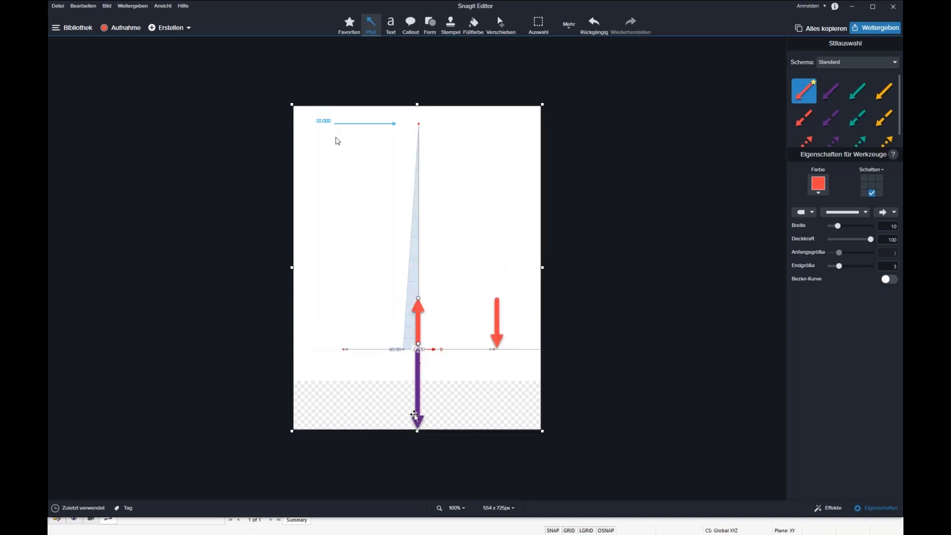
Align the purple arrow under the column axis and lengthen both red arrows to about the purple arrow's length.
drag(417, 405, 417, 401)
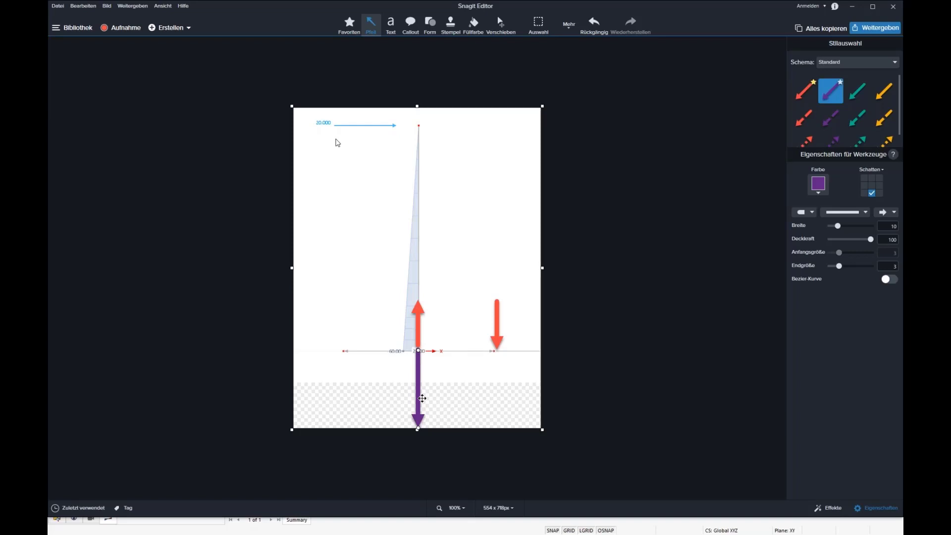
click(420, 310)
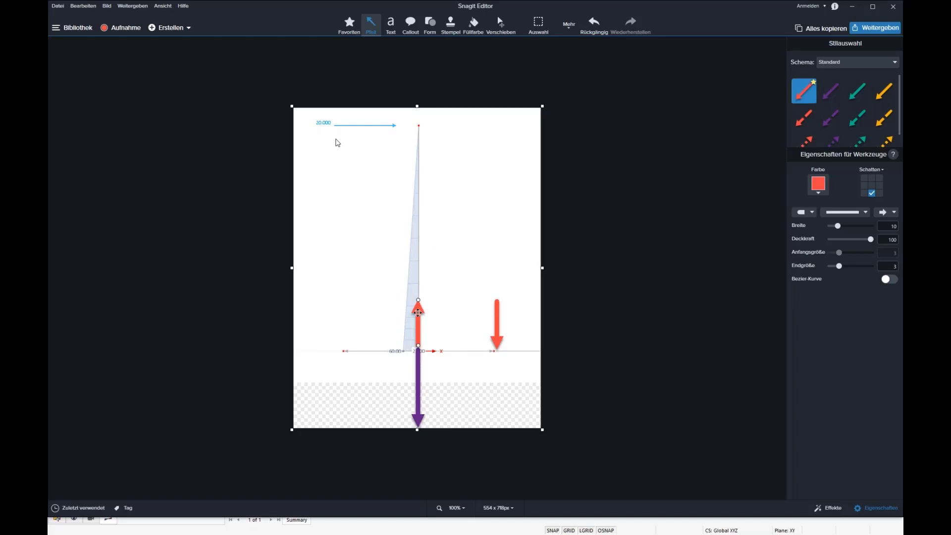
drag(418, 300, 418, 266)
click(496, 303)
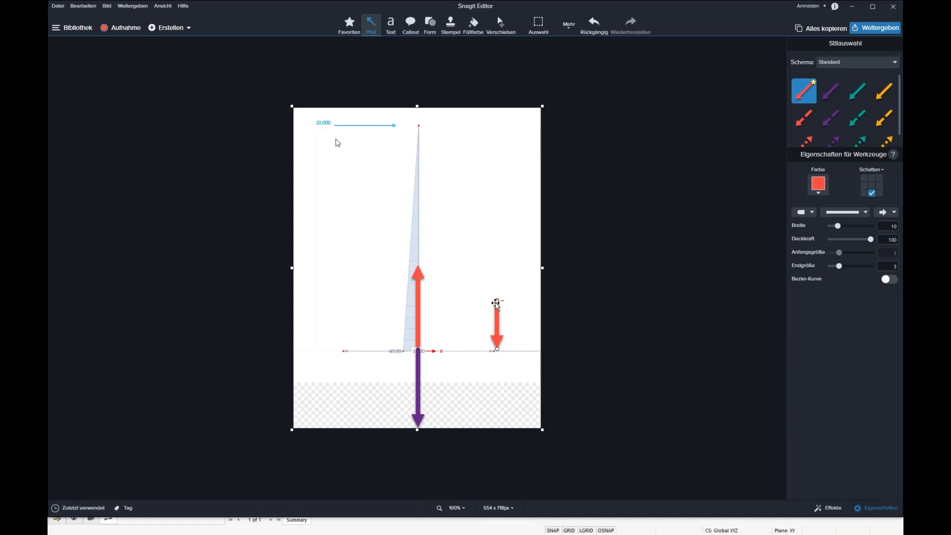
drag(496, 303, 497, 268)
Draw a teal double-headed horizontal arrow spanning between the two red vertical arrows and nudge it slightly upward.
click(857, 94)
drag(436, 311, 497, 311)
drag(437, 311, 425, 312)
click(803, 212)
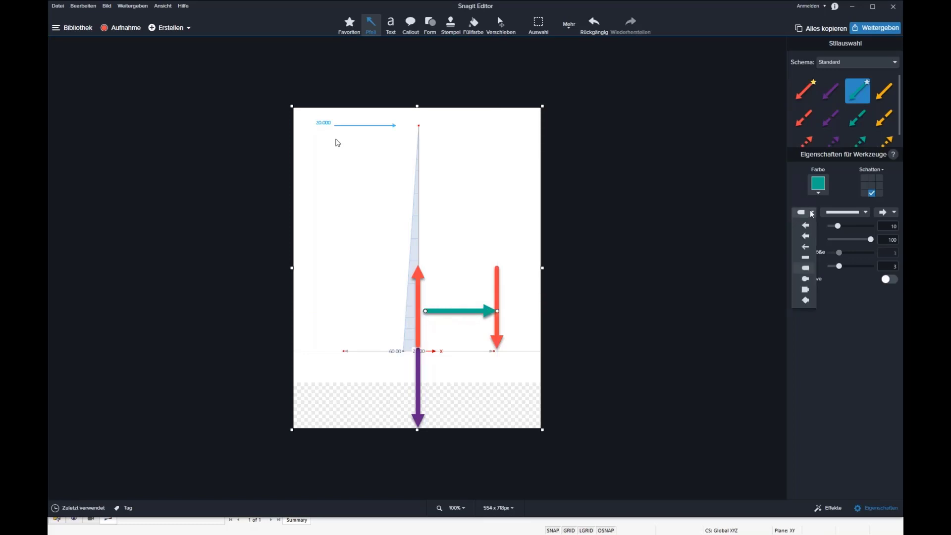
click(806, 235)
drag(427, 311, 421, 311)
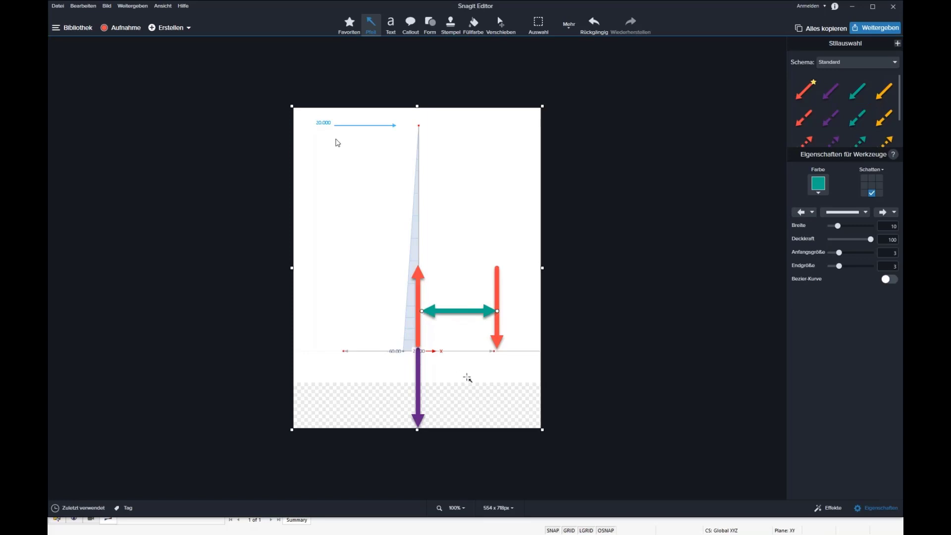
mouse_move(448, 307)
mouse_down()
mouse_move(456, 362)
mouse_move(457, 314)
mouse_up()
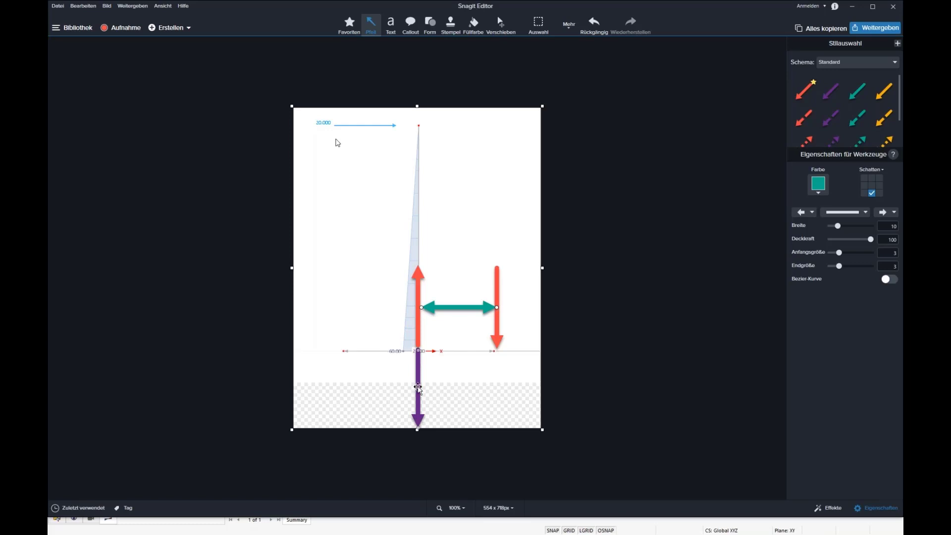
Widen the canvas on its right side to 944 x 718 px and fill the transparent area with white.
drag(541, 267, 734, 279)
click(474, 24)
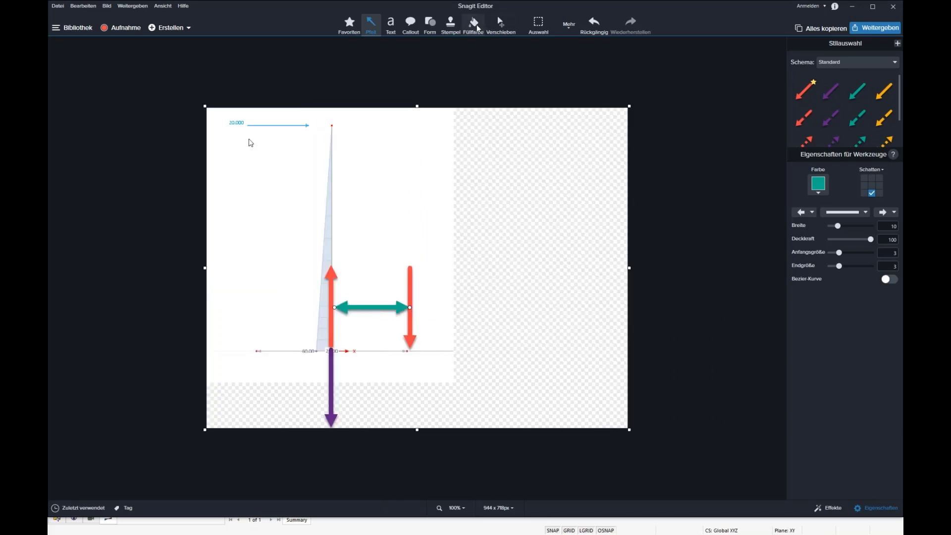
click(549, 232)
click(391, 24)
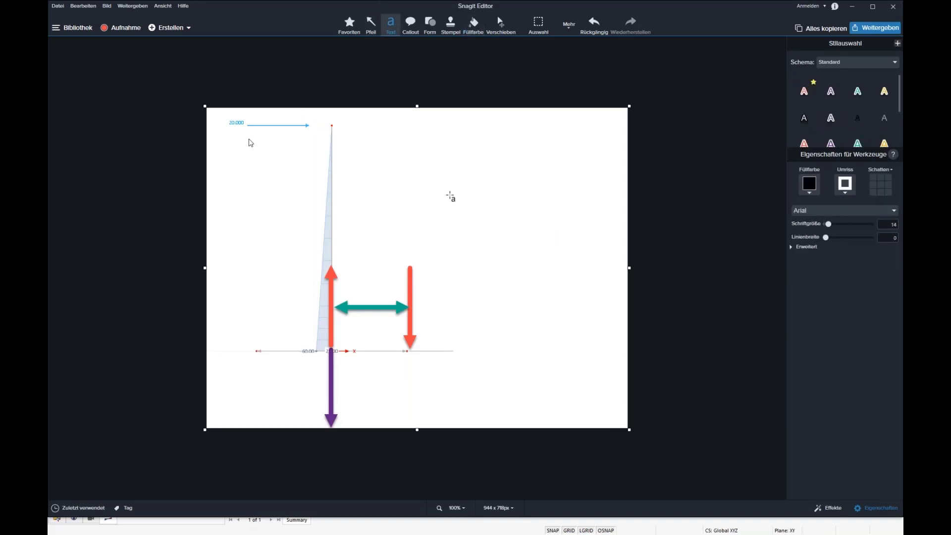
drag(449, 194, 583, 288)
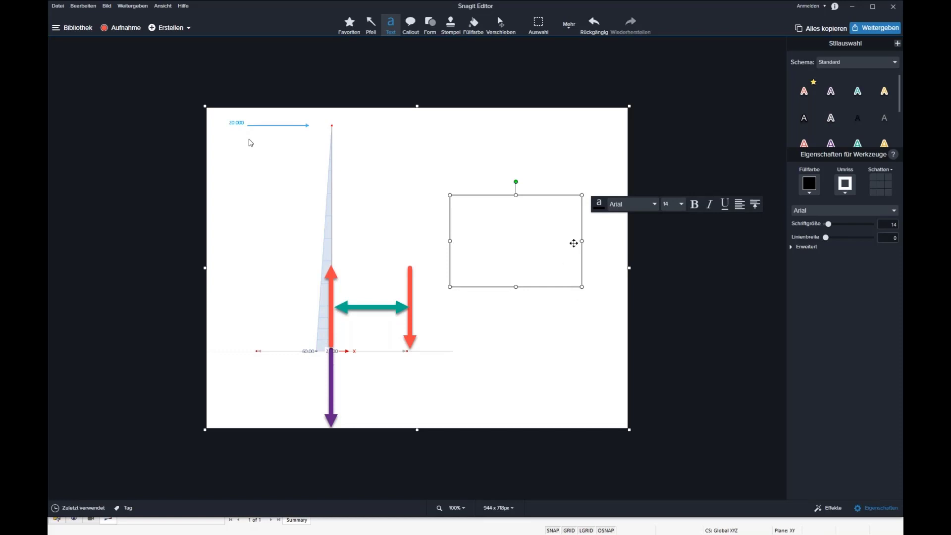
drag(366, 308, 366, 309)
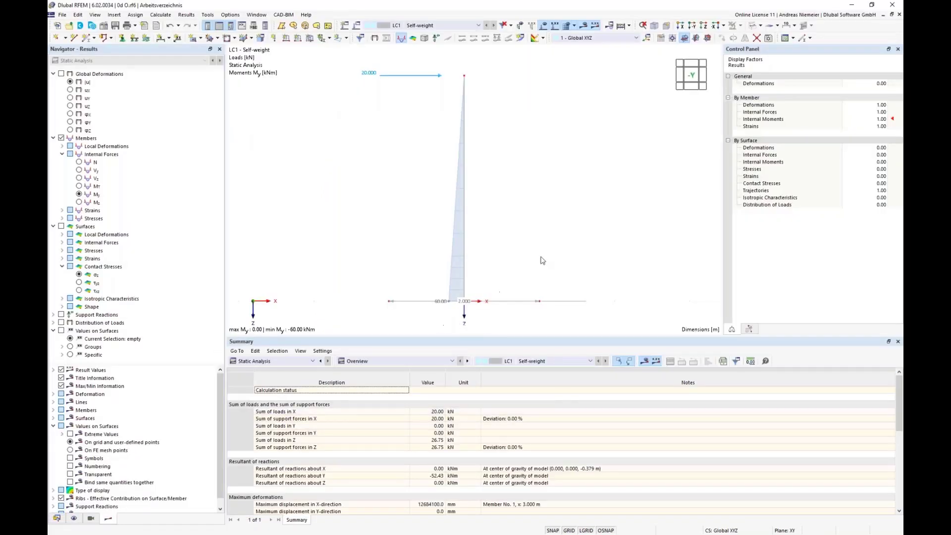
Switch to RFEM, show the base plate in plan view along Z, and capture it as a screenshot for Snagit Editor.
scroll(563, 238, up, 2)
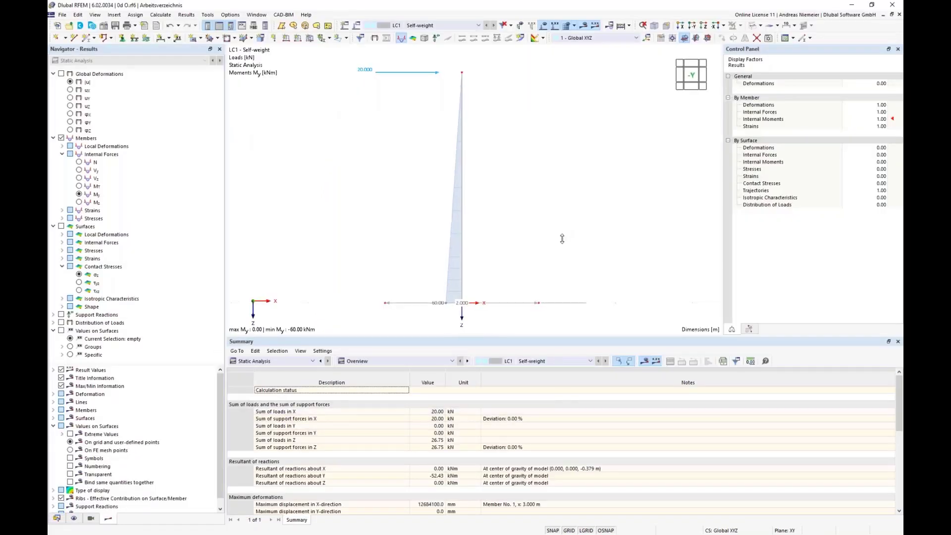
ctrl+middle_drag(556, 213, 540, 263)
scroll(539, 207, up, 2)
middle_drag(539, 207, 560, 134)
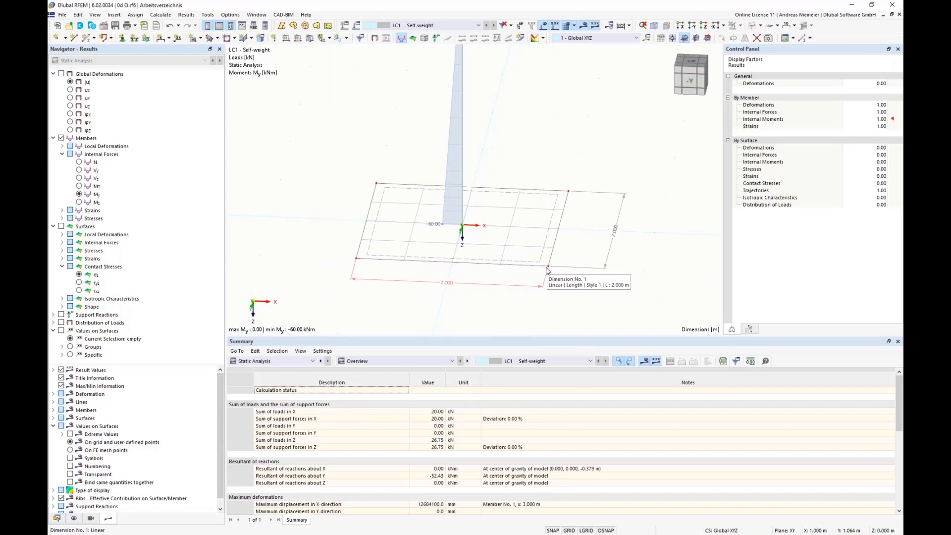
click(704, 26)
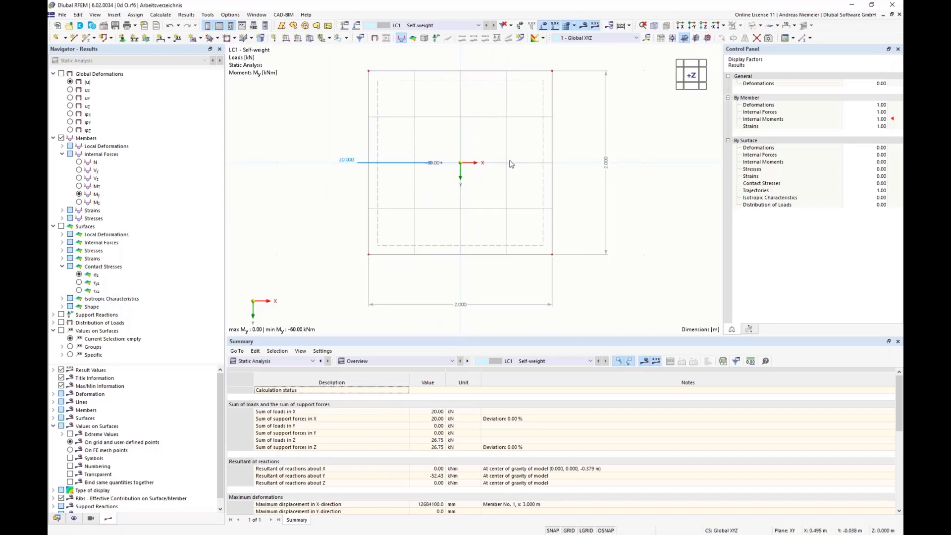
scroll(505, 162, up, 2)
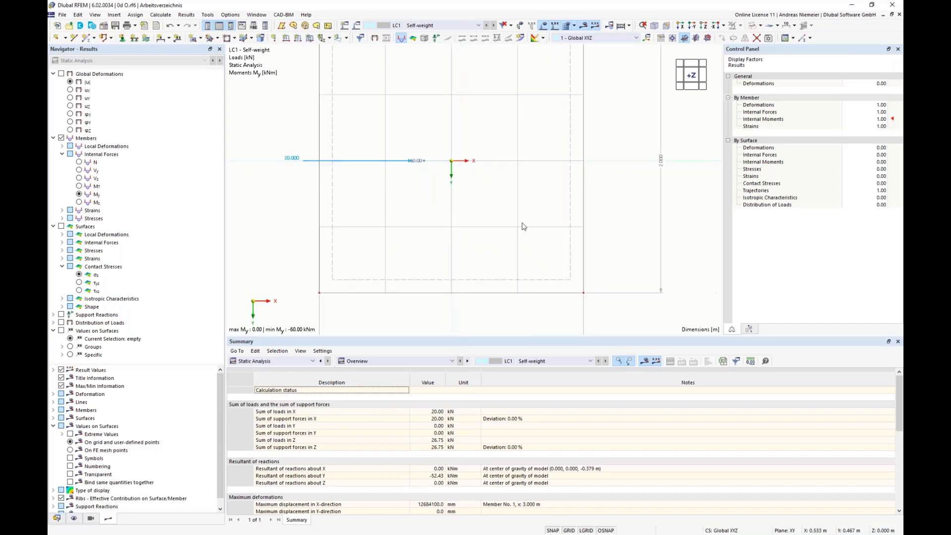
scroll(427, 223, down, 2)
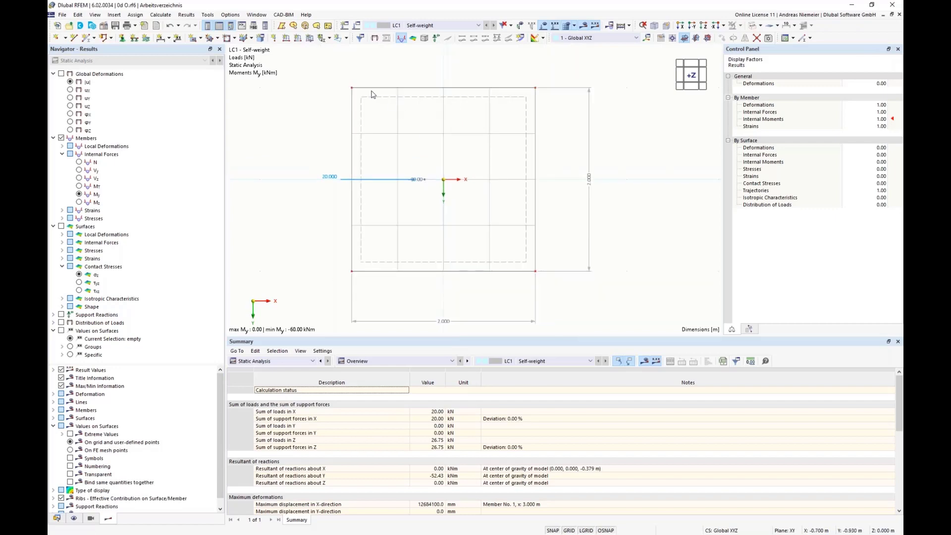
key(Print)
drag(339, 78, 544, 293)
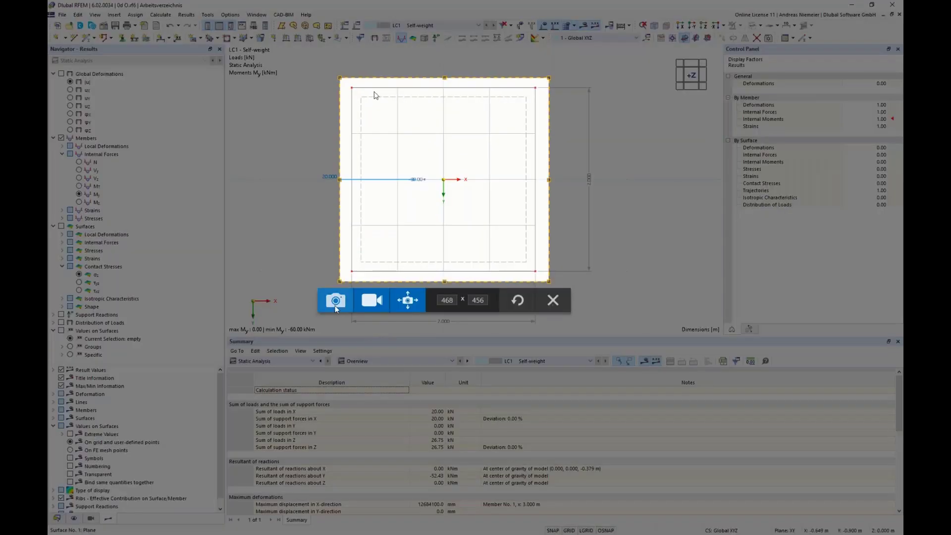
click(335, 300)
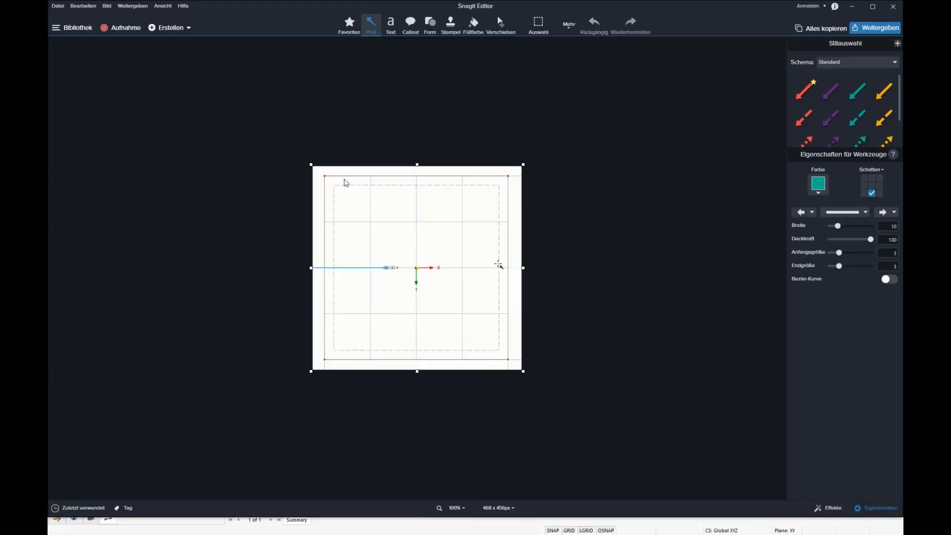
Reopen the annotated column sketch from the recent captures and paste the base plate plan view into it.
drag(505, 241, 493, 263)
key(Delete)
click(77, 507)
click(159, 482)
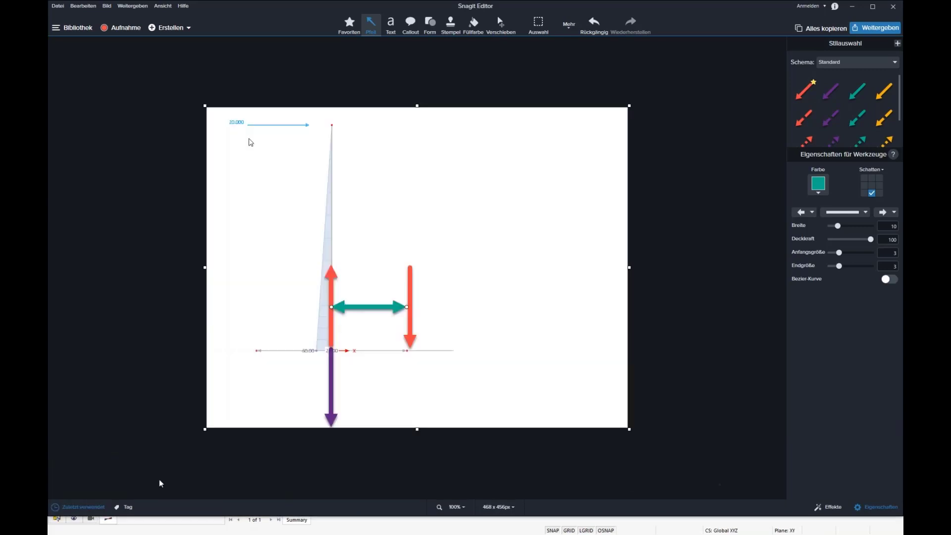
key(ctrl+v)
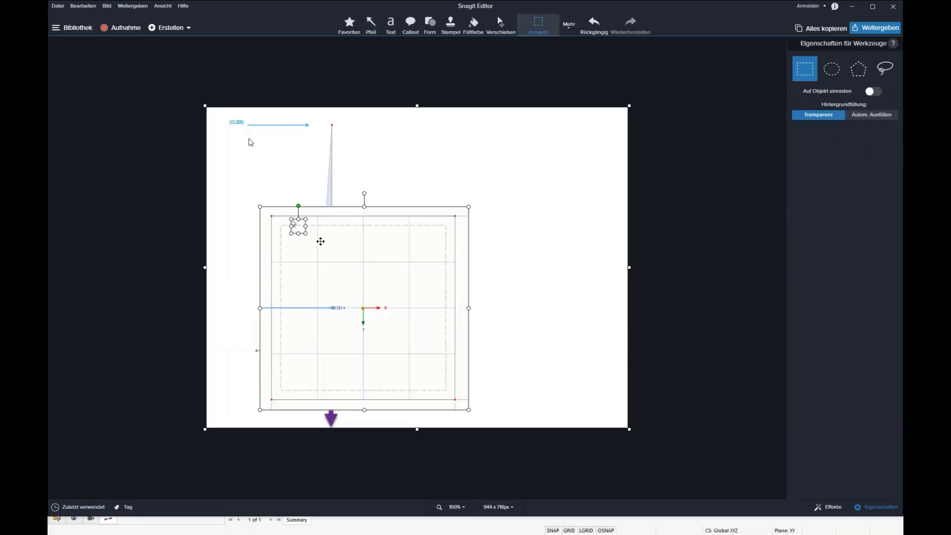
Place the plan view below the column elevation, scale it to the elevation's plate width, and fill the extended canvas with white.
drag(319, 239, 308, 382)
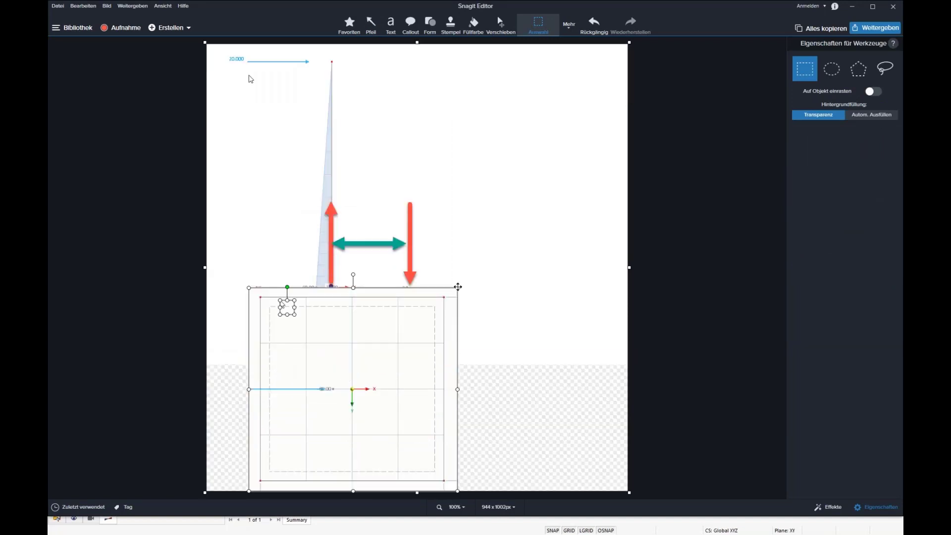
click(467, 298)
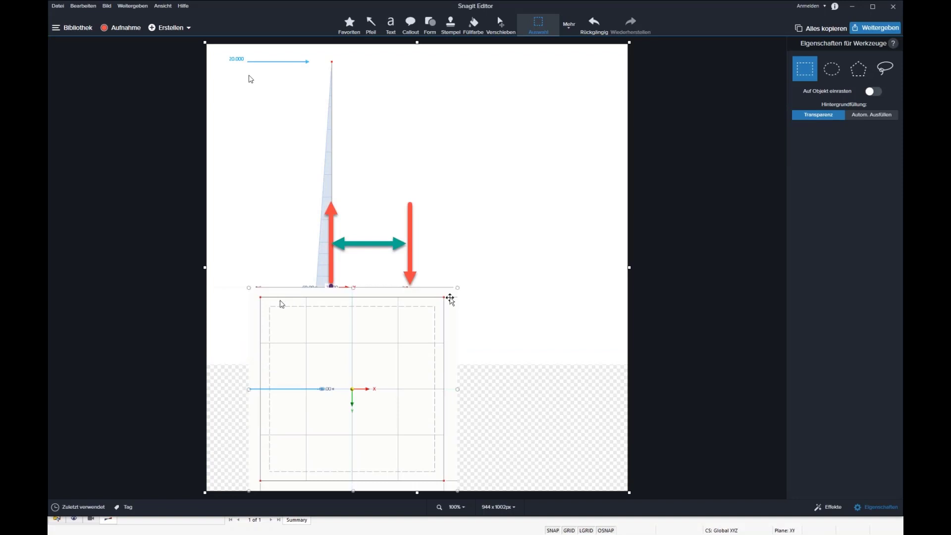
drag(450, 299, 417, 328)
drag(367, 362, 363, 411)
click(473, 24)
click(493, 369)
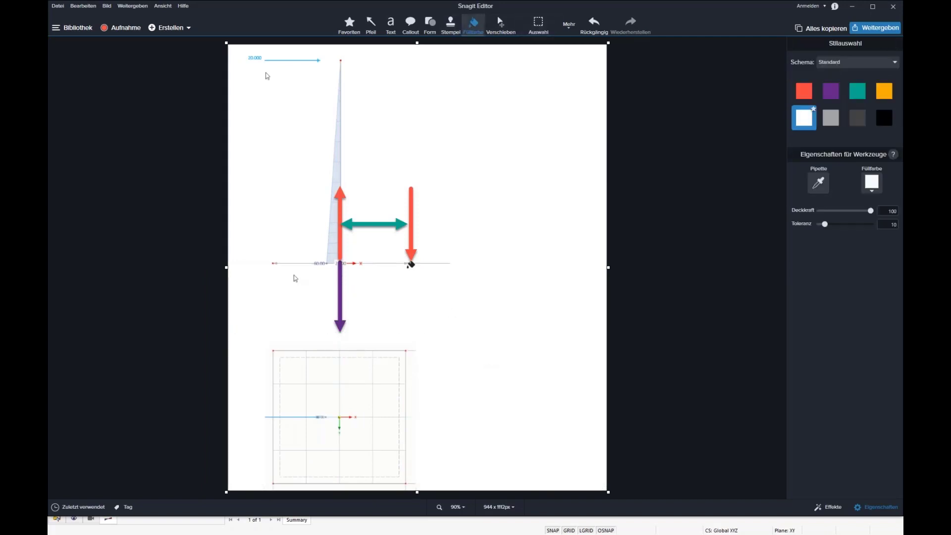
Copy the teal arrow onto the plan view's horizontal axis and shorten its outer end to the dashed plate outline.
click(500, 24)
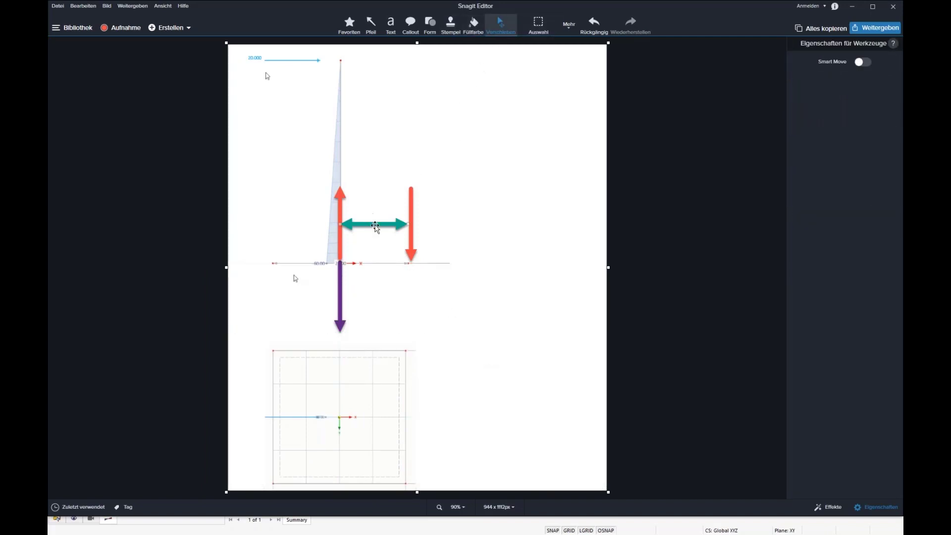
click(375, 224)
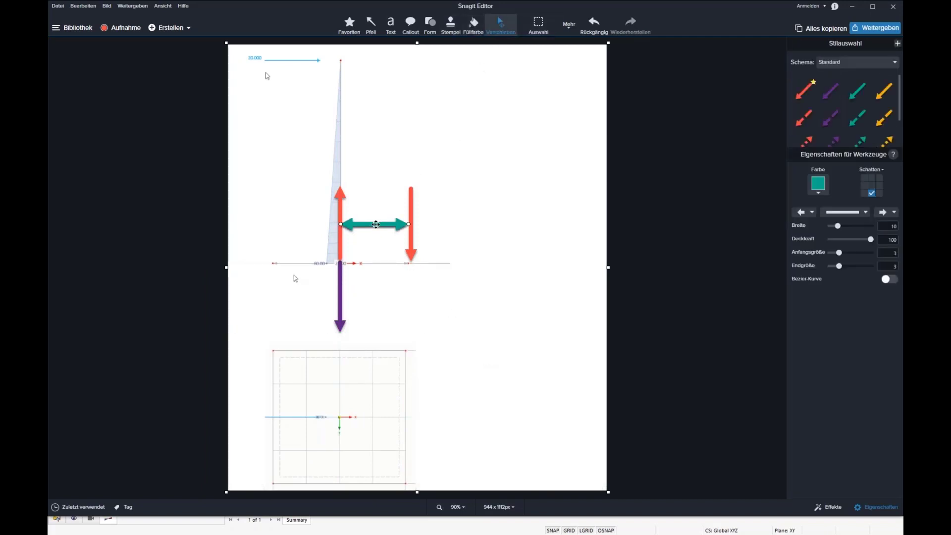
ctrl+drag(375, 224, 375, 417)
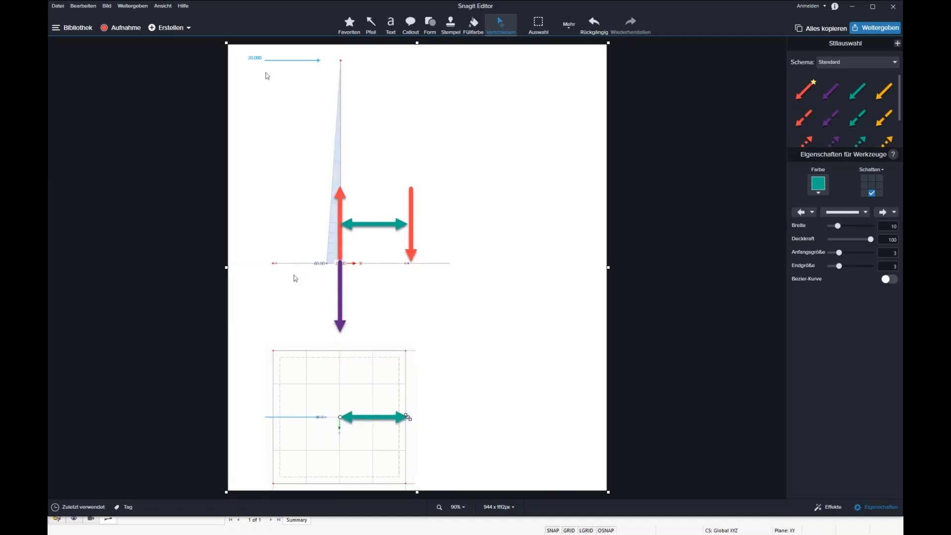
drag(408, 417, 401, 420)
Add a text box beside the column with the lever arm formula "H = 0,5 m + 0,5 m (0,5 + 0,289) = 0,894 m".
click(390, 24)
click(455, 164)
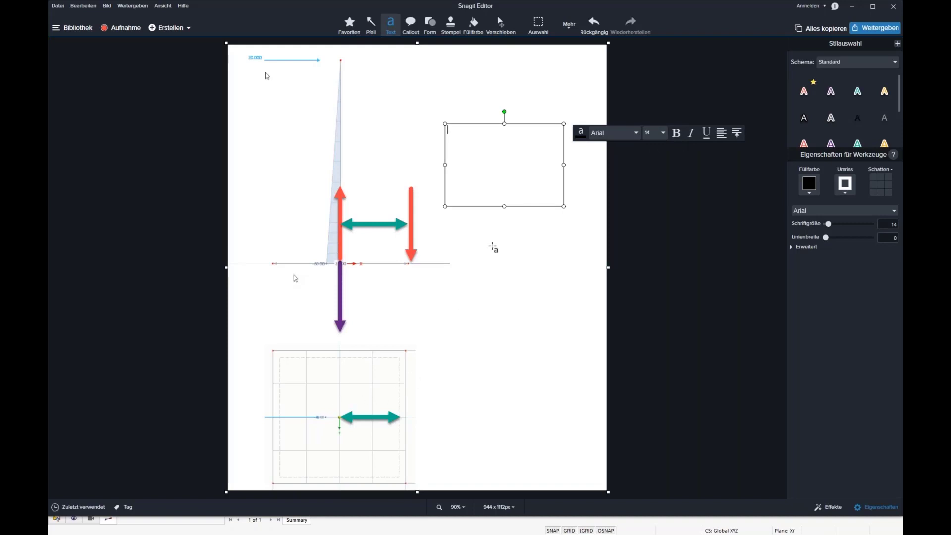
text(H)
text(0,5)
text(0,289)
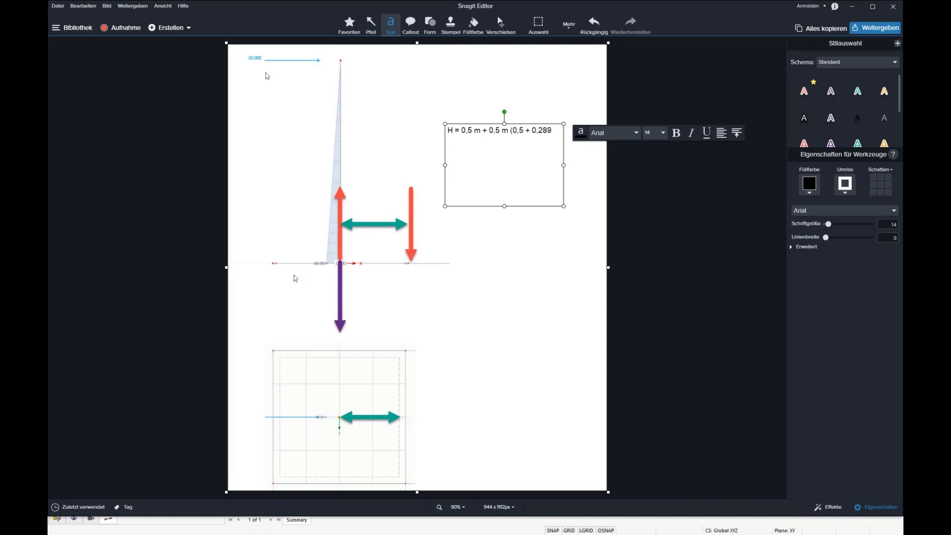
text())
text(= 0,894)
drag(564, 165, 599, 165)
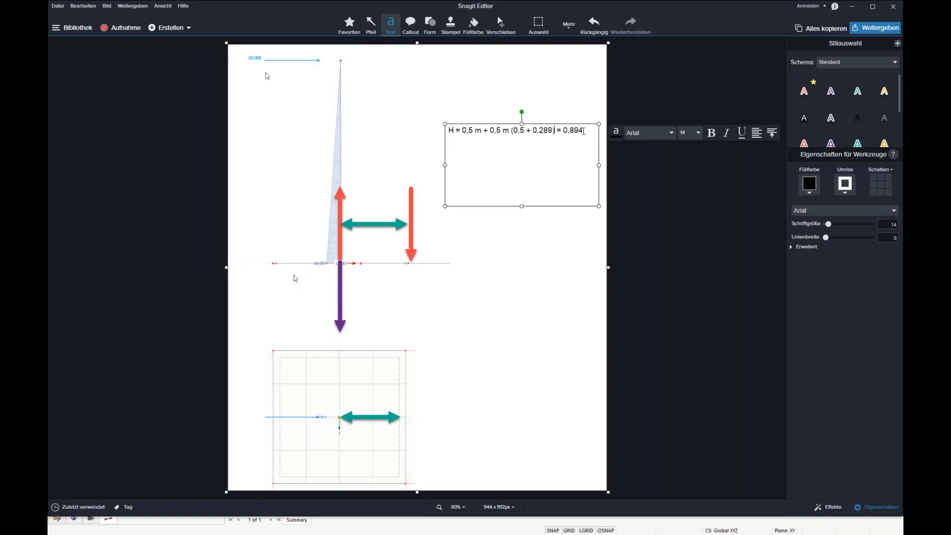
text(m)
Add the line "M / V = H = 0,894 m = (F * 3m) / 26,75 kN" below the lever arm formula.
key(Return)
text(M / V = H = 0,894 m = ()
text(F * 3 m) / )
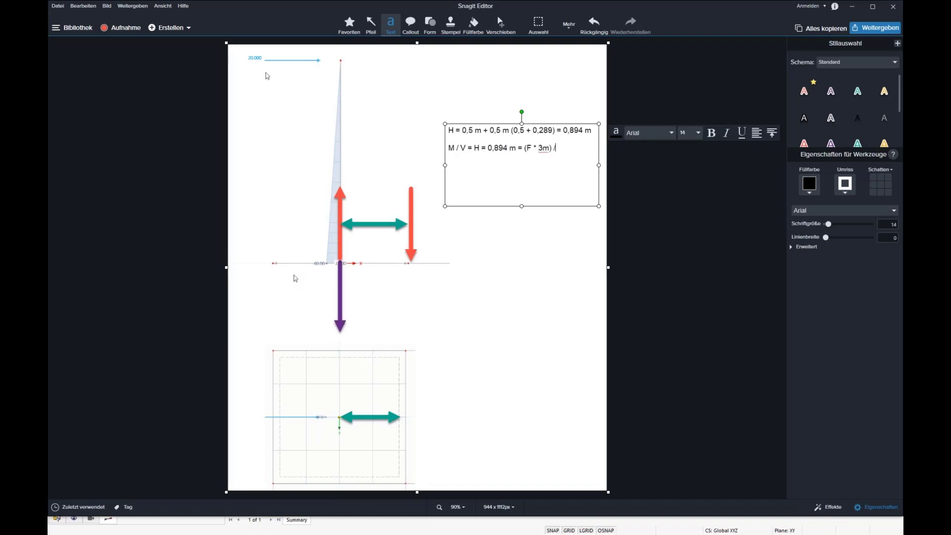
text(26)
text(,75)
text( kN)
Add the resulting force "F = 7,97 kN" to the text box and finish the text.
text(F)
text( =)
text( 7,97)
text( kN)
click(589, 258)
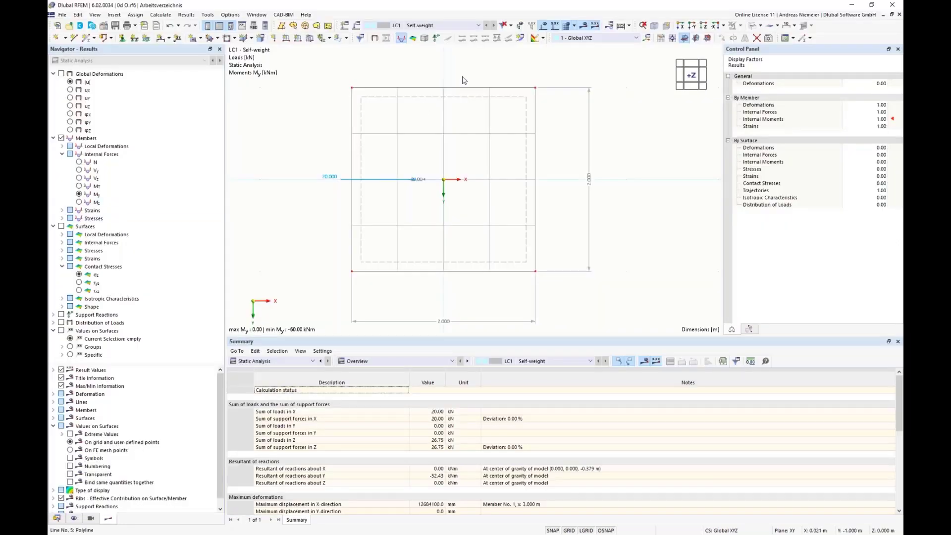
In RFEM, set the X force of the nodal load at the column head to 7.9 kN.
click(654, 26)
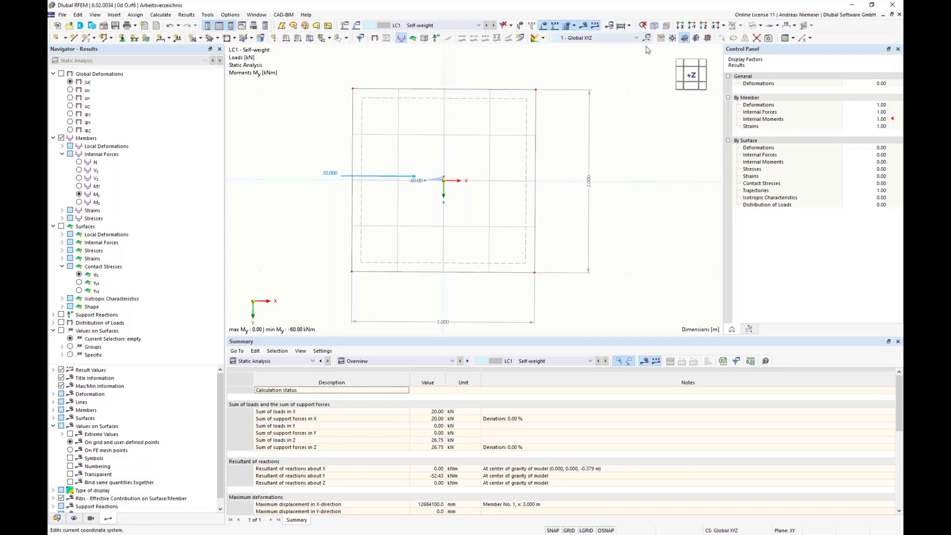
double_click(427, 80)
drag(410, 191, 445, 178)
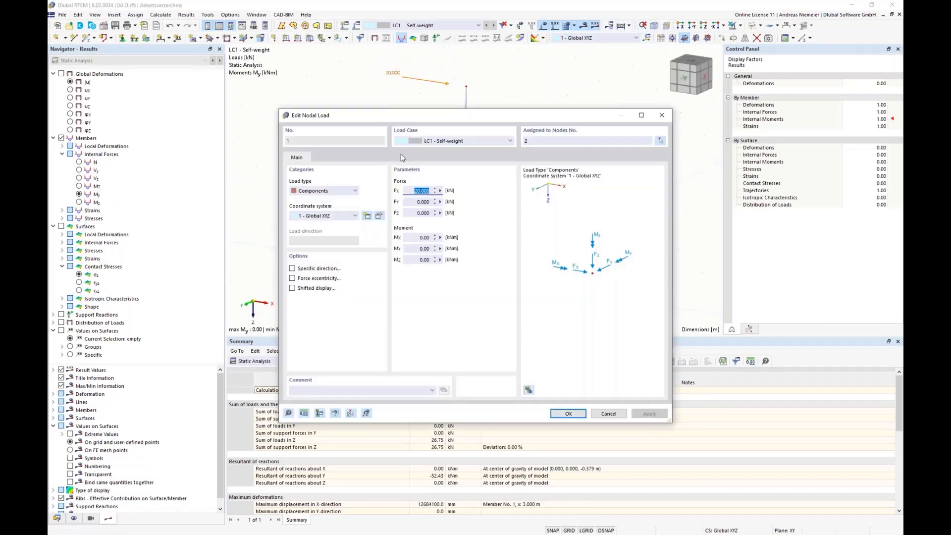
text(7,9)
click(576, 414)
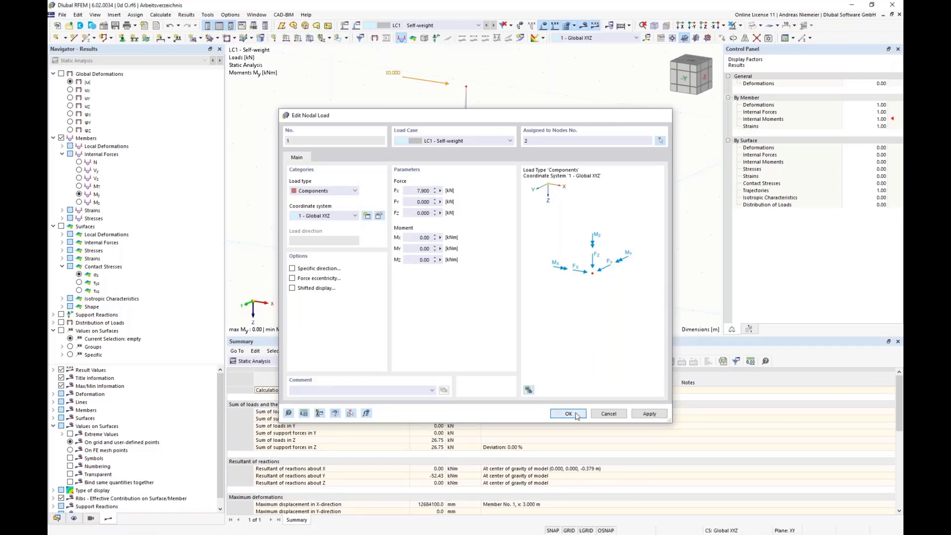
click(568, 413)
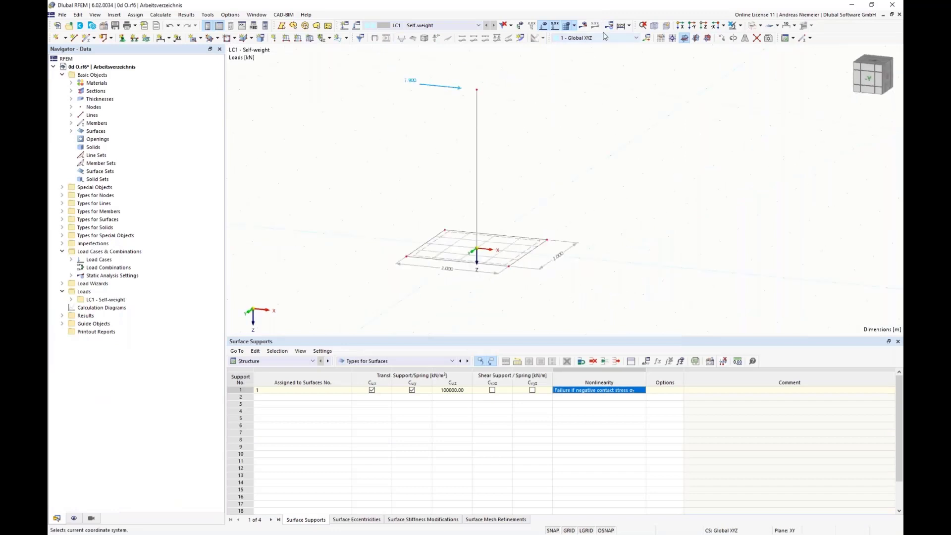
Calculate LC1 with the results shown and display the global deformations, followed by the surface contact stresses σz.
click(584, 24)
click(511, 311)
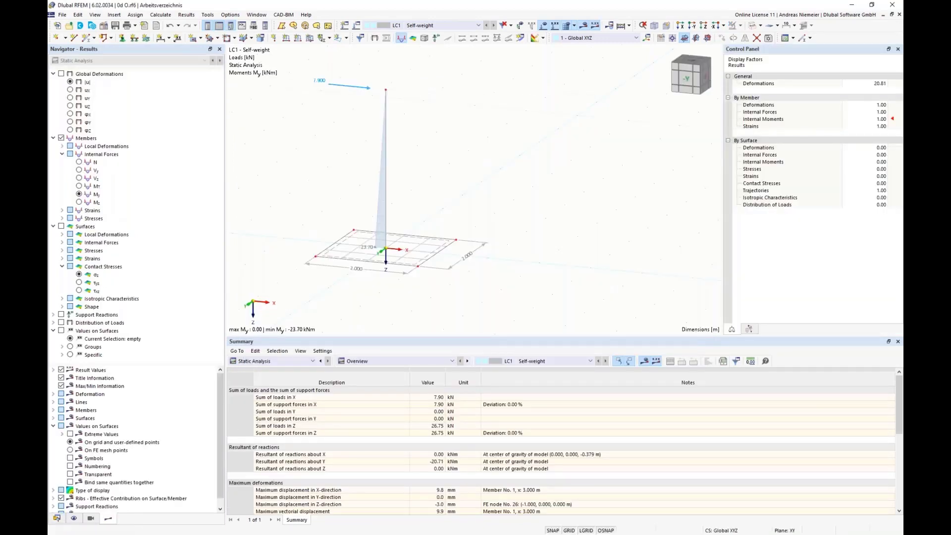
click(61, 74)
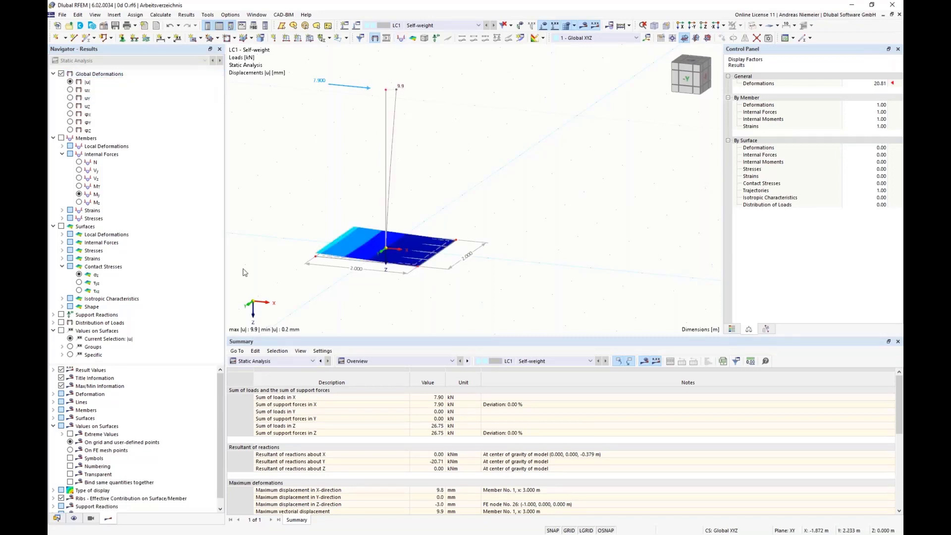
click(79, 274)
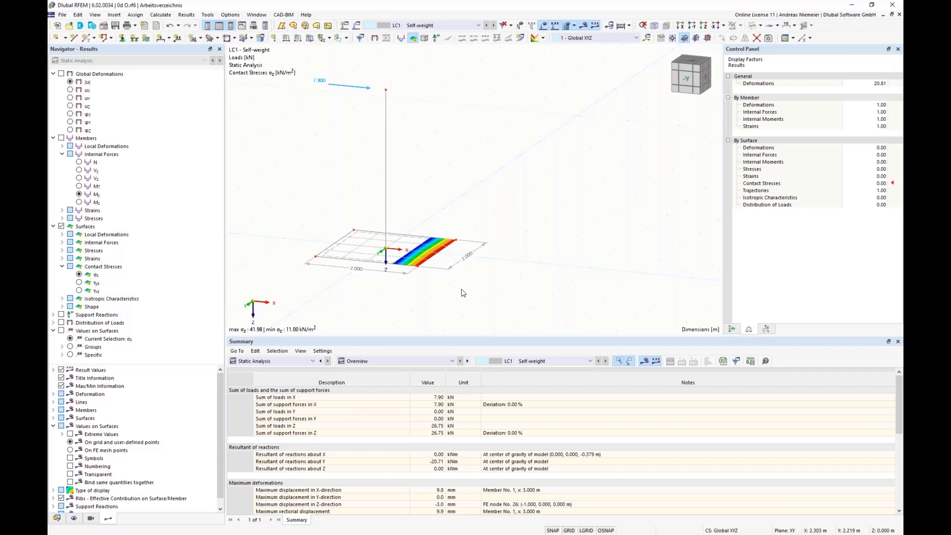
Set the X force of the nodal load at the column head to 8 kN and recalculate LC1.
double_click(354, 87)
drag(415, 192, 491, 192)
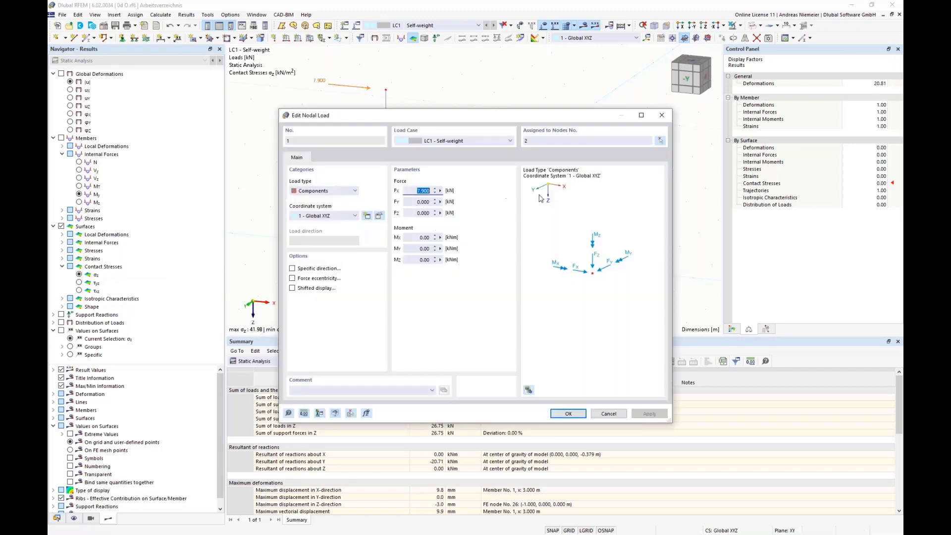
text(8)
click(561, 412)
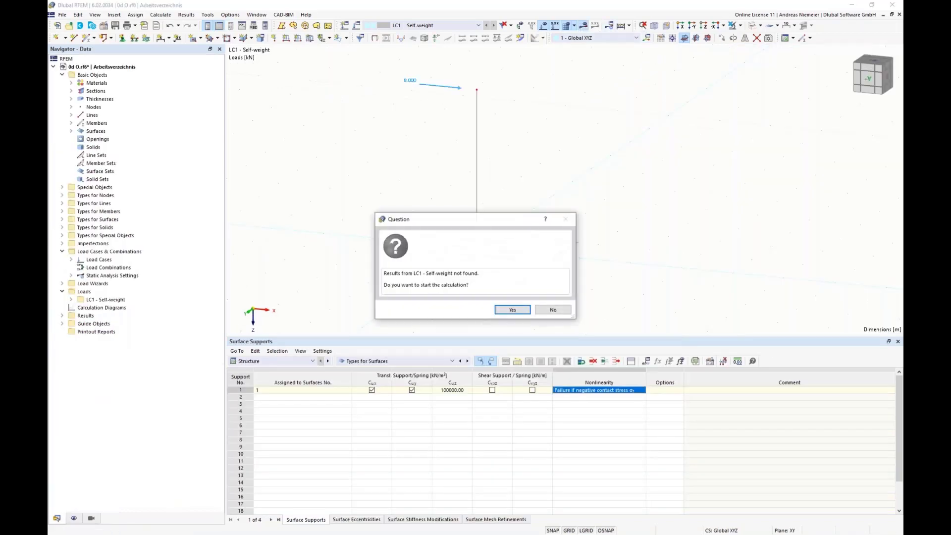
click(521, 313)
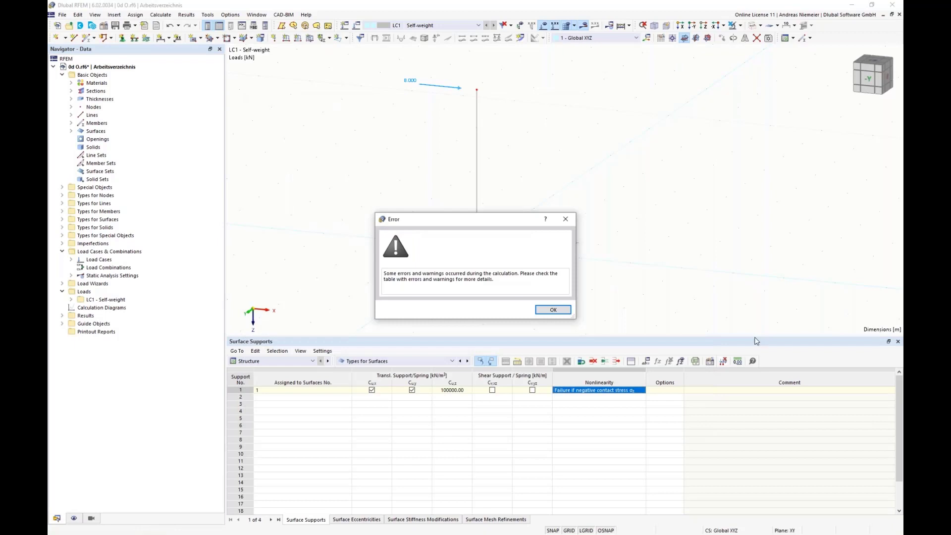
click(553, 311)
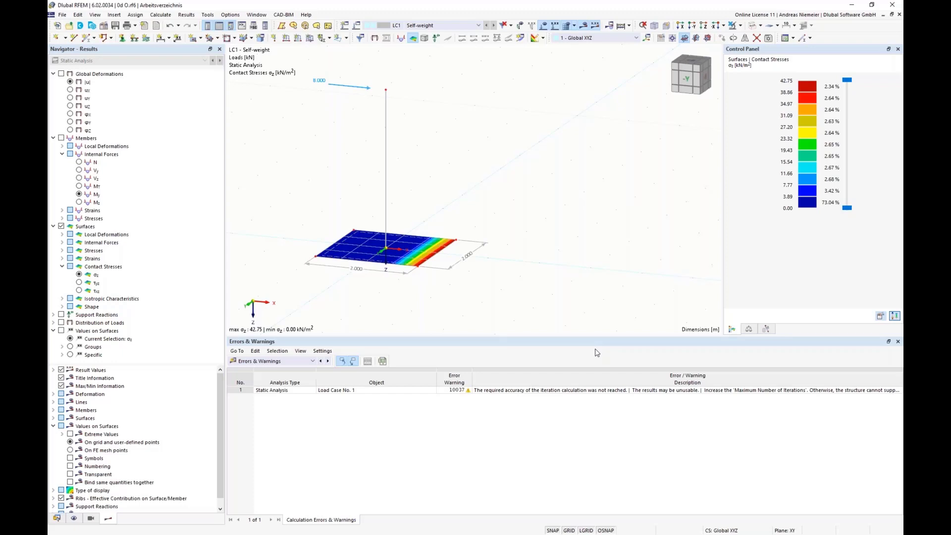
Set the X force of the nodal load at the column head to 20 kN.
double_click(368, 89)
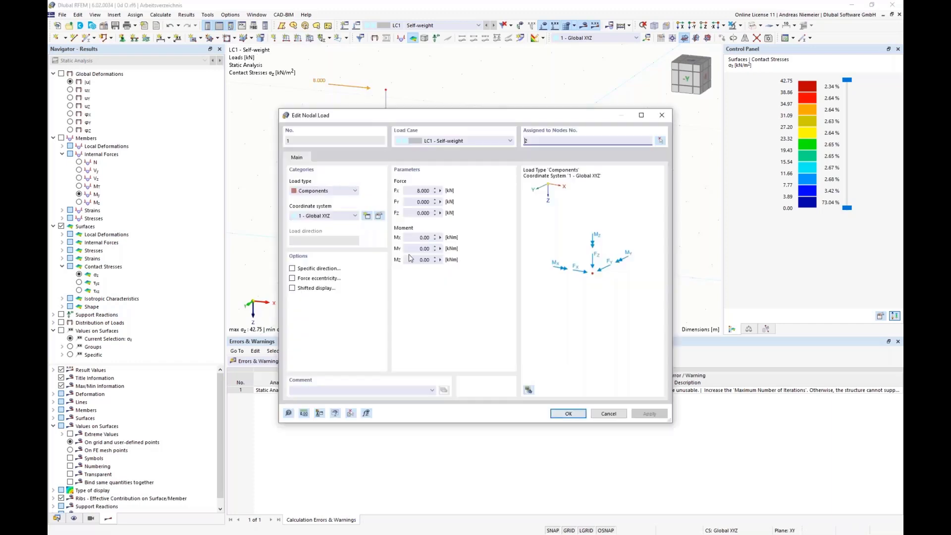
click(421, 190)
text(20)
click(568, 413)
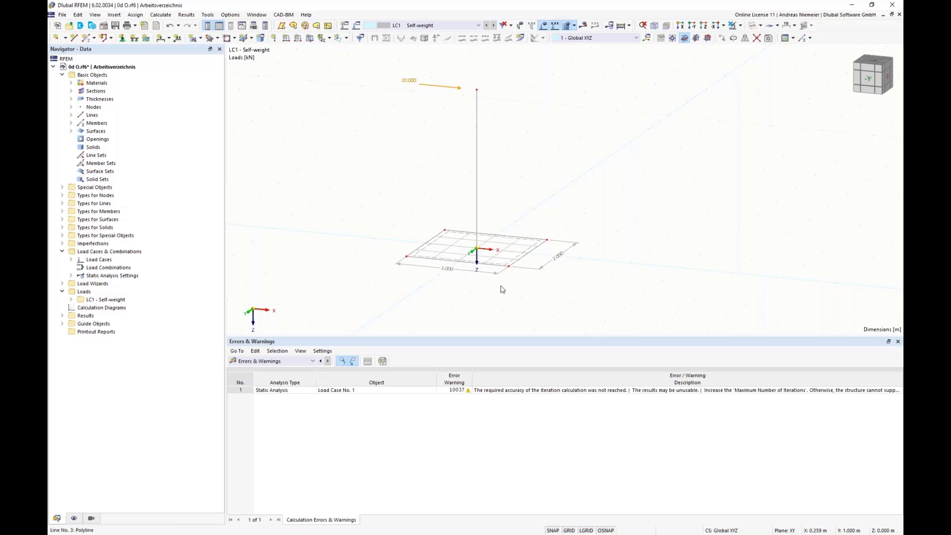
Move the base plate's +X edge 1 m outward so that the plate is 3 m long.
middle_drag(487, 294, 420, 282)
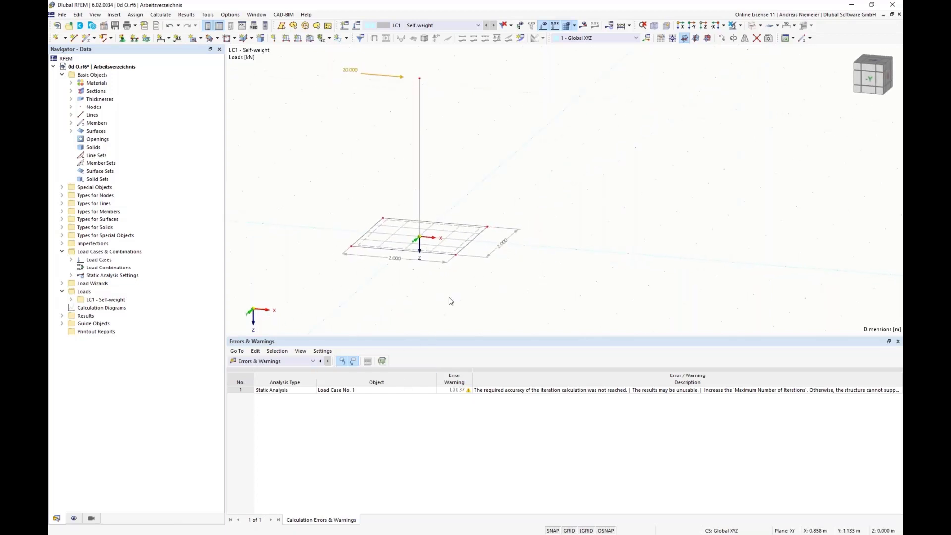
scroll(410, 304, down, 1)
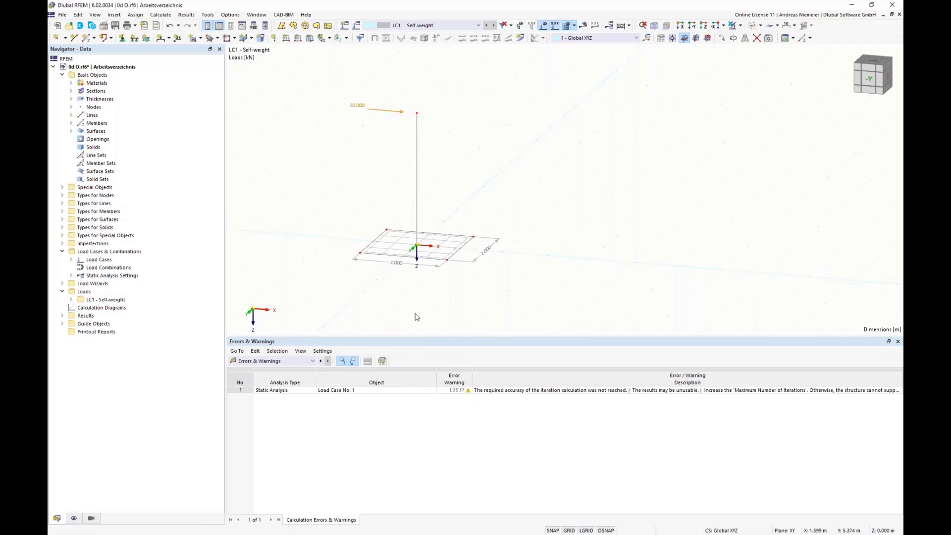
drag(436, 201, 533, 294)
drag(449, 266, 495, 270)
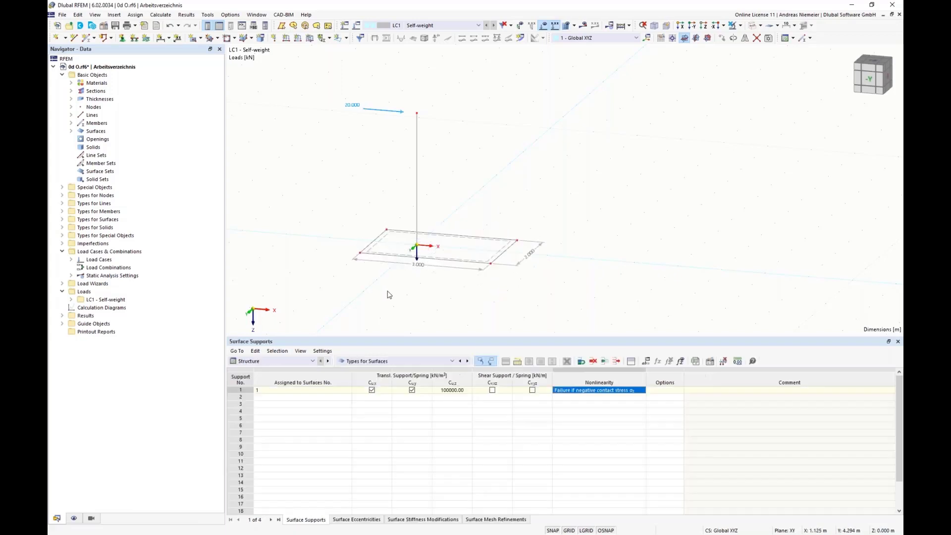
Move the base plate's −X edge 1 m outward for a plate length of 4 m, and calculate LC1.
mouse_move(368, 259)
mouse_down()
mouse_move(322, 239)
mouse_move(315, 248)
mouse_move(368, 269)
mouse_move(359, 253)
mouse_up()
click(362, 294)
drag(336, 216, 407, 282)
drag(361, 256, 316, 249)
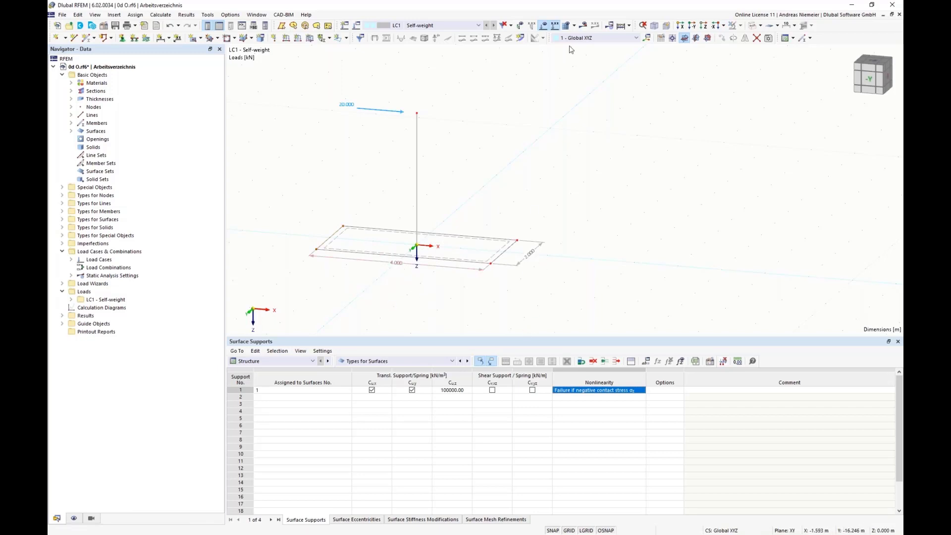
click(582, 25)
click(510, 310)
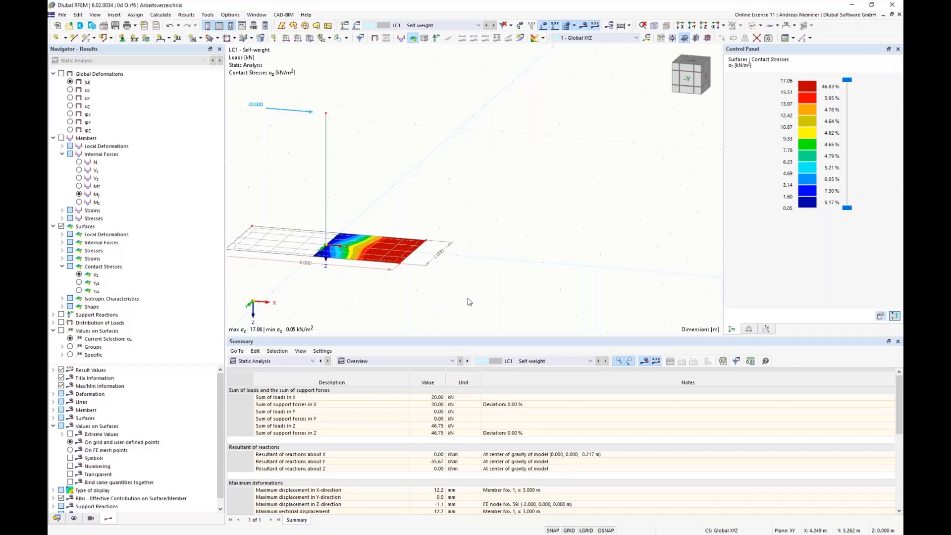
Set the X coordinate of the two nodes on the plate's +X edge to 1.5 m.
right_click(401, 266)
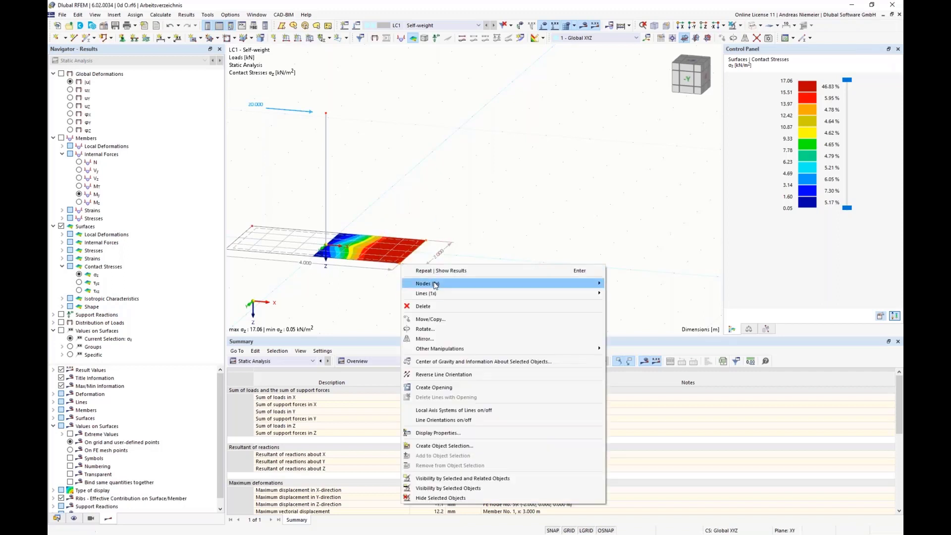
mouse_move(434, 283)
click(625, 283)
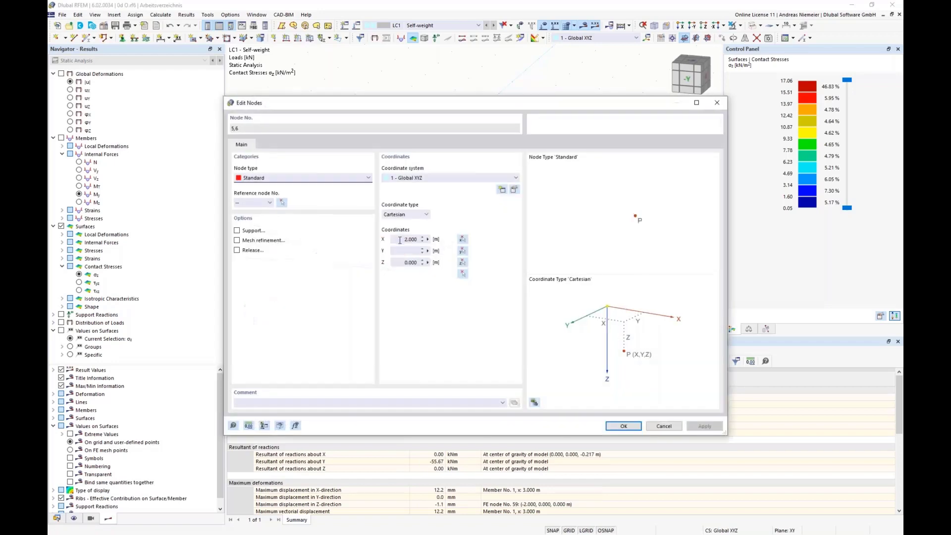
click(400, 240)
click(624, 426)
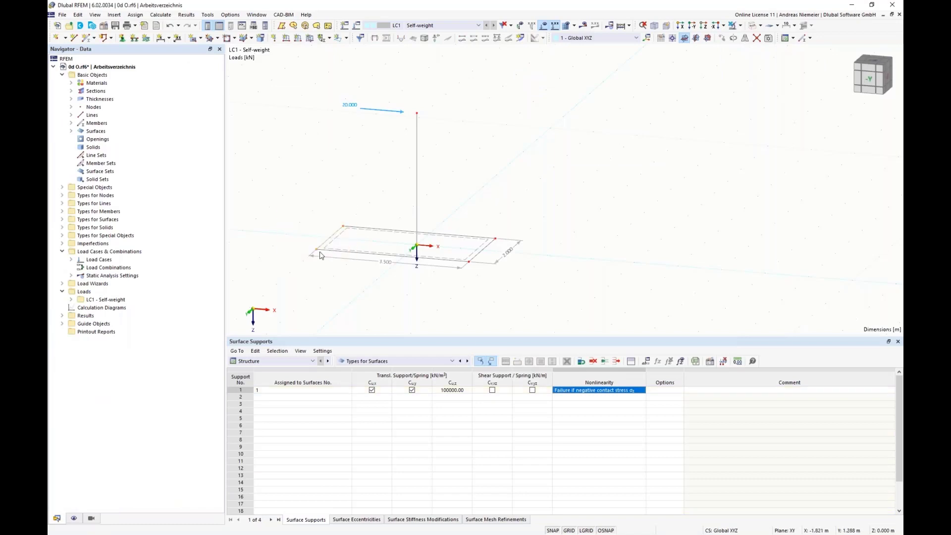
Set the X coordinate of the two nodes on the plate's −X edge to -1.5 m.
right_click(318, 252)
mouse_move(500, 270)
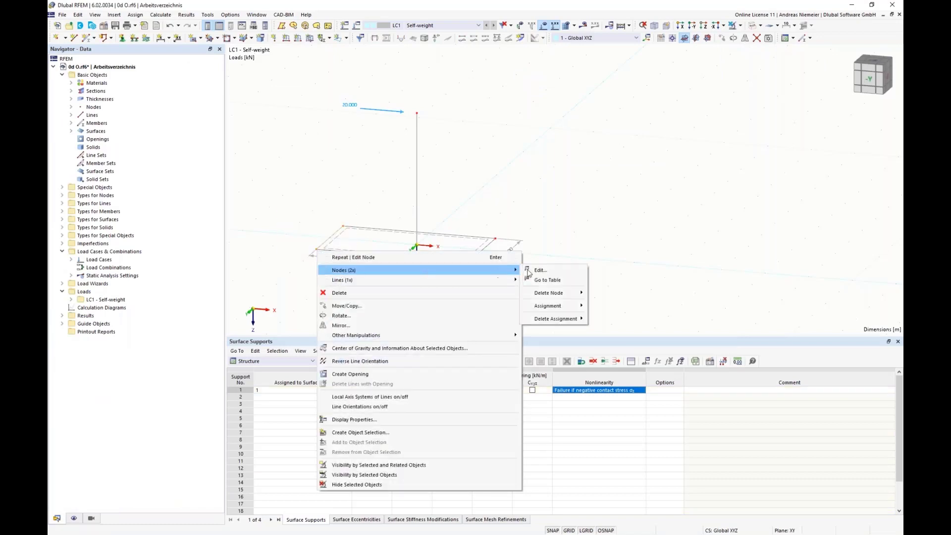
click(539, 270)
click(418, 239)
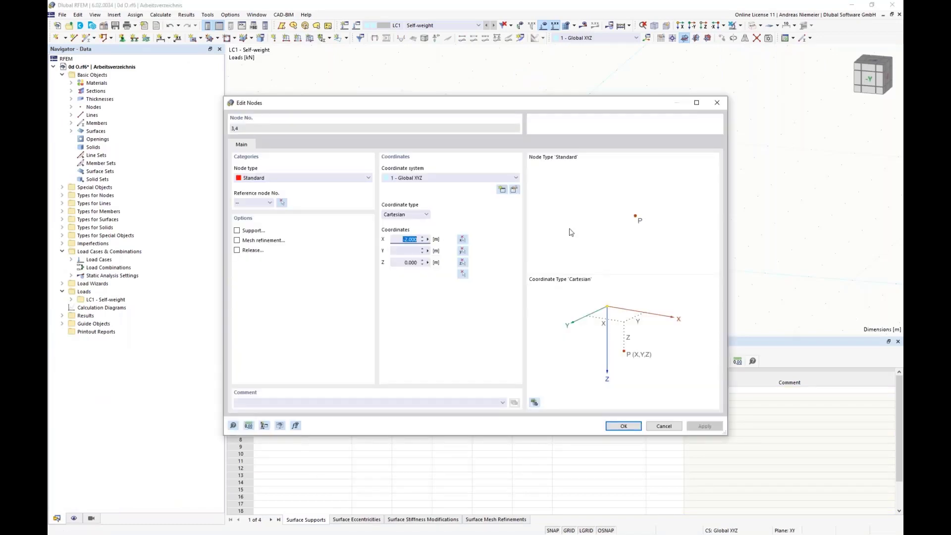
text(-1,5)
key(Return)
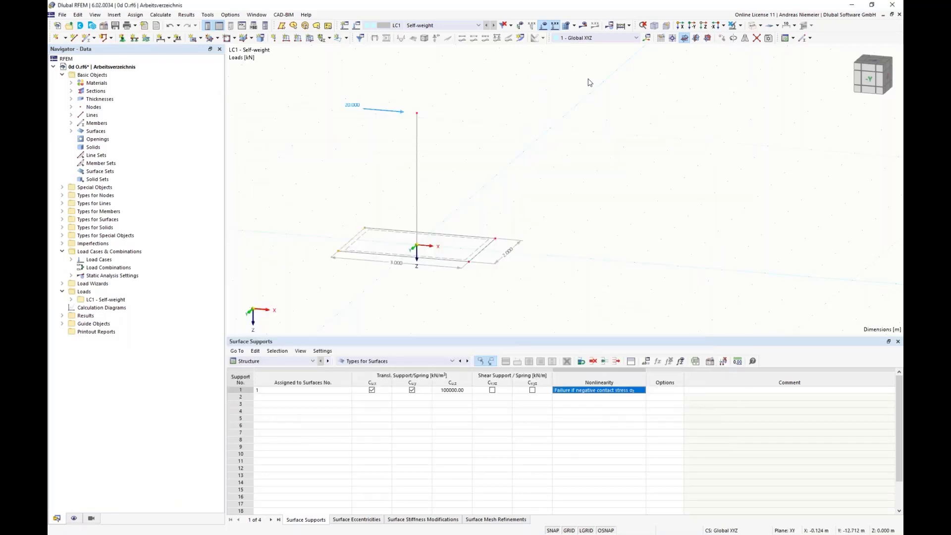
Calculate LC1 for the 3 m long plate and show its contact stresses.
click(584, 25)
click(529, 310)
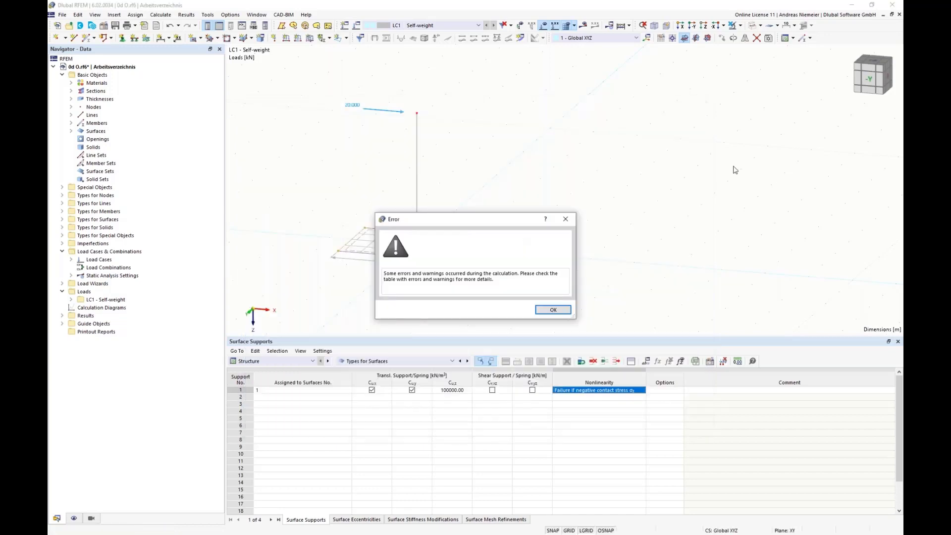
click(556, 312)
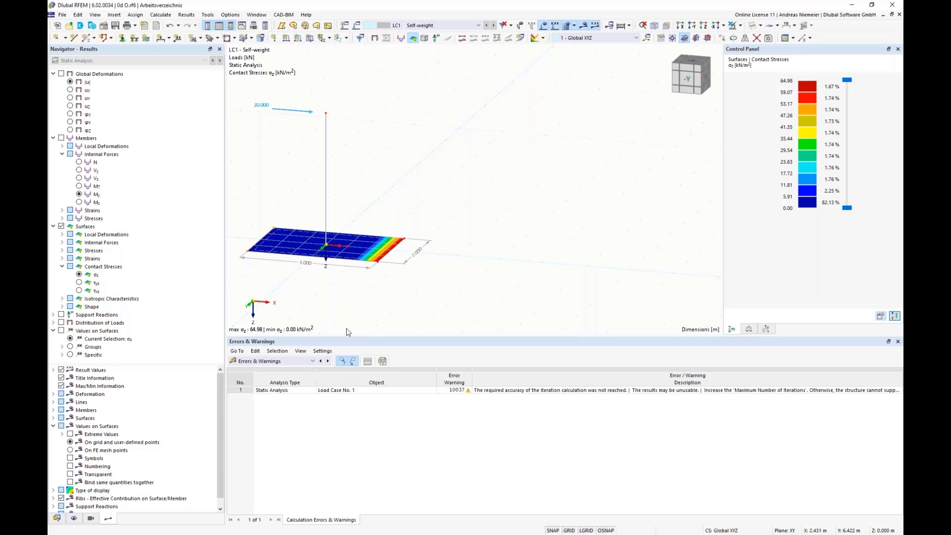
Set the X coordinate of the two nodes on the plate's +X edge to 1.7 m.
right_click(378, 263)
mouse_move(404, 280)
click(602, 281)
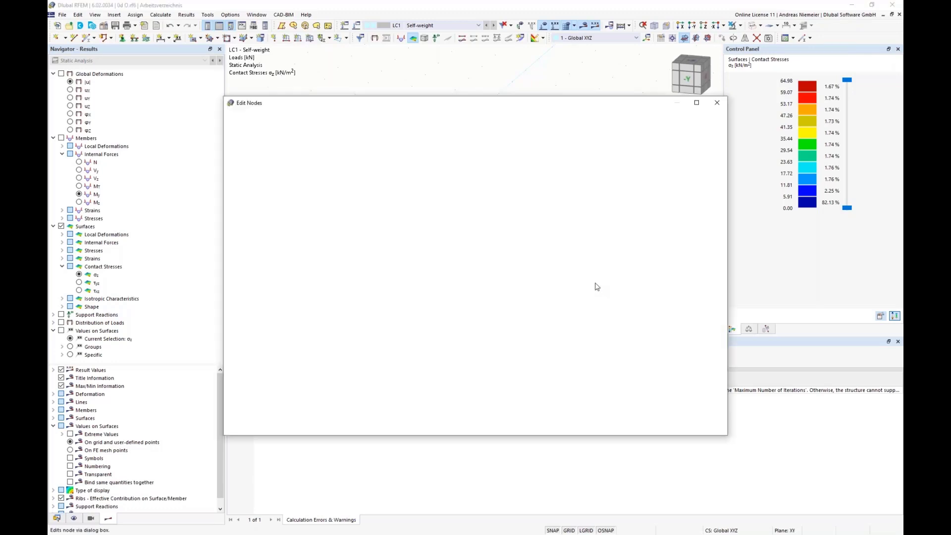
drag(400, 240, 492, 242)
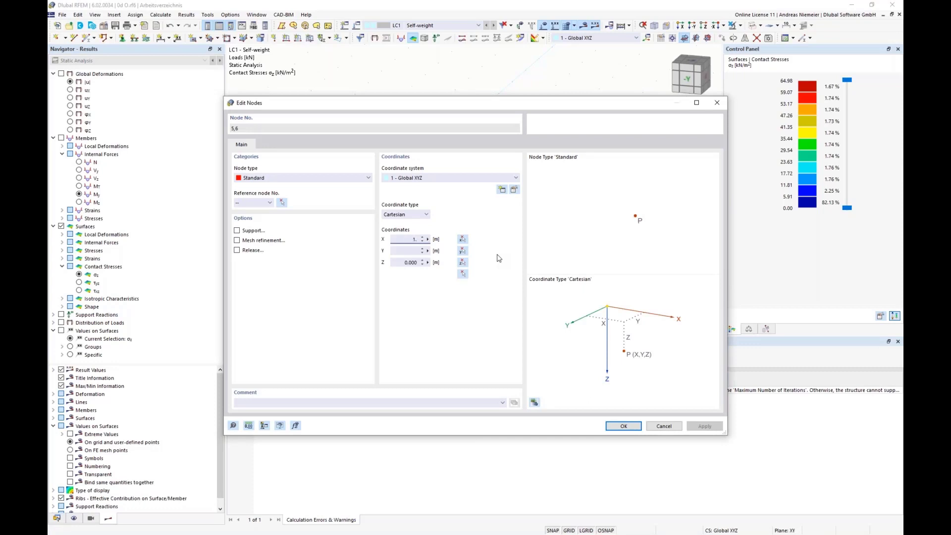
text(1.7)
click(623, 426)
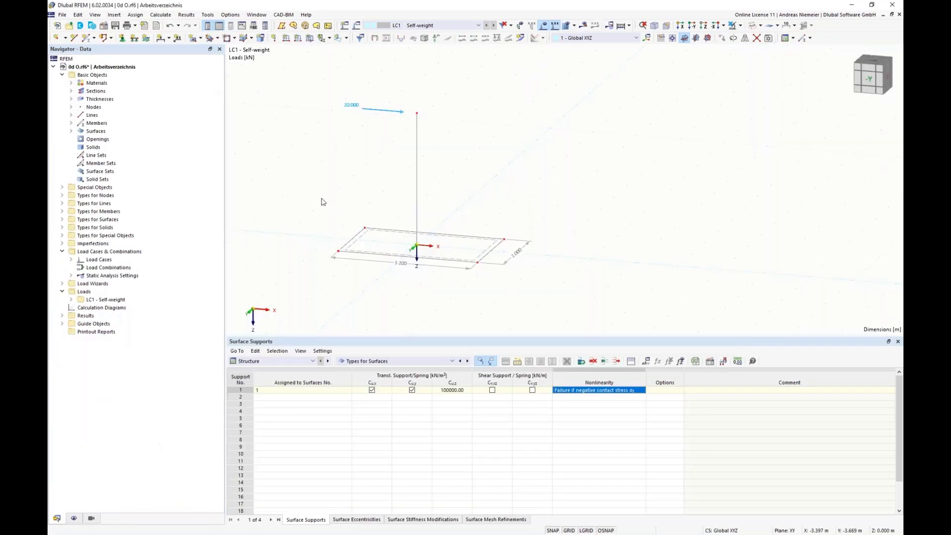
Set the X coordinate of the two nodes on the plate's −X edge to -1.7 m.
right_click(339, 255)
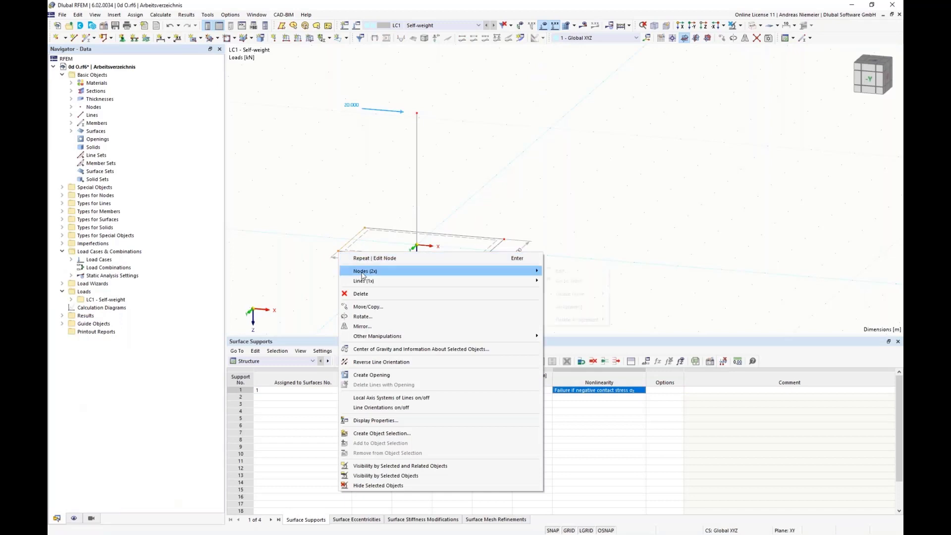
click(296, 270)
double_click(396, 241)
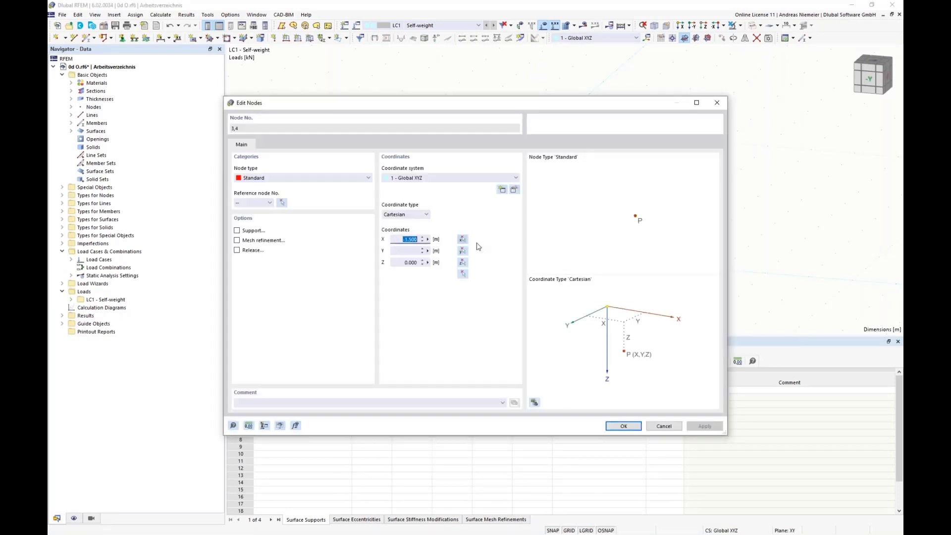
key(BackSpace)
key(Return)
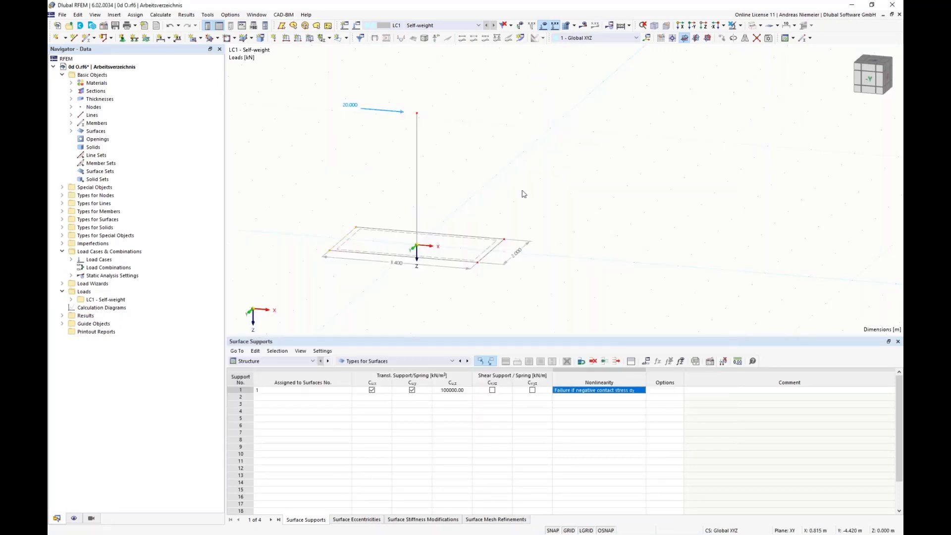
Calculate LC1 for the 3.4 m long plate and show its contact stresses.
click(584, 26)
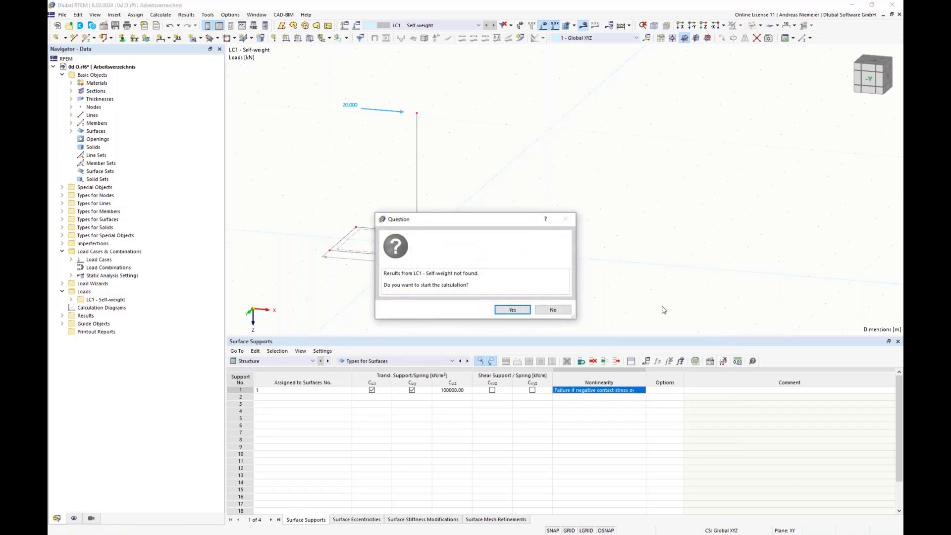
click(516, 310)
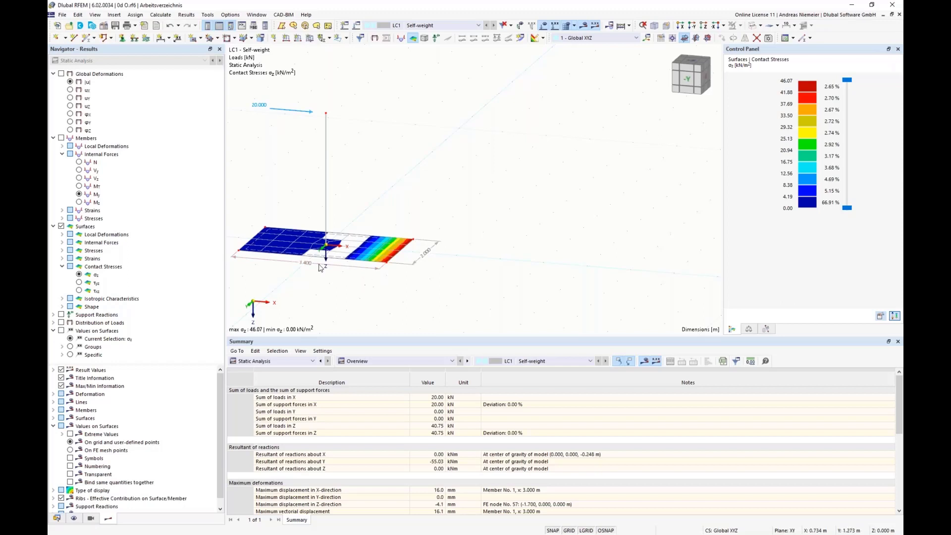
mouse_move(307, 268)
Set the X coordinates of the plate's edge nodes to 1.6 m on the +X edge and -1.6 m on the −X edge.
right_click(387, 262)
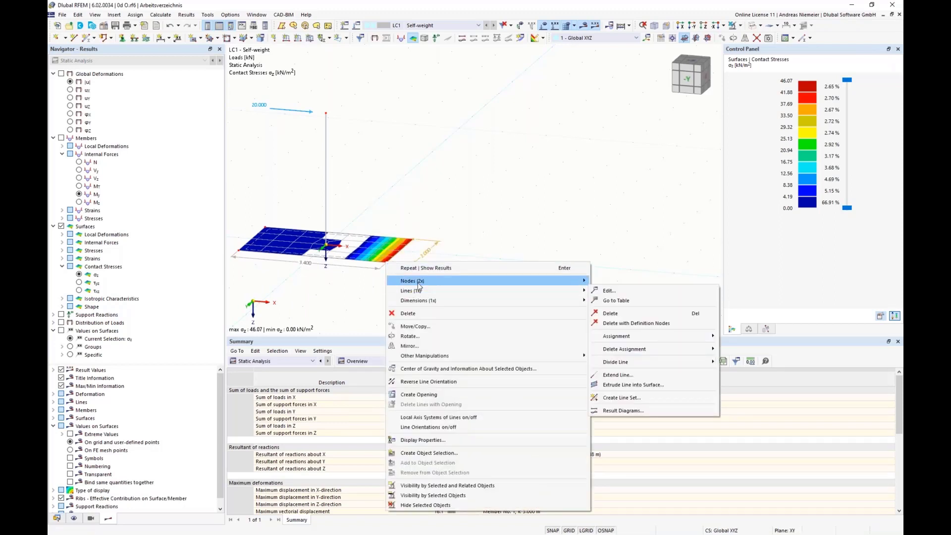
mouse_move(556, 282)
click(605, 281)
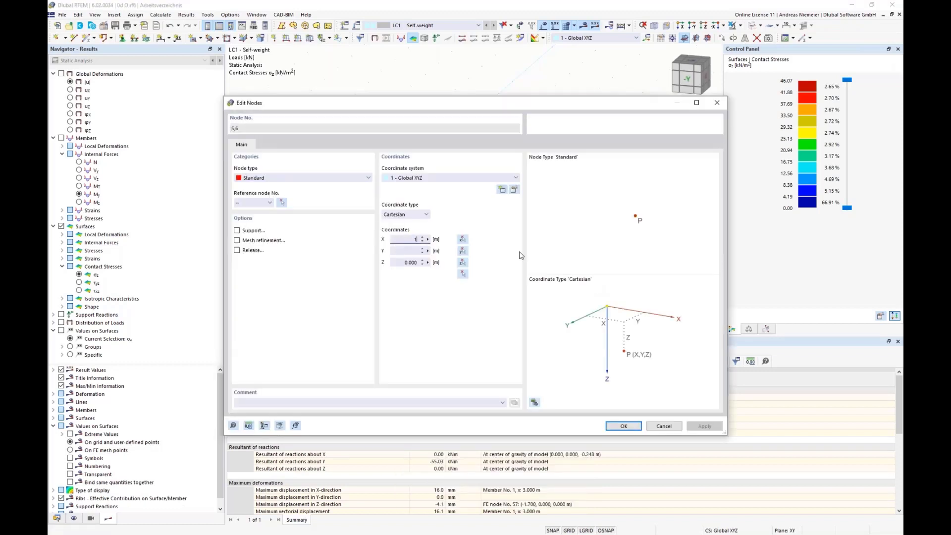
click(625, 427)
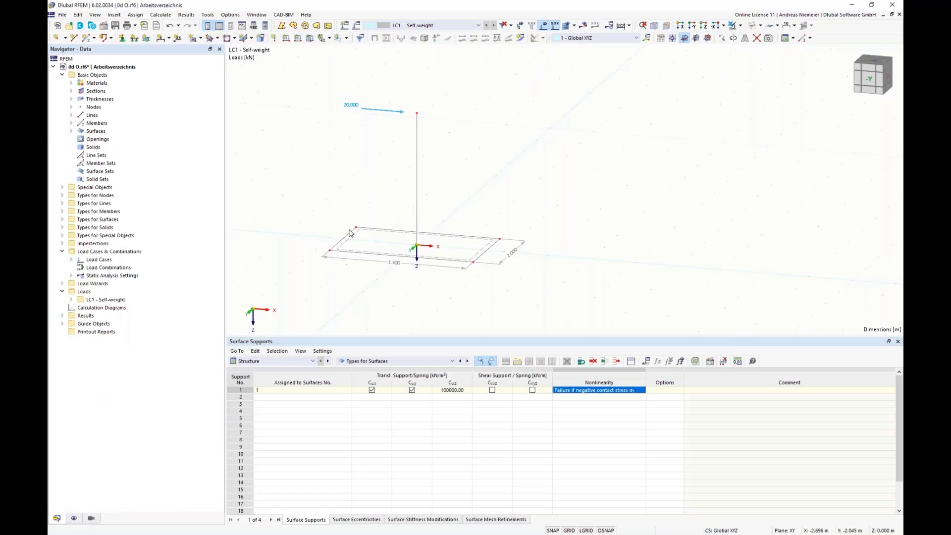
right_click(331, 251)
mouse_move(496, 269)
click(558, 274)
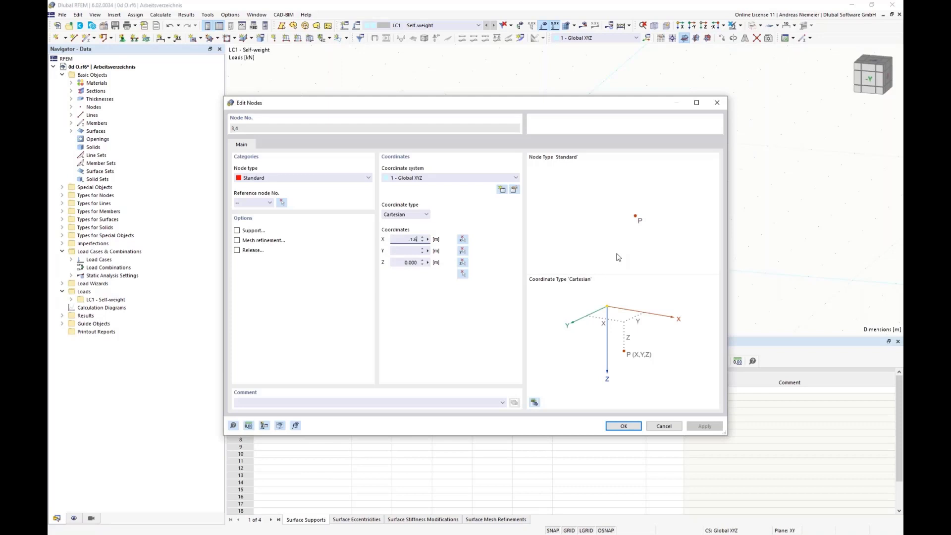
click(623, 426)
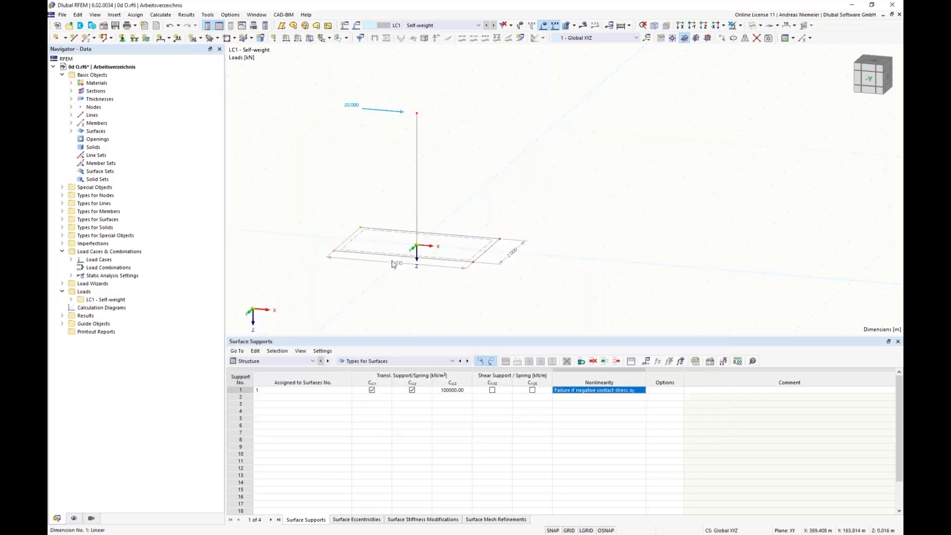
Calculate LC1 for the 3.2 m long plate and show its contact stresses.
click(583, 26)
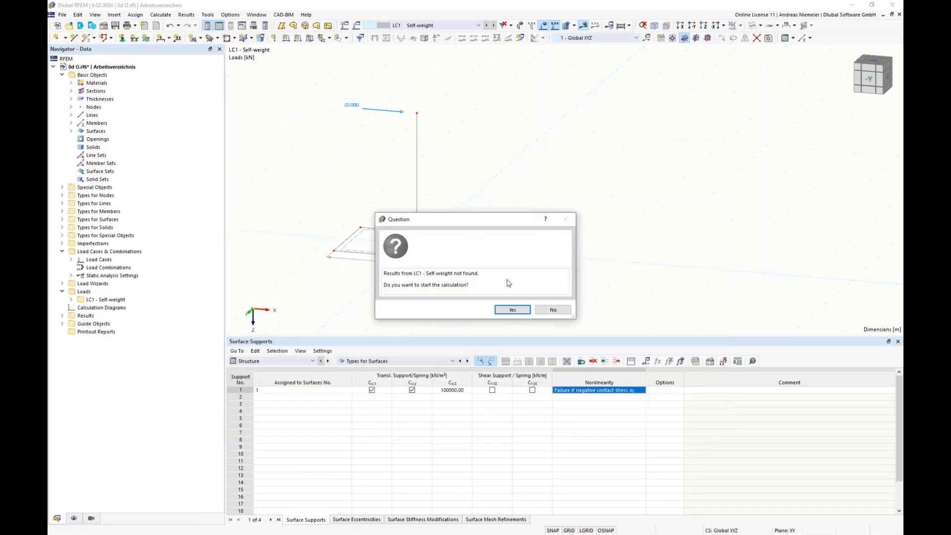
click(512, 311)
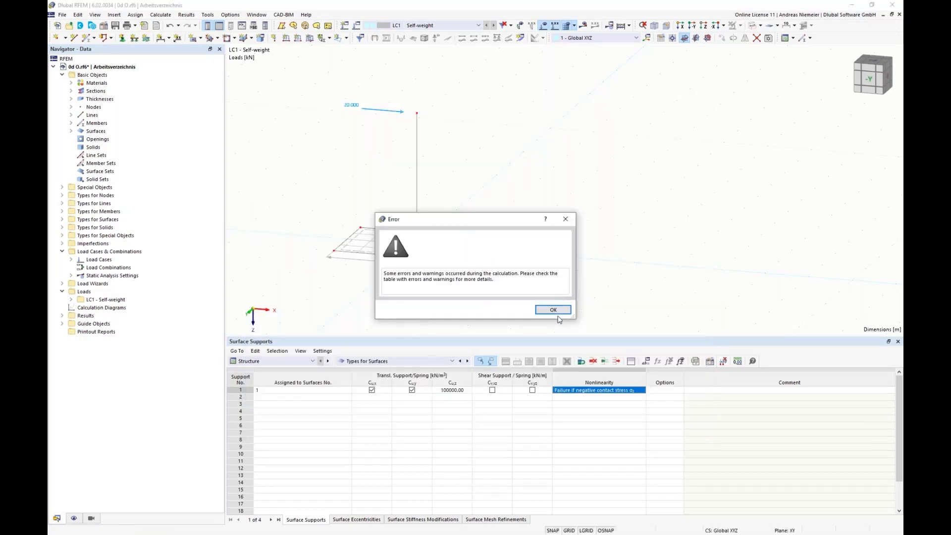
click(553, 310)
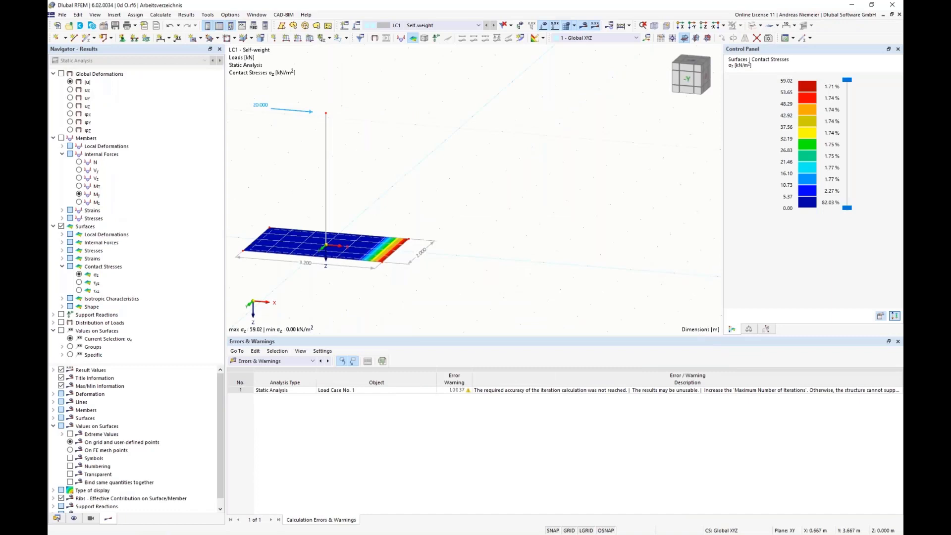
Undo the last two plate edge changes and recalculate LC1 for the 3.4 m long plate, checking the sum of loads in Z.
scroll(316, 261, up, 2)
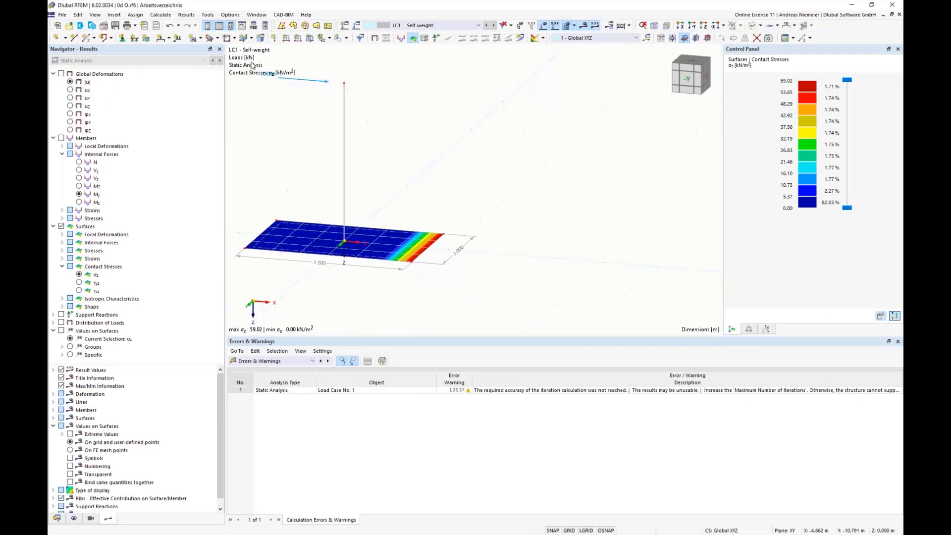
click(170, 26)
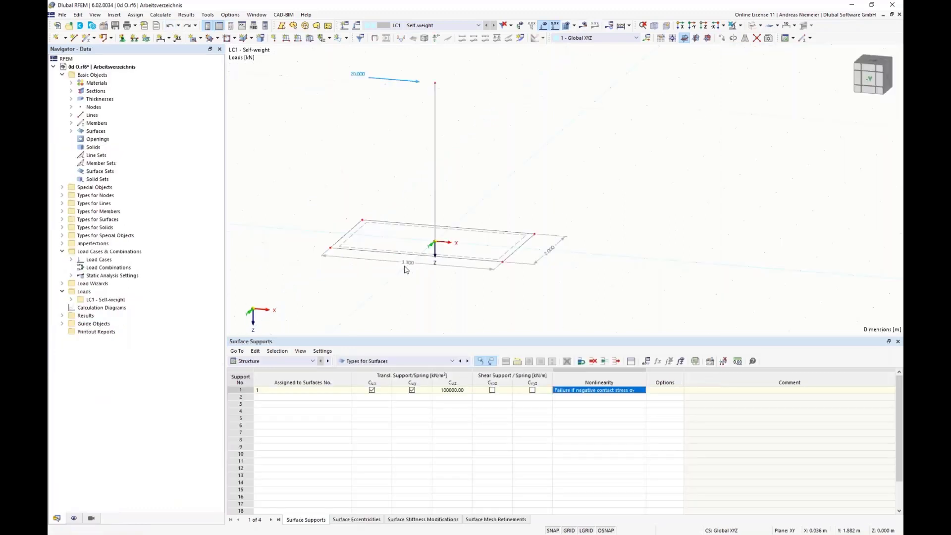
click(171, 26)
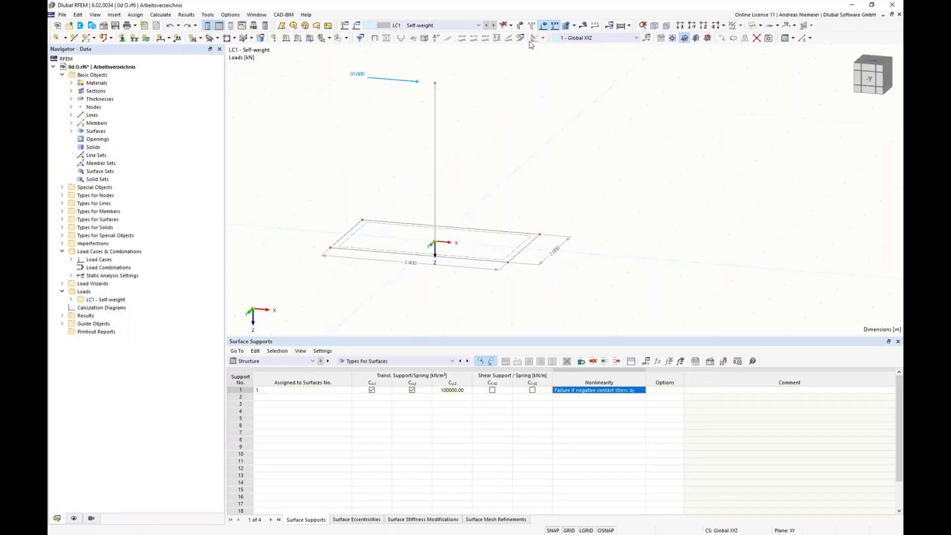
click(584, 25)
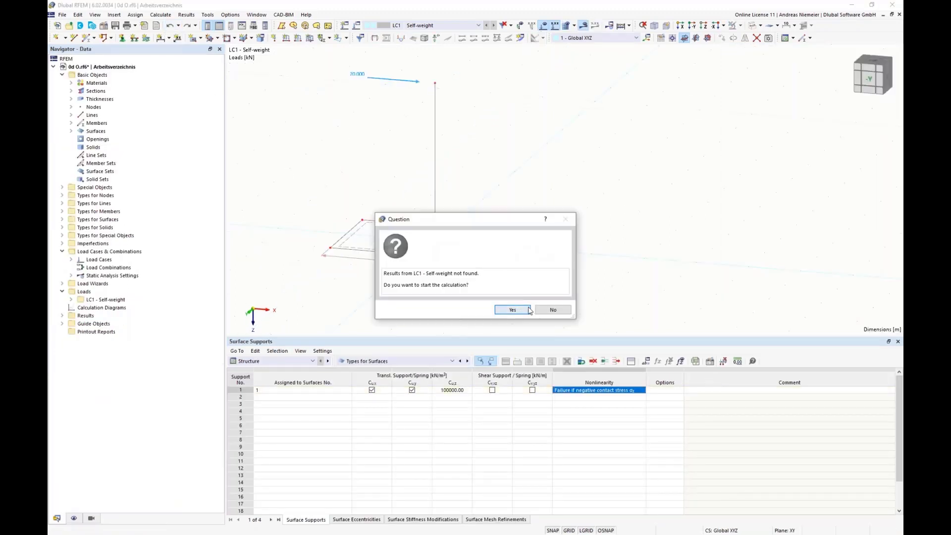
click(512, 309)
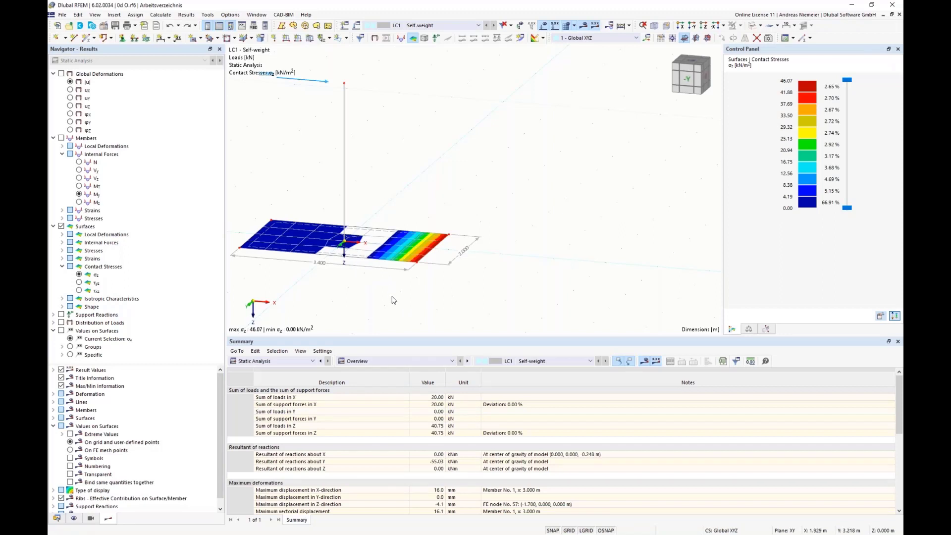
click(428, 426)
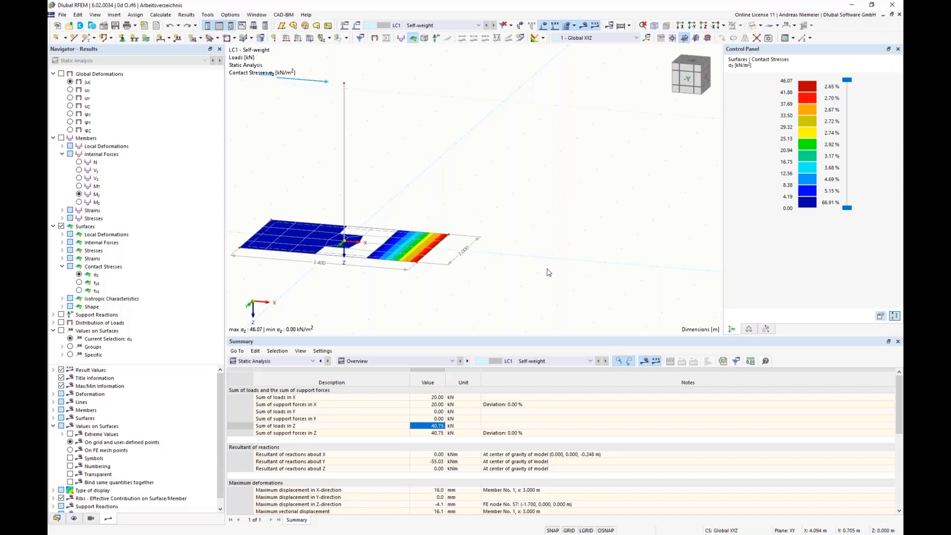
Create a global parameter bx in the Lengths unit group with a value of 3.4 m.
scroll(448, 295, down, 3)
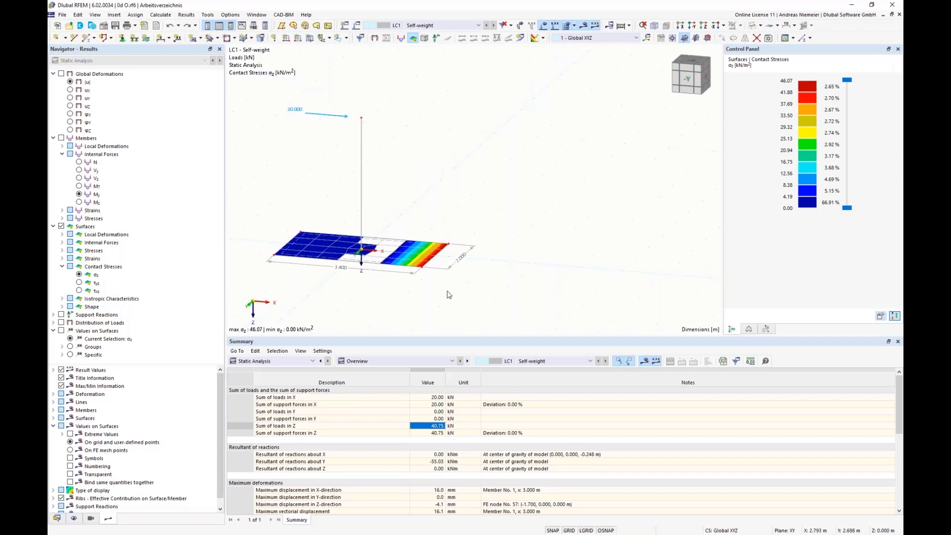
middle_drag(366, 303, 315, 227)
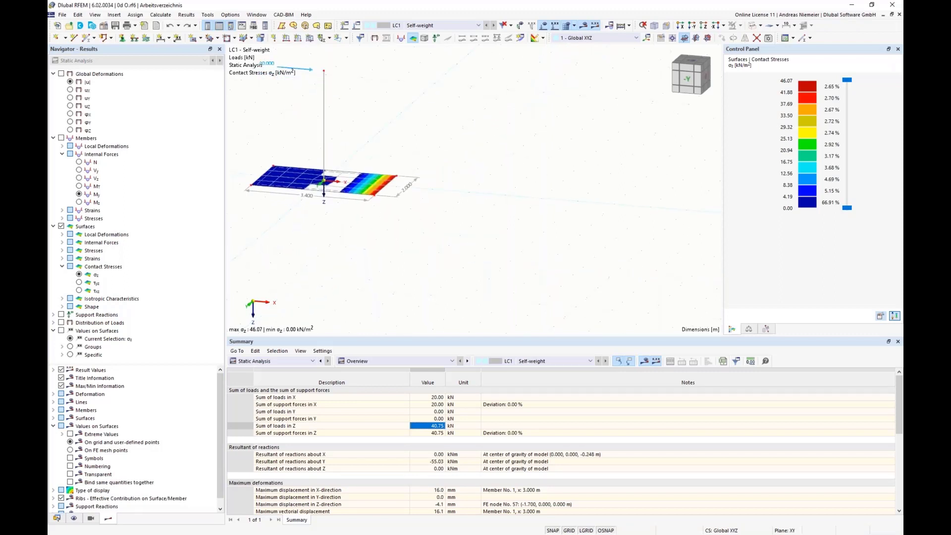
click(78, 14)
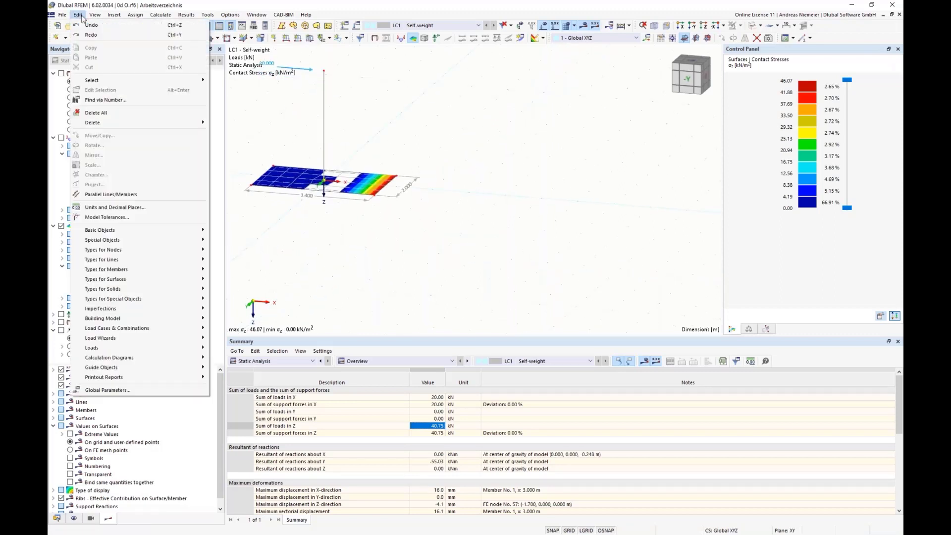
click(106, 390)
drag(402, 109, 427, 260)
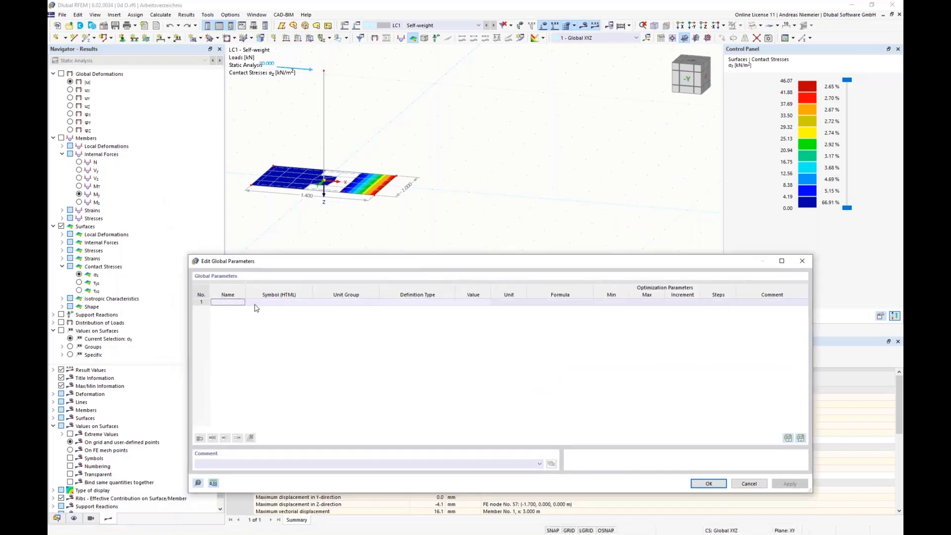
click(218, 303)
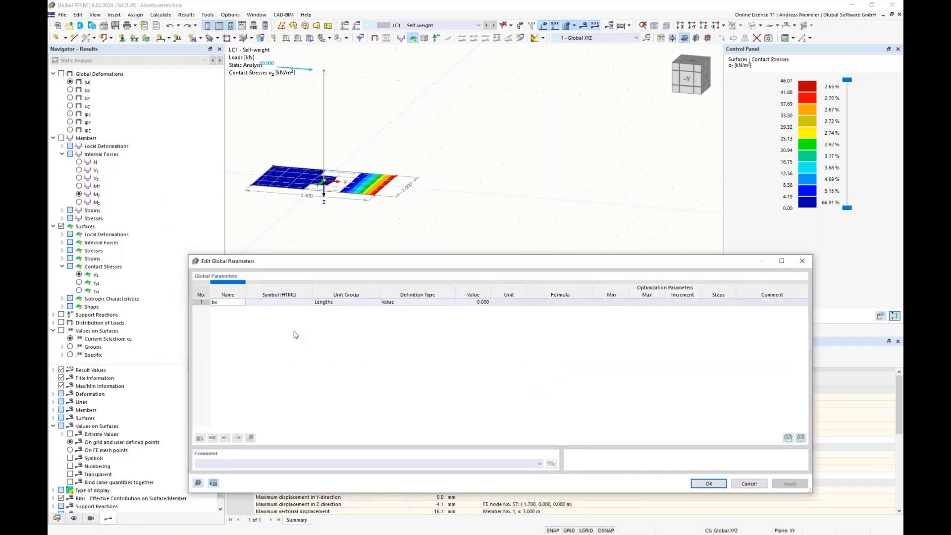
key(Tab)
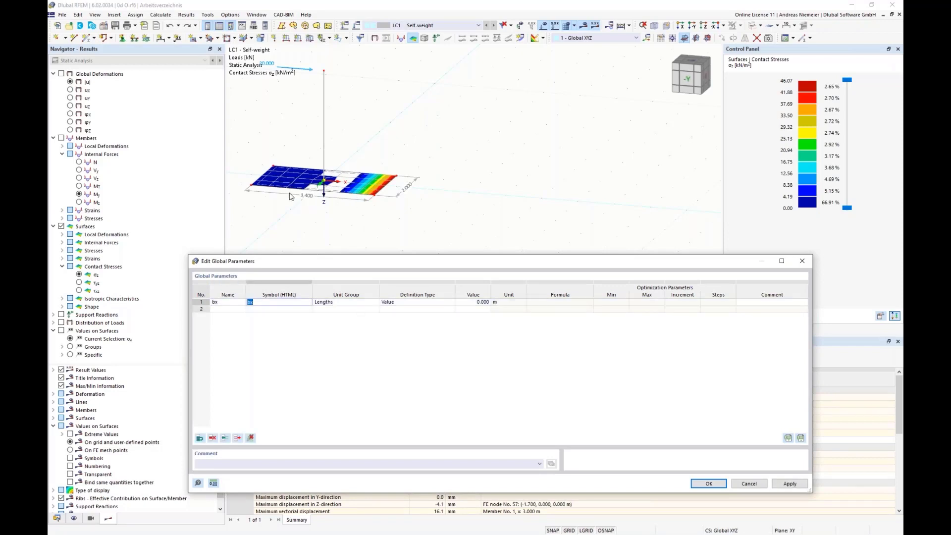
key(Tab)
key(Tab)
key(Tab)
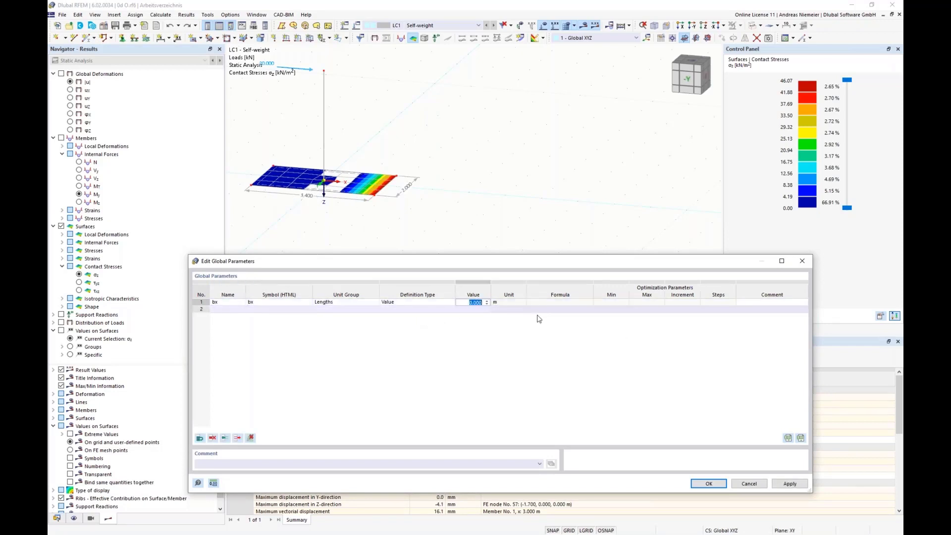
text(3.4)
key(Return)
Check the available definition types for the global parameter bx and keep Value.
click(354, 302)
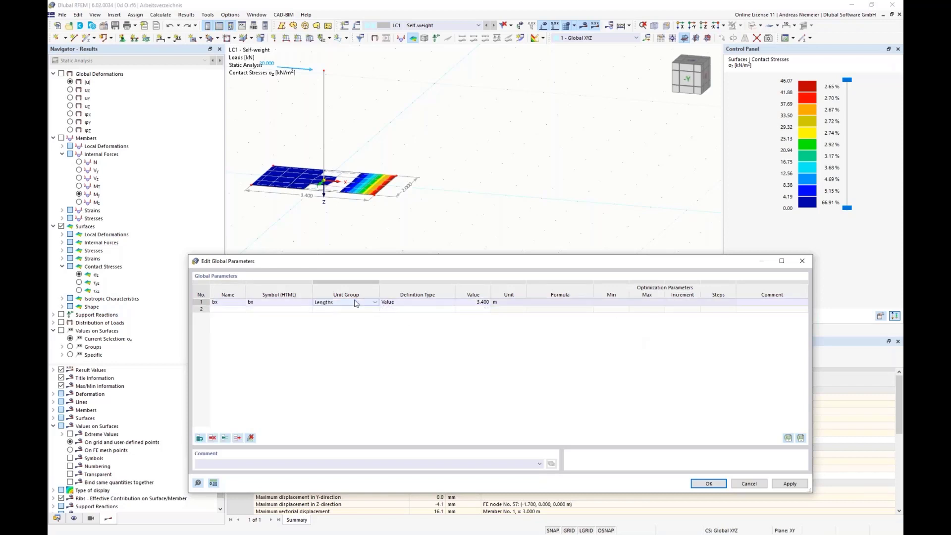
click(425, 302)
click(451, 303)
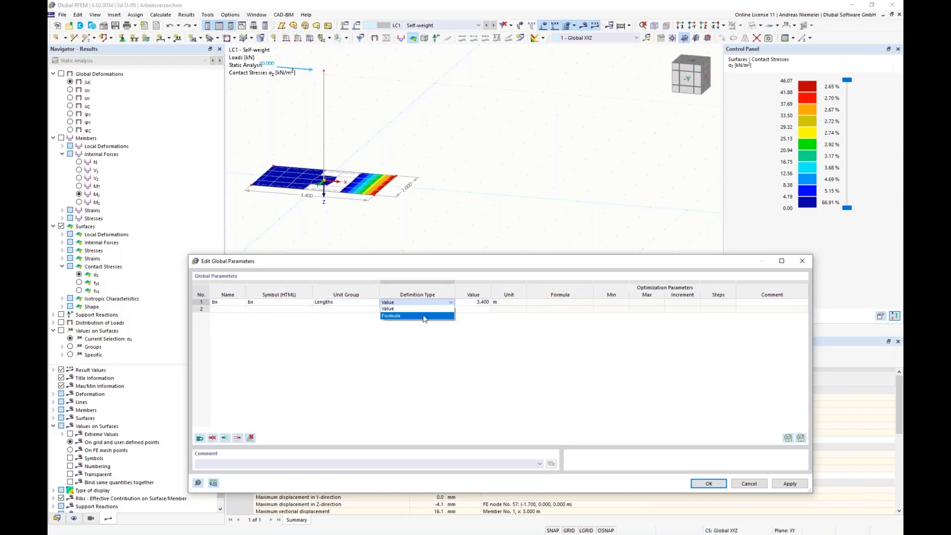
click(395, 310)
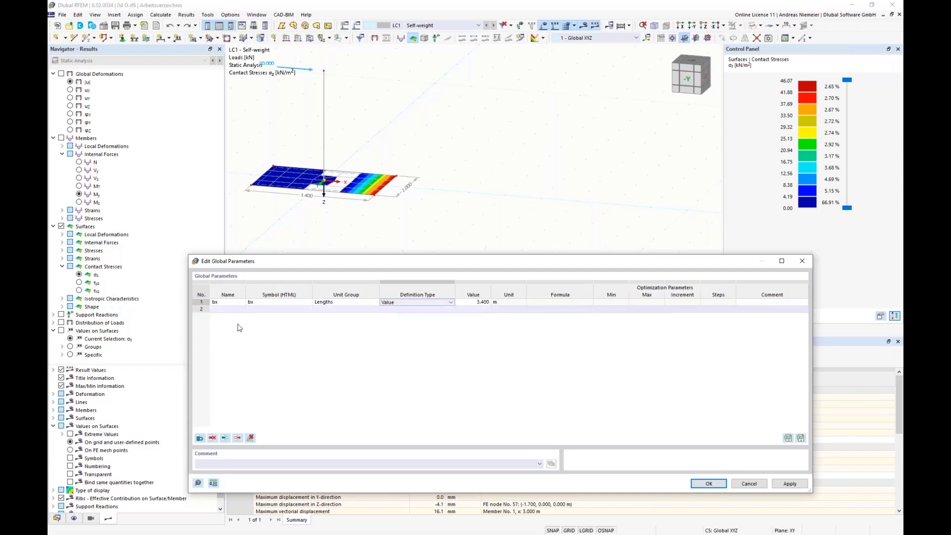
Add a global length parameter by with a value of 2 m.
click(229, 310)
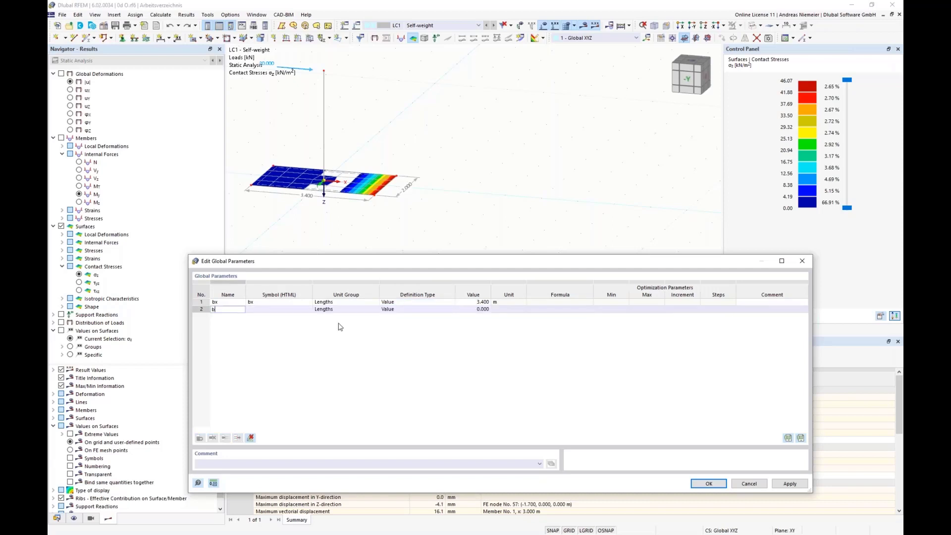
text(by)
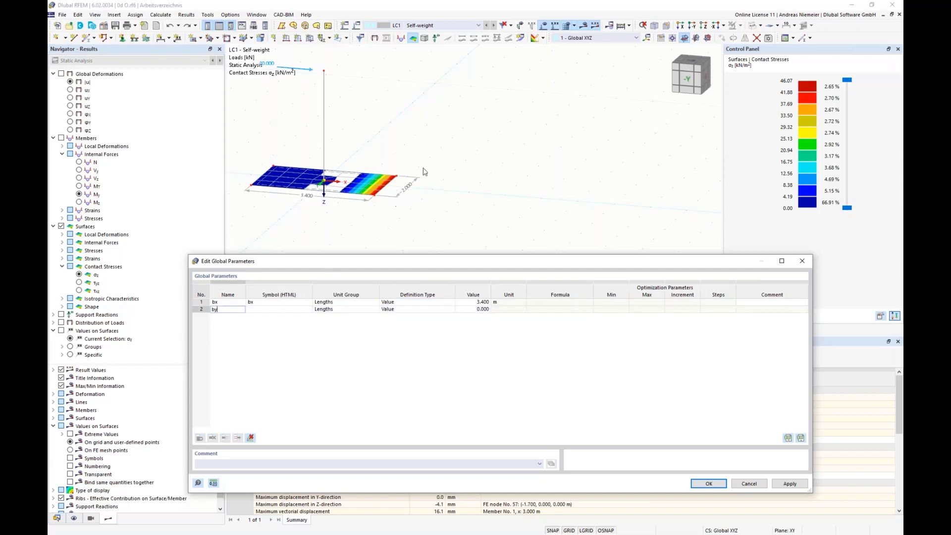
key(Tab)
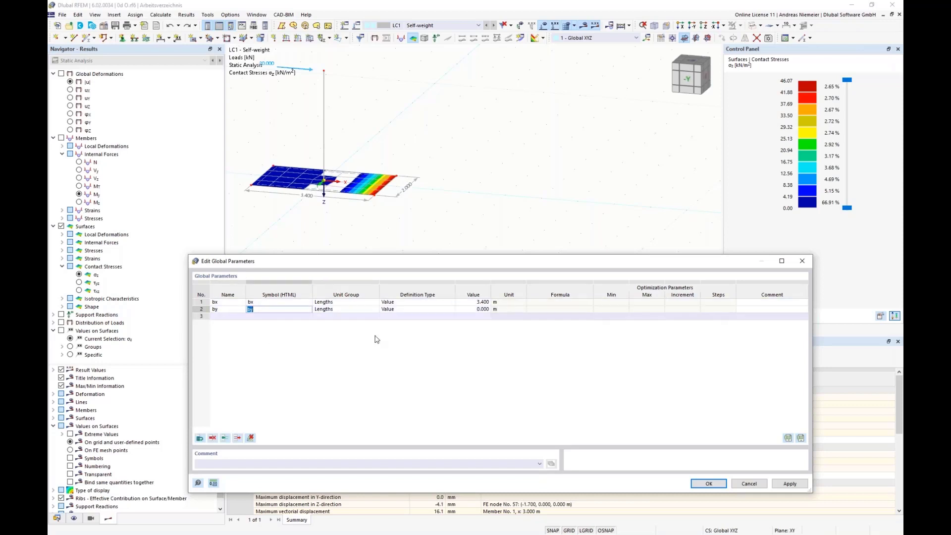
click(478, 311)
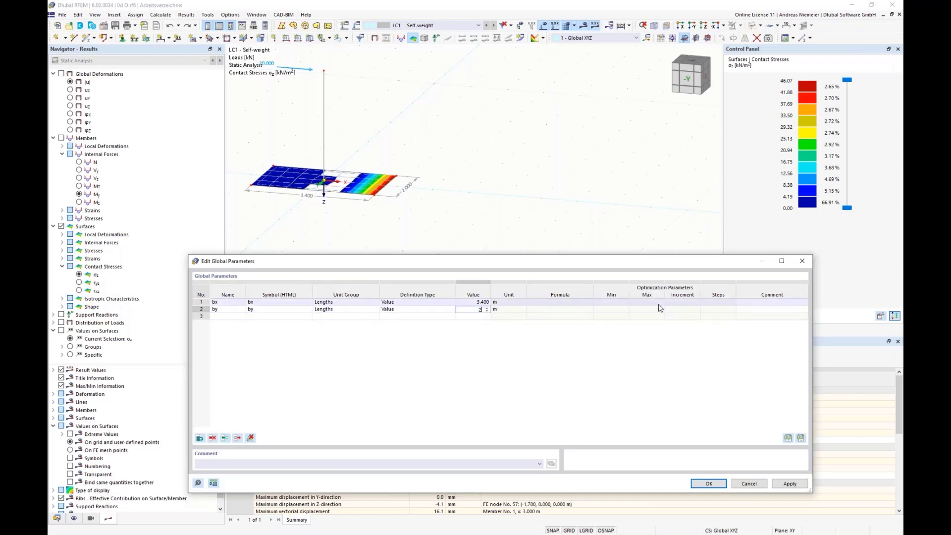
text(2)
key(Return)
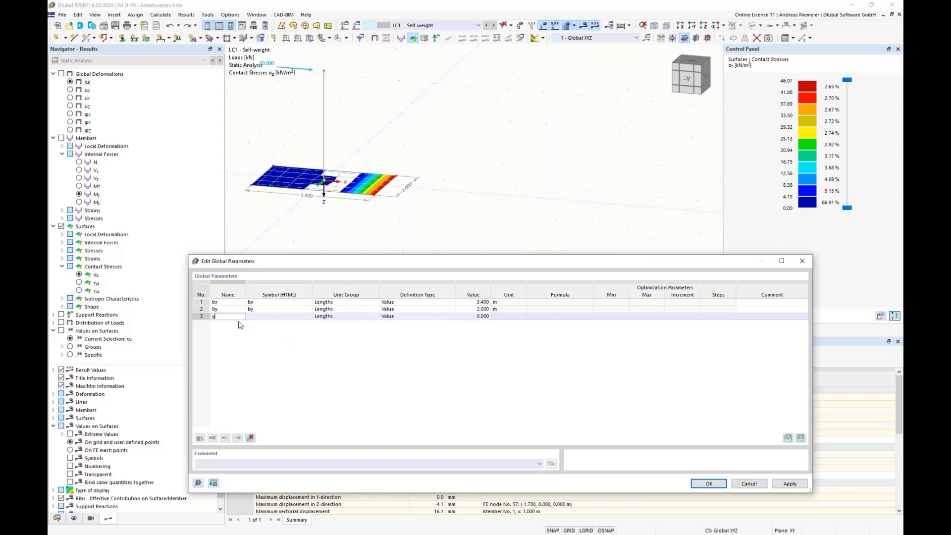
Add a global length parameter d with a value of 0.2 m and save the parameter list.
key(Tab)
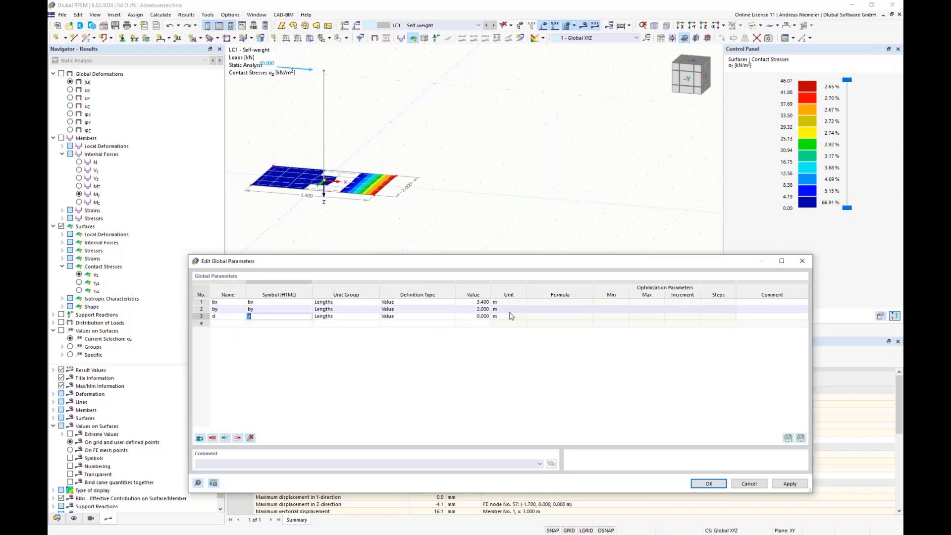
key(Tab)
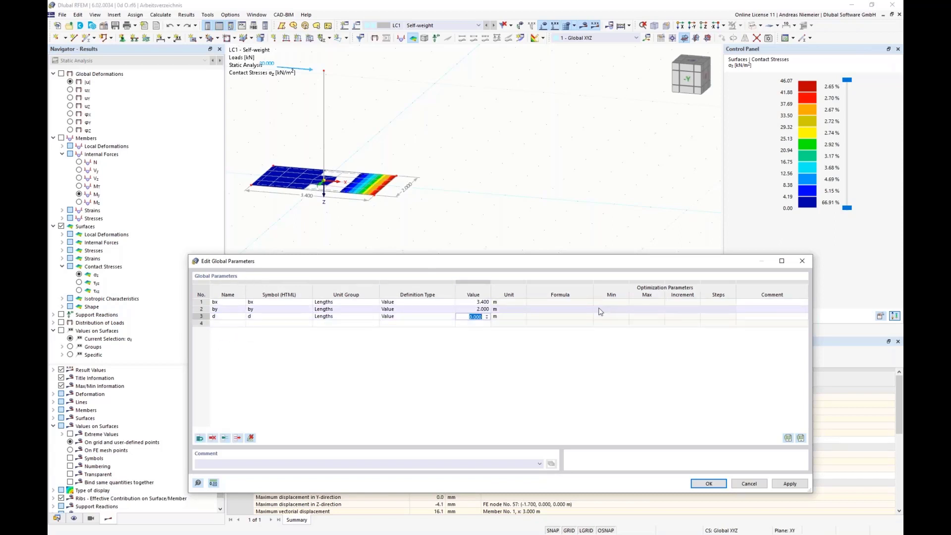
text(0.2)
click(600, 311)
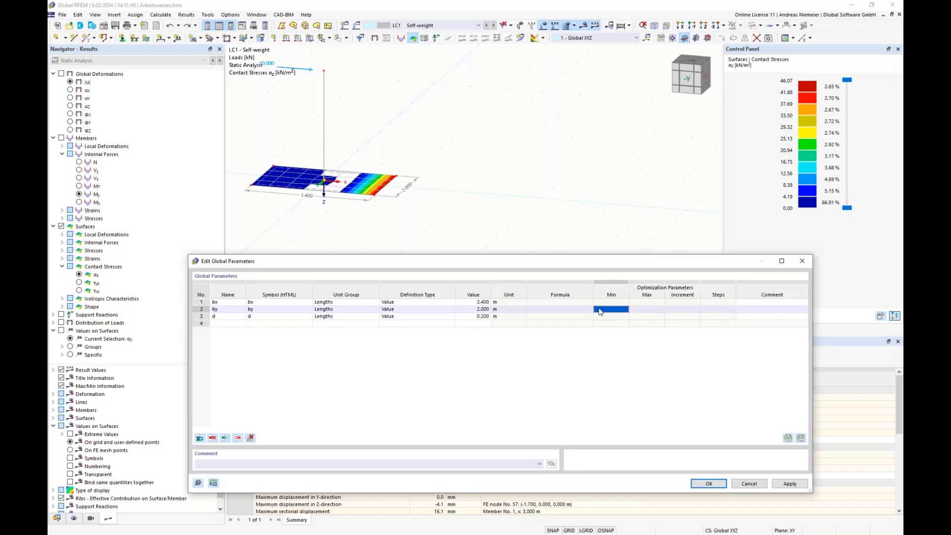
click(709, 484)
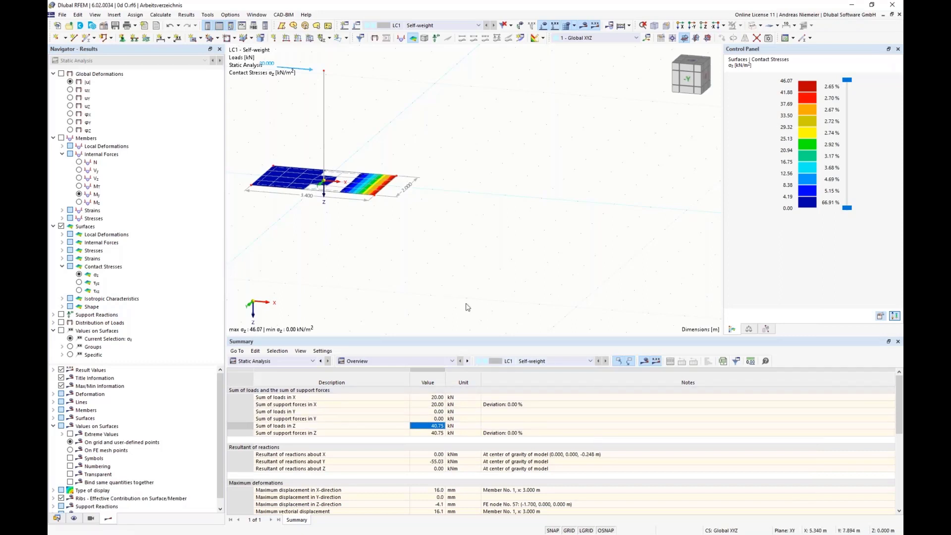
Define the X coordinate of the two nodes on the plate's +X edge with the formula bx/2.
right_click(376, 198)
mouse_move(556, 216)
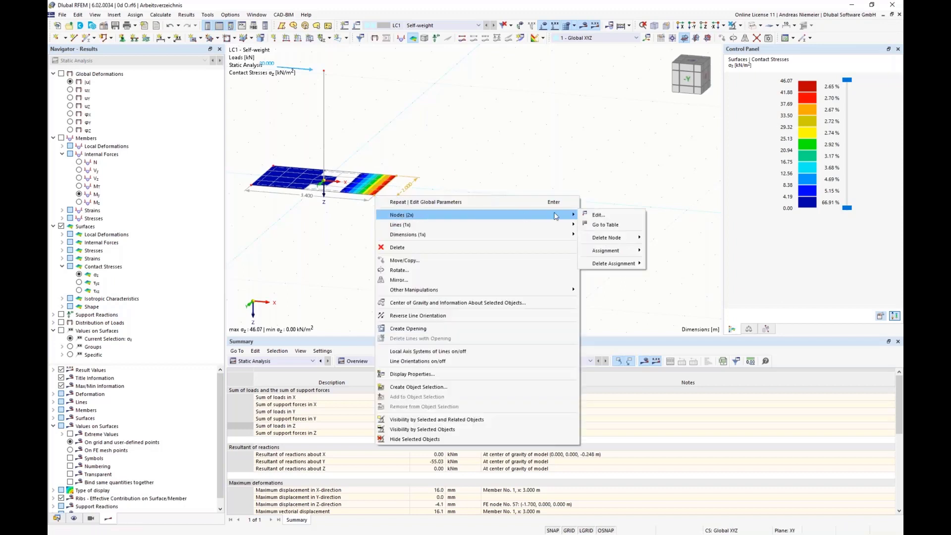
click(603, 216)
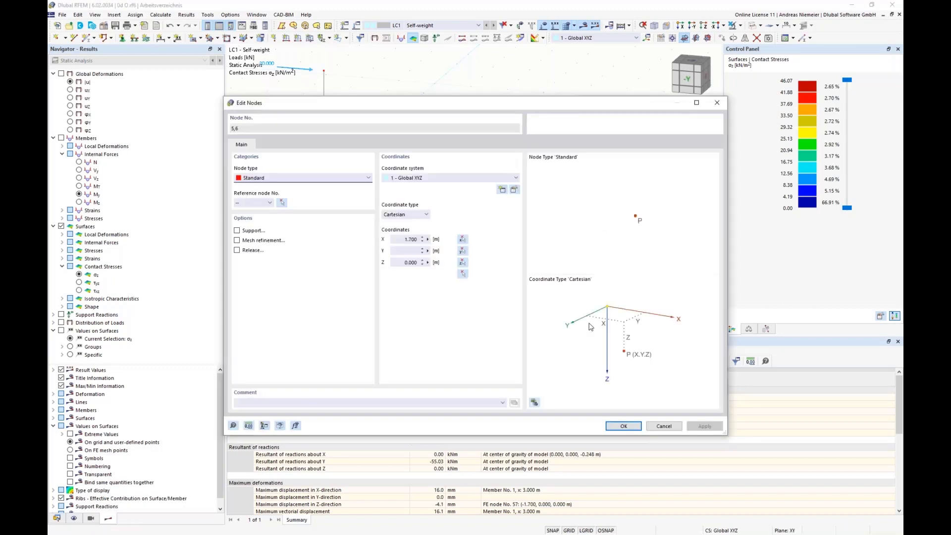
click(428, 240)
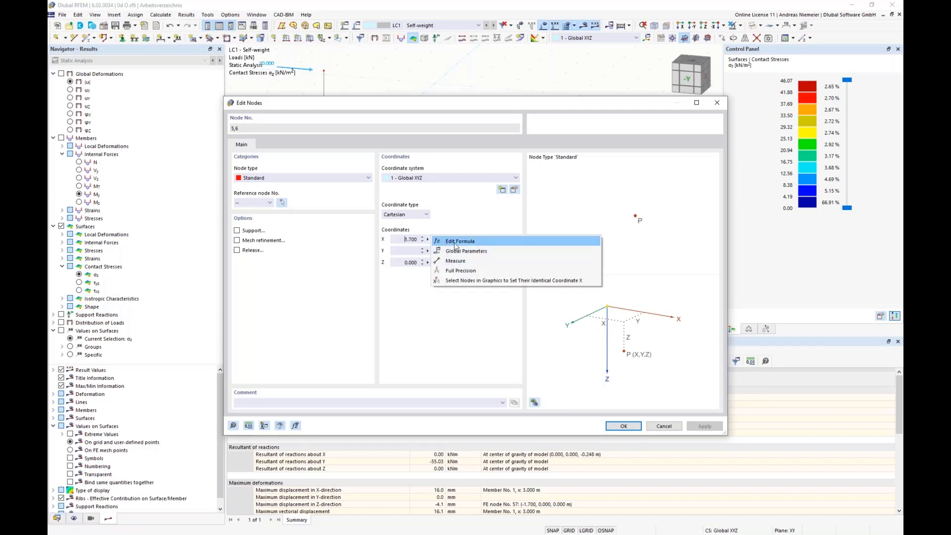
click(453, 243)
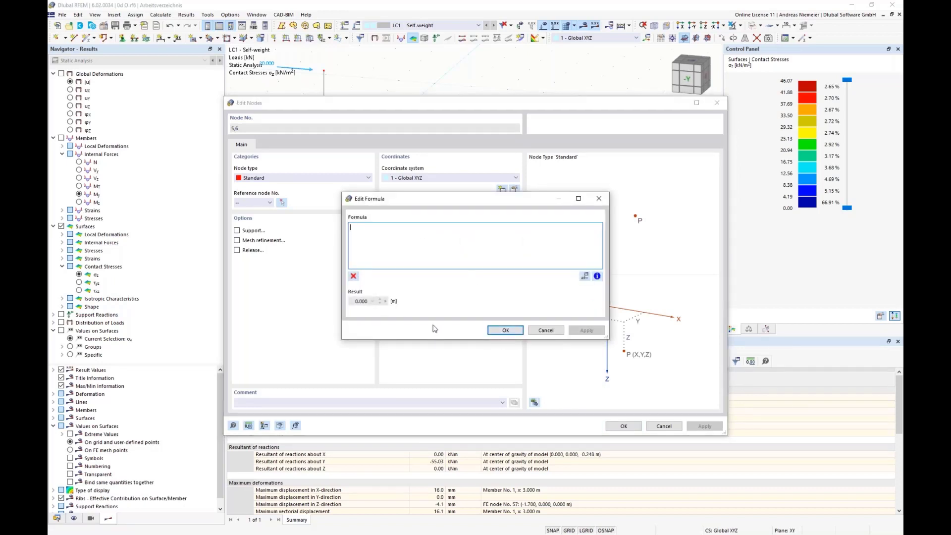
text(b)
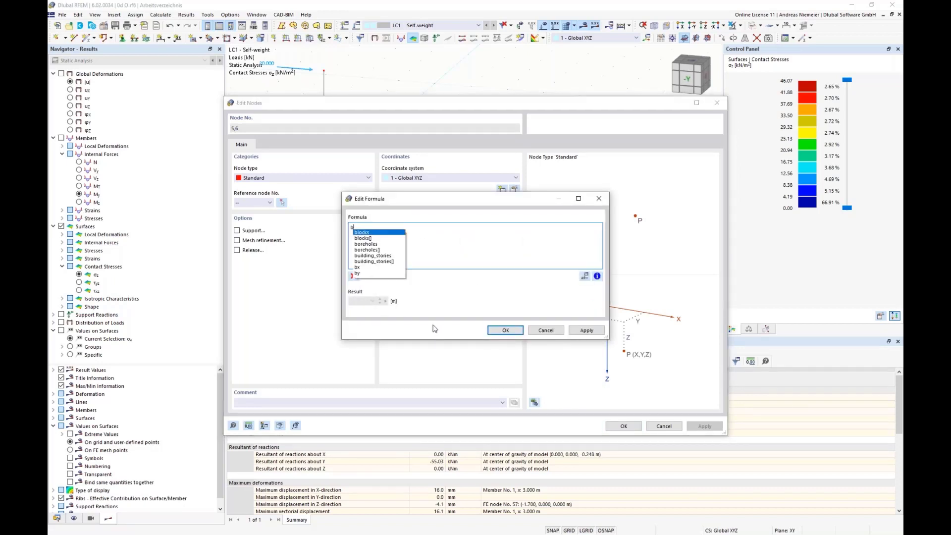
text(x/)
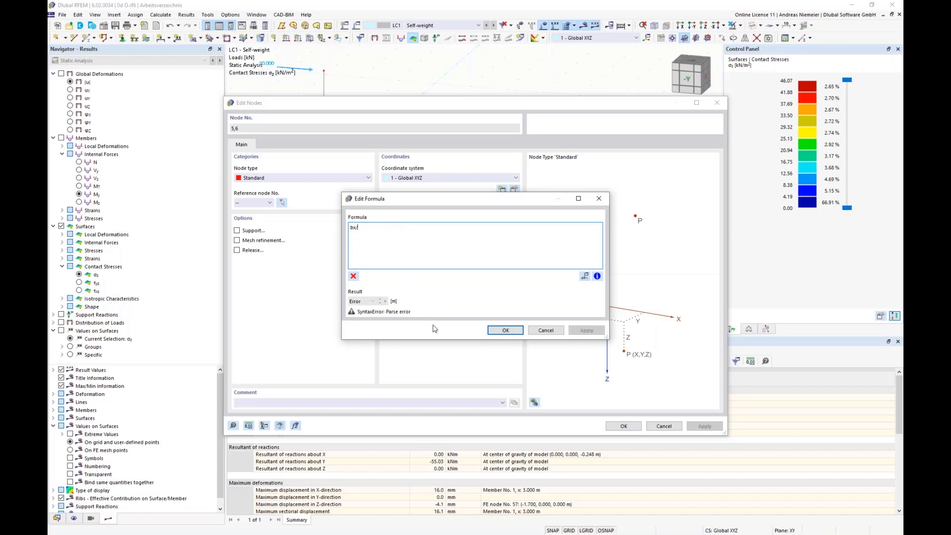
text(2)
click(505, 330)
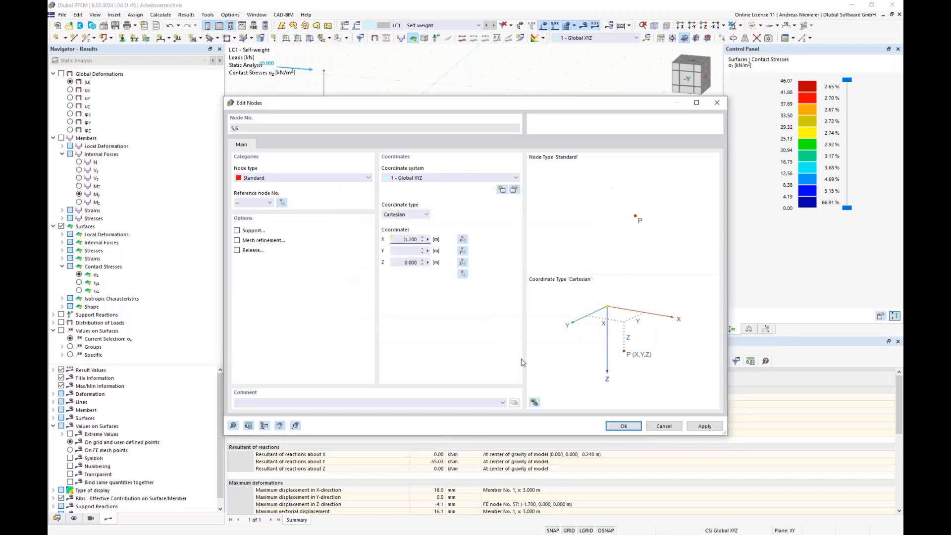
click(621, 426)
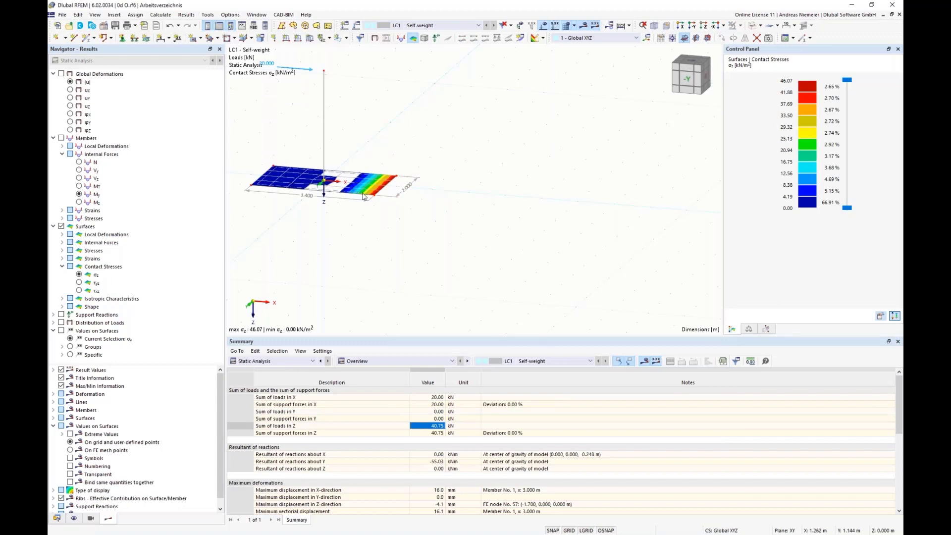
Define the X coordinate of the two nodes on the plate's -X edge with the formula -bx/2.
drag(232, 144, 280, 206)
right_click(251, 187)
mouse_move(355, 207)
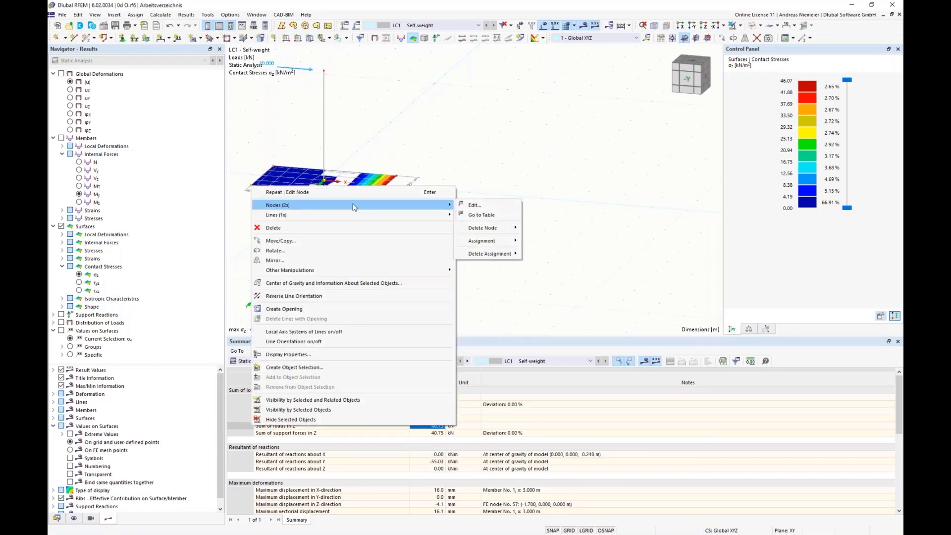
click(473, 205)
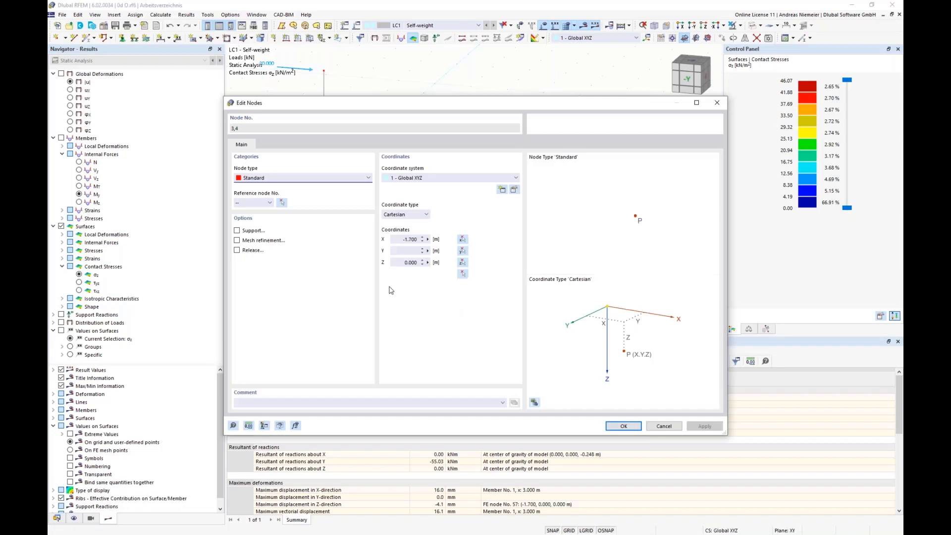
click(427, 239)
click(446, 249)
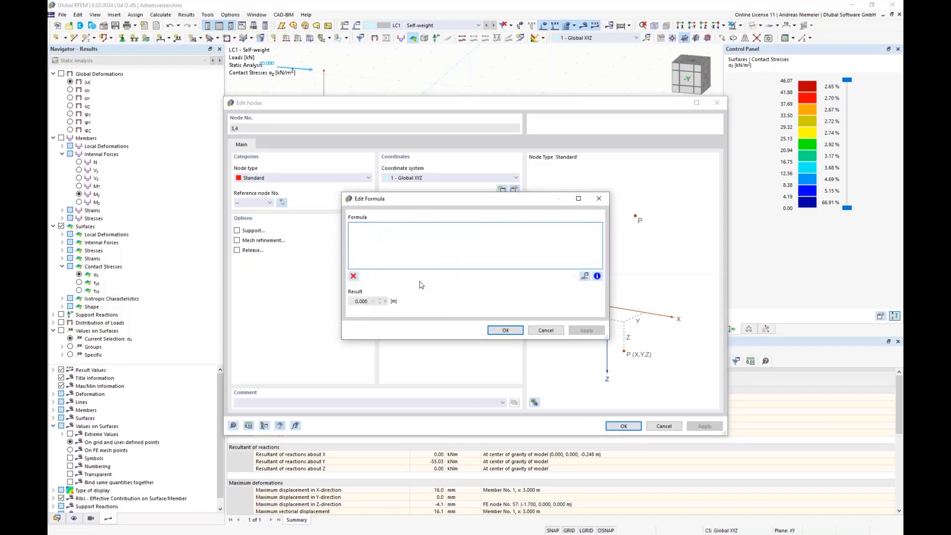
text(-bx/2)
click(505, 330)
click(623, 426)
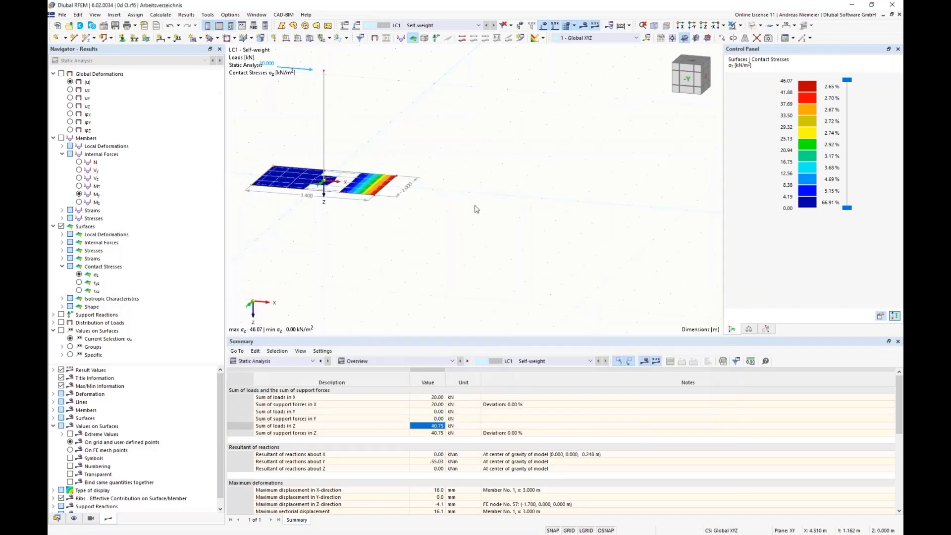
Define the Y coordinate of the two nodes on the plate's -Y edge with the formula -by/2.
middle_drag(476, 205, 360, 201)
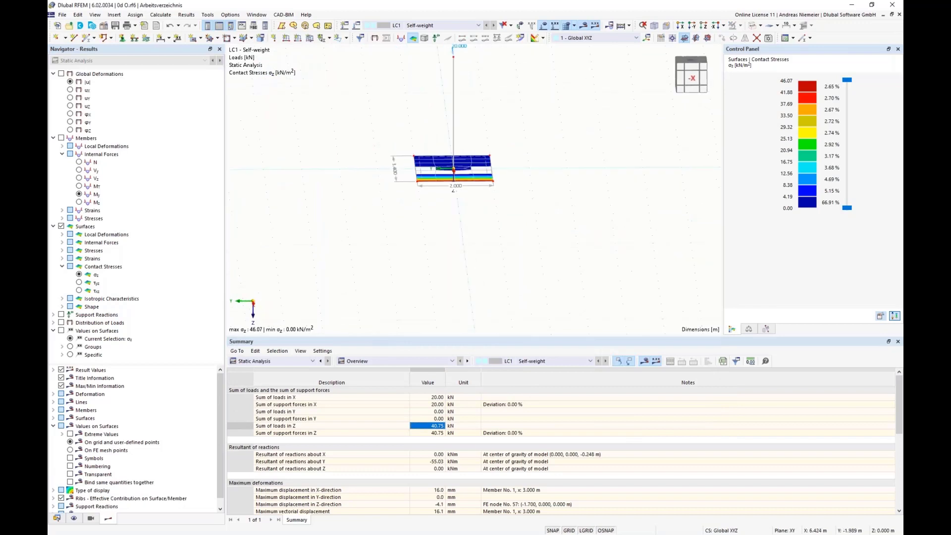
middle_drag(533, 214, 505, 231)
drag(449, 146, 493, 232)
right_click(466, 203)
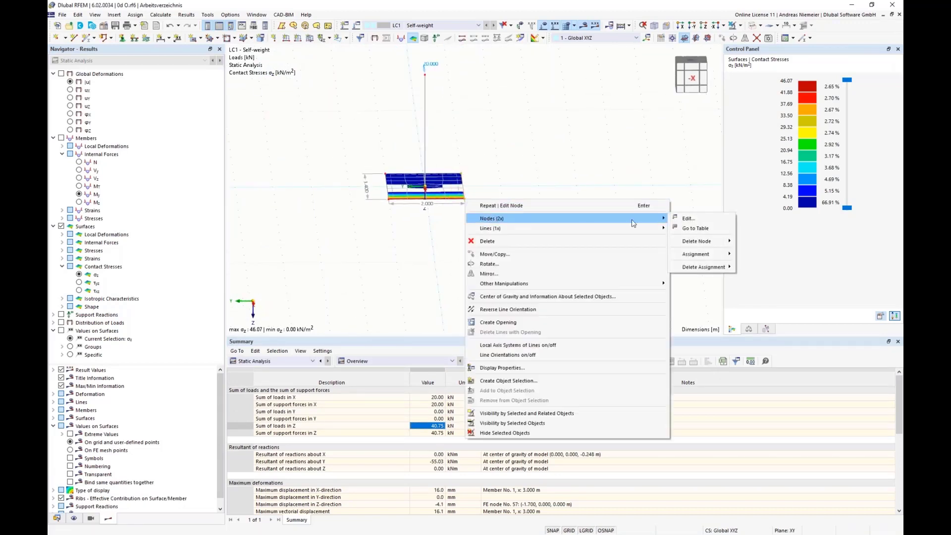
click(490, 202)
click(428, 251)
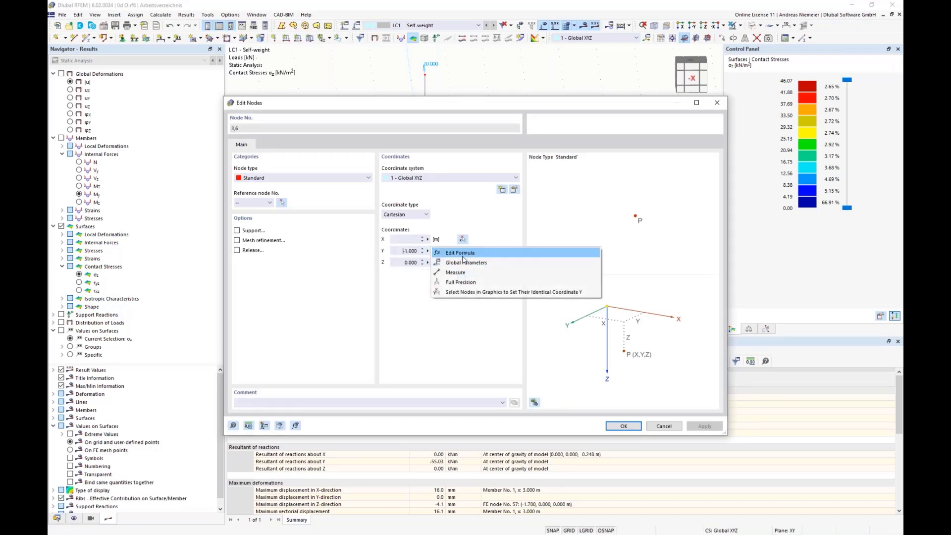
click(464, 255)
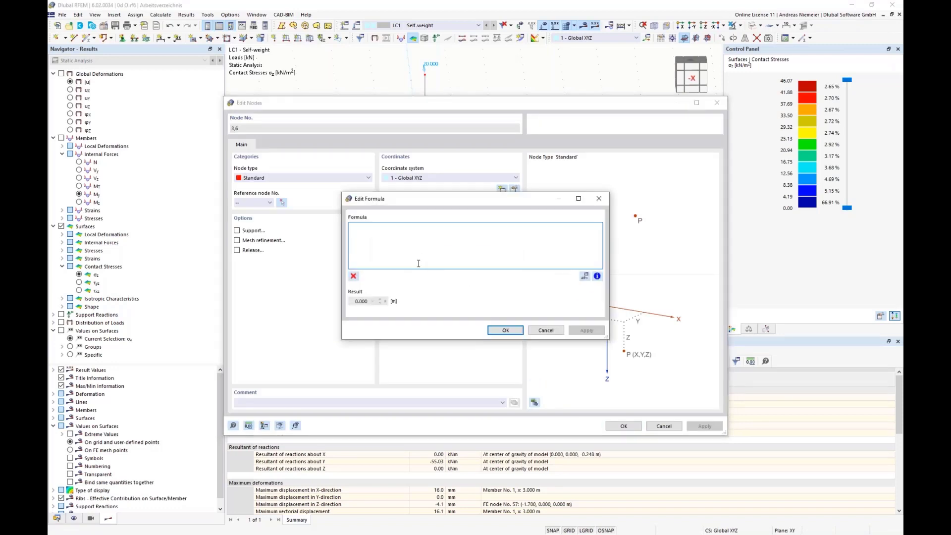
text(-by)
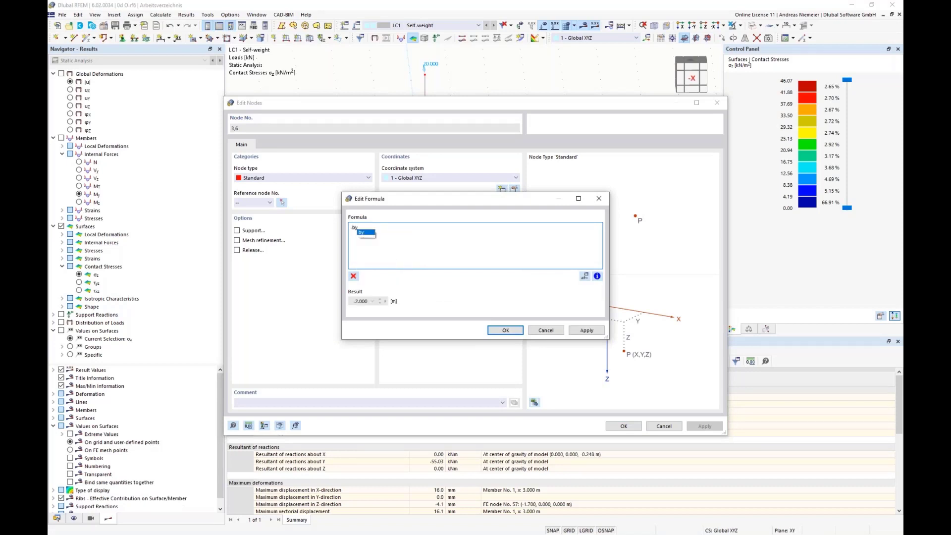
text(/2)
click(505, 330)
click(624, 427)
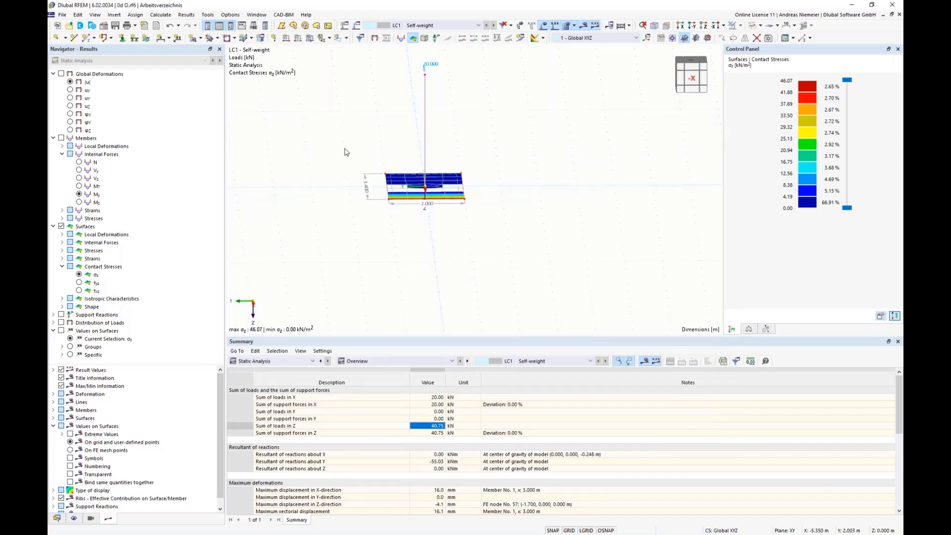
Define the Y coordinate of the two nodes on the plate's +Y edge with the formula by/2.
right_click(389, 200)
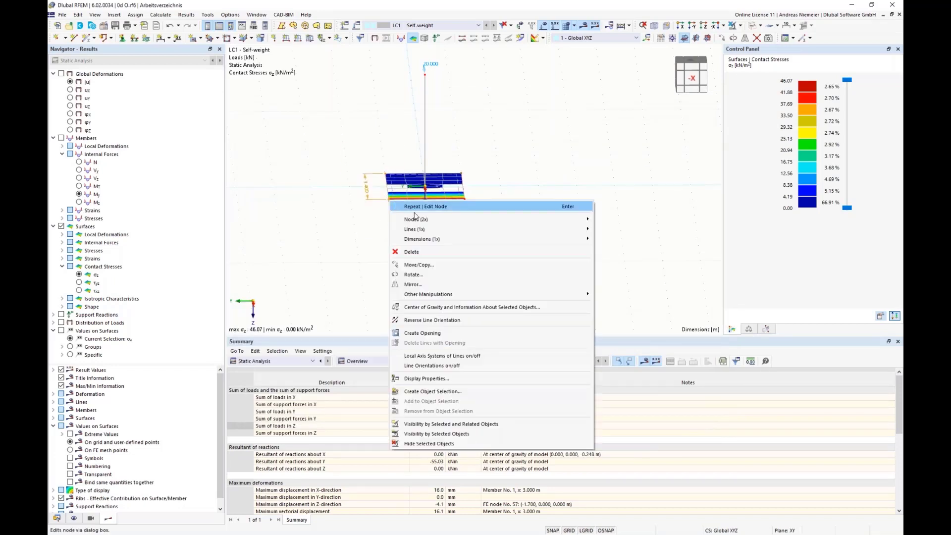
mouse_move(416, 218)
click(626, 220)
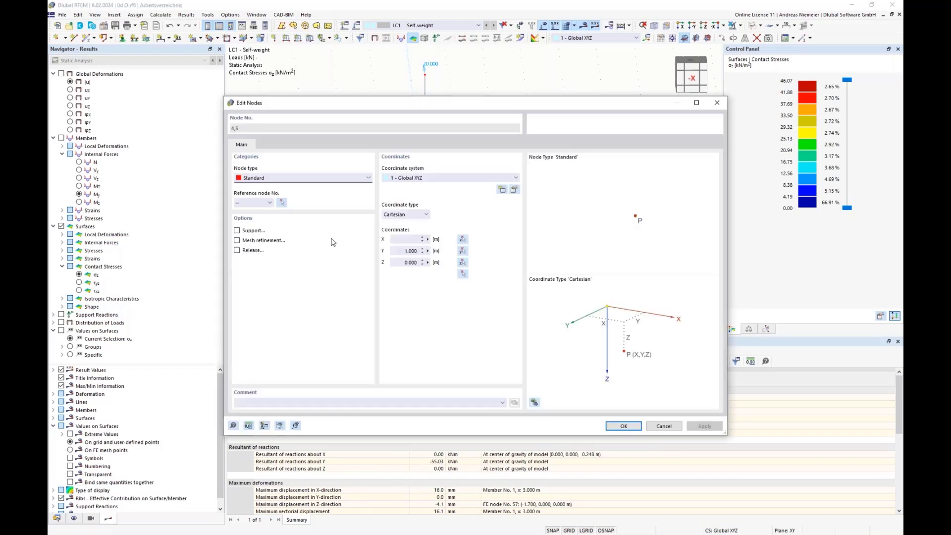
click(428, 251)
click(490, 254)
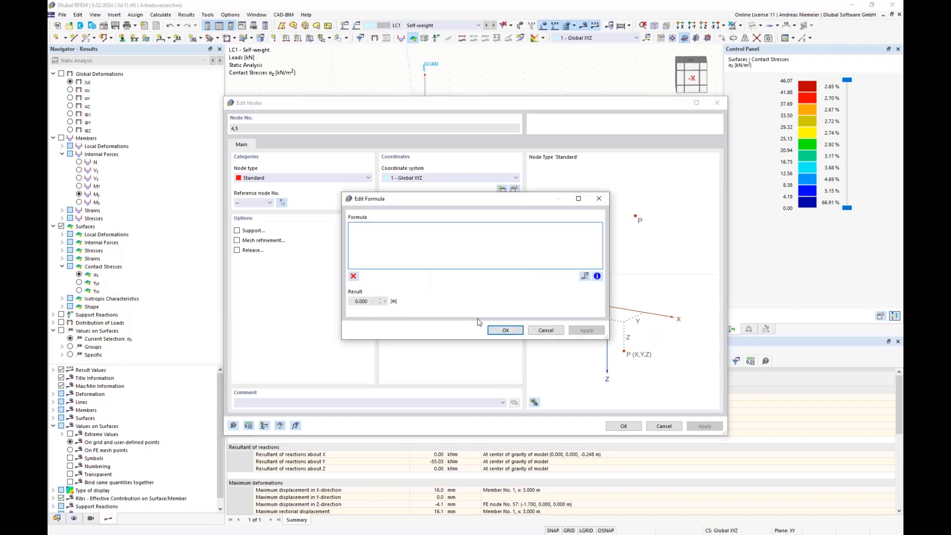
text(by/2)
click(518, 332)
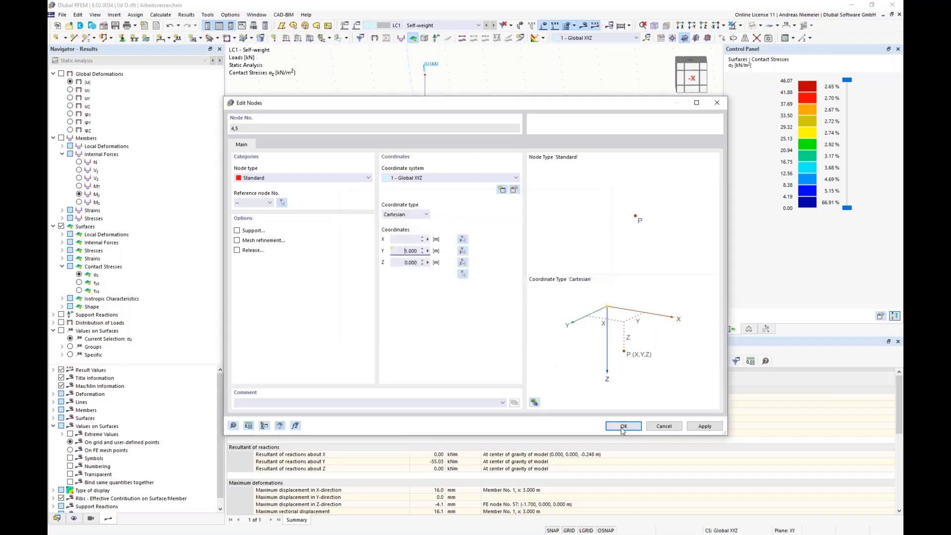
click(623, 426)
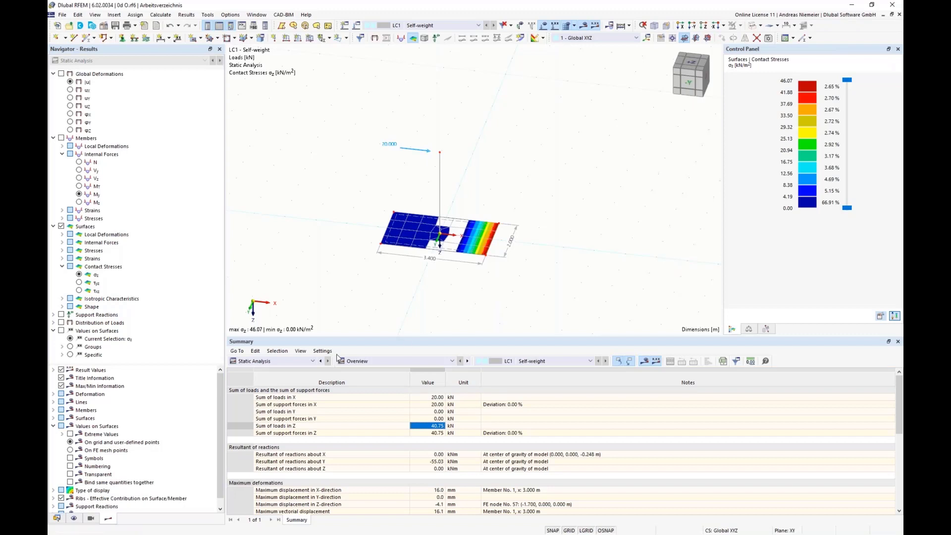
Link the uniform C25/30 plate thickness to the global parameter d with the formula =d.
click(271, 362)
click(252, 370)
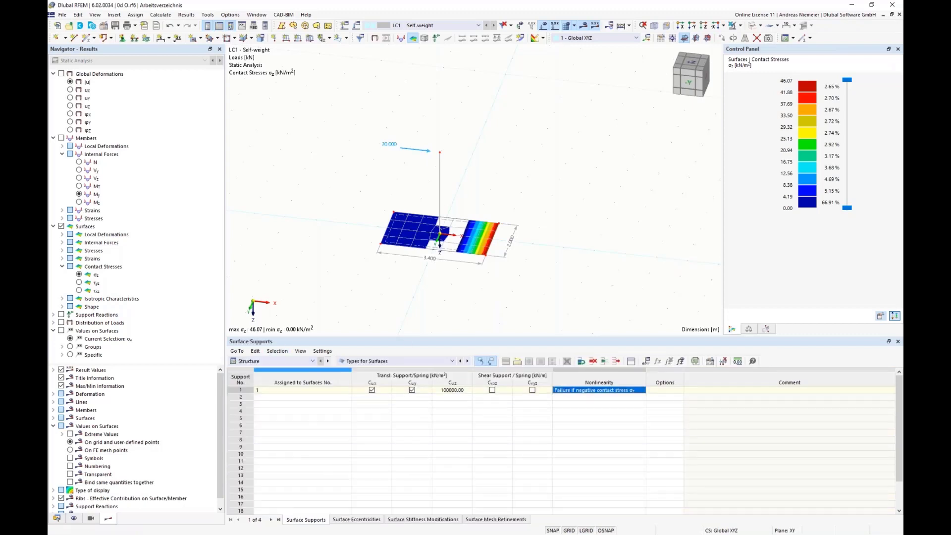
click(374, 362)
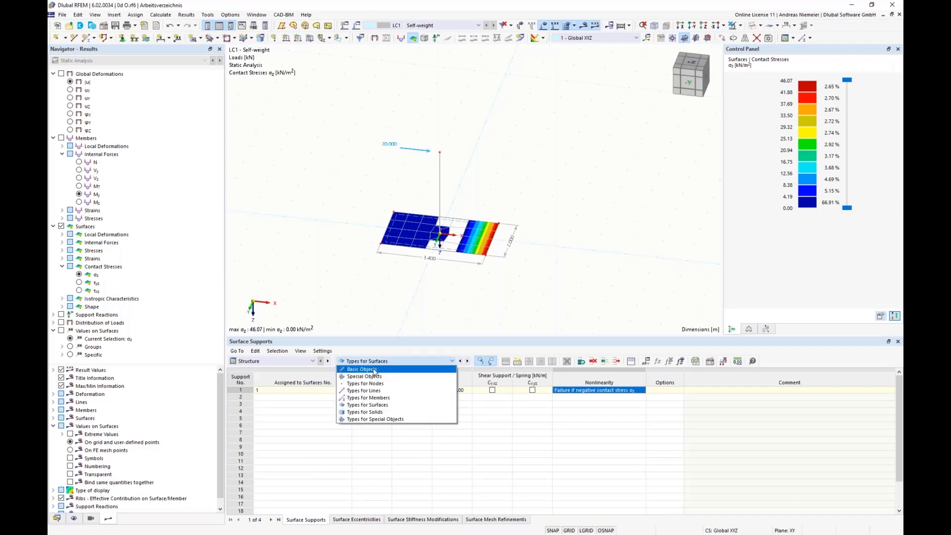
click(372, 370)
click(354, 520)
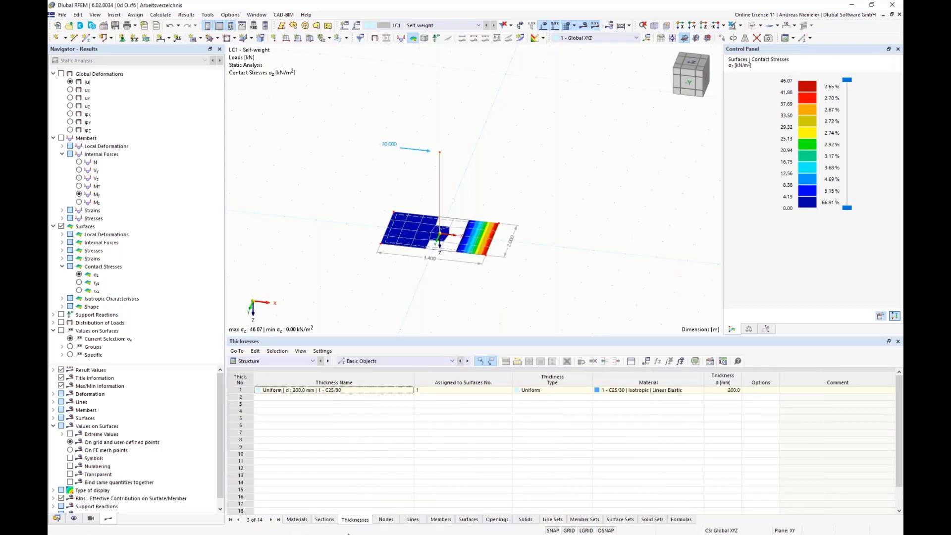
double_click(727, 390)
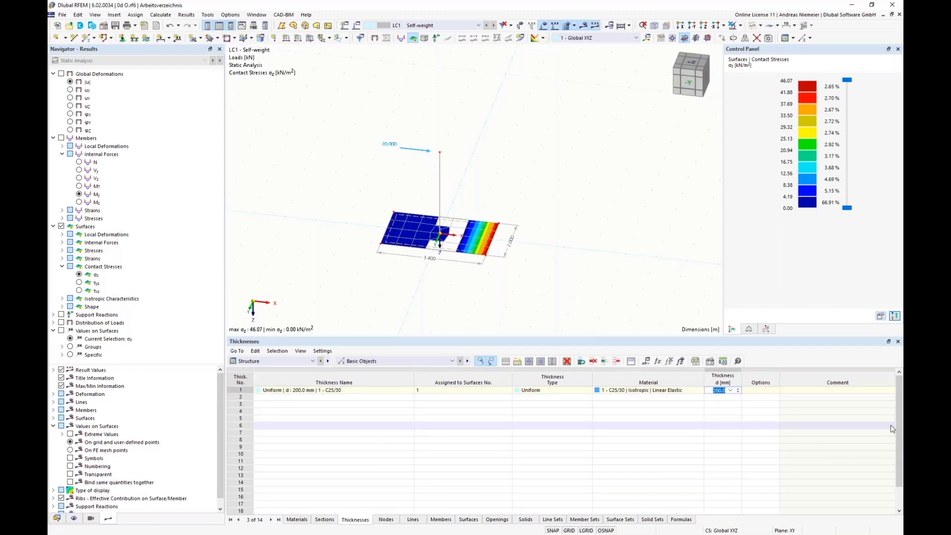
text(=d)
click(774, 462)
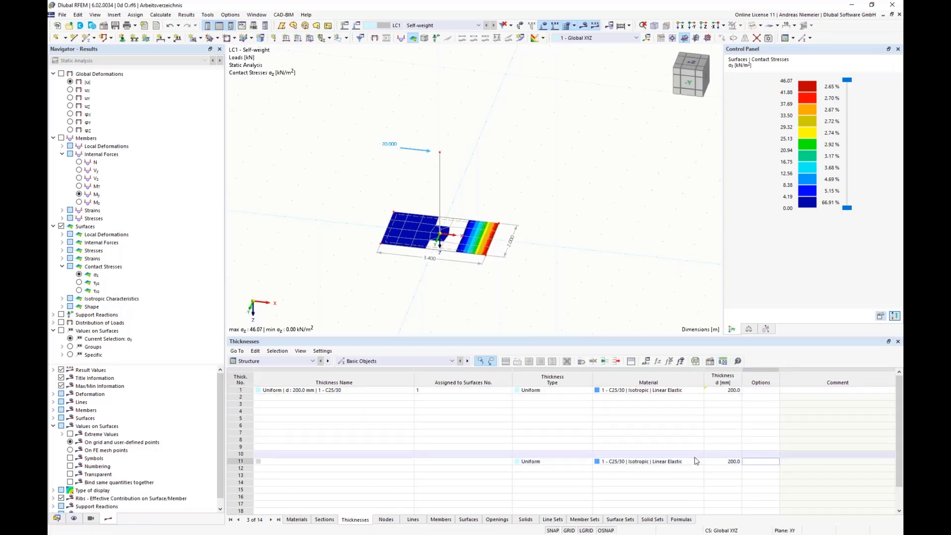
Check the assigned formulas in the thickness and node tables, and return to the numeric display.
click(681, 362)
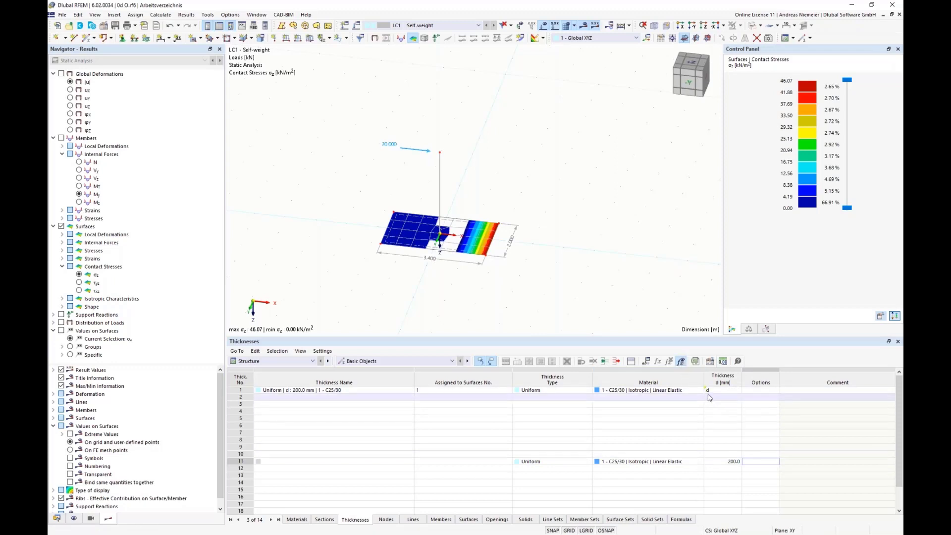
click(386, 520)
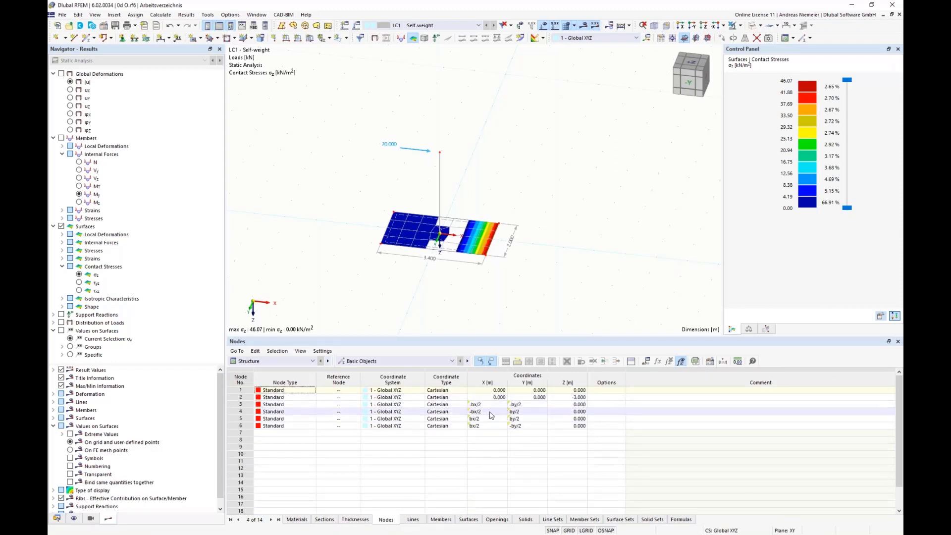
click(682, 362)
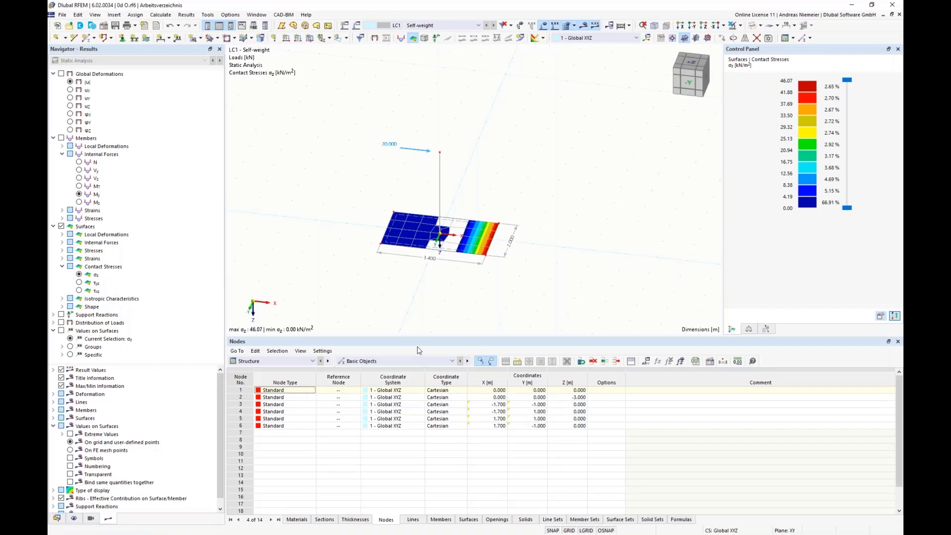
Try a value of 4 m for the global parameter bx on the plate and undo the change.
click(648, 362)
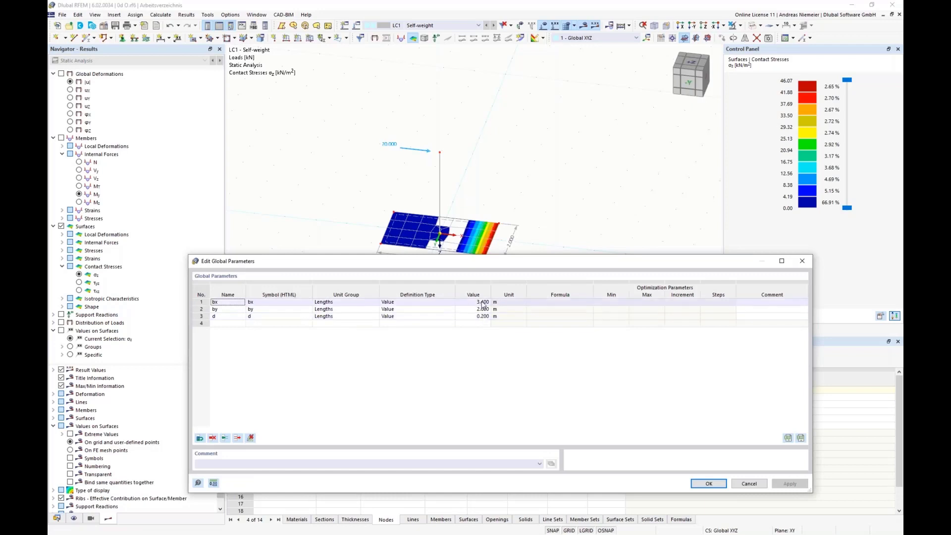
text(4)
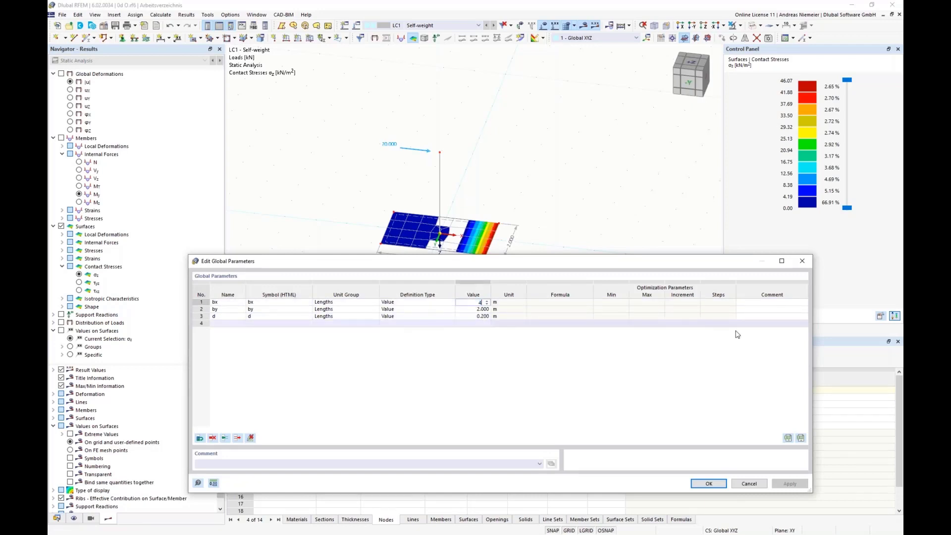
click(719, 309)
click(709, 483)
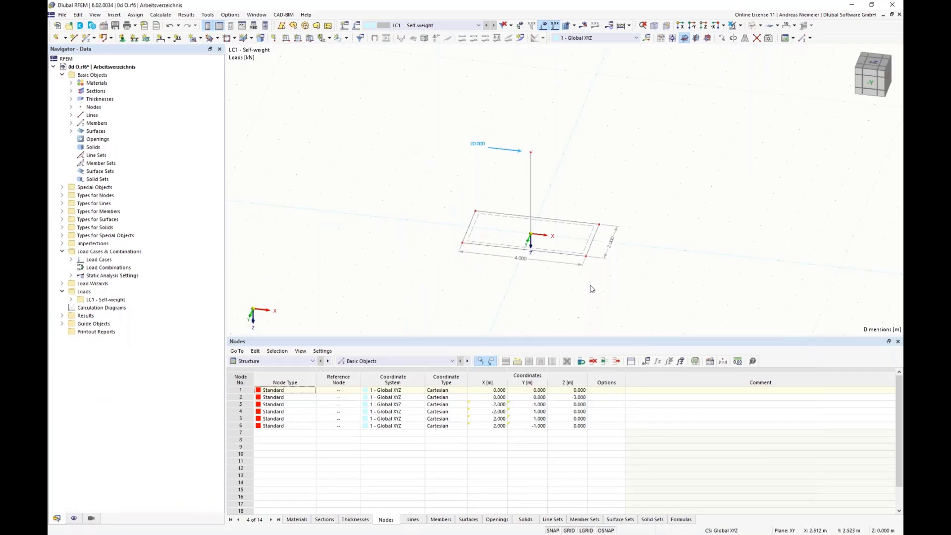
scroll(590, 286, down, 1)
middle_drag(574, 278, 468, 252)
scroll(443, 219, up, 3)
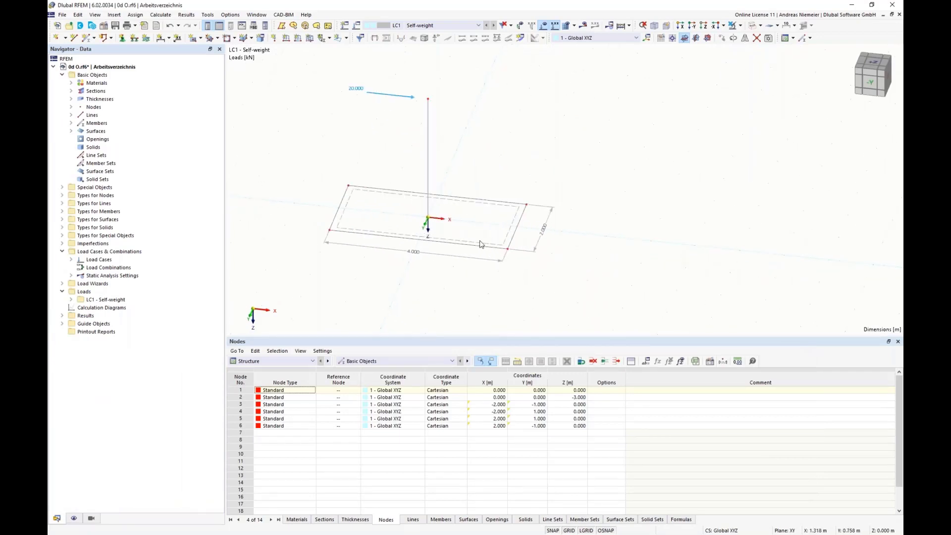
click(169, 25)
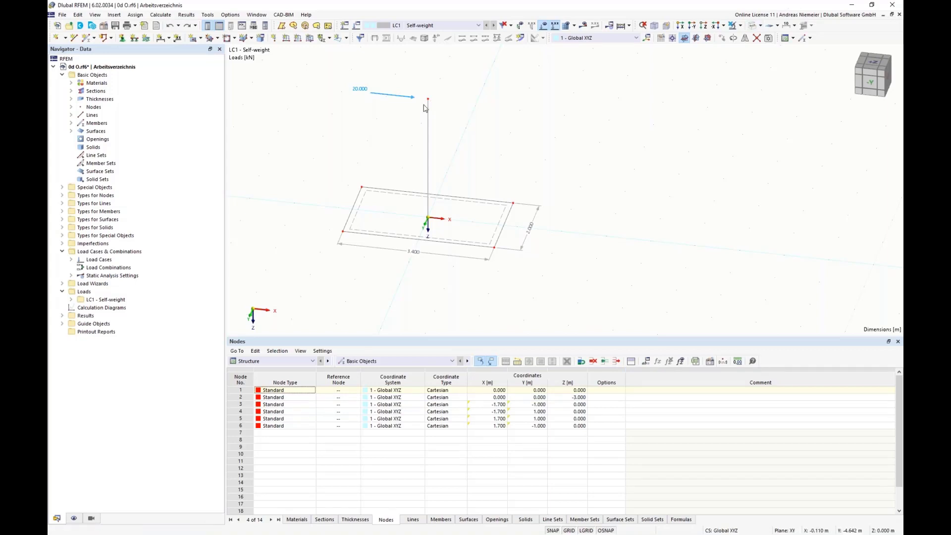
Activate the Optimization & Costs / CO2 Emission Estimation add-on in the model's base data.
click(106, 26)
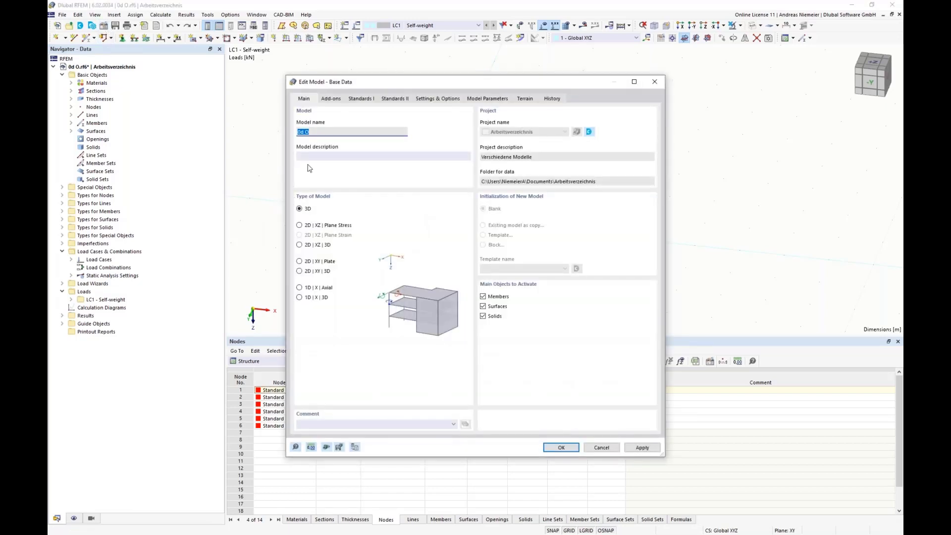
click(328, 99)
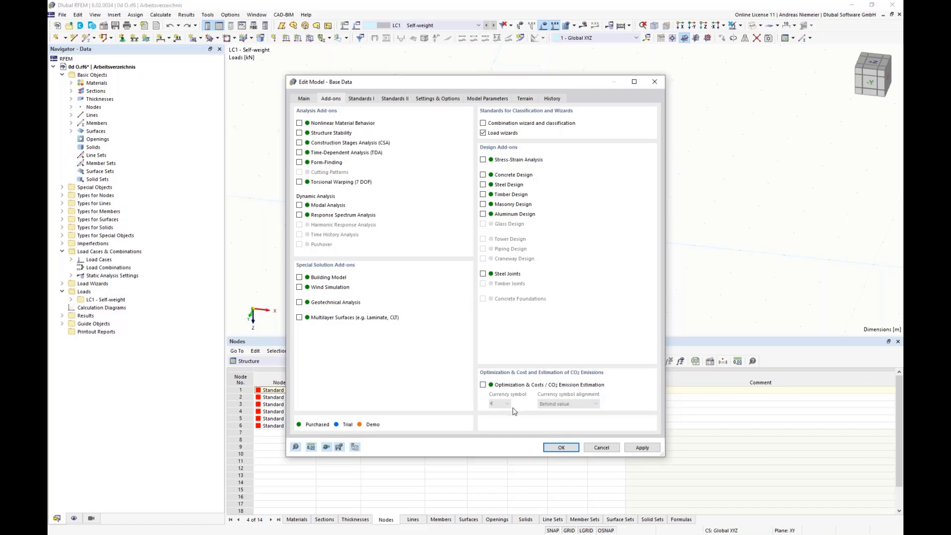
click(483, 385)
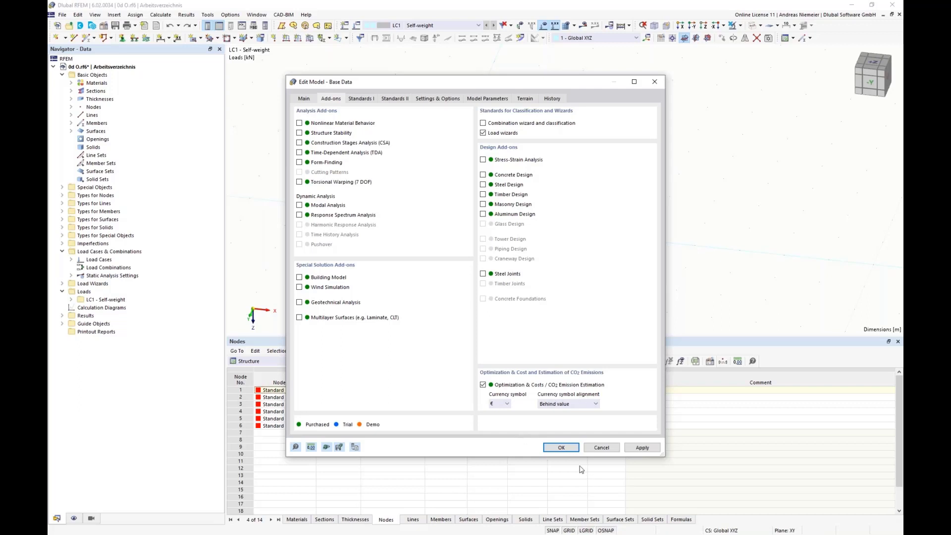
click(563, 447)
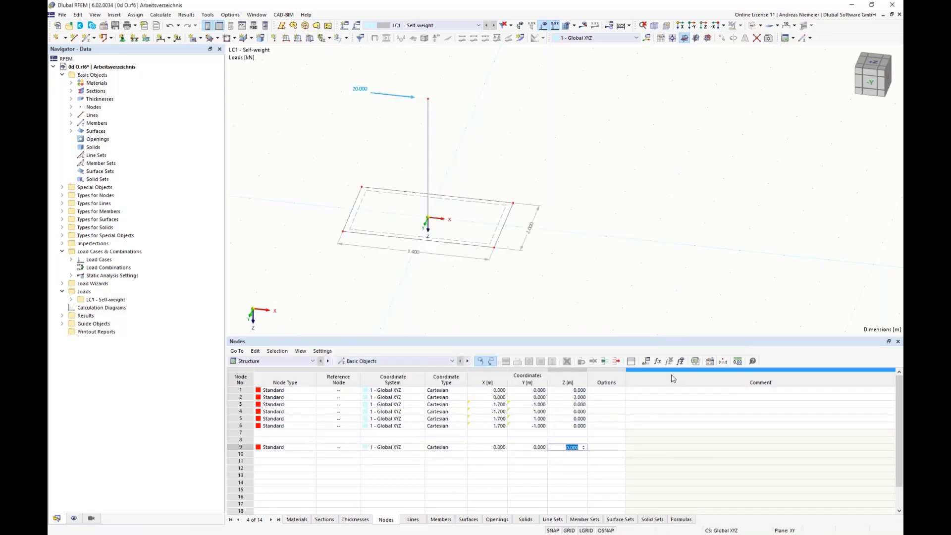
Open the global parameters for editing and set the definition type of bx to Optimization.
click(646, 361)
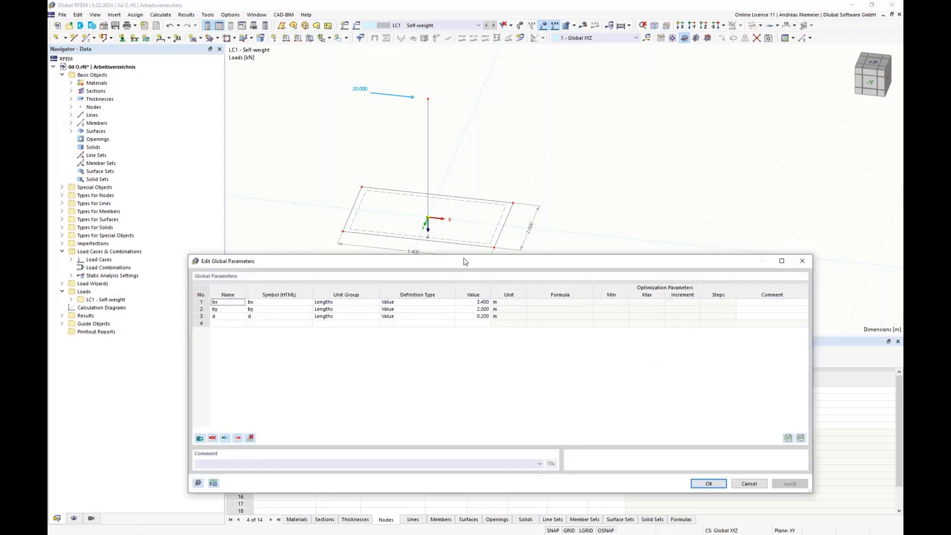
drag(464, 255, 464, 277)
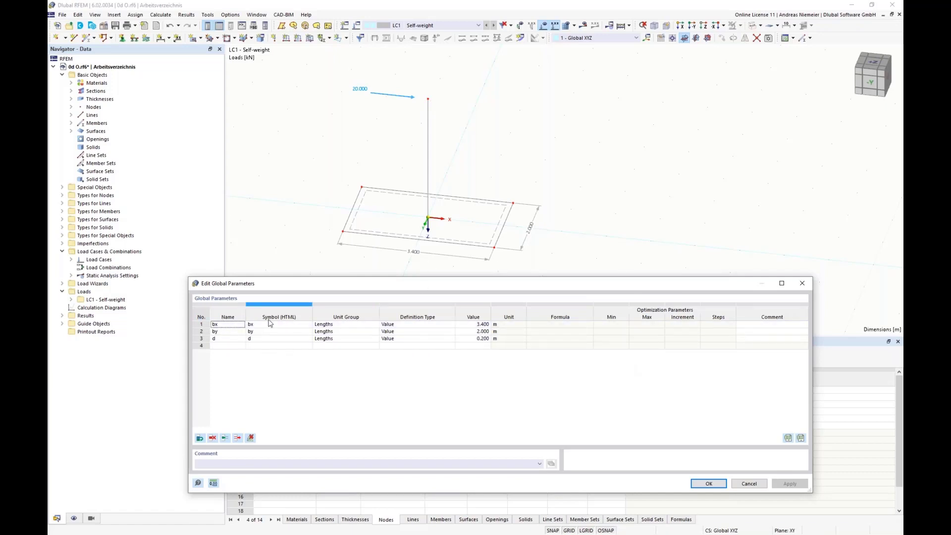
click(390, 326)
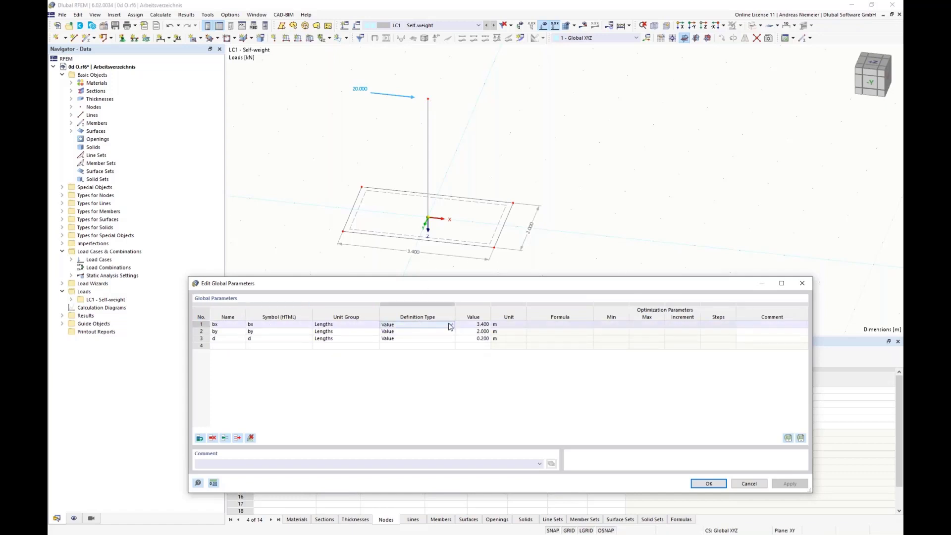
click(389, 326)
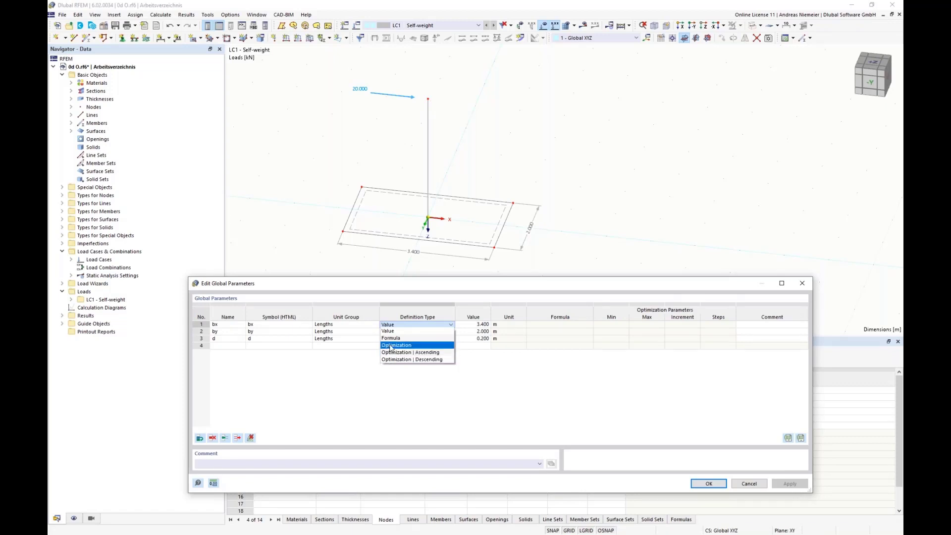
click(411, 345)
Try the Optimization | Ascending definition type for bx and return it to plain Optimization.
click(448, 325)
click(407, 353)
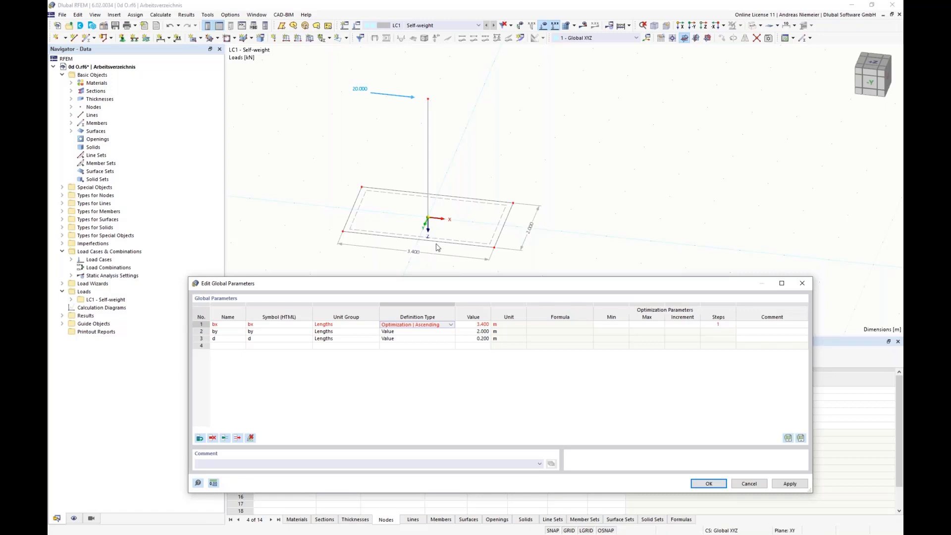
click(451, 325)
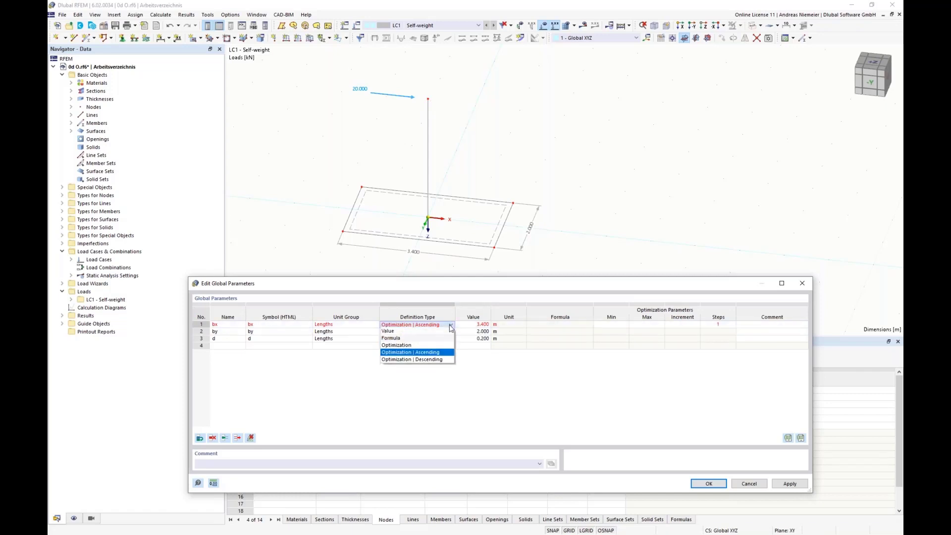
click(412, 350)
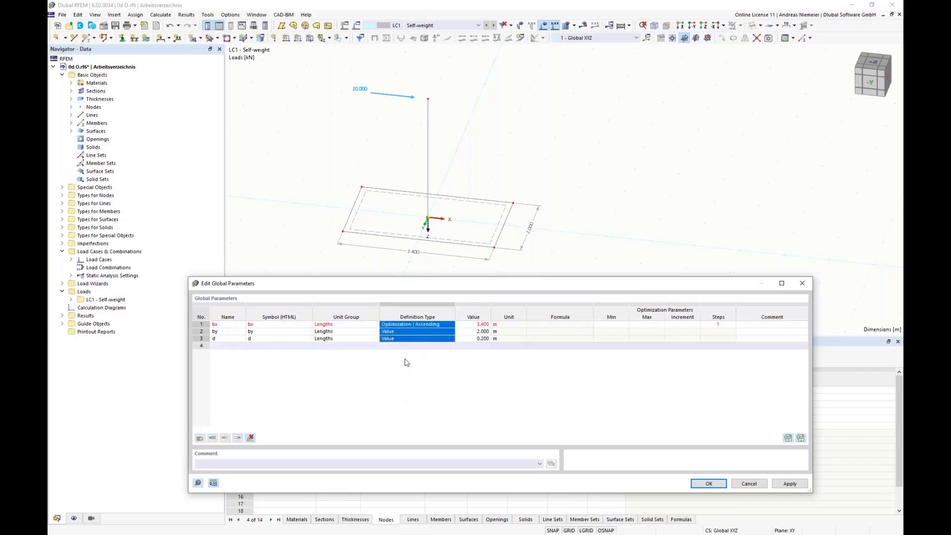
click(417, 325)
click(452, 326)
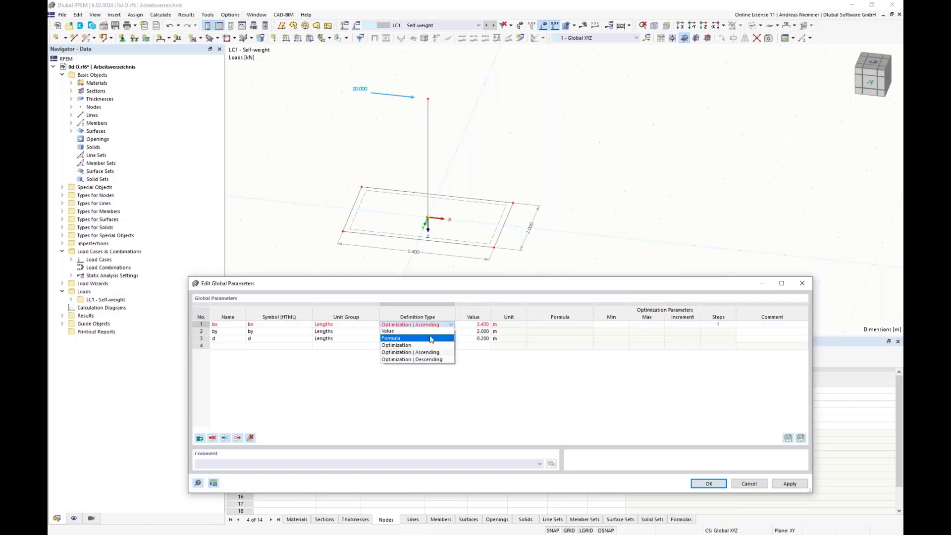
click(396, 346)
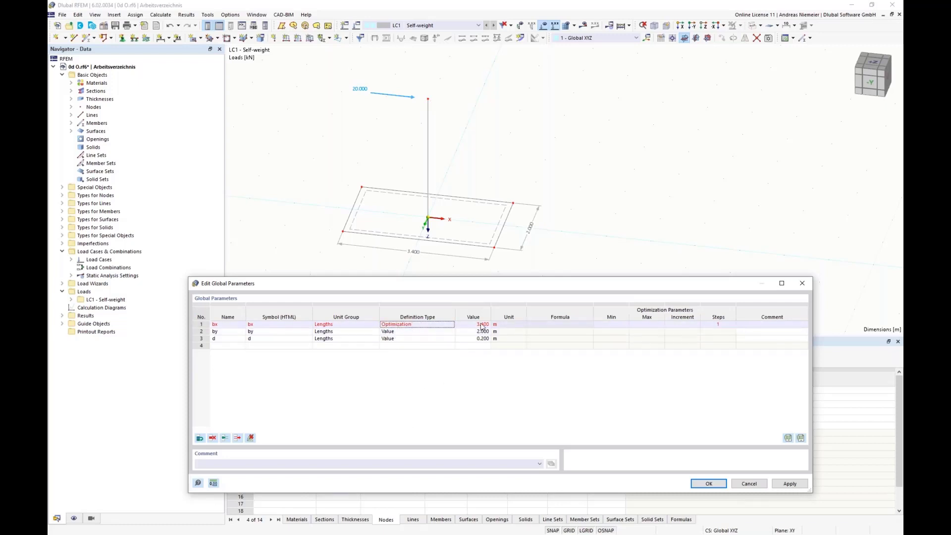
Define the optimization range of bx with a minimum of 1 m, a maximum of 4 m and an increment of 1 m.
click(607, 325)
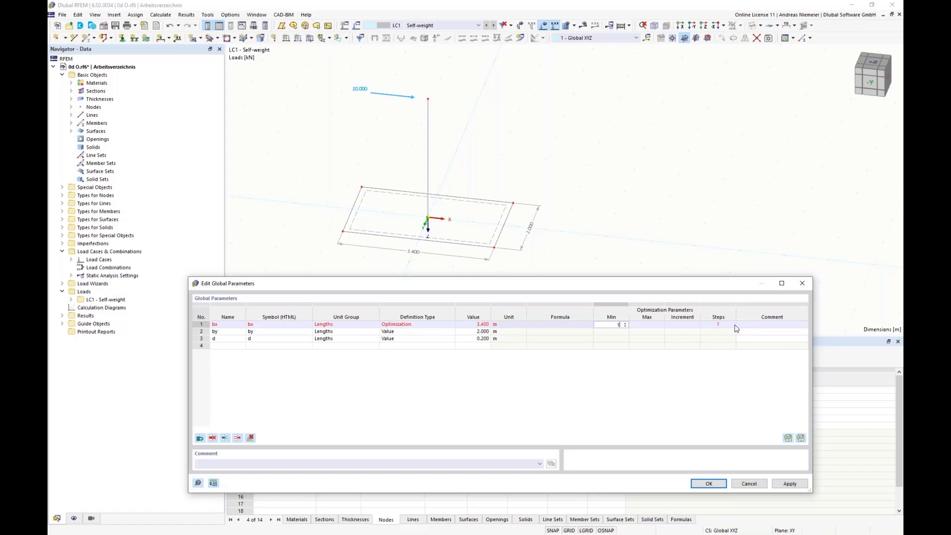
text(1)
key(Tab)
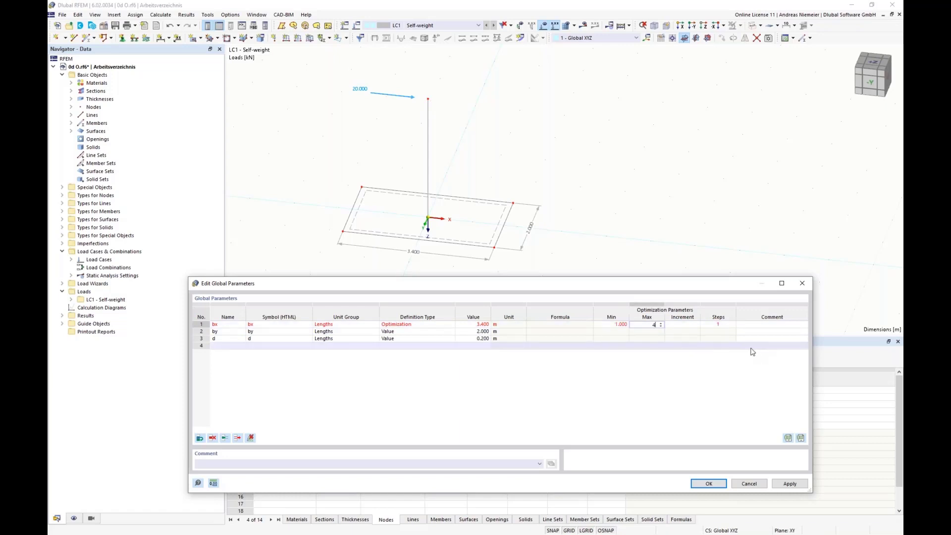
key(Tab)
text(1)
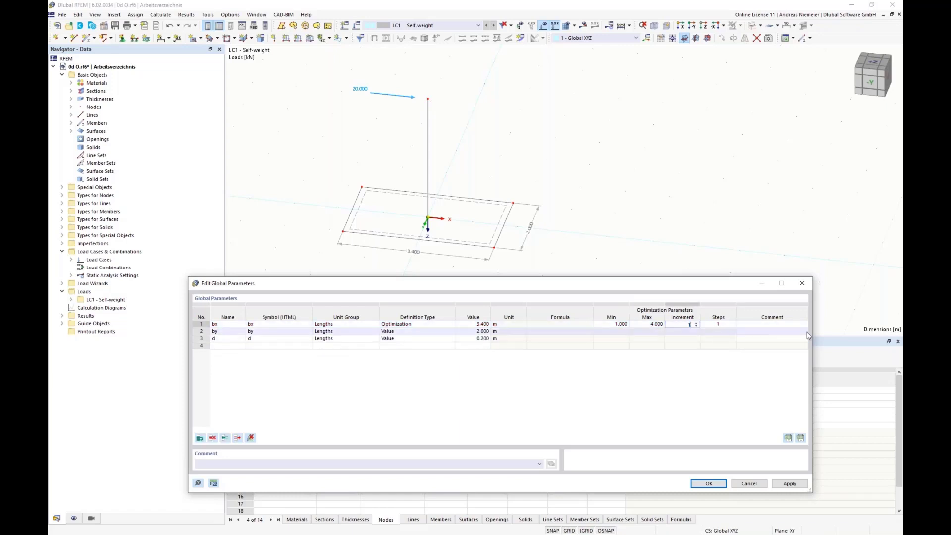
click(807, 332)
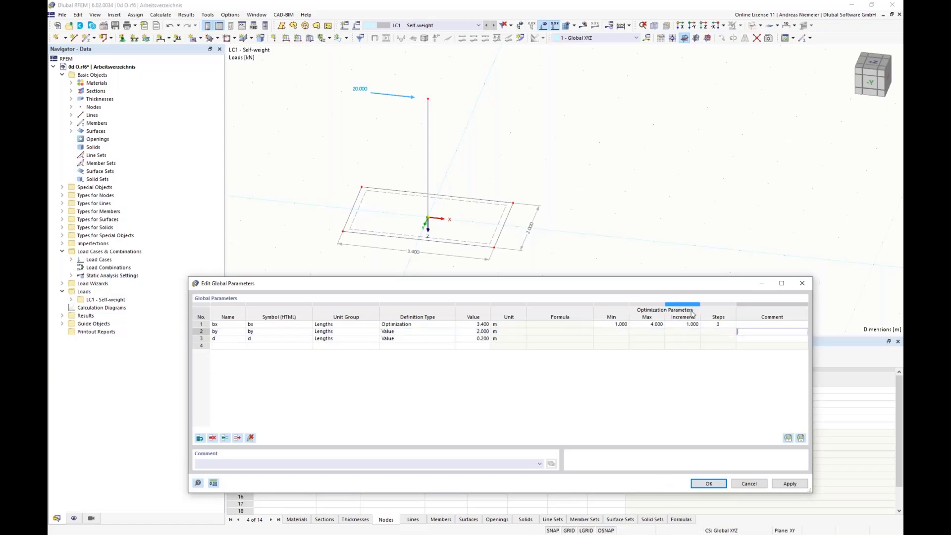
Set the optimization increment of global parameter bx to 0.25 m and accept the parameter table.
click(686, 327)
text(0)
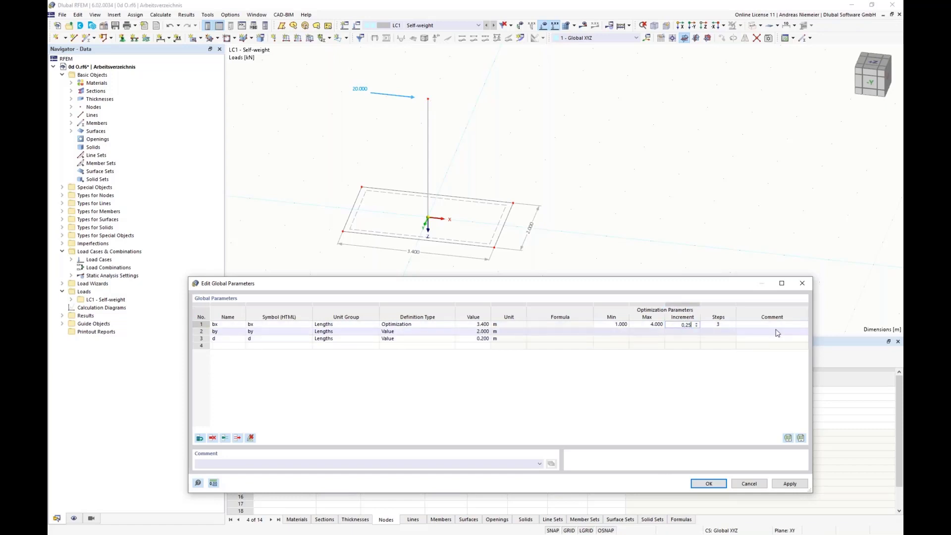
text(.25)
key(Tab)
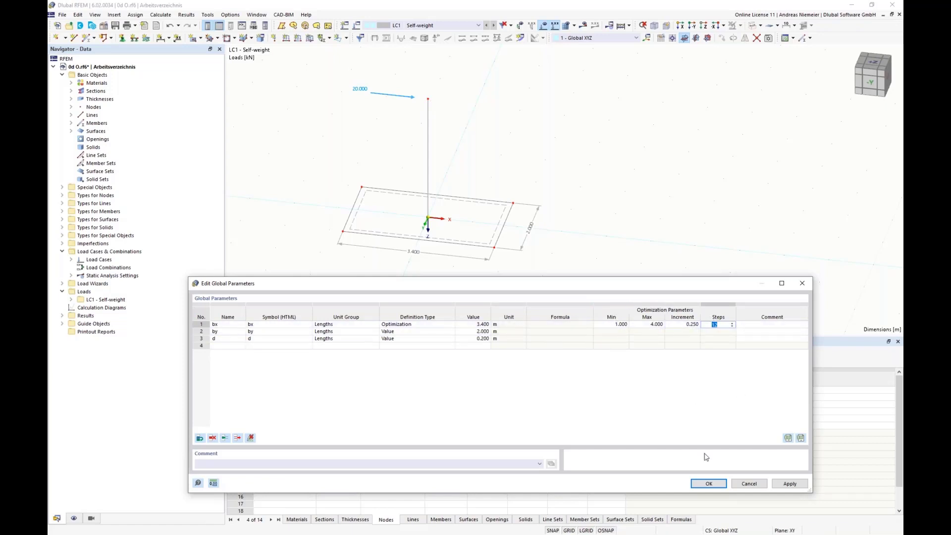
click(709, 484)
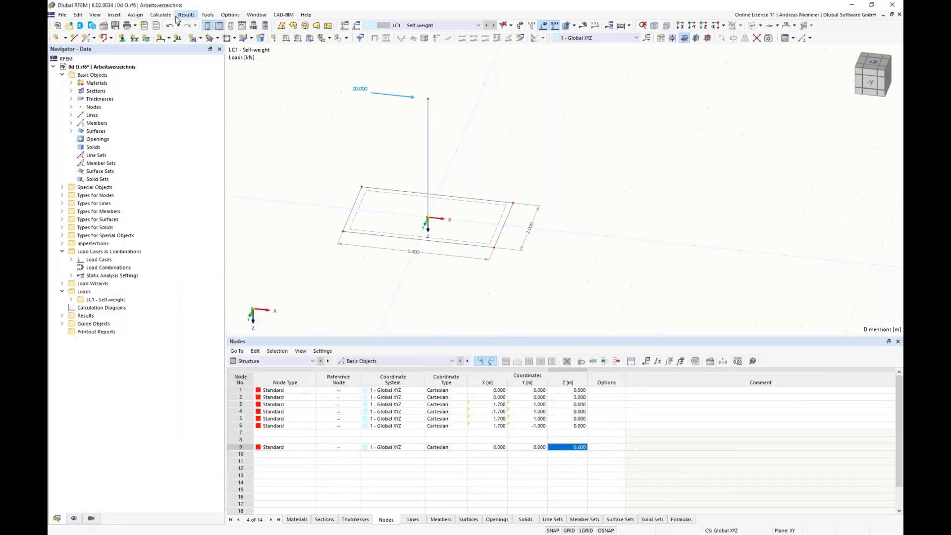
Activate the optimization in the optimization settings and keep the best 13 model mutations.
click(137, 15)
mouse_move(160, 15)
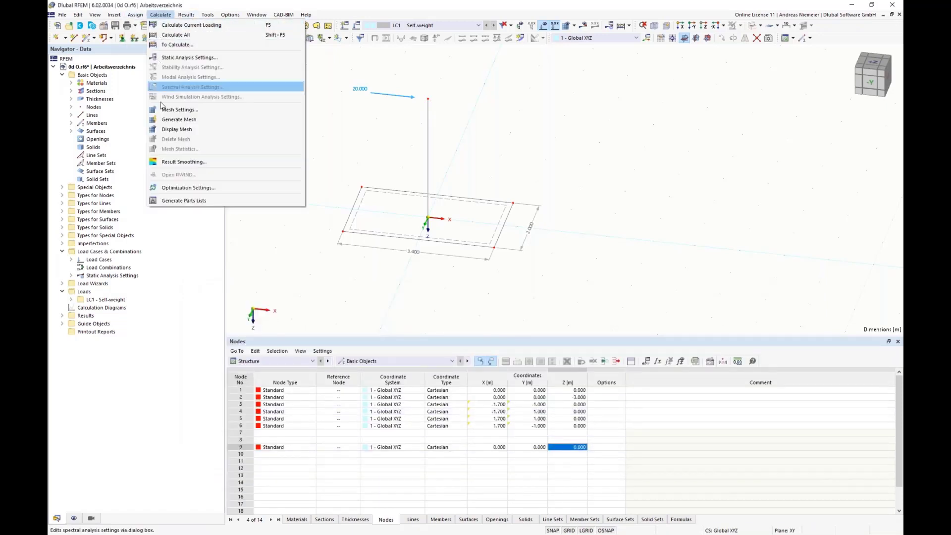
click(192, 189)
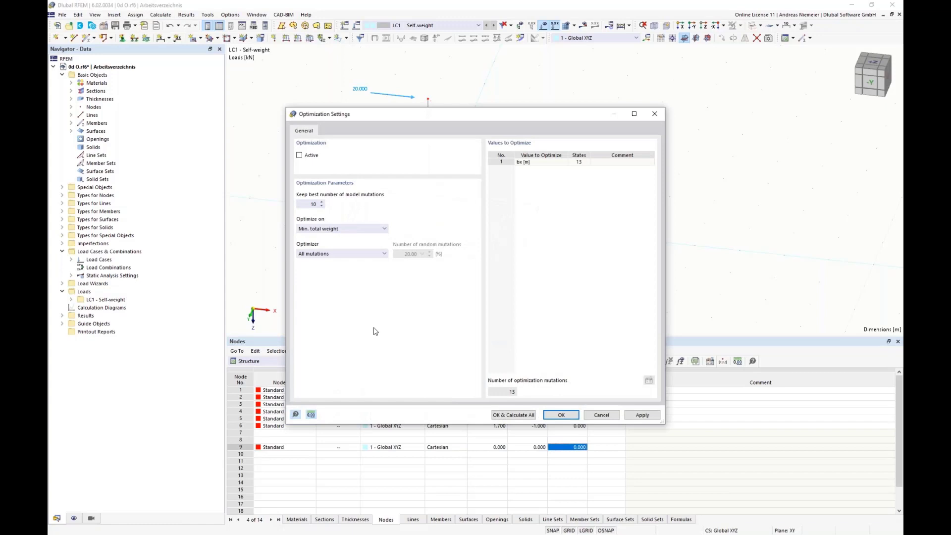
click(517, 163)
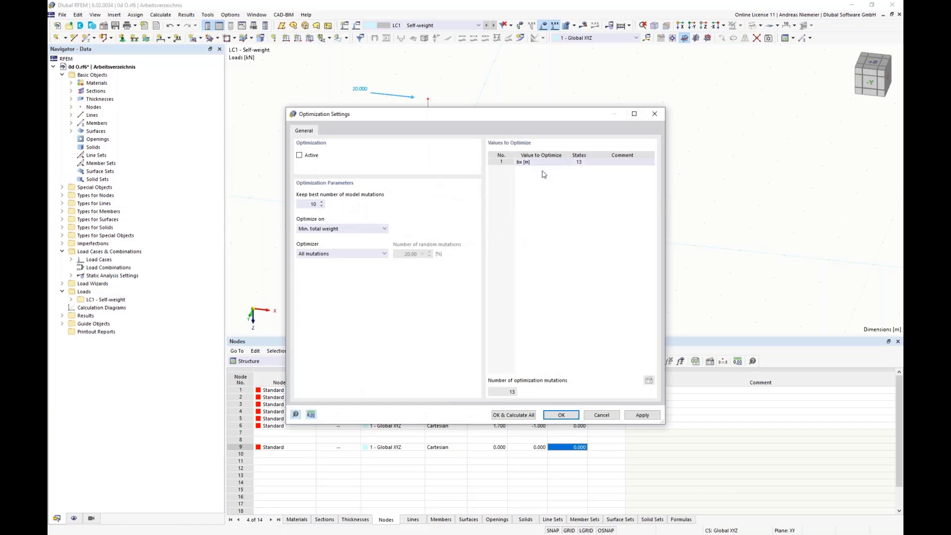
click(520, 156)
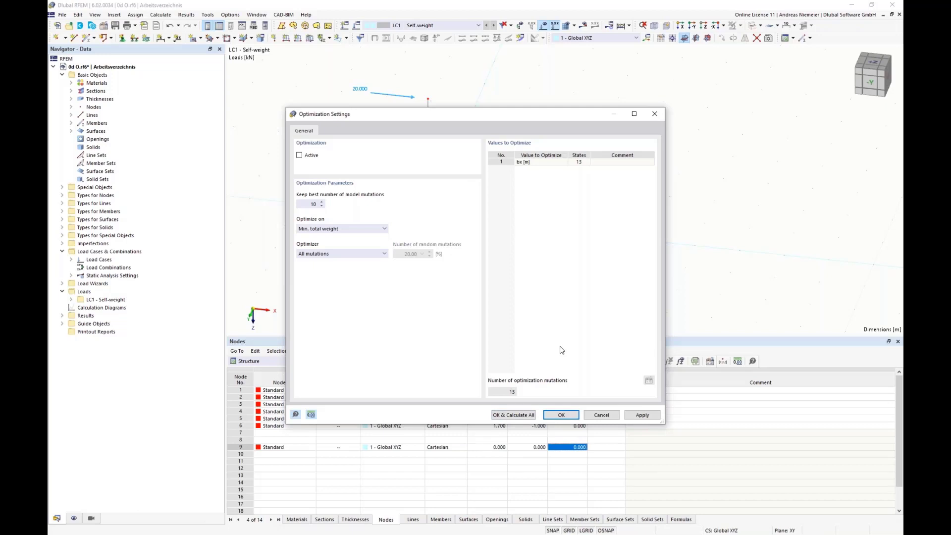
click(306, 158)
drag(300, 204, 376, 205)
click(586, 162)
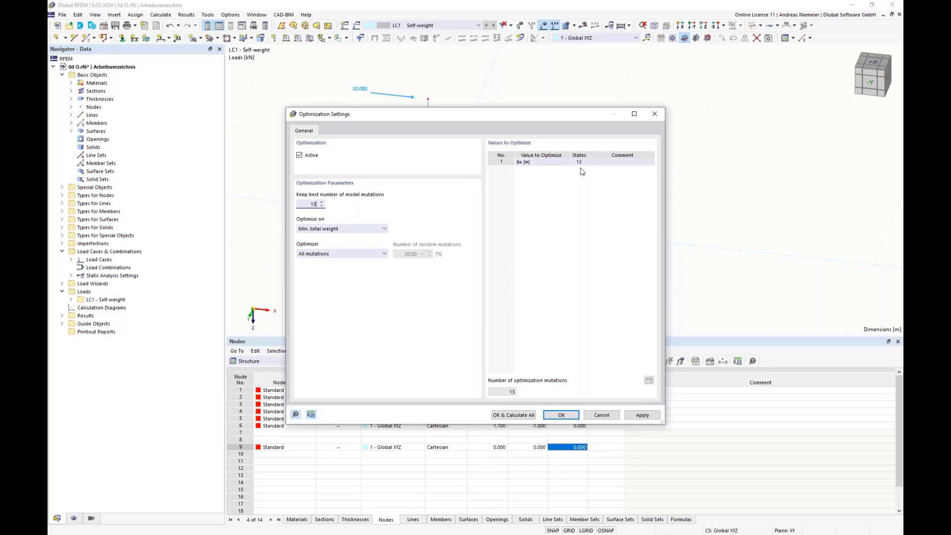
Keep Min. total weight as the optimization target and run the calculation of all mutations.
click(352, 228)
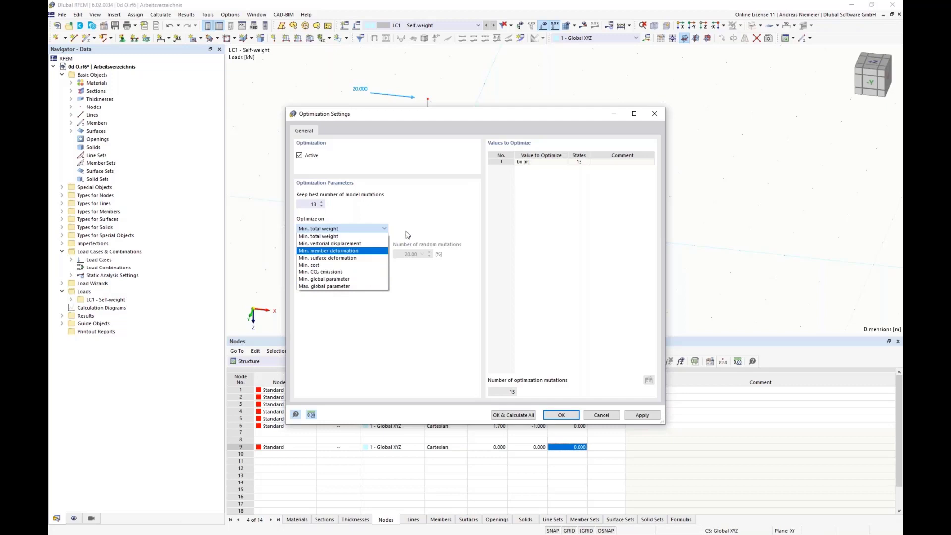
click(417, 214)
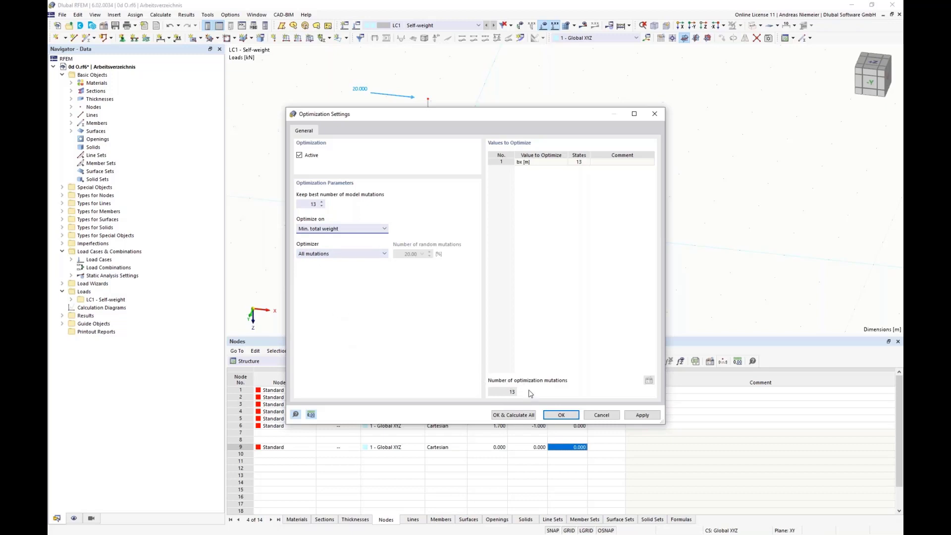
drag(424, 117, 619, 79)
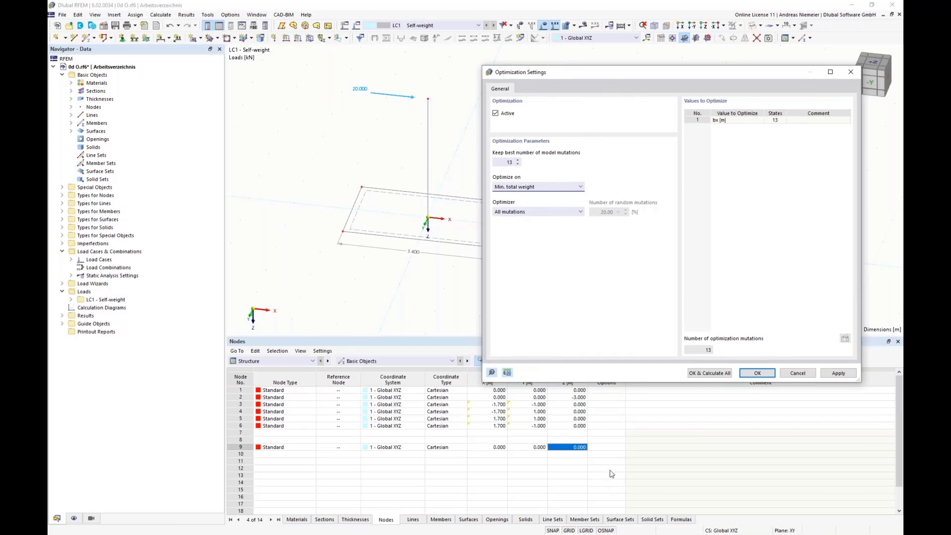
click(719, 375)
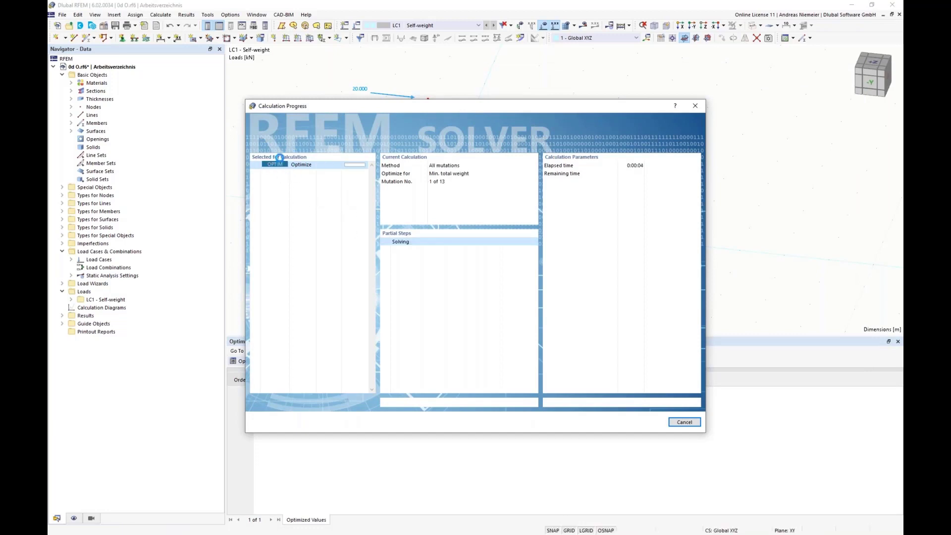
drag(326, 109, 621, 102)
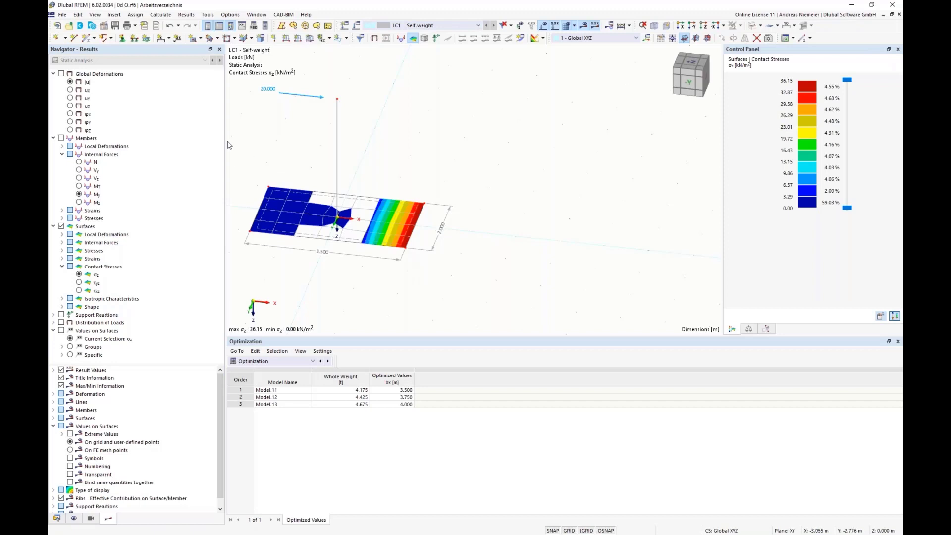
Change the definition type of global parameter d from a fixed value to Optimization.
click(78, 15)
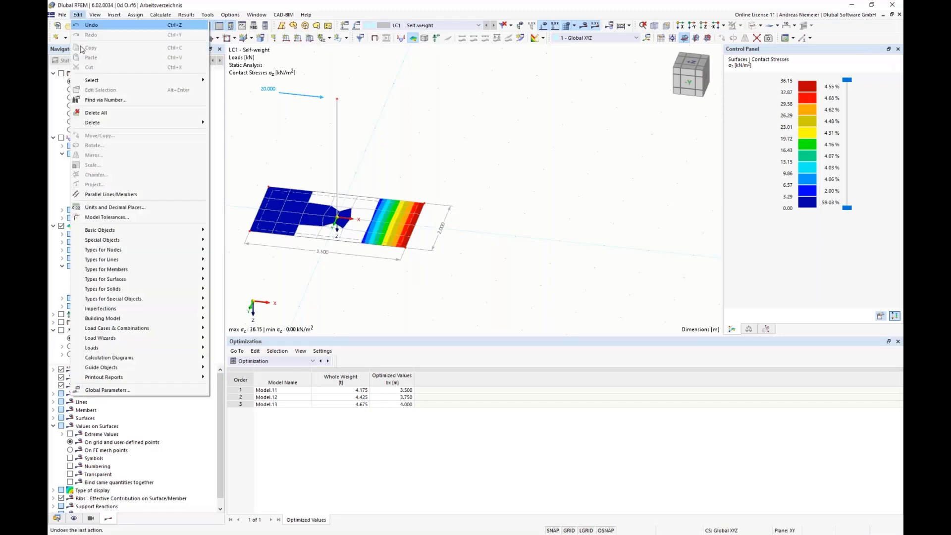
click(96, 393)
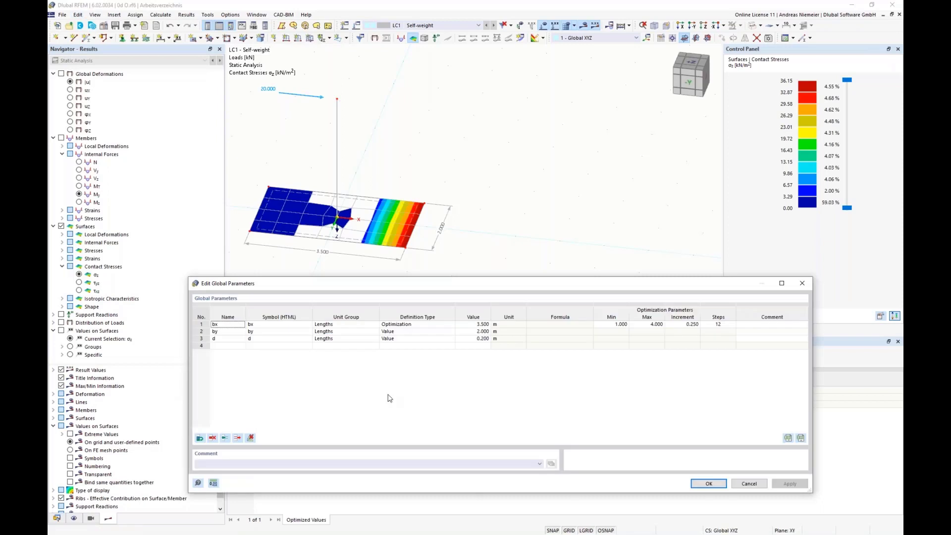
click(221, 340)
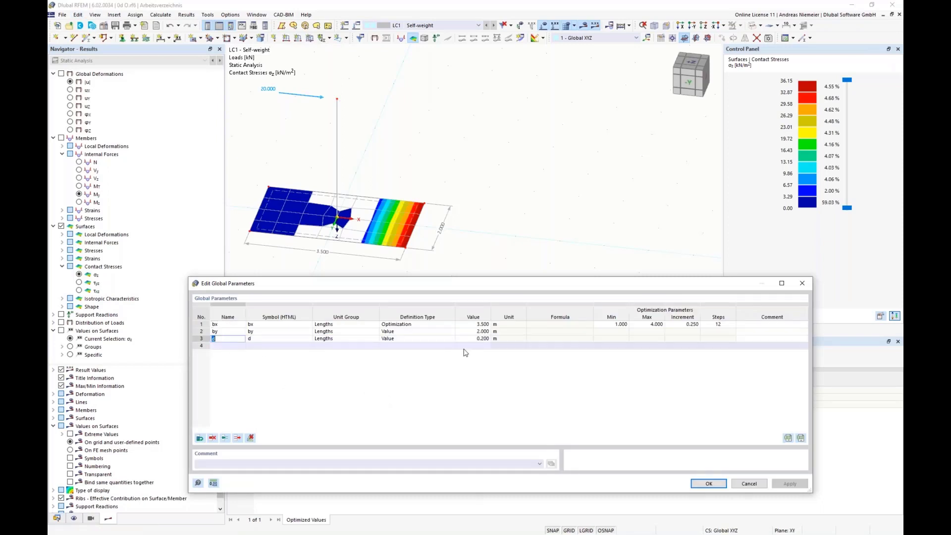
click(389, 342)
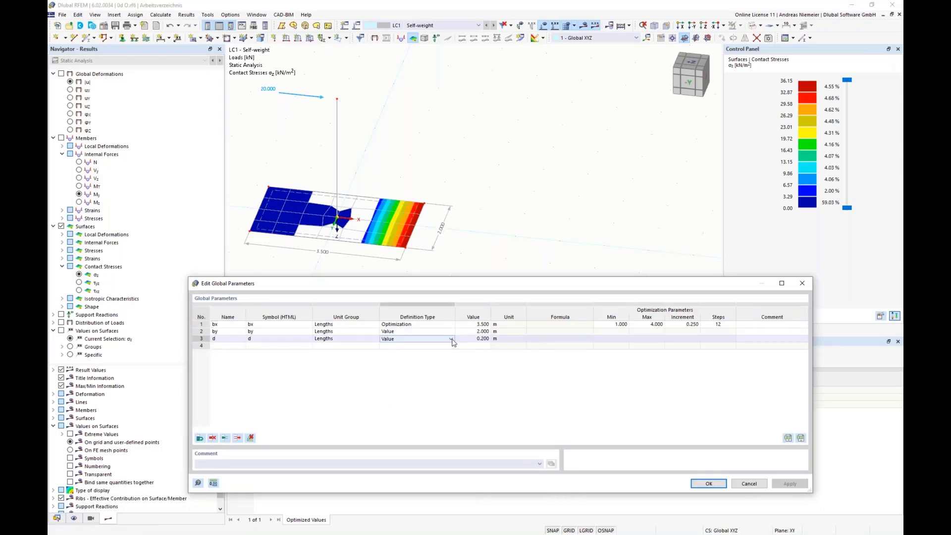
click(451, 339)
click(408, 360)
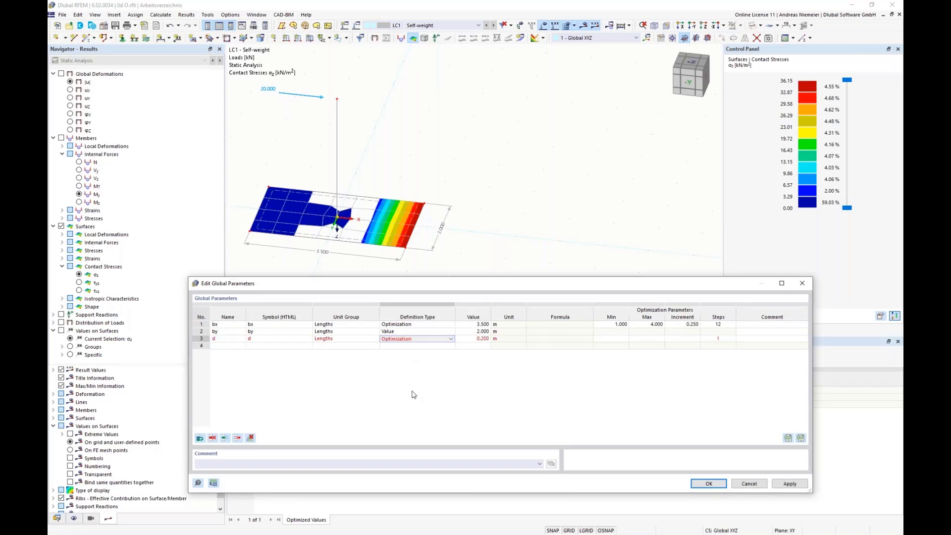
Give parameter d an optimization range from 0.2 m to 1 m with a 0.1 m increment and accept the parameters.
click(612, 339)
text(0,2)
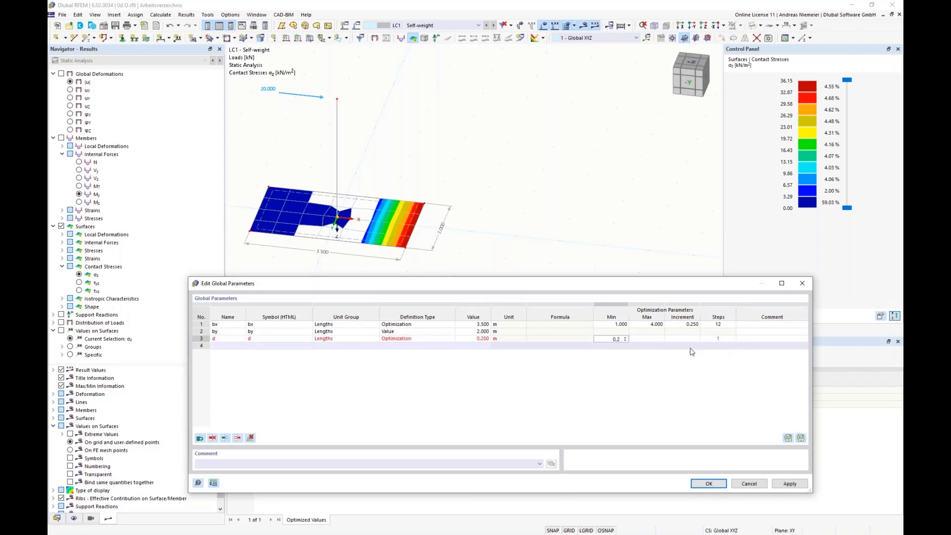
key(Tab)
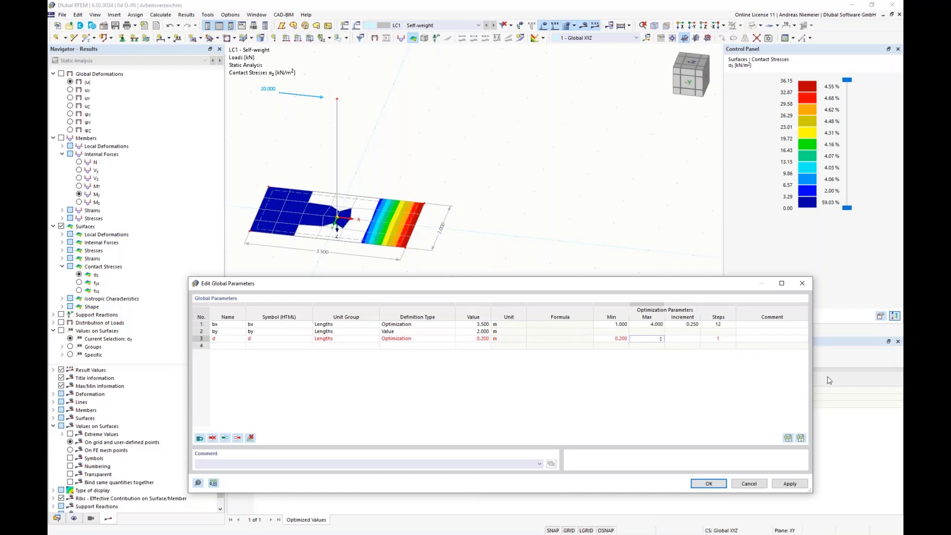
text(1)
key(Tab)
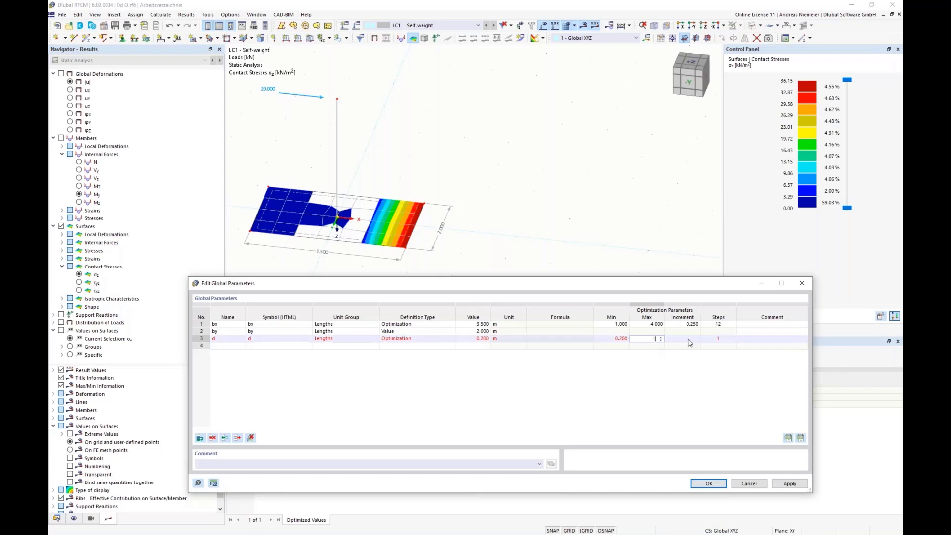
text(0,1)
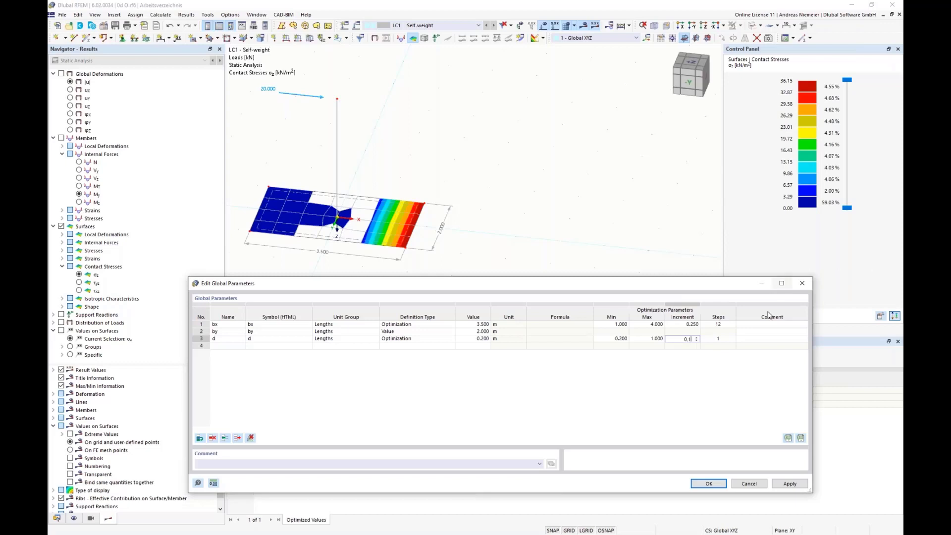
key(Tab)
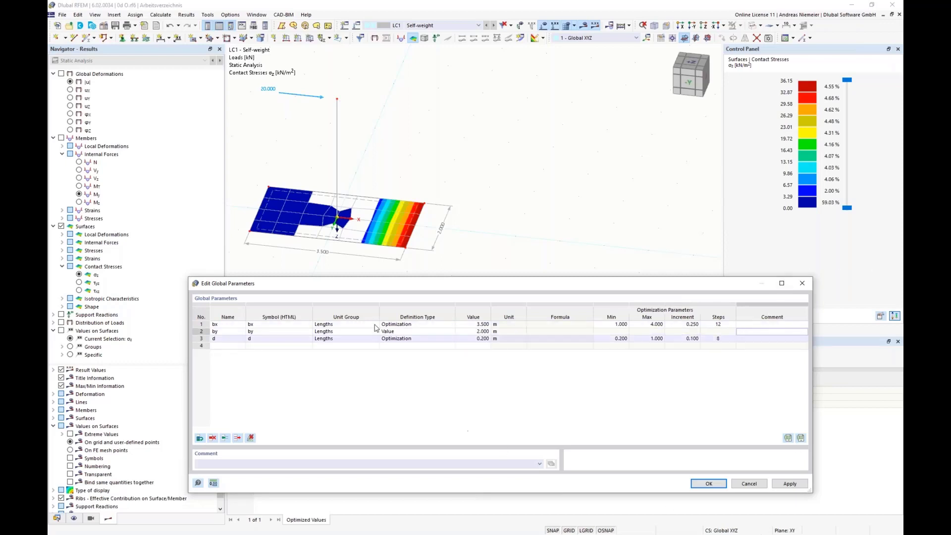
click(706, 484)
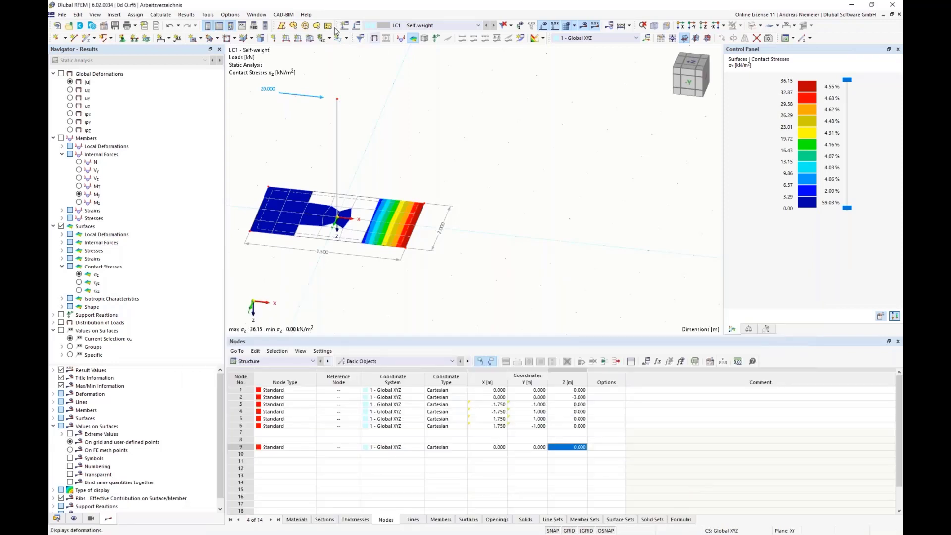
Review the values to optimize and the number of mutations in the optimization settings, leaving them without changes.
click(160, 14)
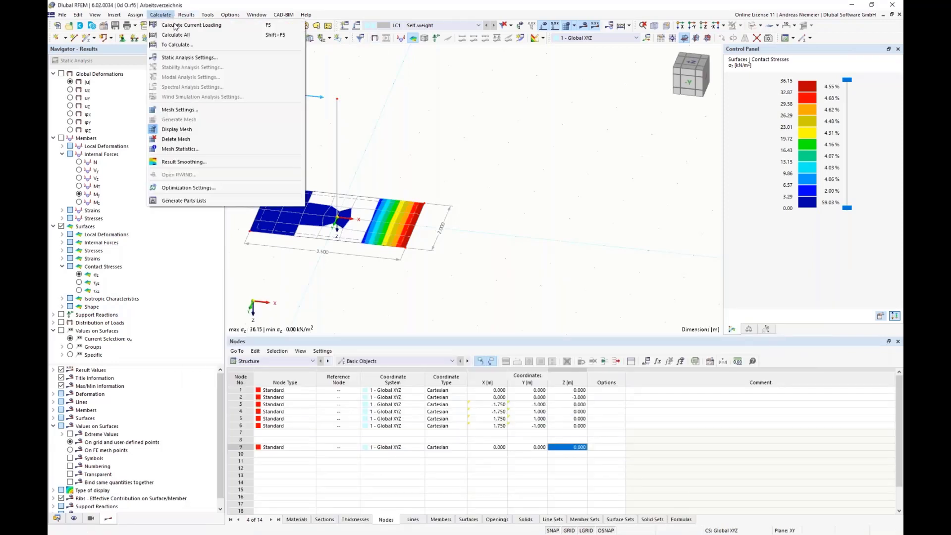
click(189, 188)
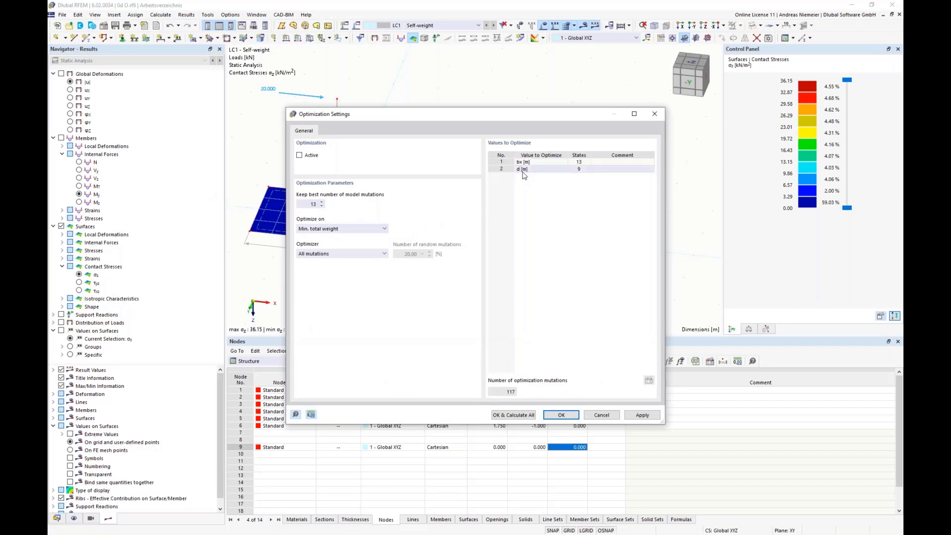
click(559, 158)
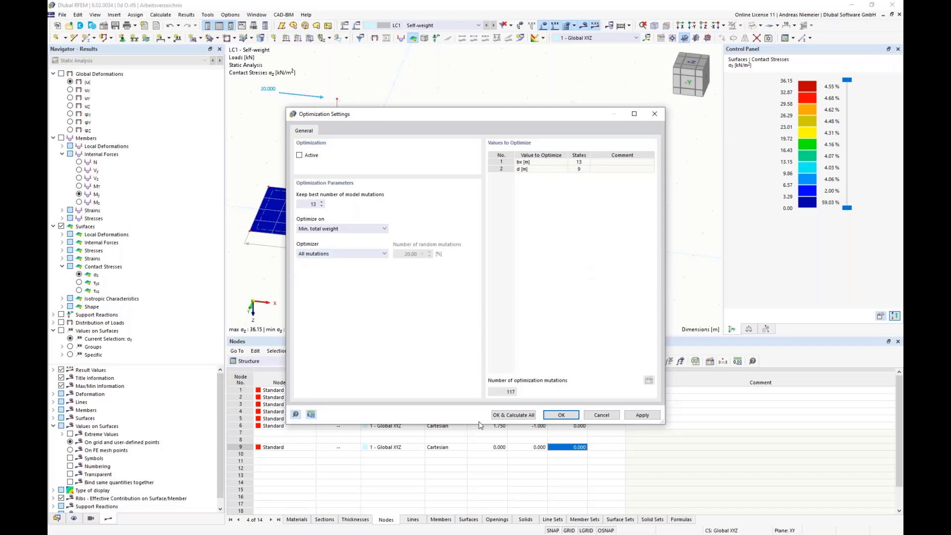
click(602, 415)
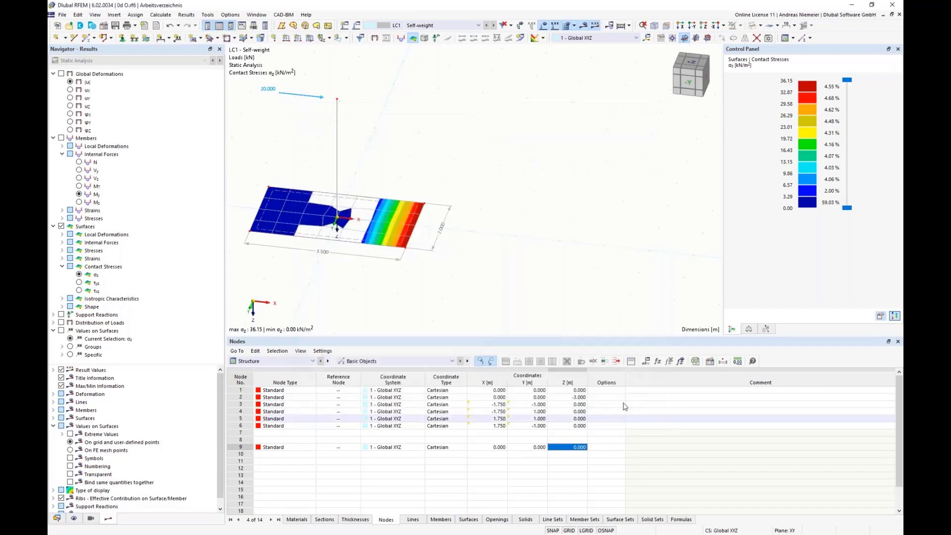
Open the model Stützenfundament 2d.rf6 from the Optima folder on the desktop and display its optimization results table.
click(62, 14)
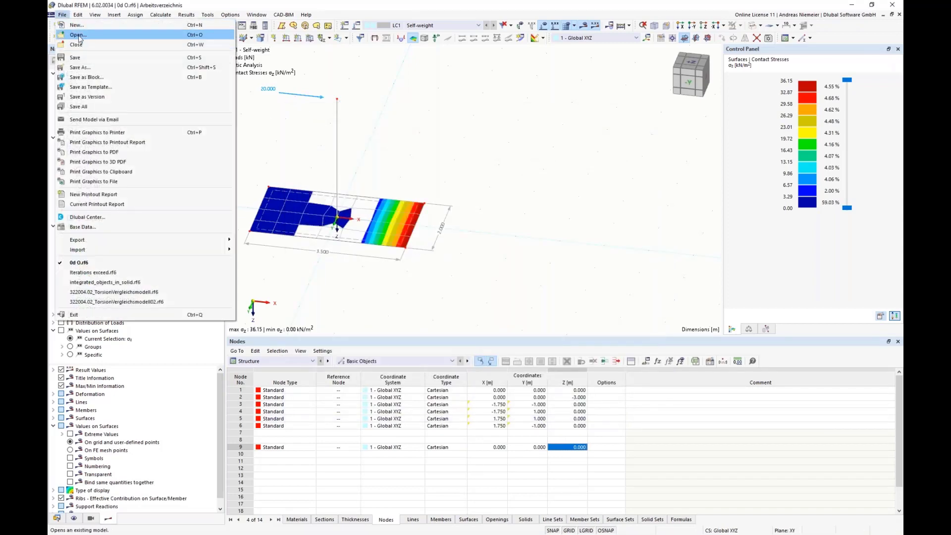
click(78, 35)
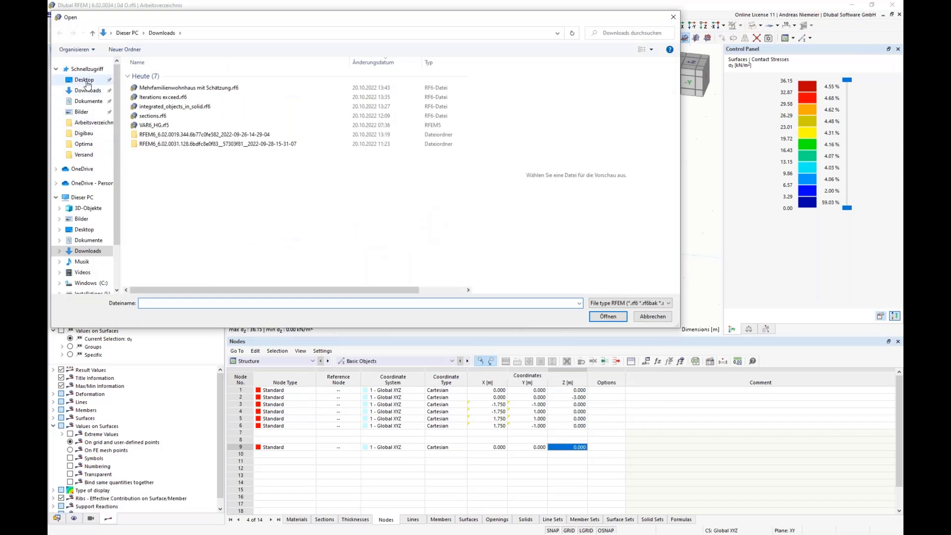
click(87, 84)
double_click(153, 114)
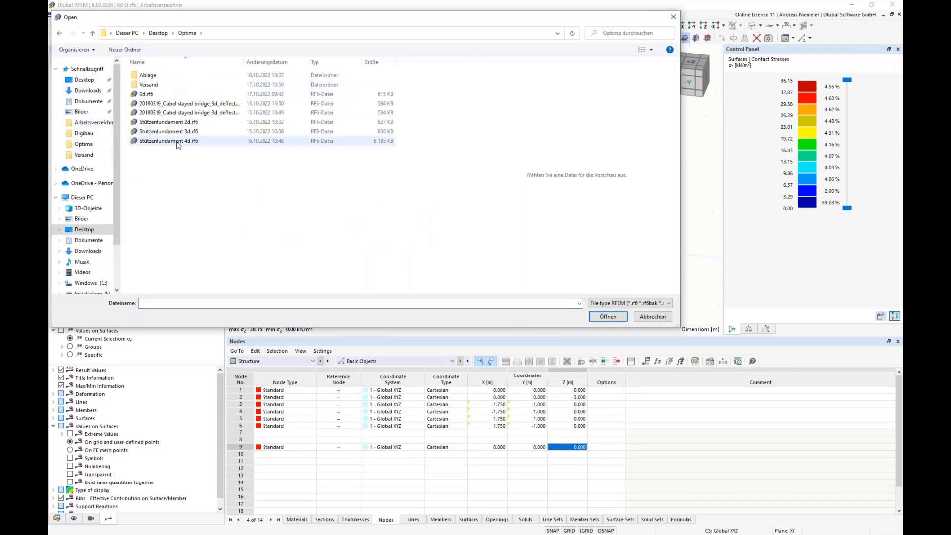
click(185, 122)
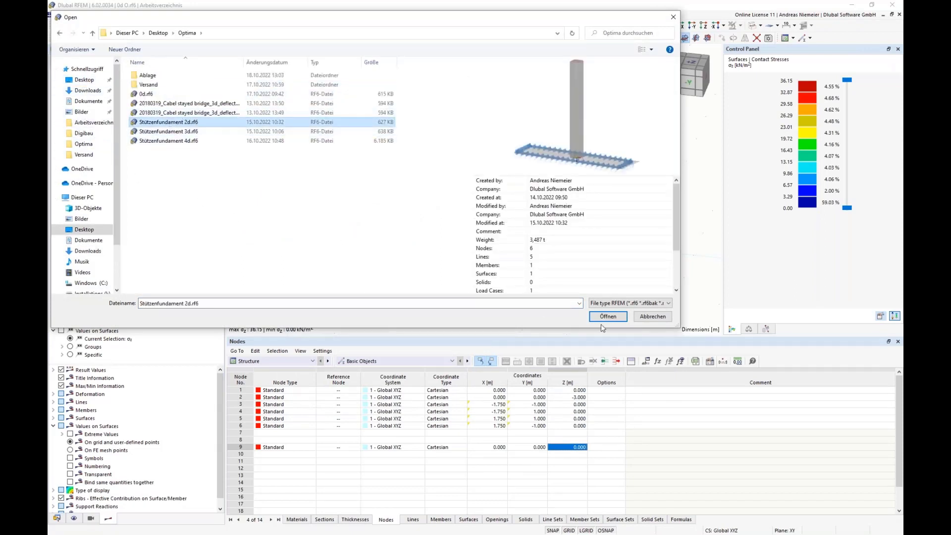
click(605, 317)
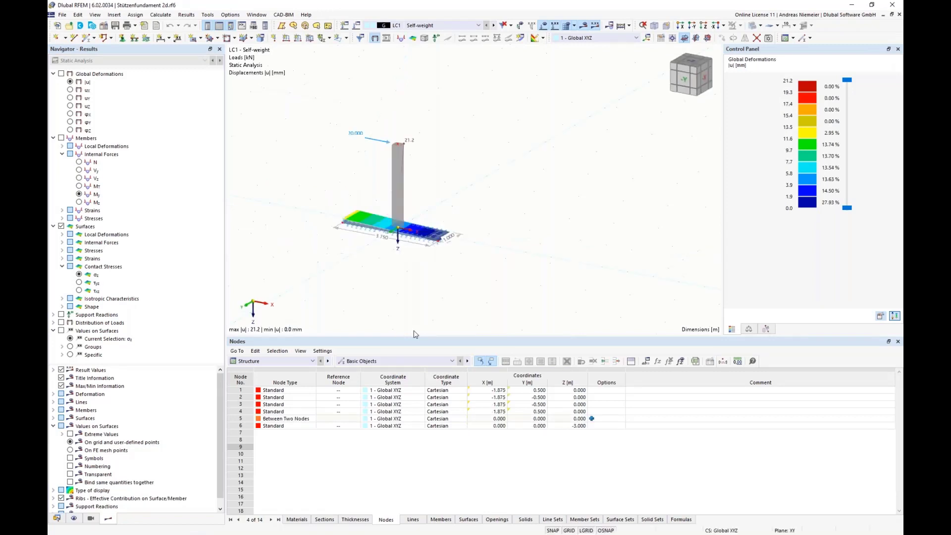
click(284, 363)
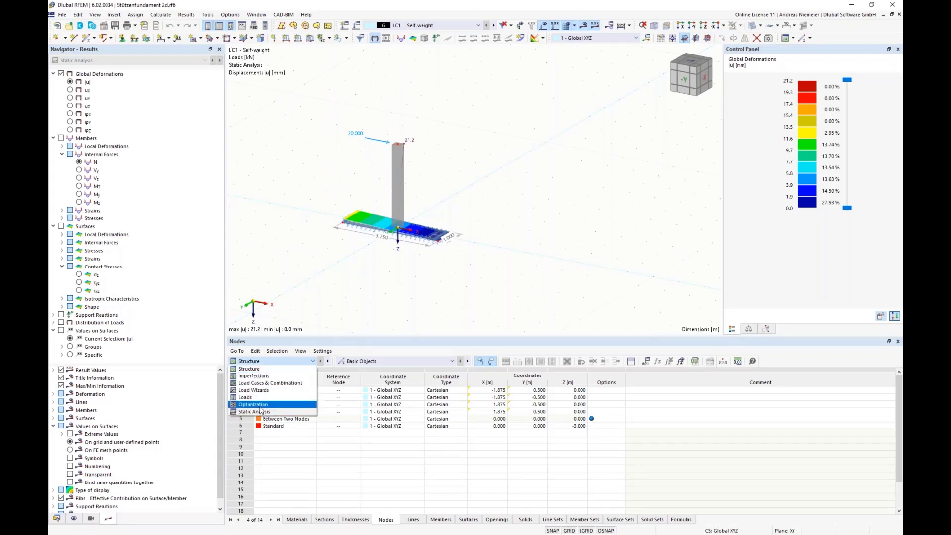
click(262, 412)
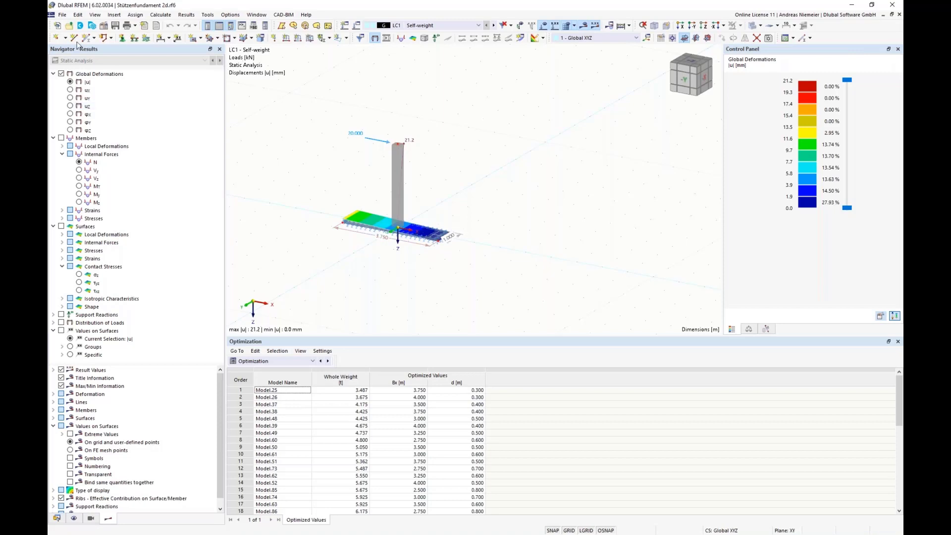
Close Stützenfundament 2d.rf6 without saving and open Stützenfundament 3d.rf6 from the Optima folder.
click(63, 15)
click(95, 273)
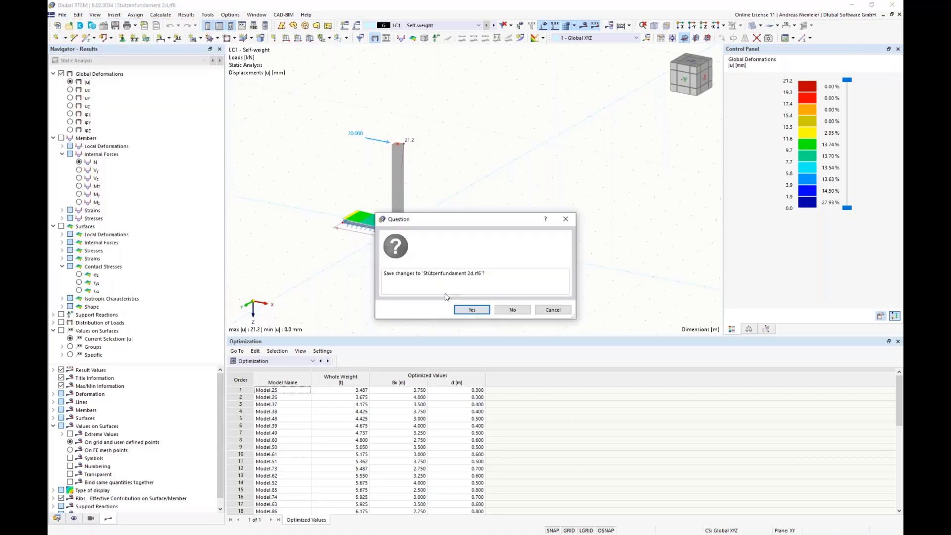
click(510, 310)
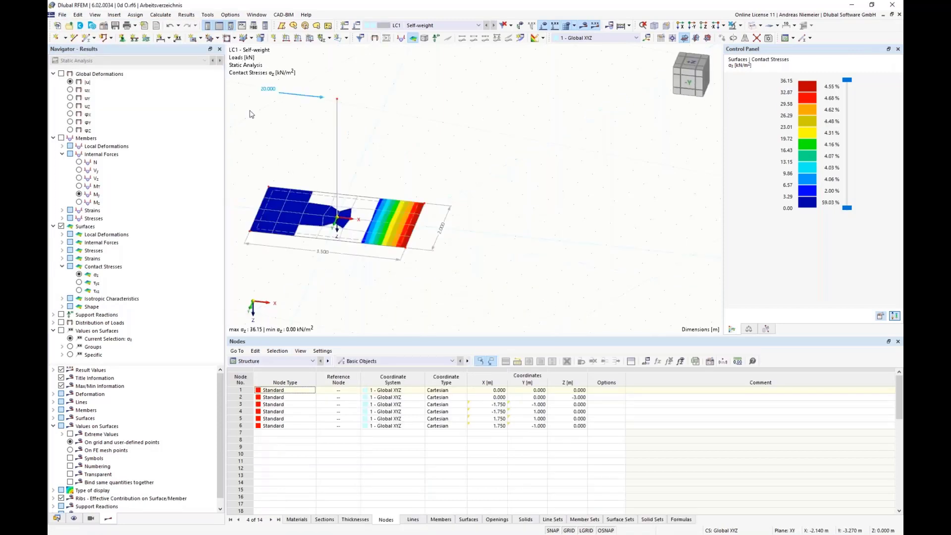
click(64, 15)
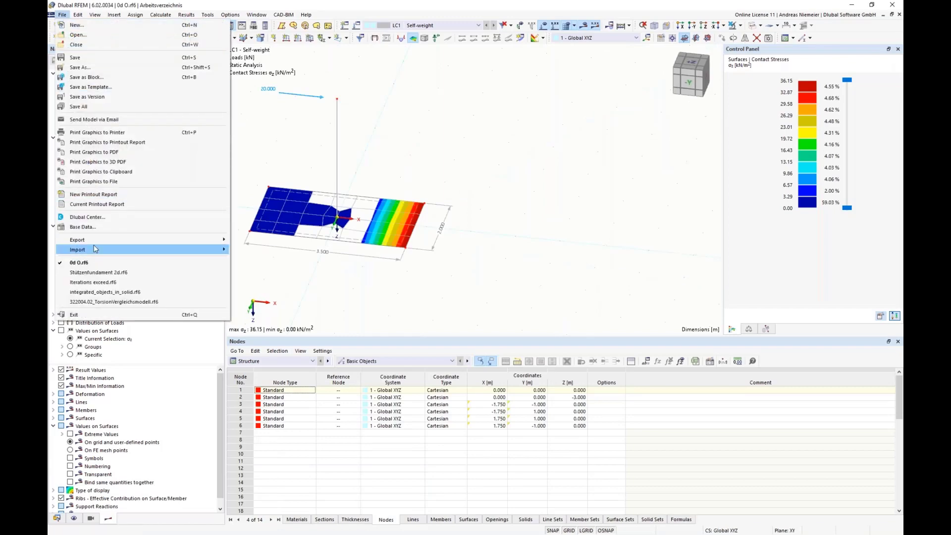
click(80, 36)
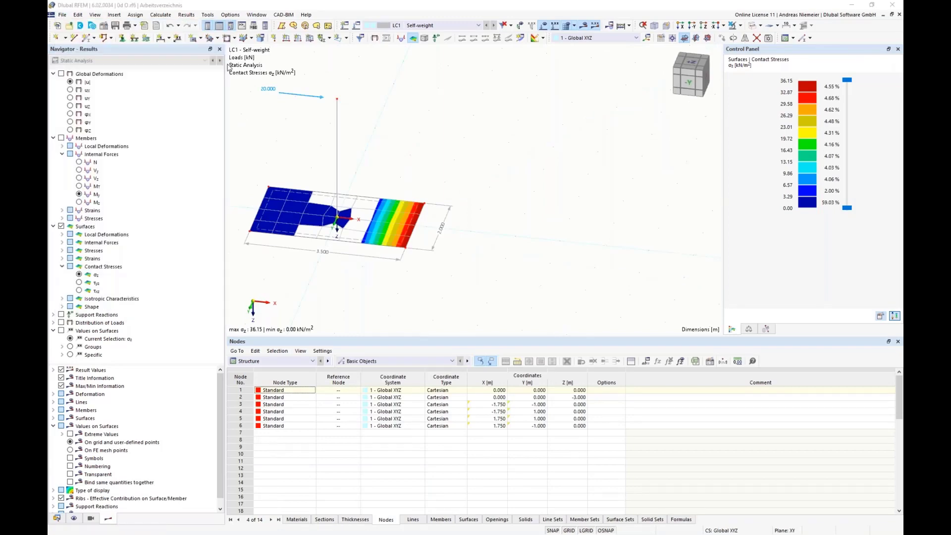
click(176, 131)
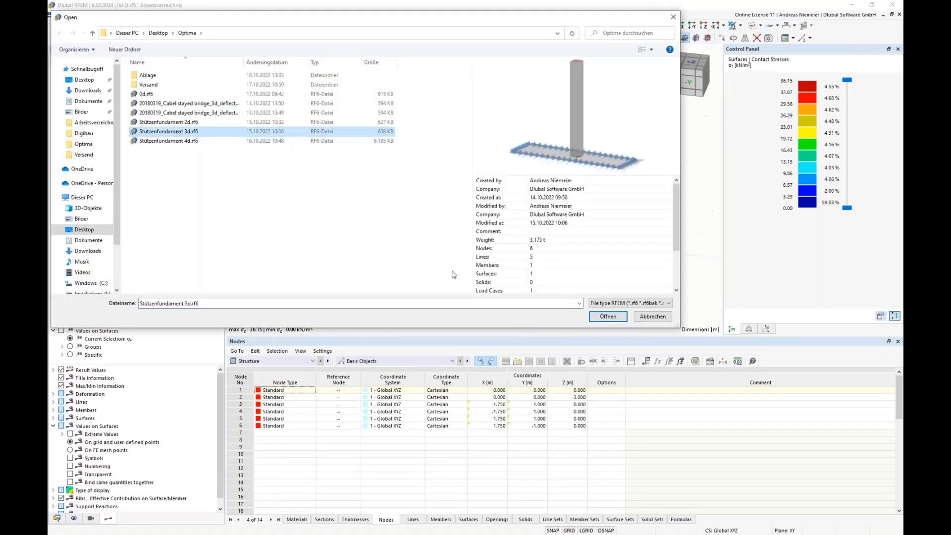
click(606, 319)
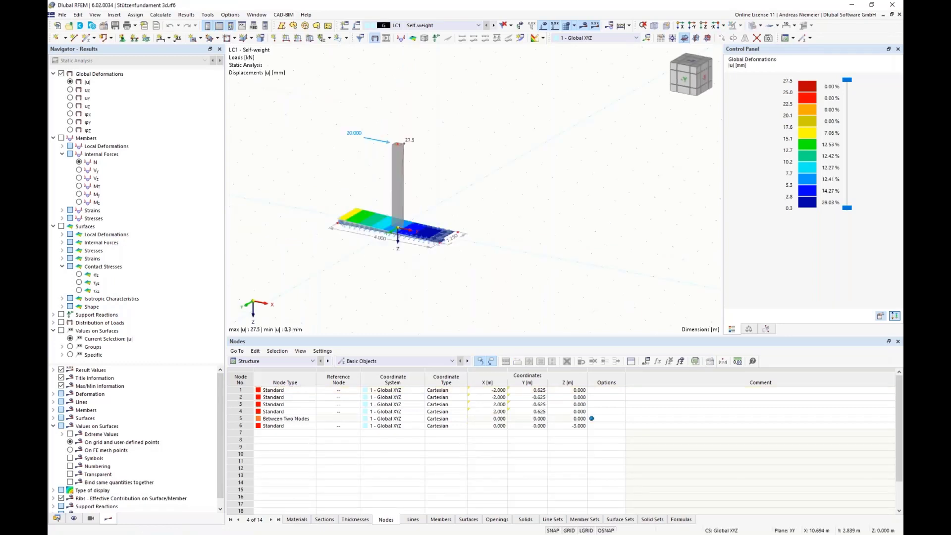
Display the optimization results table of the three-parameter model and examine the whole weight of the first-ranked variant.
click(270, 365)
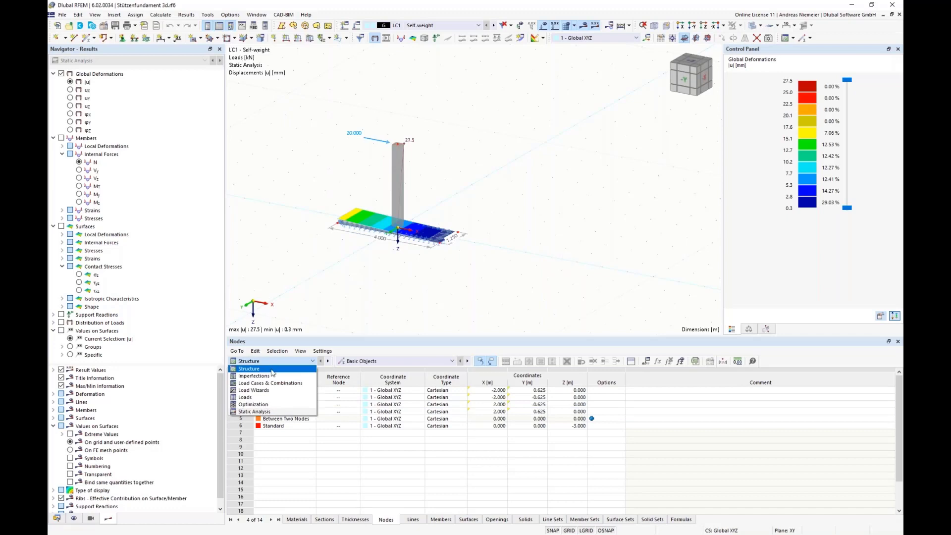
click(288, 405)
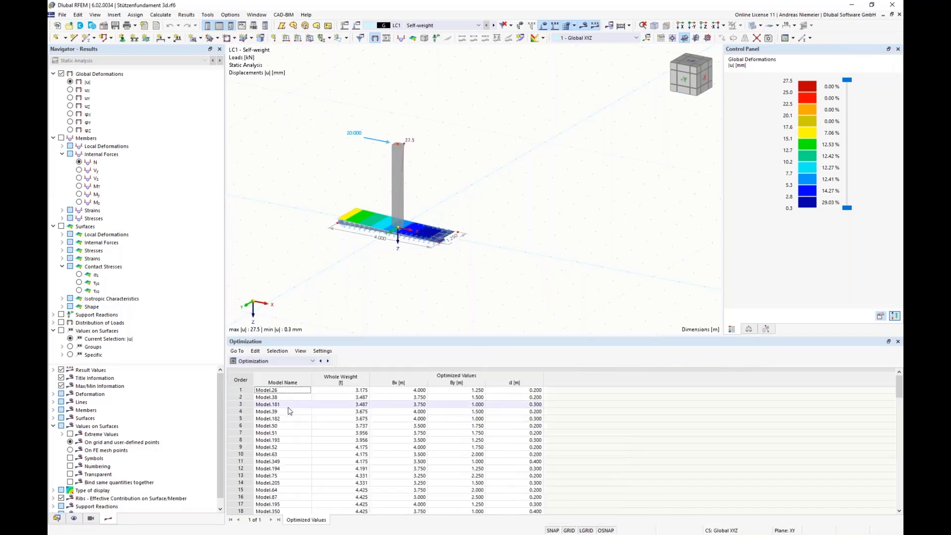
click(357, 392)
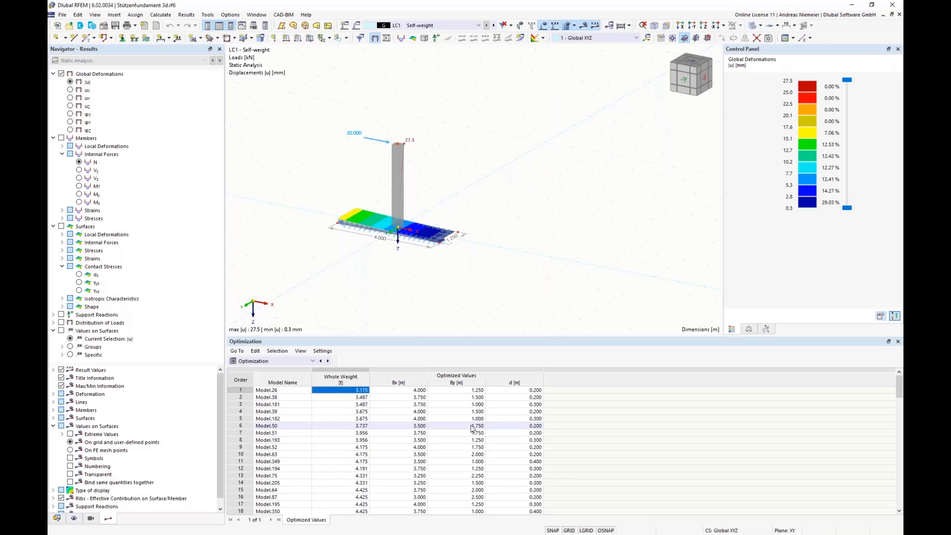
Review the values to optimize, the number of mutations and the available optimizer methods in the optimization settings, keeping All mutations.
click(161, 14)
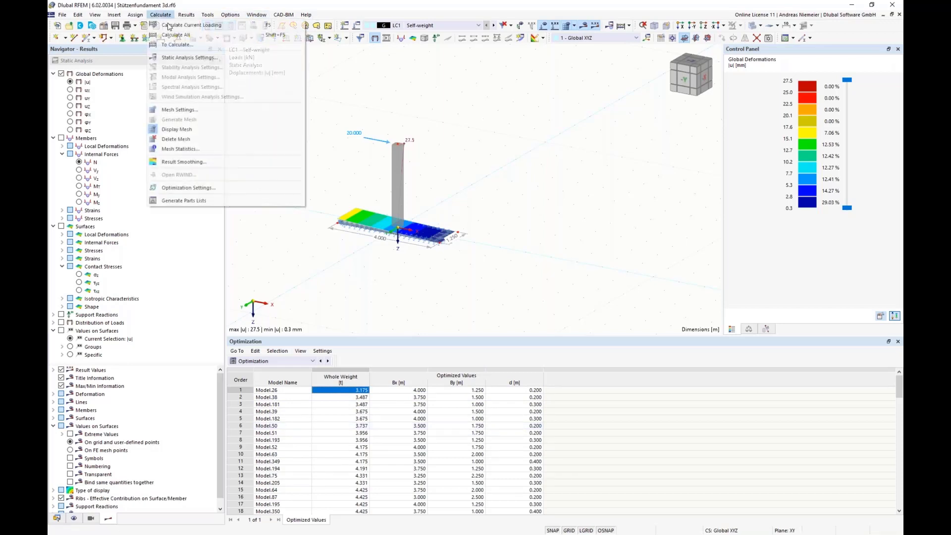
click(193, 188)
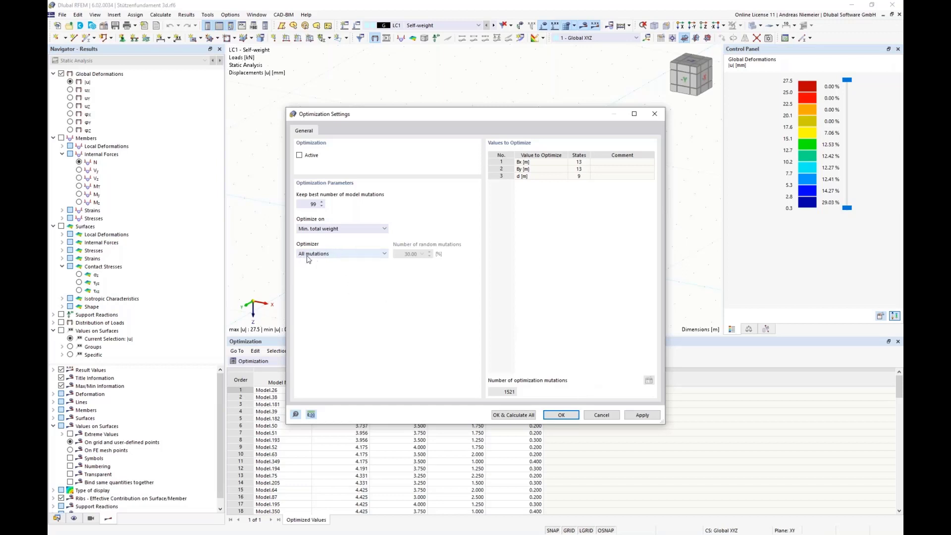
click(341, 258)
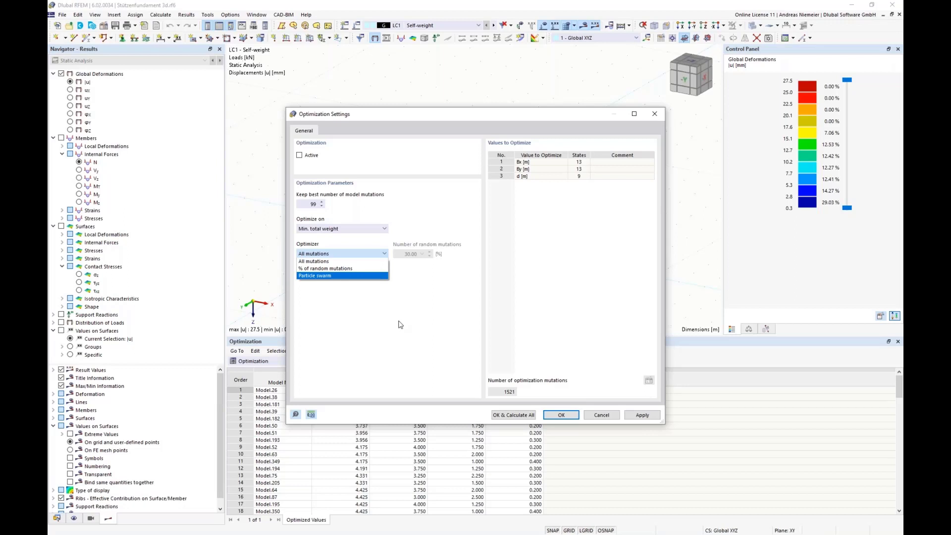
click(497, 327)
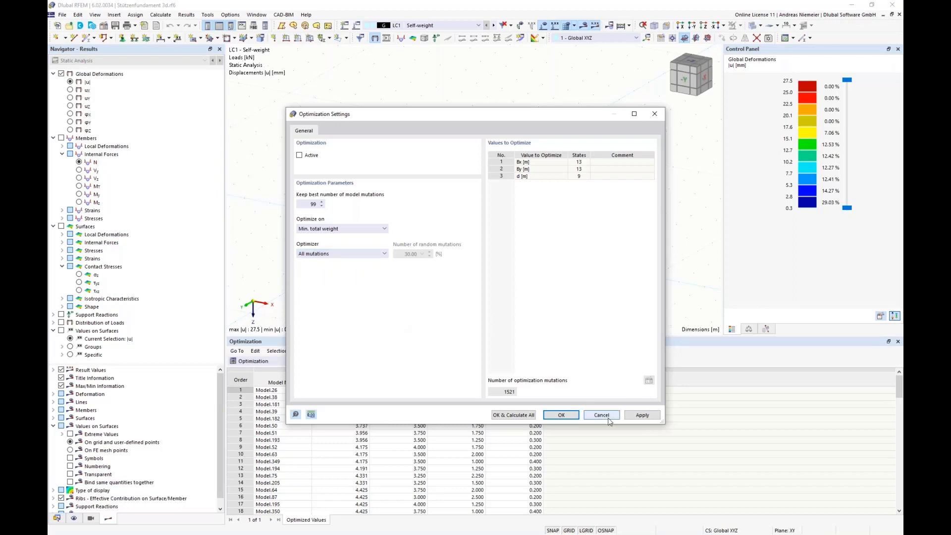
click(561, 414)
Close the model Stützenfundament 3d.rf6 without saving its changes.
click(62, 14)
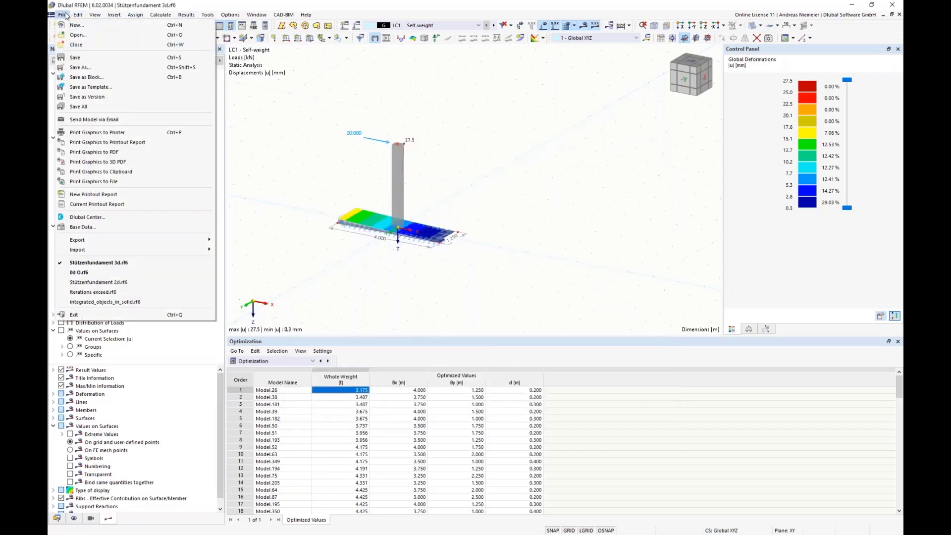
click(69, 41)
click(506, 308)
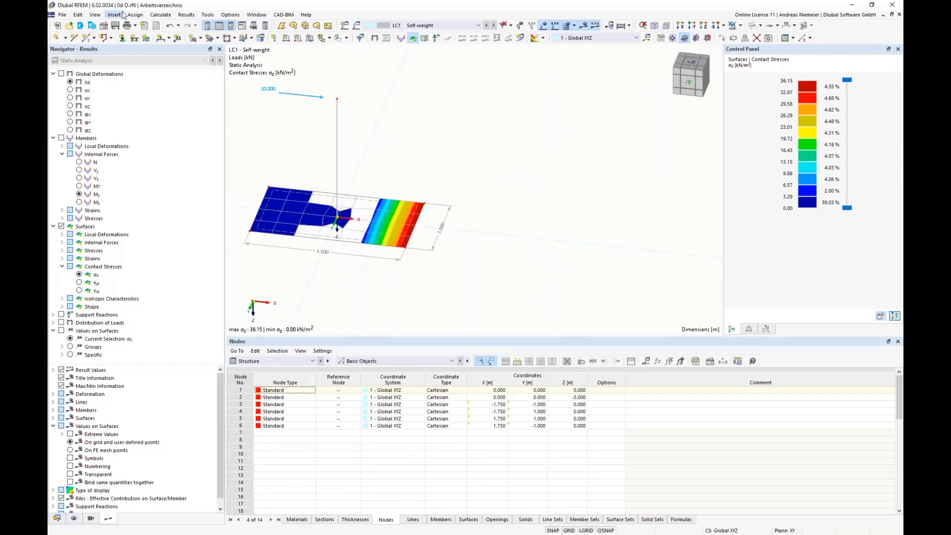
Set the value of global parameter by to 1 m in the 0d O.rf6 model.
scroll(385, 151, up, 1)
middle_drag(385, 151, 460, 125)
scroll(459, 125, down, 1)
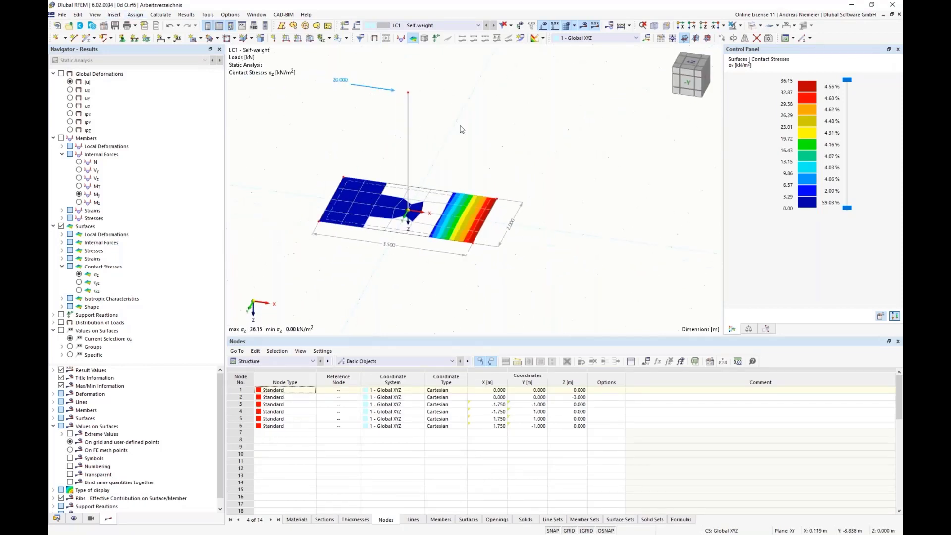
click(646, 361)
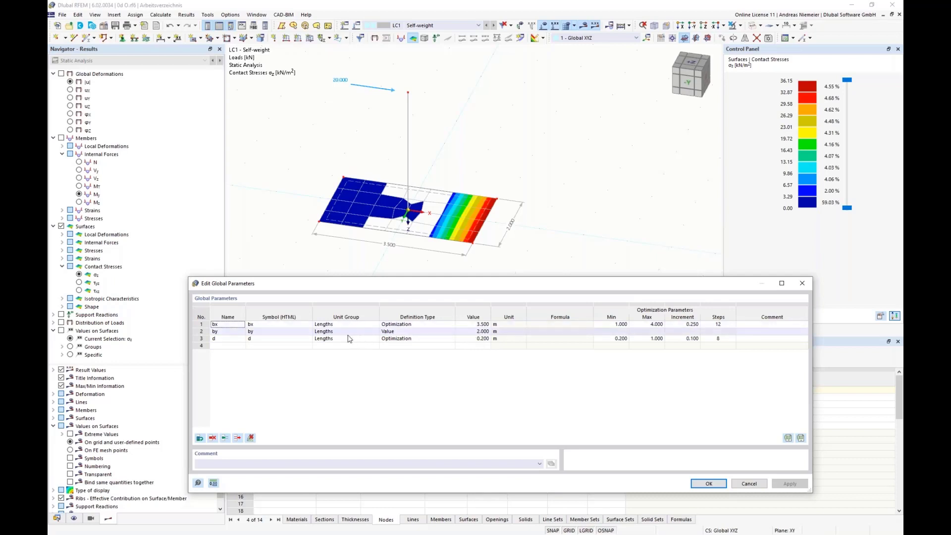
click(465, 332)
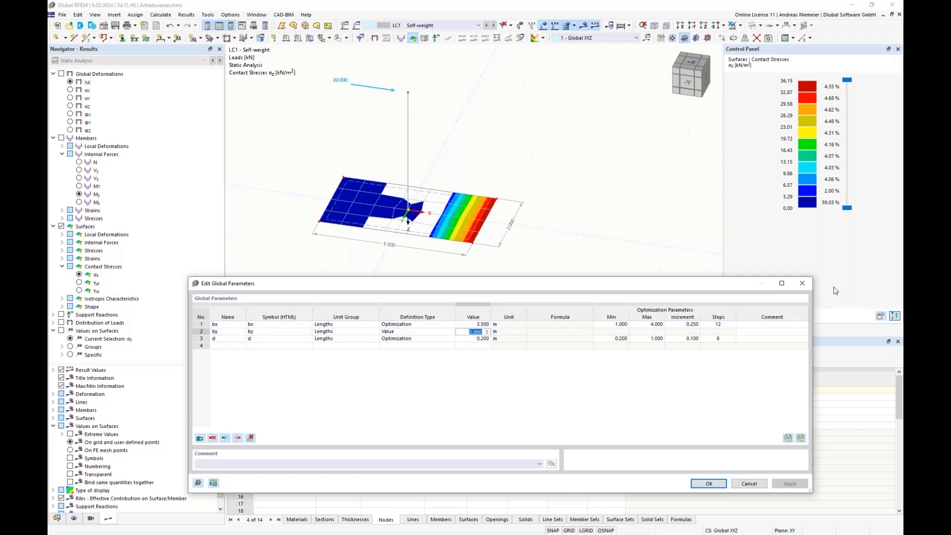
text(1)
drag(558, 332, 556, 338)
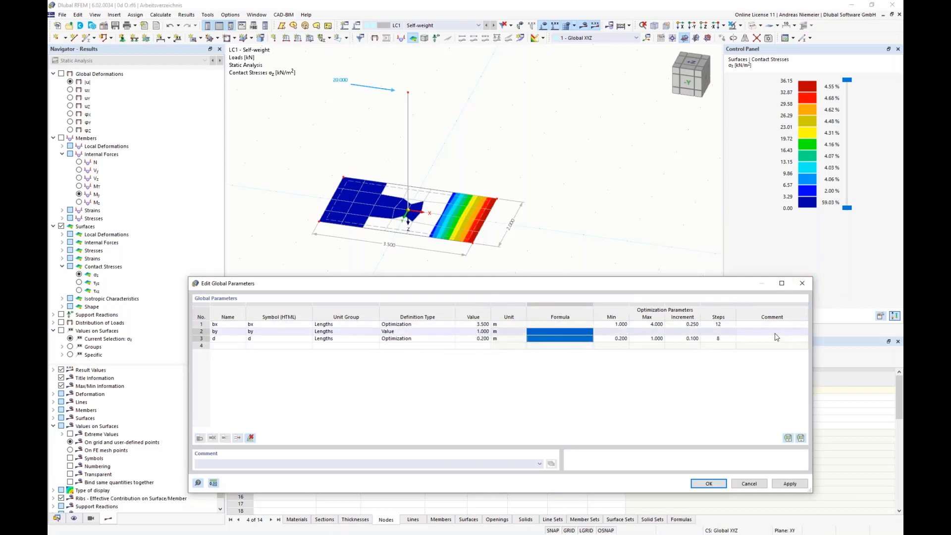
Set the value of global parameter d to 0.6 m and accept the global parameters.
click(474, 324)
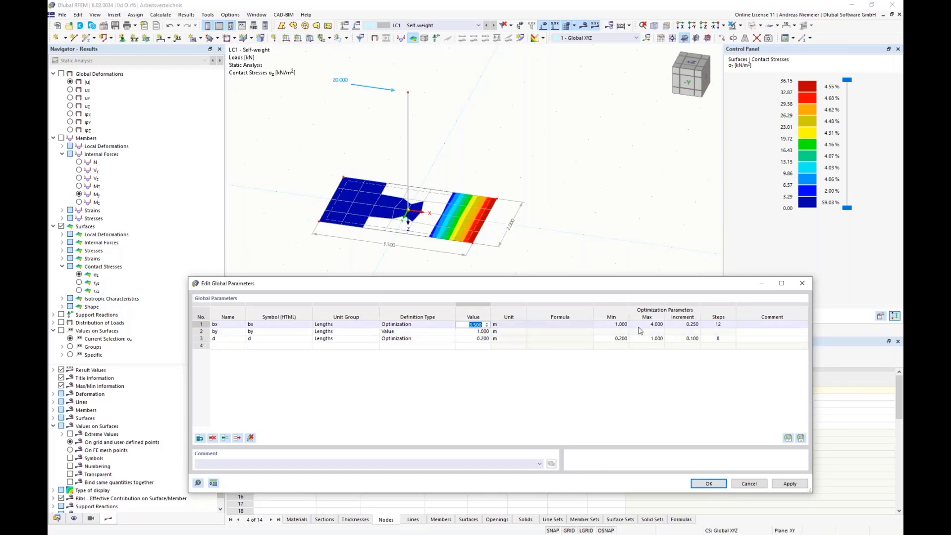
click(472, 339)
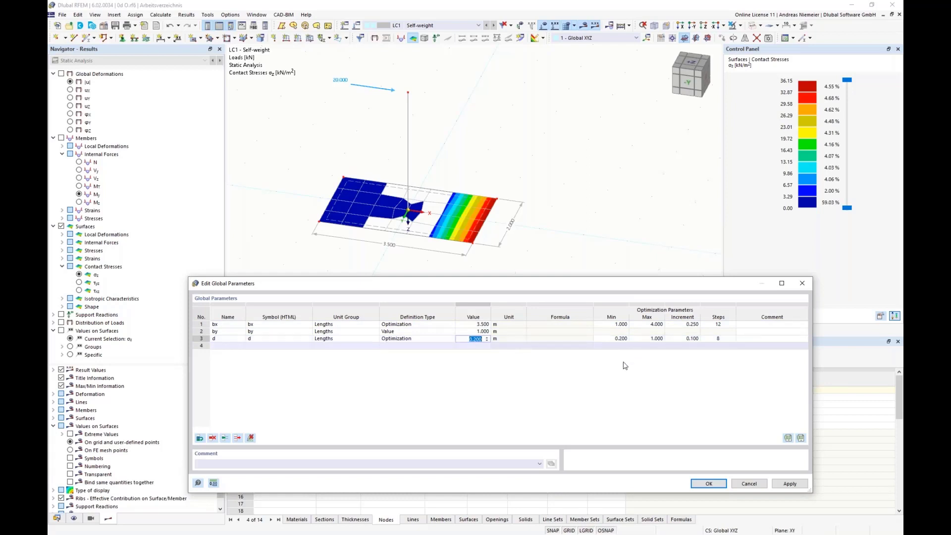
text(0.6)
click(546, 333)
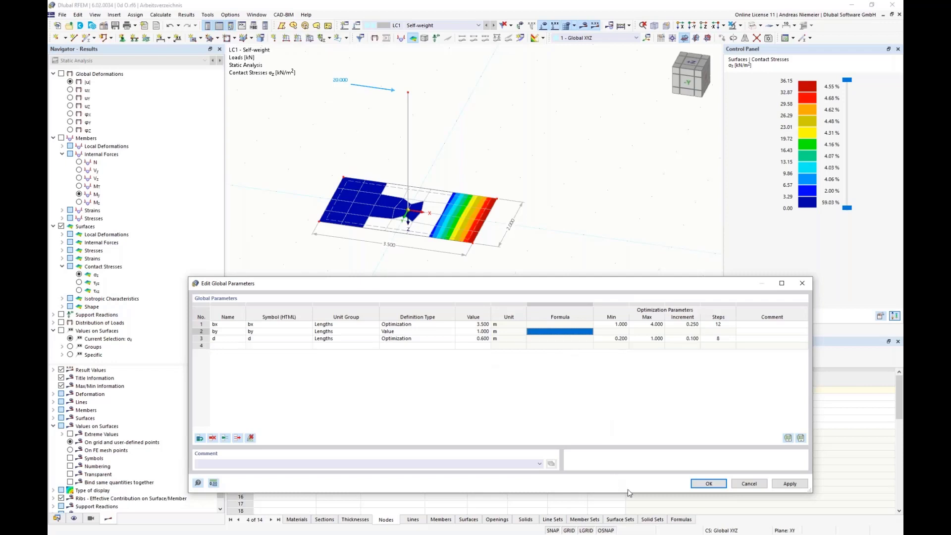
click(706, 484)
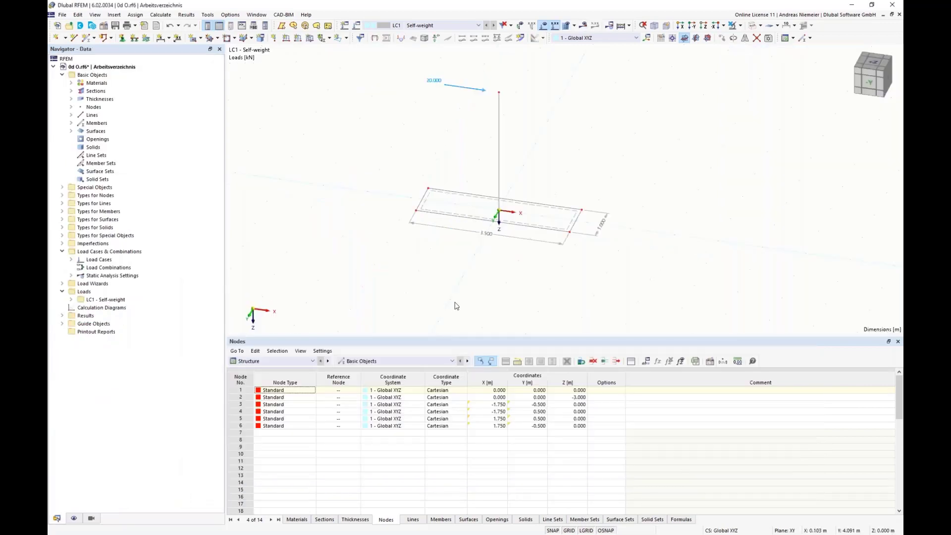
Activate the optimization in the optimization settings and choose Particle swarm as the optimizer.
click(166, 17)
click(203, 188)
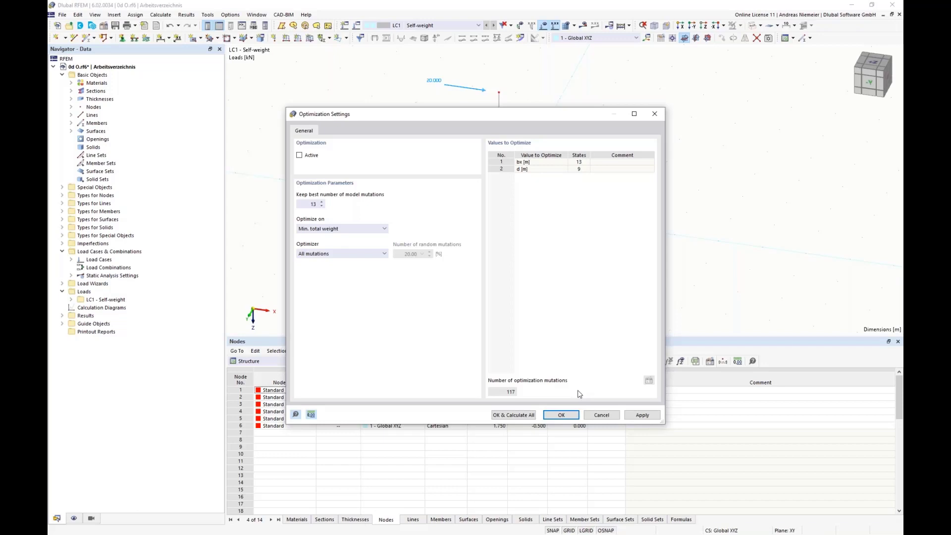
click(299, 155)
click(334, 254)
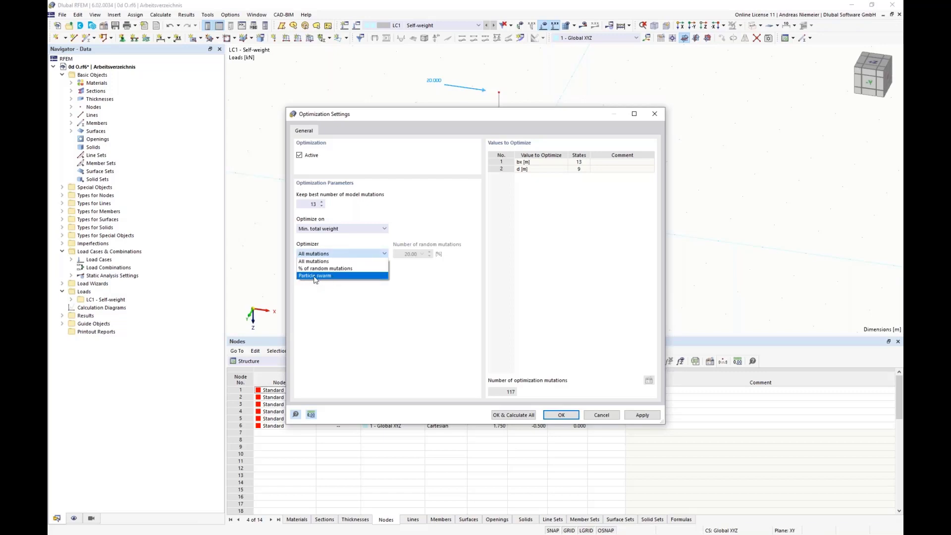
click(317, 270)
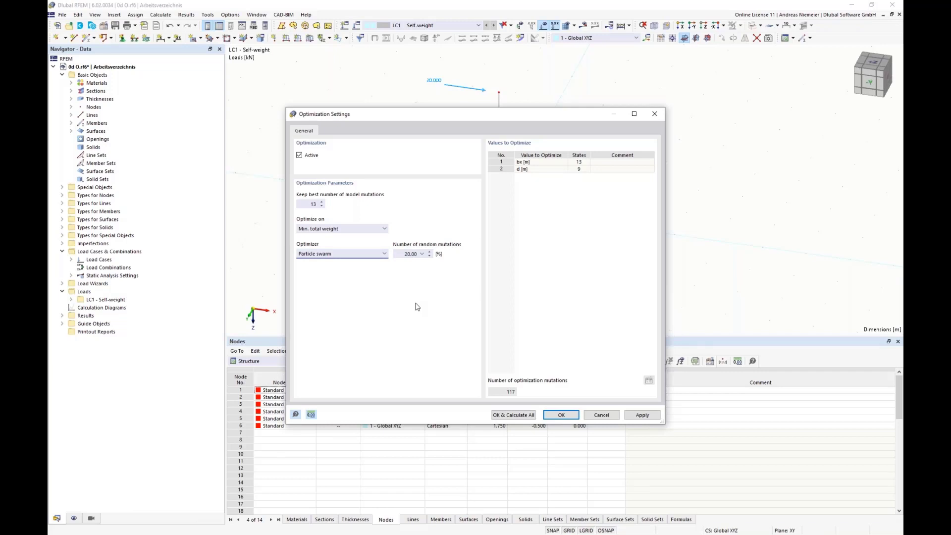
Set the number of best model mutations to keep to 22, start calculating all, and move the progress window off the model.
double_click(409, 254)
click(312, 204)
text(22)
click(513, 416)
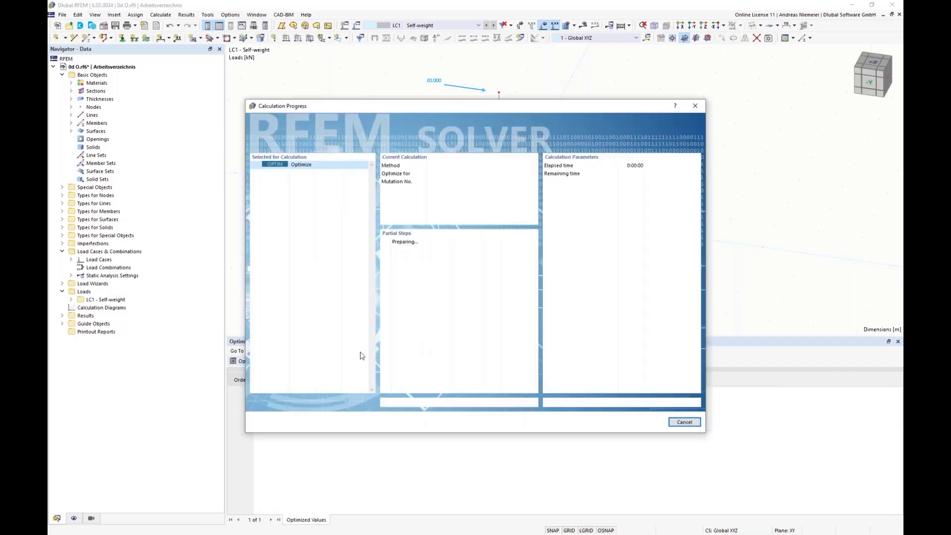
drag(314, 106, 644, 111)
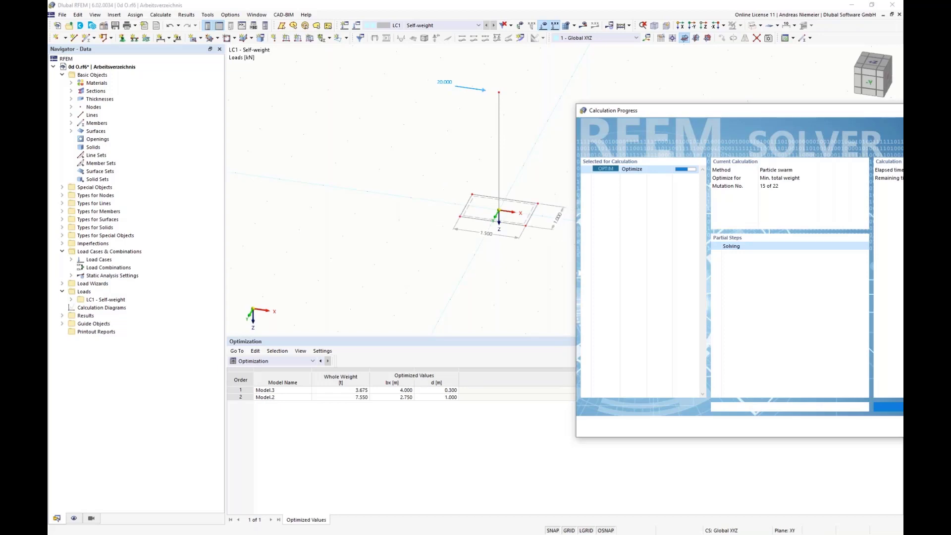
Switch to the sketch in Snagit Editor, widen its canvas beside the existing drawing, and fill the new area white.
key(alt+Tab)
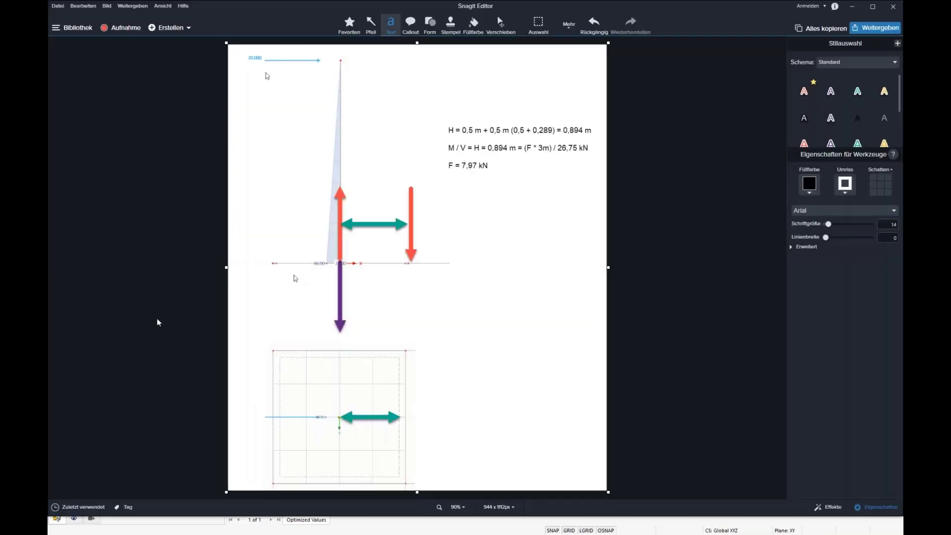
drag(608, 267, 827, 268)
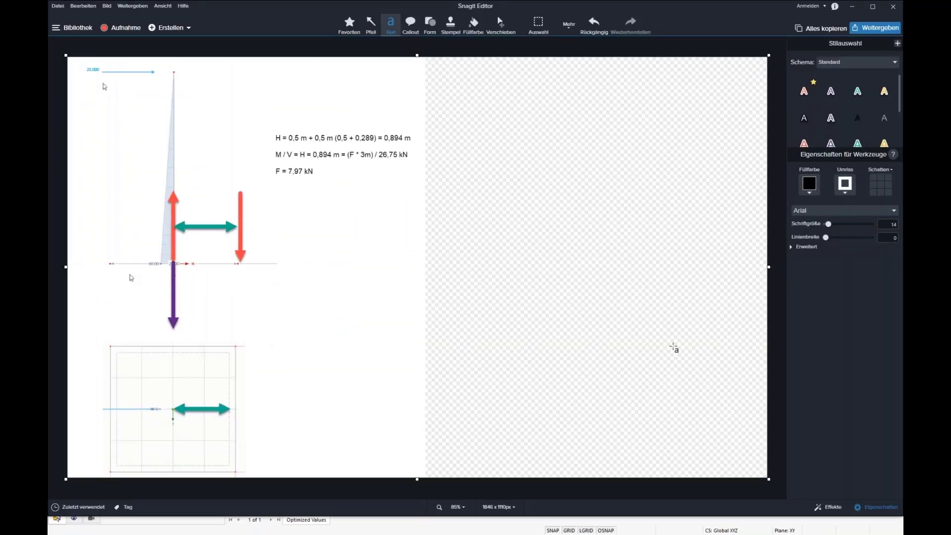
click(473, 24)
click(501, 206)
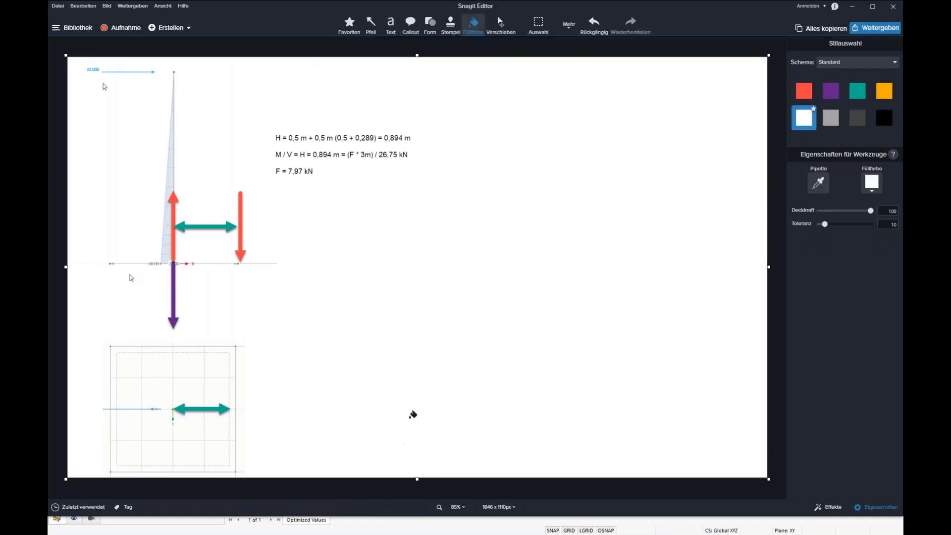
Draw a vertical and a horizontal red arrow from a common origin in the blank area as diagram axes.
click(375, 29)
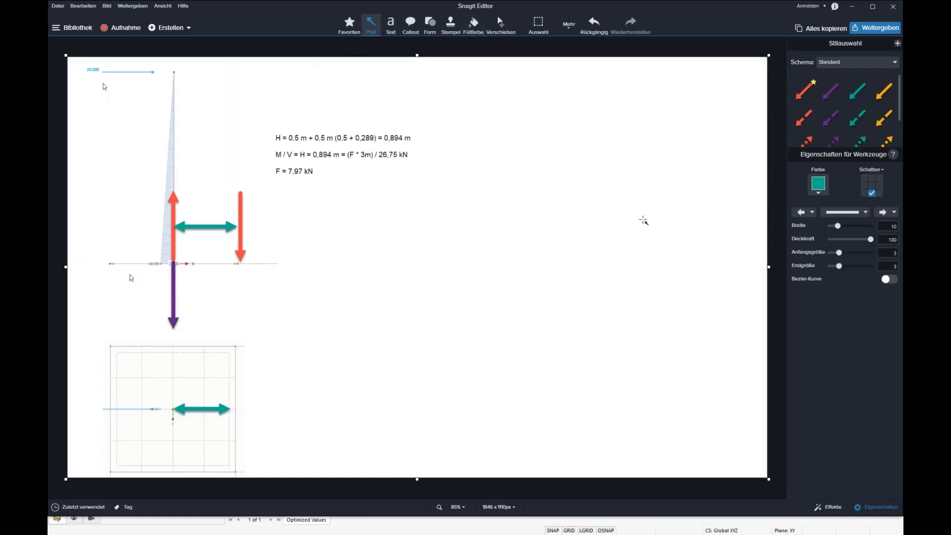
drag(461, 296, 461, 119)
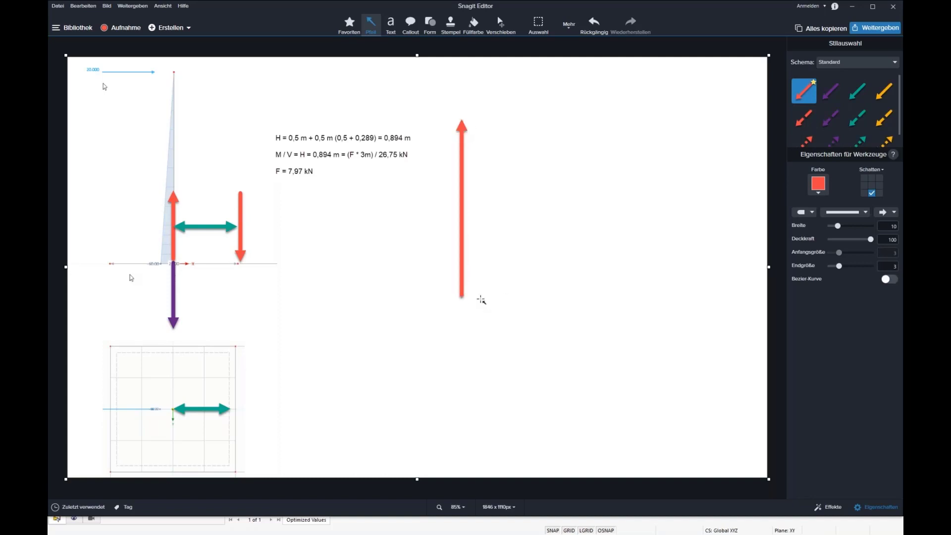
mouse_move(478, 296)
mouse_down()
mouse_move(638, 288)
mouse_move(704, 297)
mouse_move(669, 298)
mouse_move(684, 298)
mouse_move(726, 340)
mouse_up()
Label the diagram's horizontal axis "Bx" just below its arrowhead.
click(391, 25)
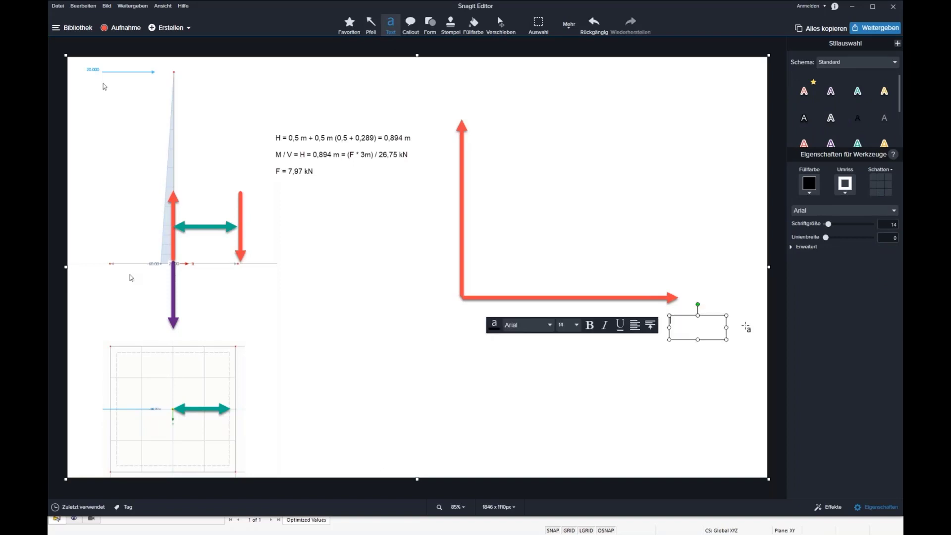
text(Bx)
click(709, 356)
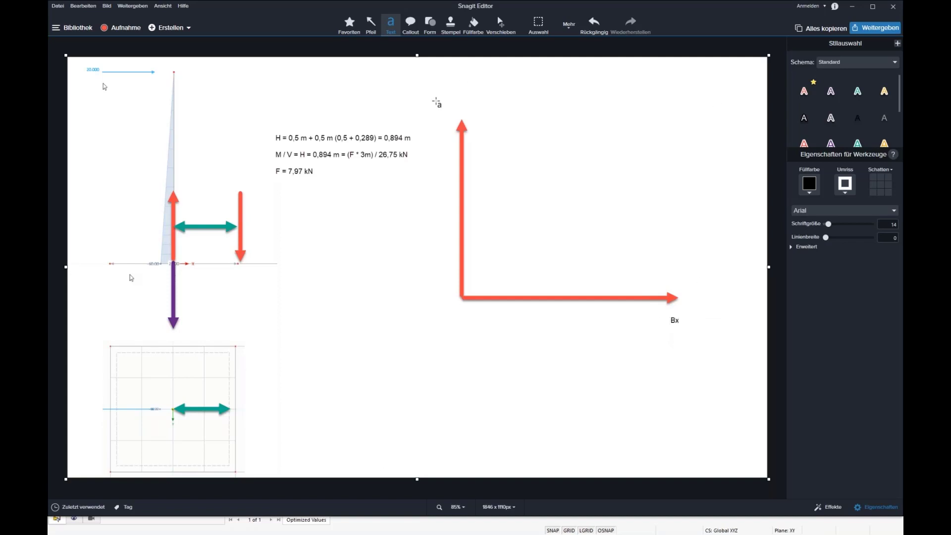
Label the diagram's vertical axis "d" just above its arrowhead.
drag(435, 100, 459, 113)
text(d)
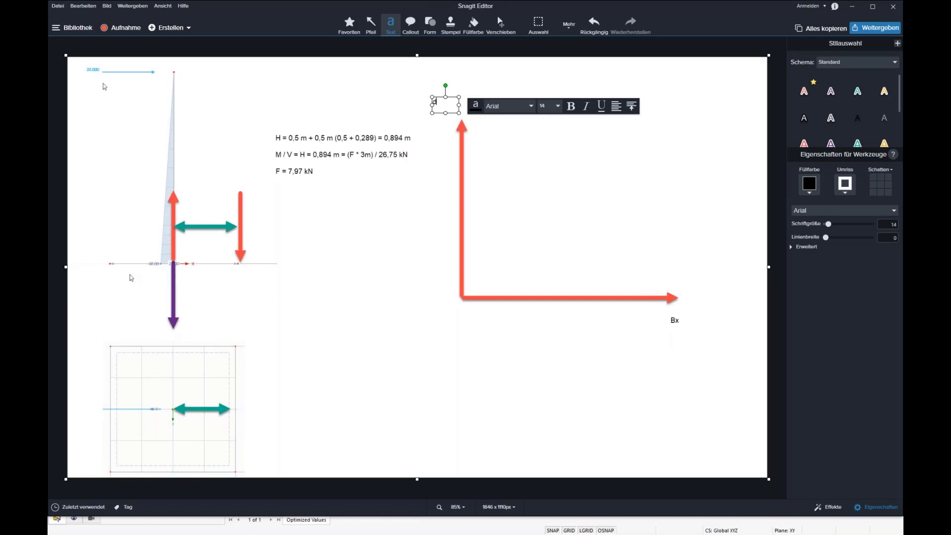
click(382, 79)
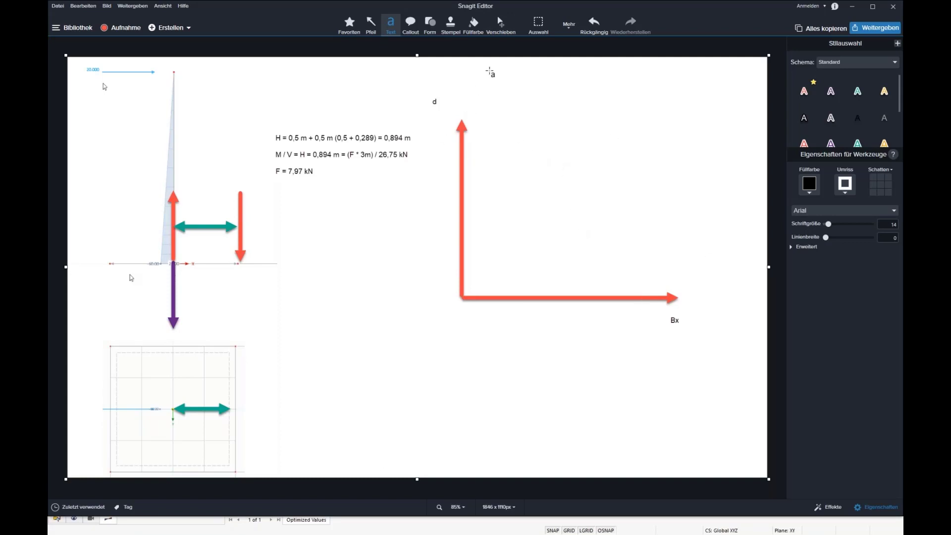
Stamp two blue stars in the diagram, one high near the d axis and one low near Bx, plus a red ellipse as the target area.
click(450, 24)
click(890, 159)
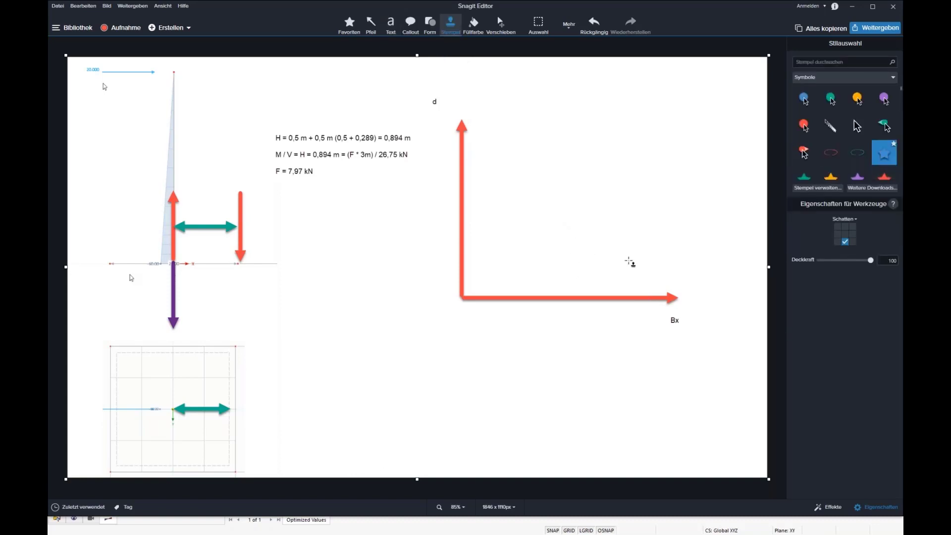
click(625, 259)
click(502, 175)
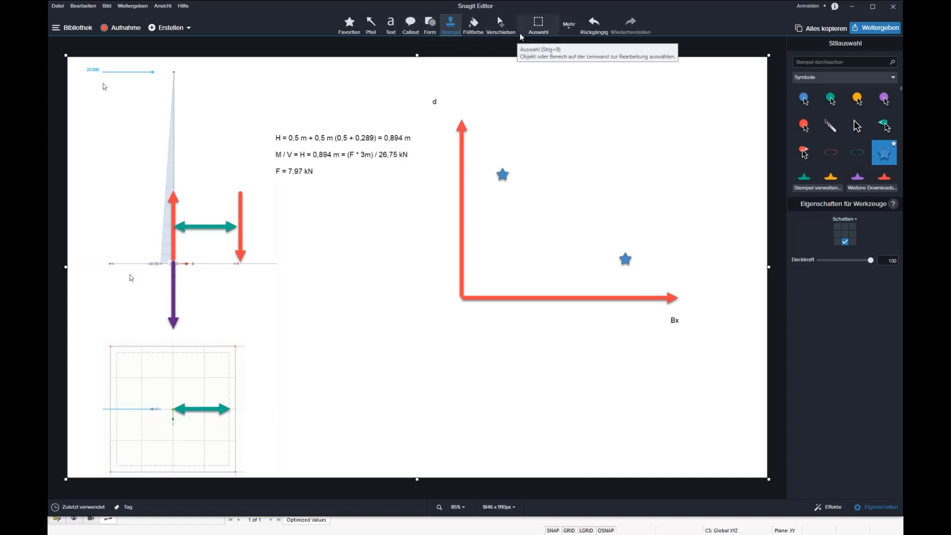
click(831, 152)
click(613, 197)
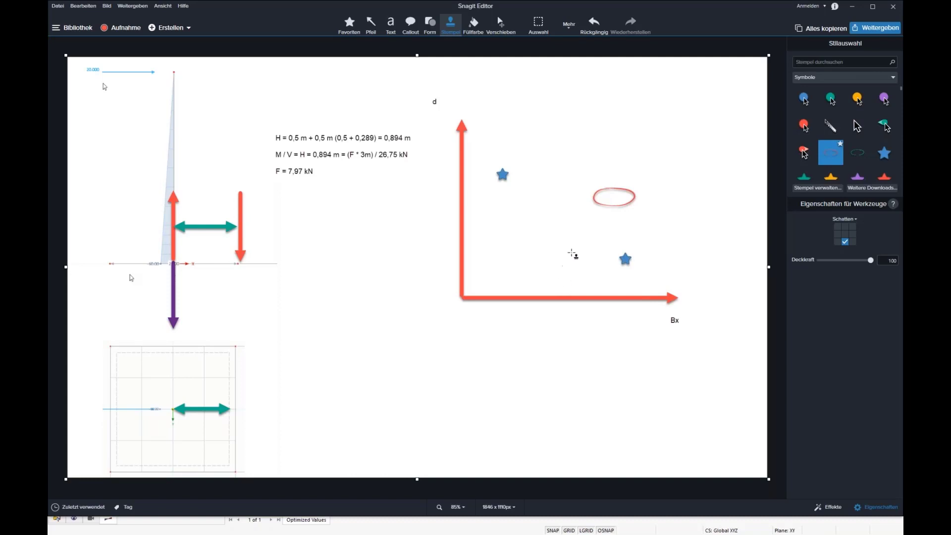
drag(596, 205, 592, 207)
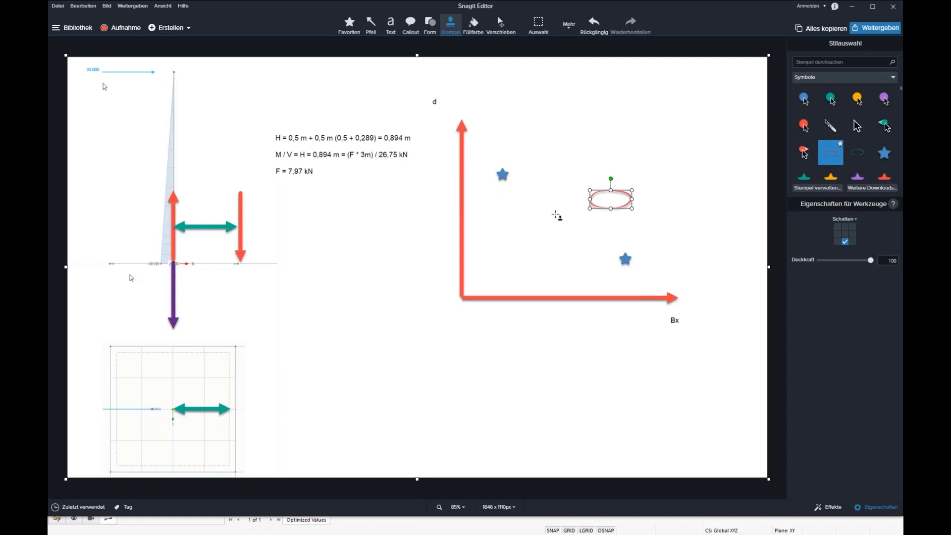
Draw a short green arrow from each star, the lower one pointing towards the d axis and the upper one rising away from it.
click(372, 26)
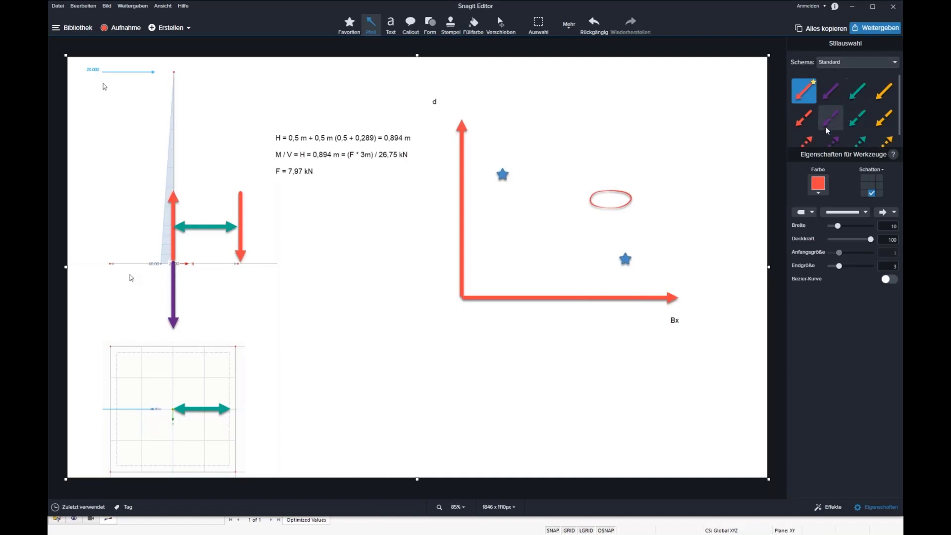
click(858, 91)
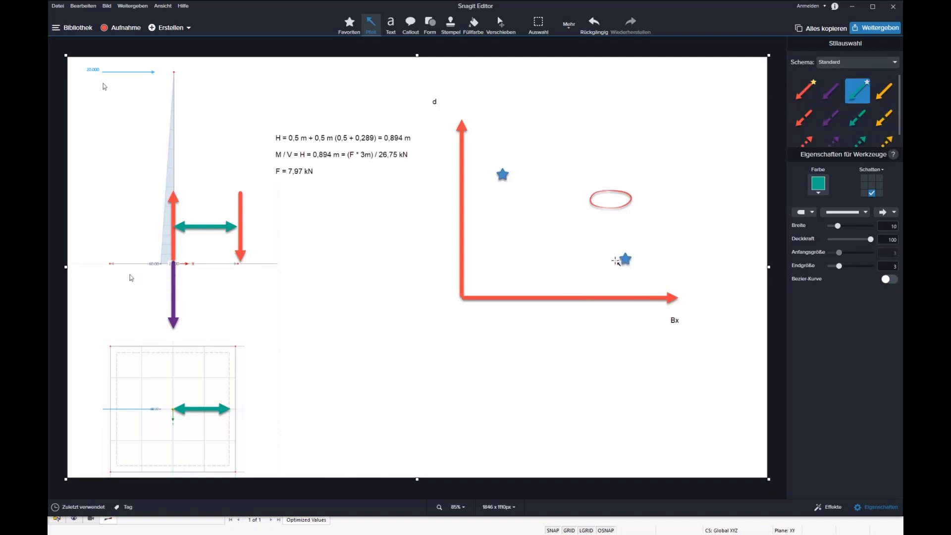
drag(618, 259, 580, 272)
drag(511, 164, 548, 151)
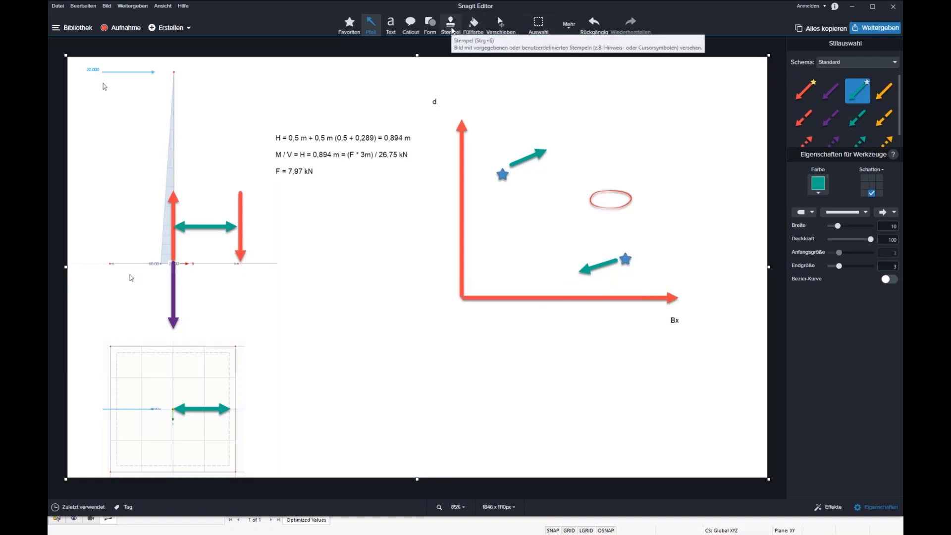
Stamp a blue star at the tip of each of the two green arrows.
click(451, 25)
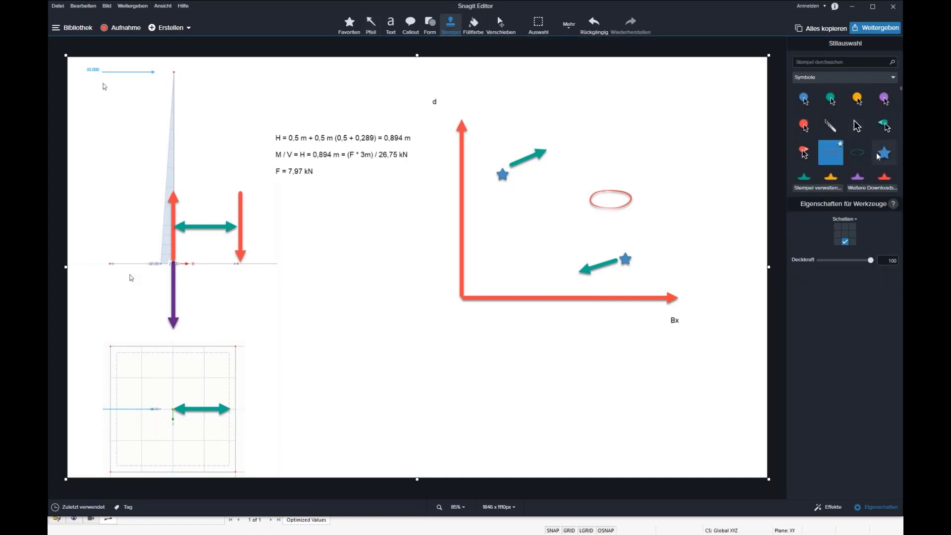
click(574, 274)
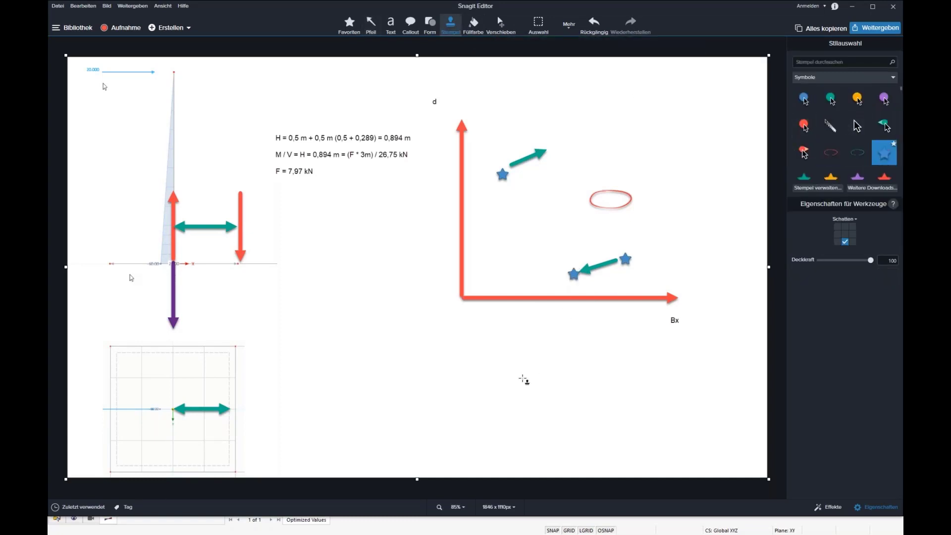
click(551, 147)
Recolour the lower path's starting star yellow and the upper path's second star red.
click(574, 274)
click(624, 259)
click(830, 181)
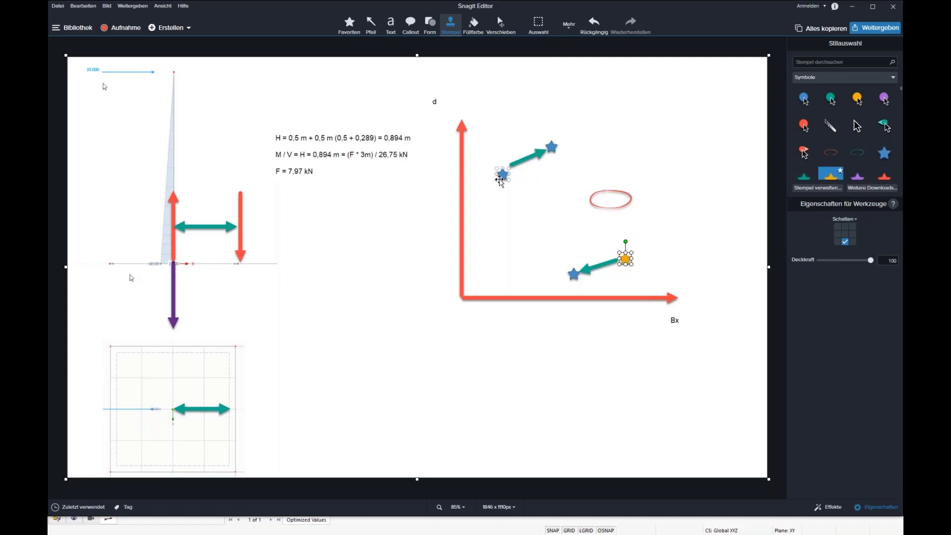
click(555, 147)
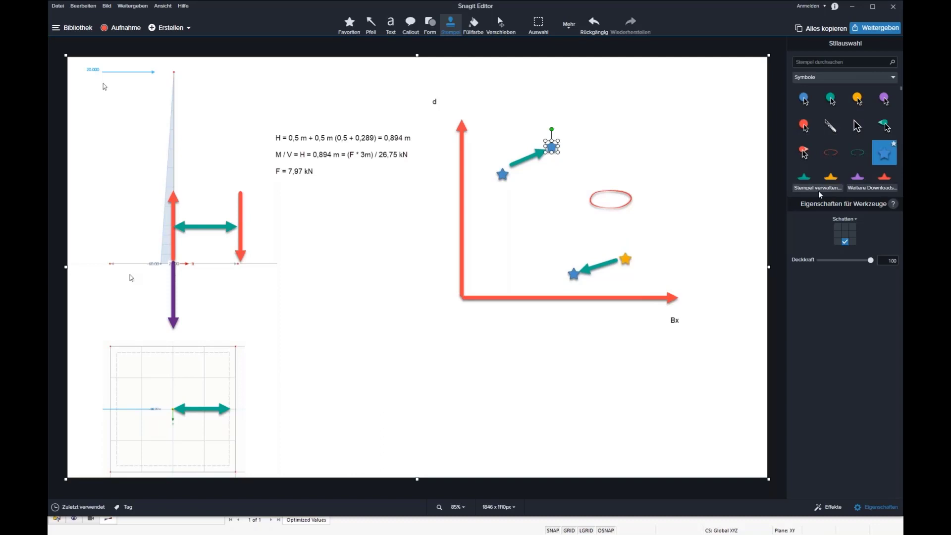
click(831, 176)
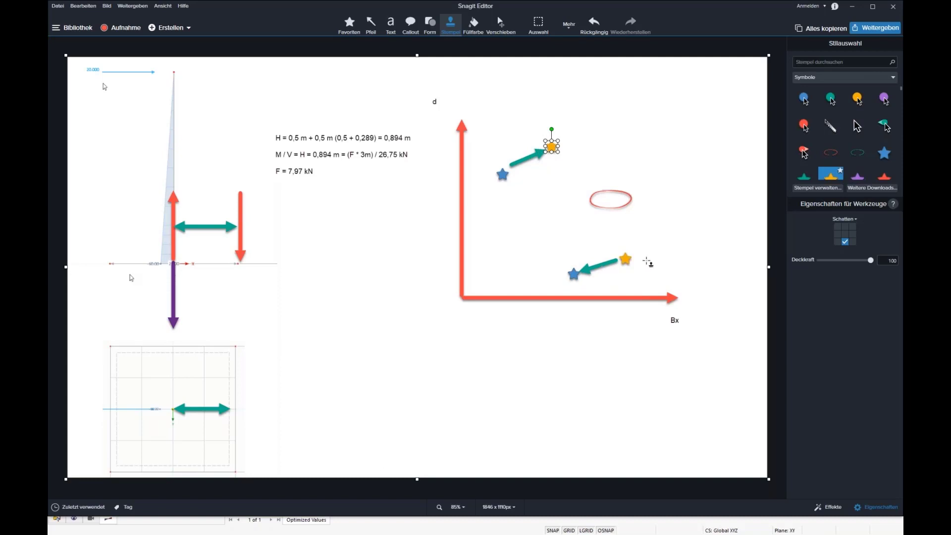
click(884, 177)
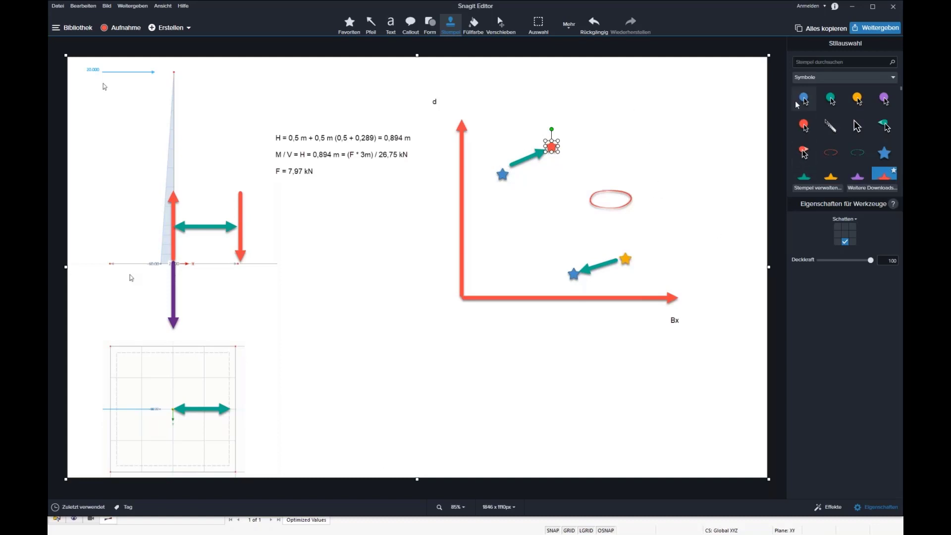
Continue both paths with green arrows, from the lower blue star up towards the ellipse and from the red star further upward.
click(374, 26)
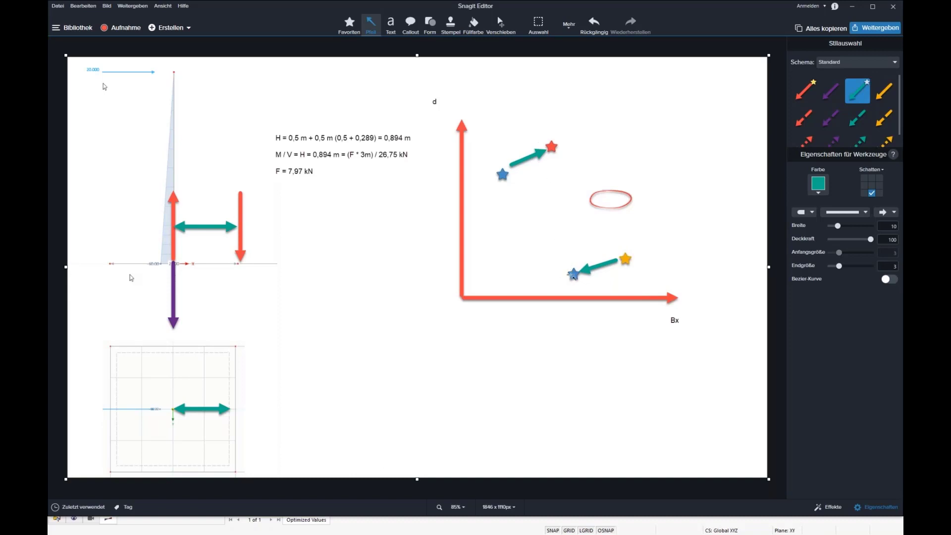
mouse_move(573, 263)
mouse_down()
mouse_move(594, 221)
mouse_move(620, 257)
mouse_move(558, 154)
mouse_move(612, 245)
mouse_move(612, 220)
mouse_move(559, 158)
mouse_move(616, 253)
mouse_move(594, 228)
mouse_up()
drag(555, 142, 597, 127)
drag(579, 133, 599, 129)
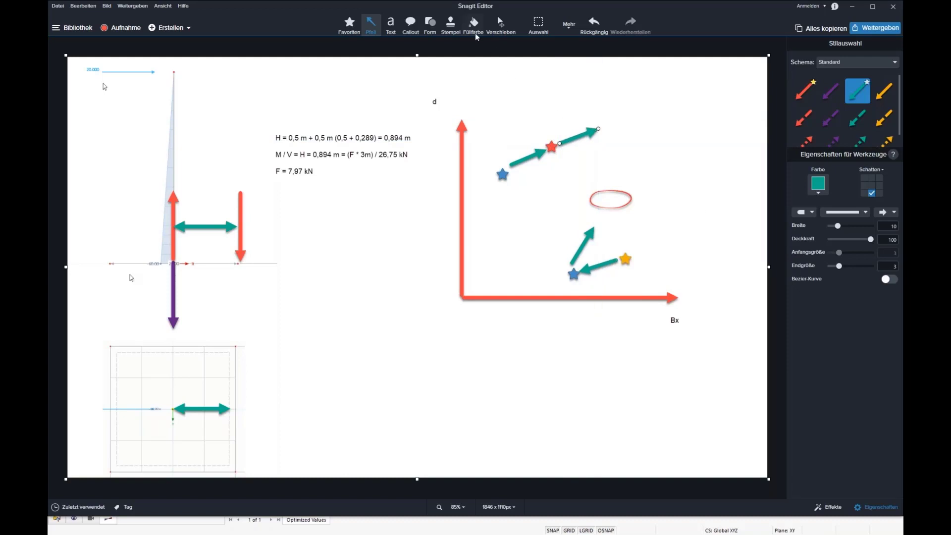
Stamp blue stars at the tips of the second pair of green arrows.
click(450, 27)
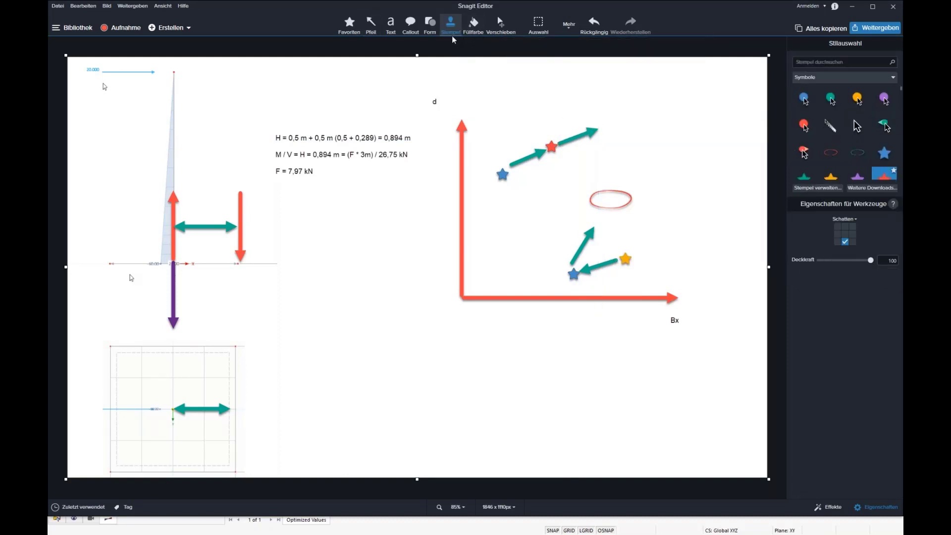
click(884, 153)
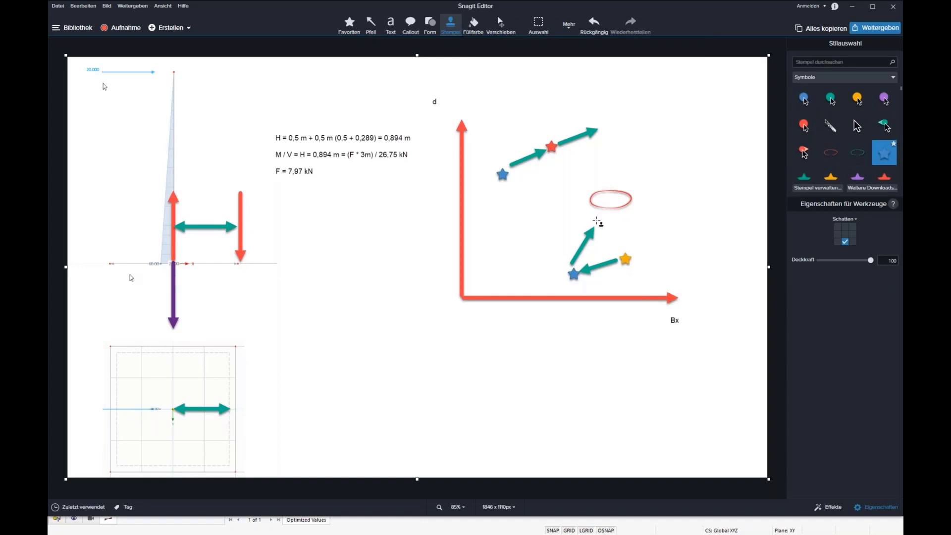
click(595, 223)
click(602, 128)
Recolour the lower path's newest star yellow and its starting star blue.
click(595, 223)
click(595, 224)
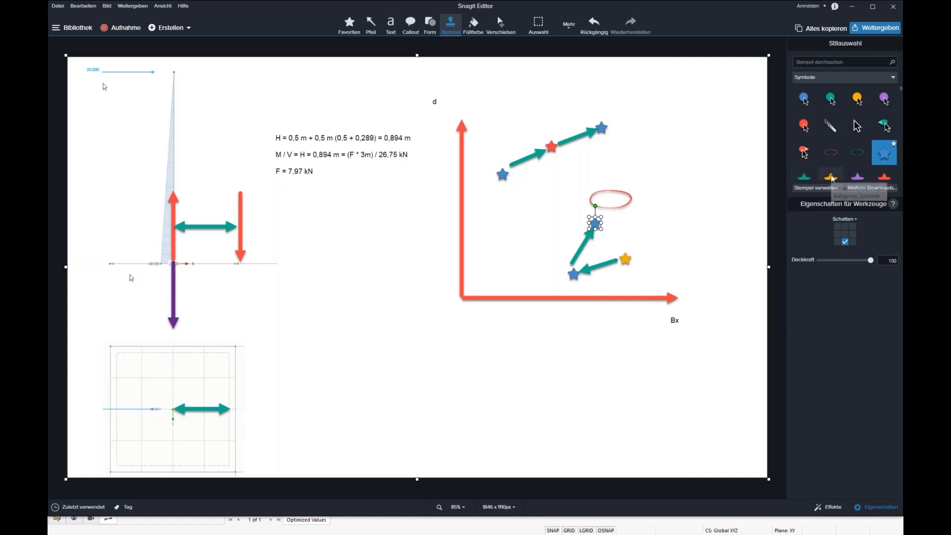
click(832, 176)
click(626, 258)
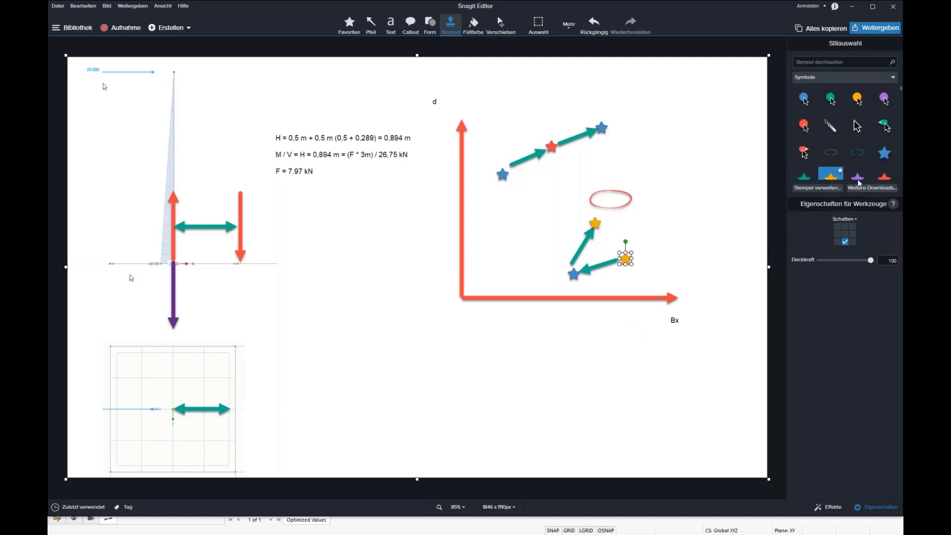
click(884, 153)
click(501, 175)
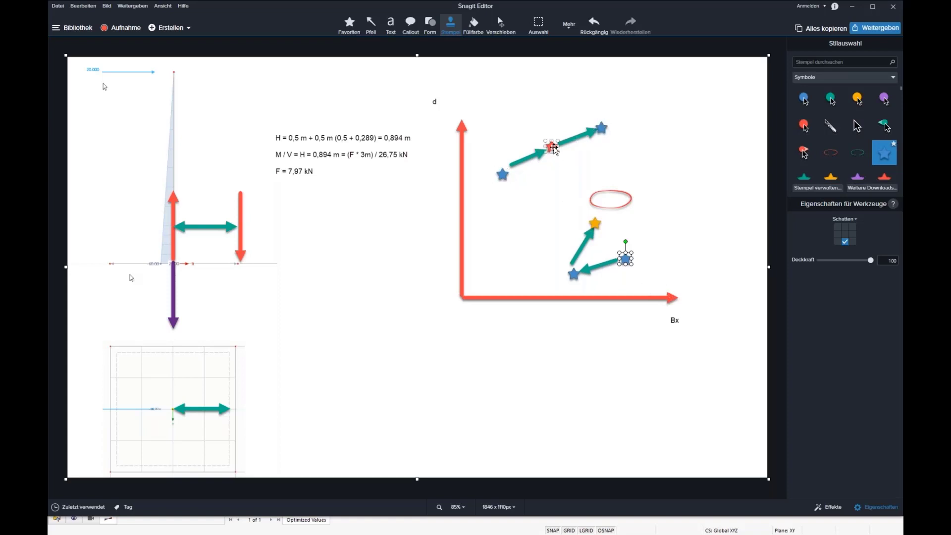
Recolour the upper path's middle star yellow and the lower path's newest star red.
click(553, 147)
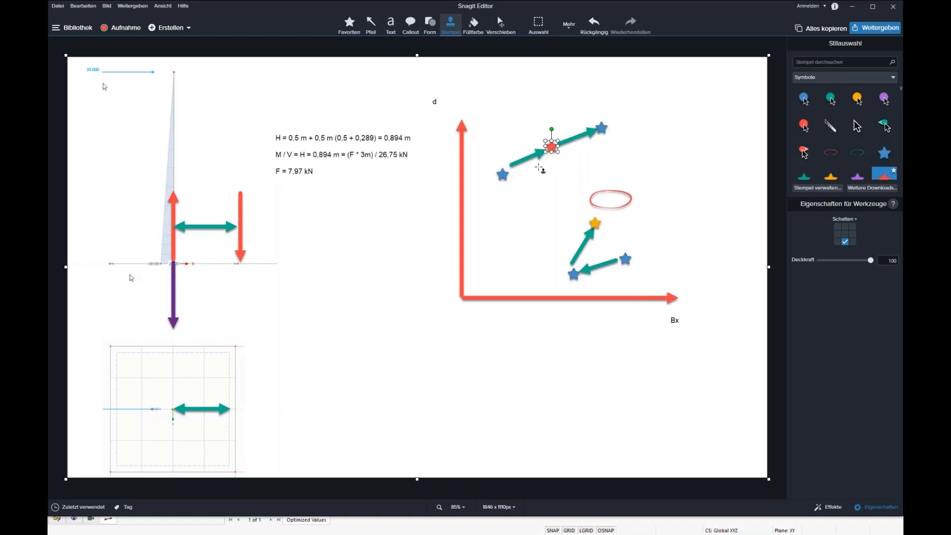
click(601, 127)
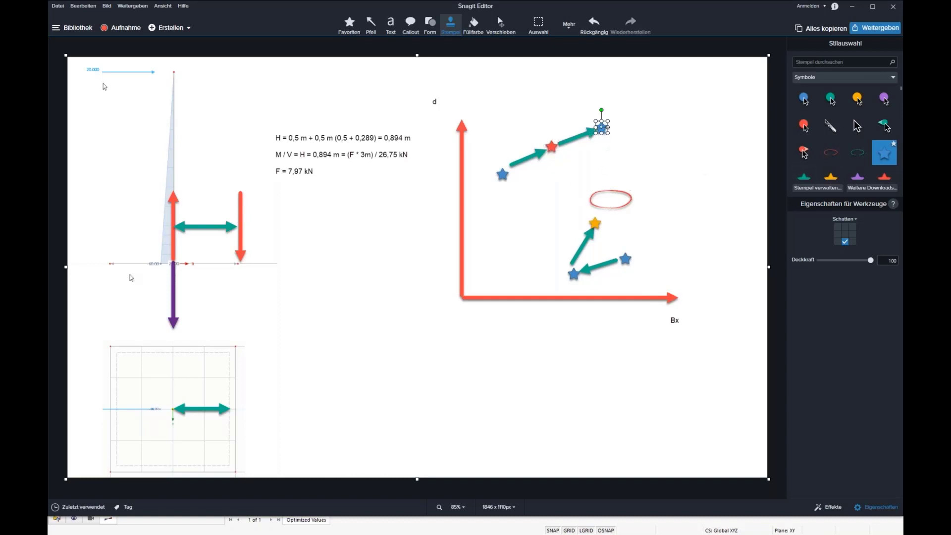
click(551, 147)
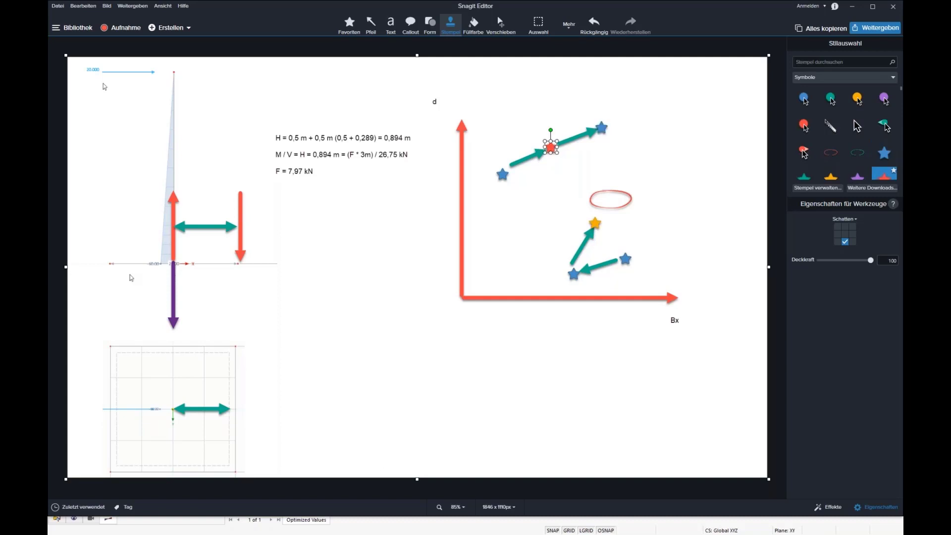
click(831, 176)
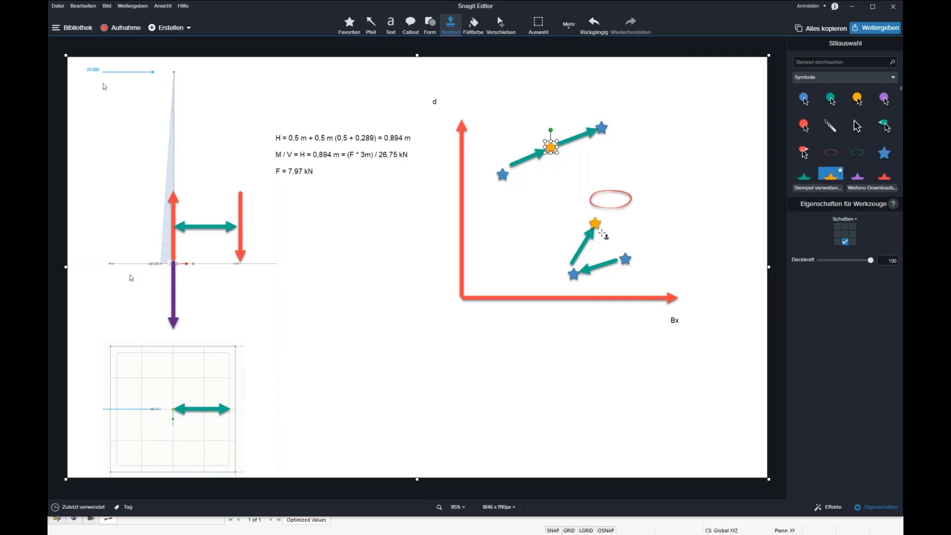
click(596, 224)
click(884, 176)
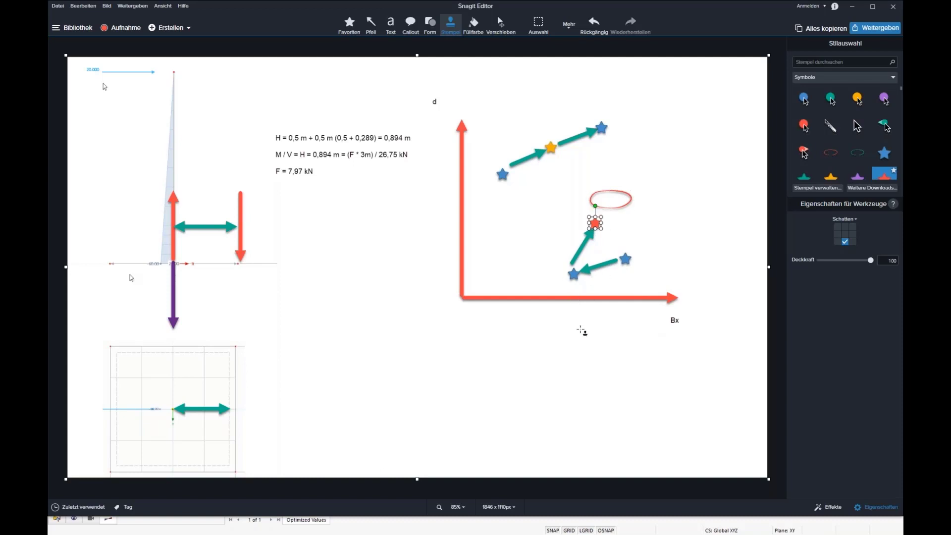
Draw green arrows from the red star up across the ellipse and from the upper path's last star down towards the ellipse area.
click(371, 23)
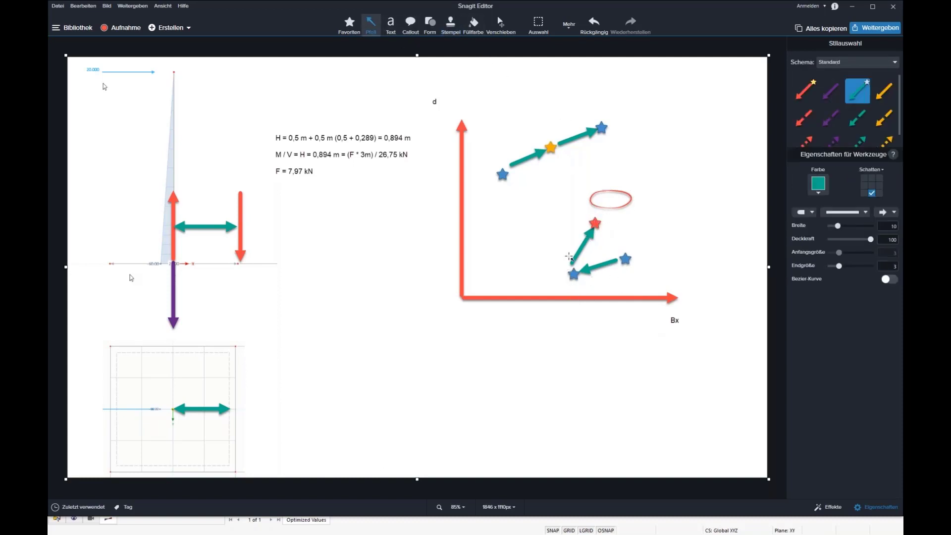
drag(595, 223, 619, 187)
mouse_move(603, 137)
mouse_down()
mouse_move(570, 171)
mouse_move(600, 128)
mouse_move(556, 146)
mouse_move(575, 209)
mouse_move(578, 179)
mouse_up()
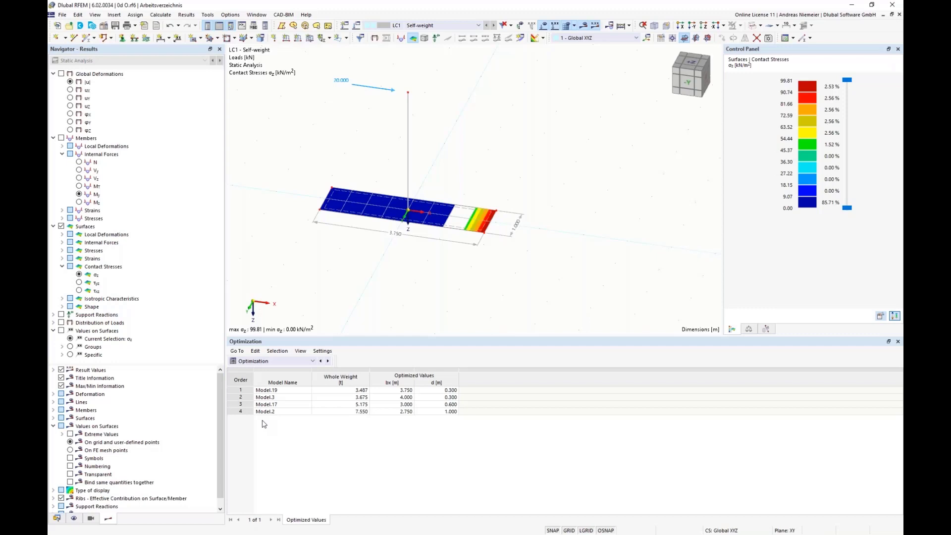
Select the whole weight of the first-ranked model in RFEM's optimization results.
click(346, 390)
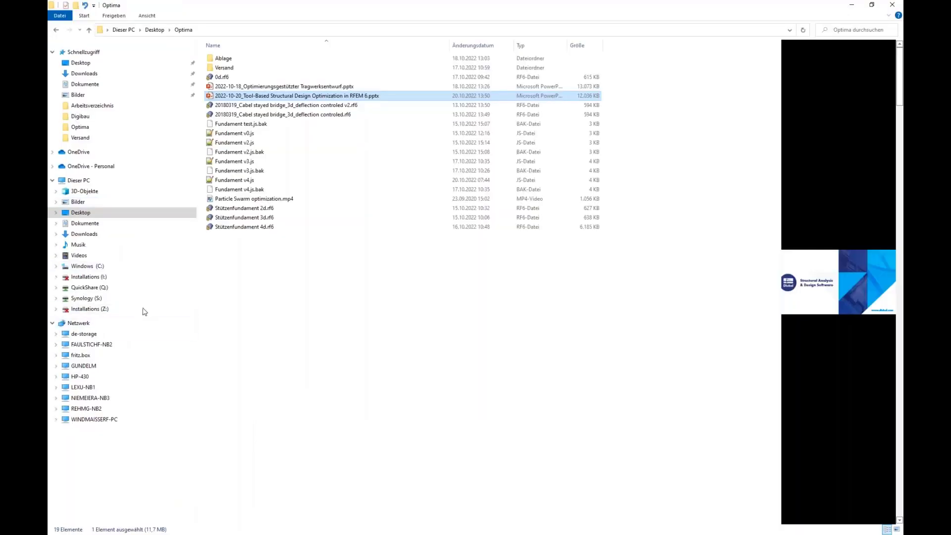
Open the script Fundament v4.js from the Optima folder, review its code to the end, and close it.
double_click(242, 181)
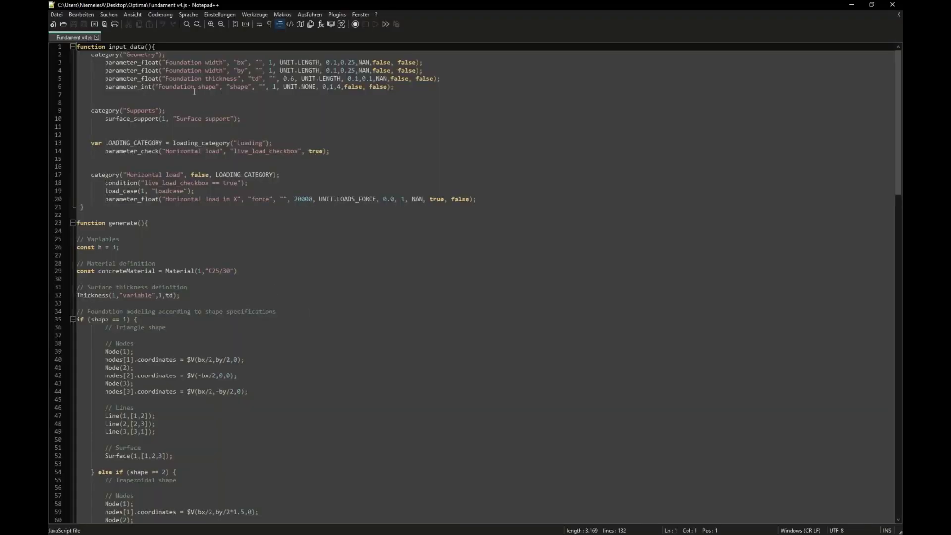
scroll(194, 90, down, 20)
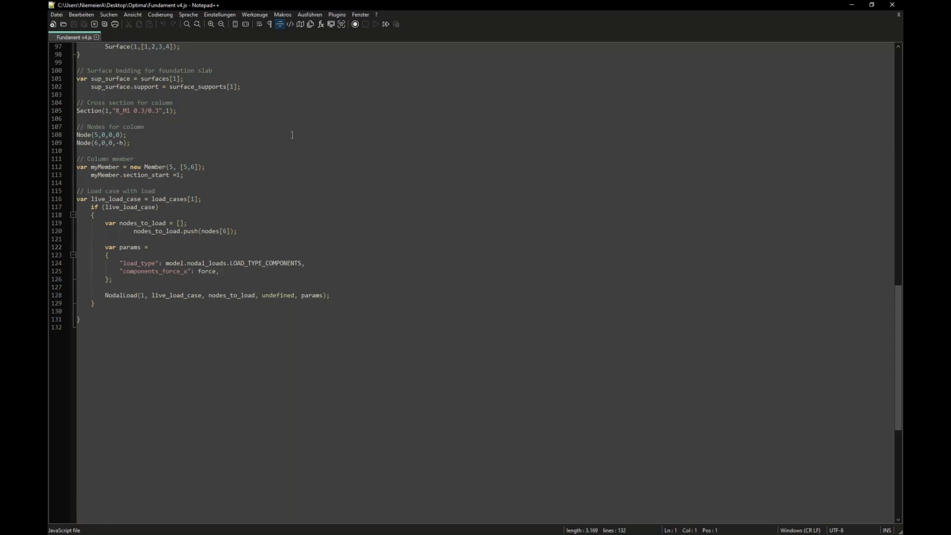
click(892, 5)
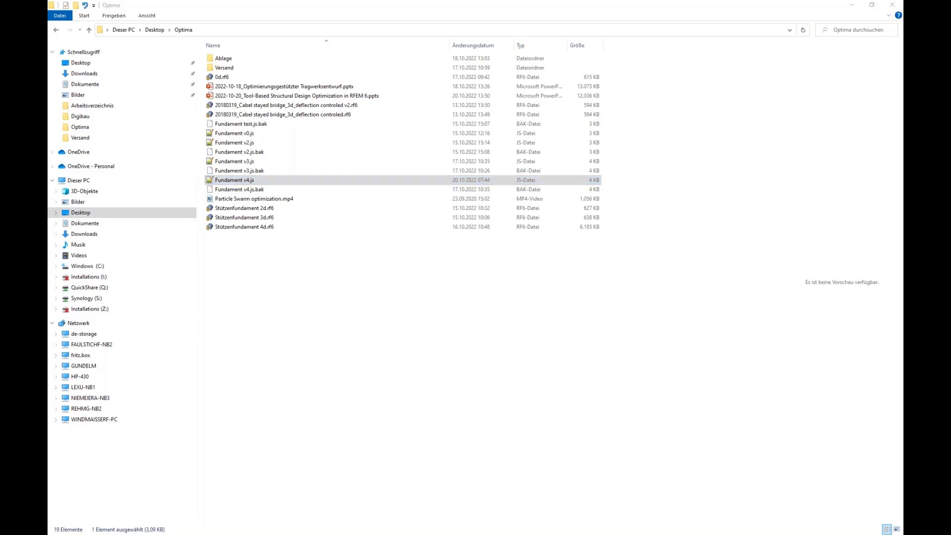
Switch to RFEM and start saving the footing model as a block named "Webinar Opti".
key(alt+Tab)
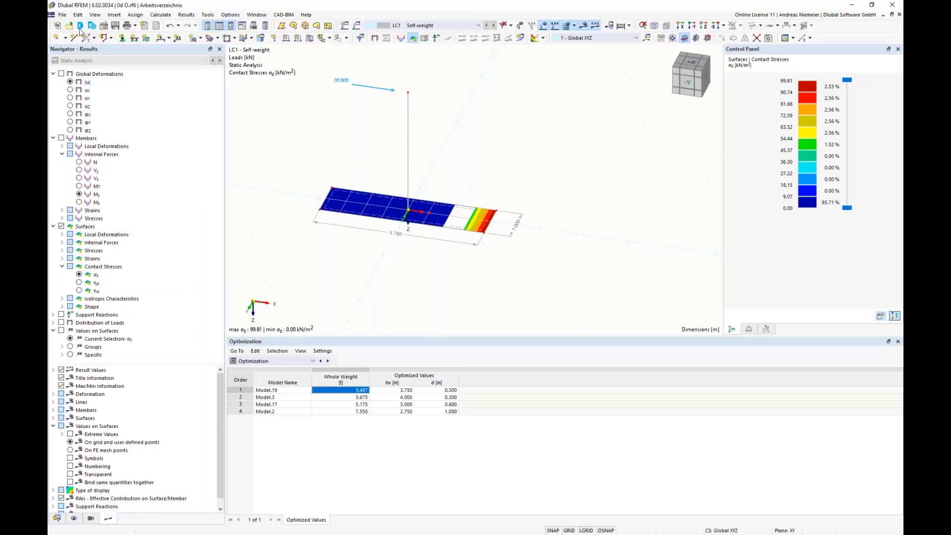
click(62, 15)
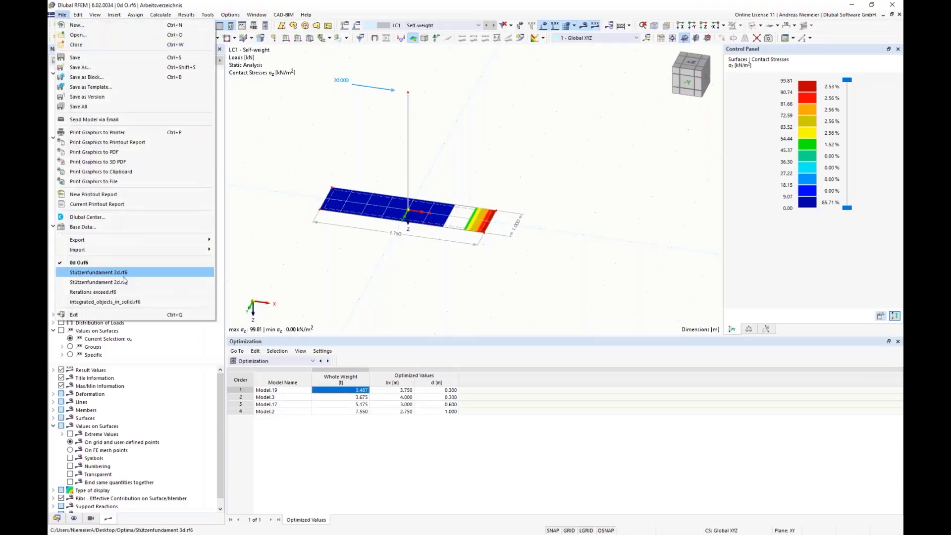
click(123, 79)
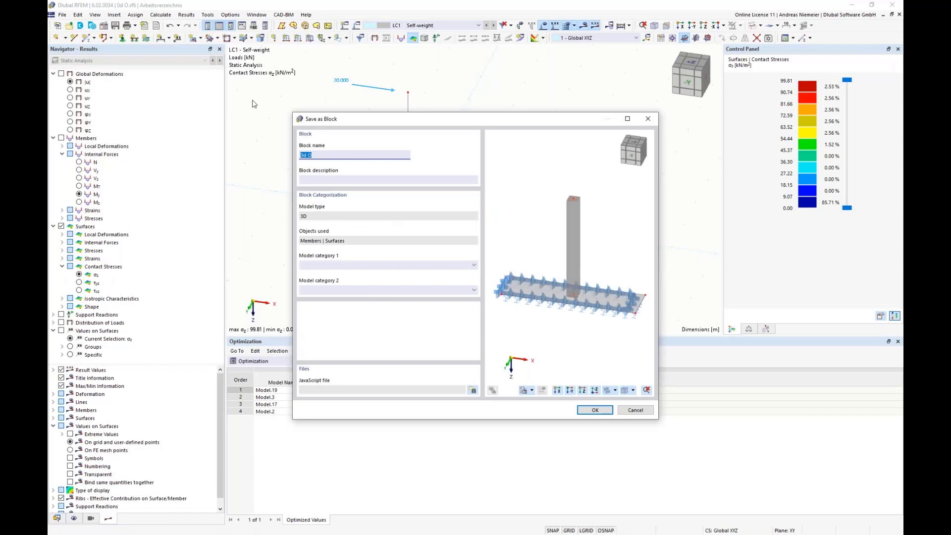
text(Webinar Opti)
click(317, 179)
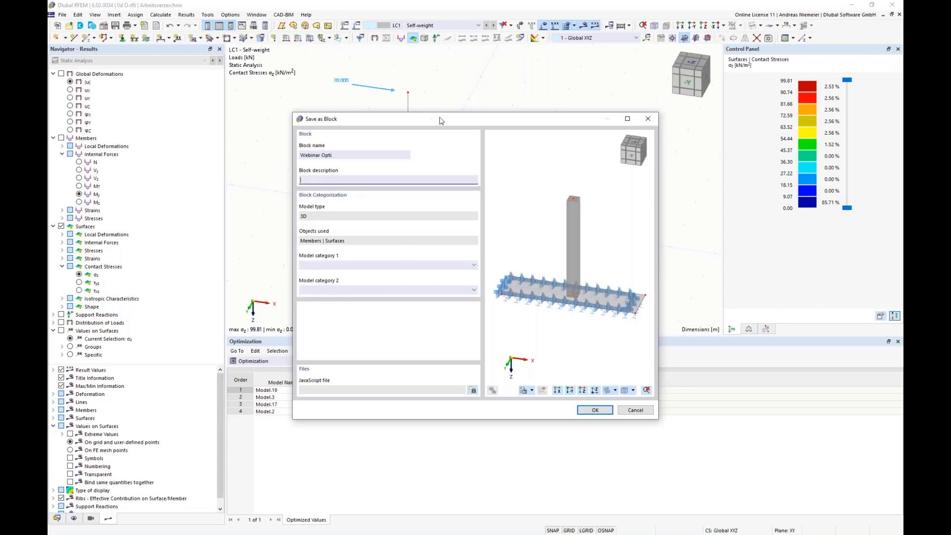
drag(440, 119, 177, 203)
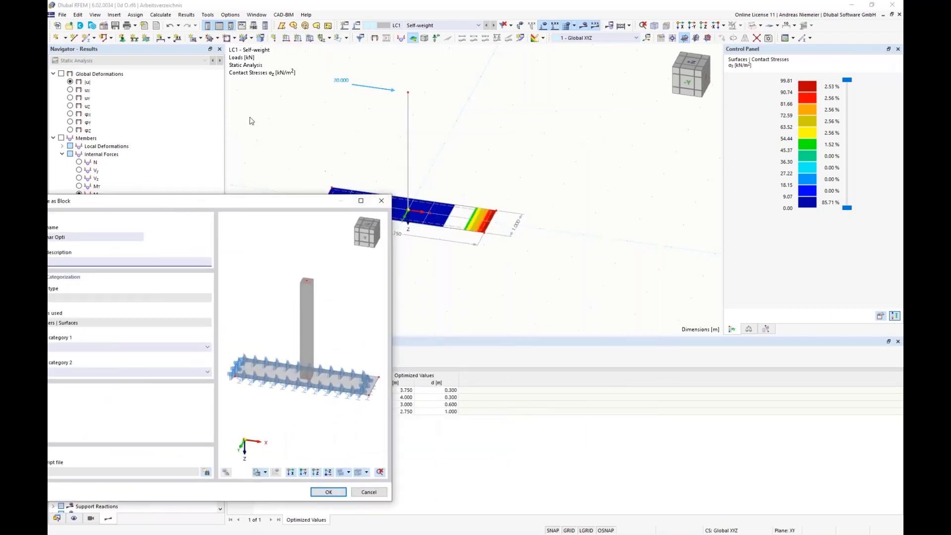
drag(253, 207, 488, 127)
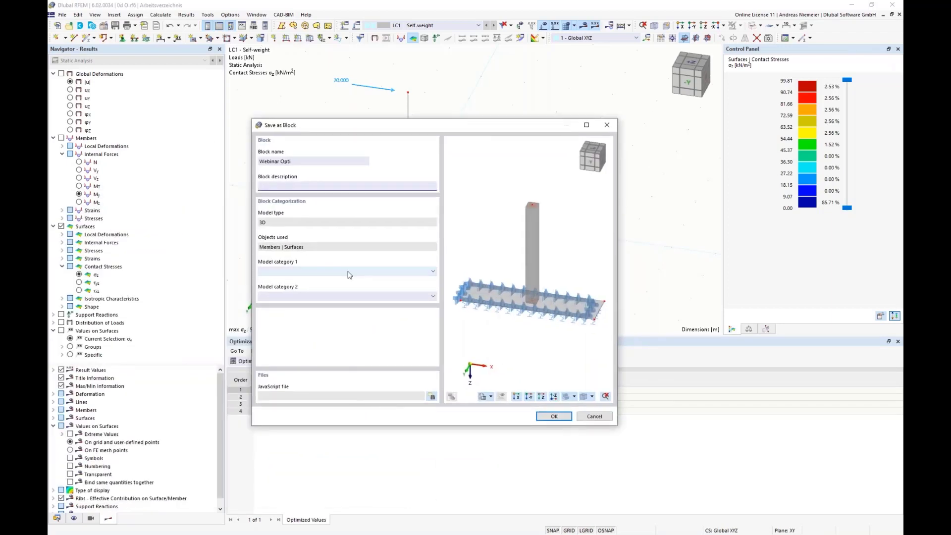
Set the block's first model category to Others.
click(296, 272)
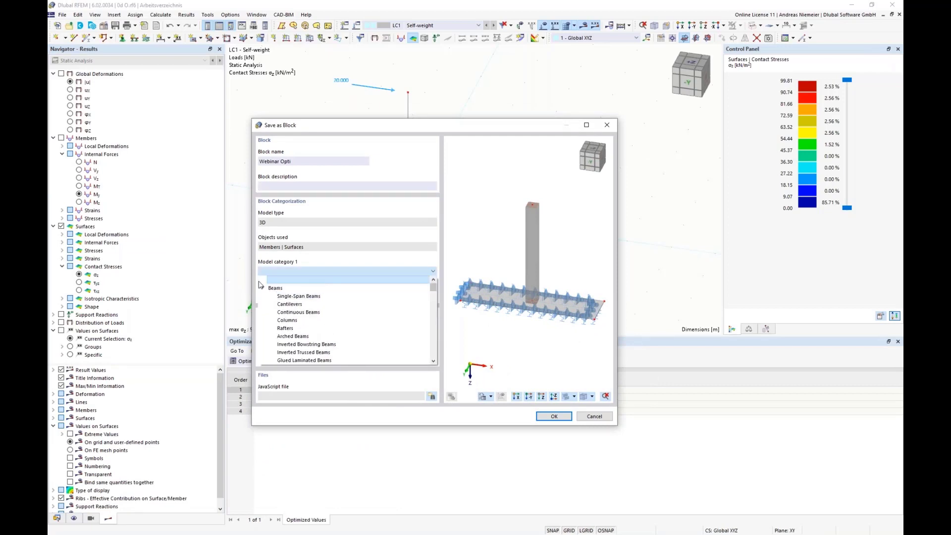
click(262, 288)
click(262, 296)
click(262, 303)
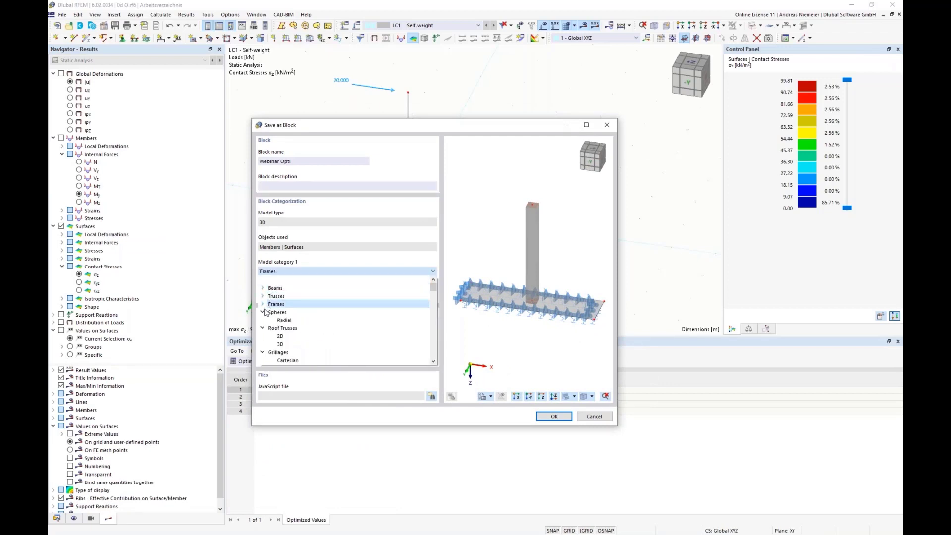
click(262, 312)
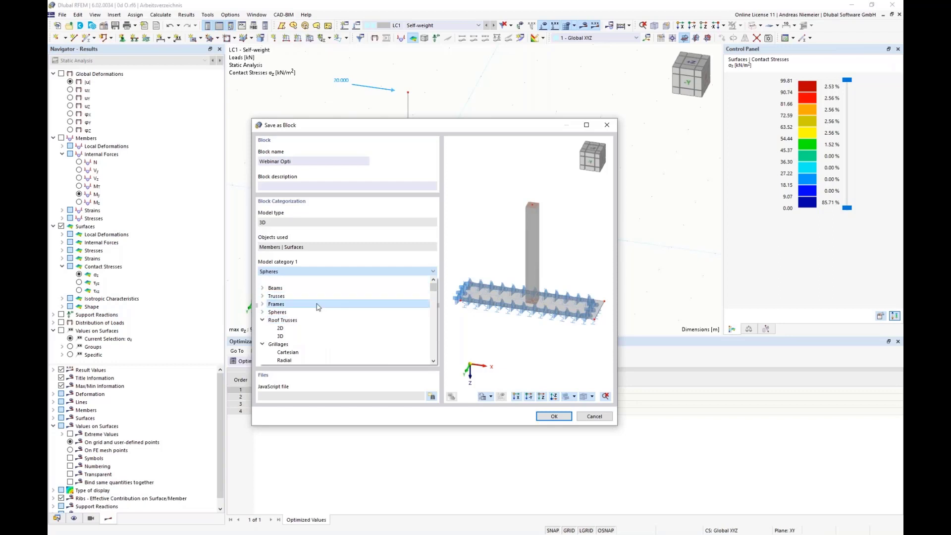
drag(433, 288, 431, 347)
scroll(278, 316, down, 3)
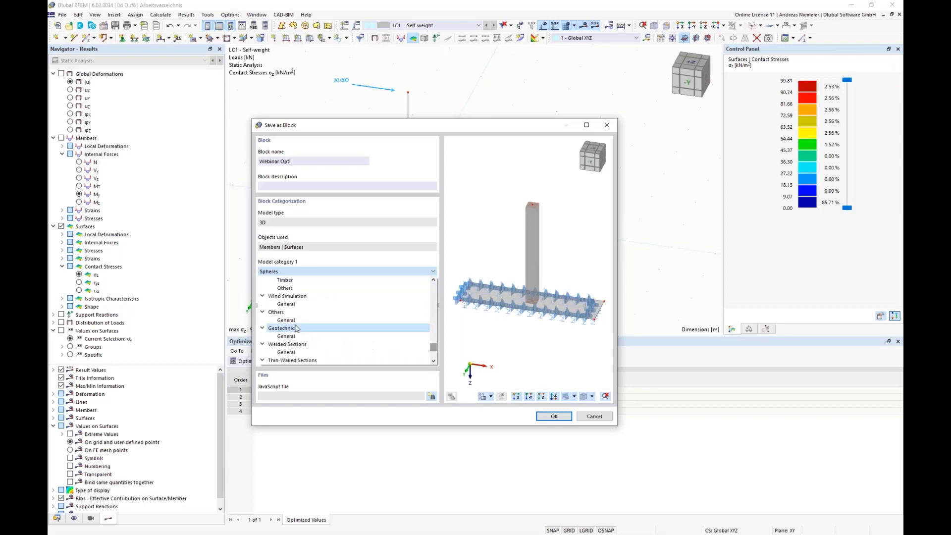
click(277, 313)
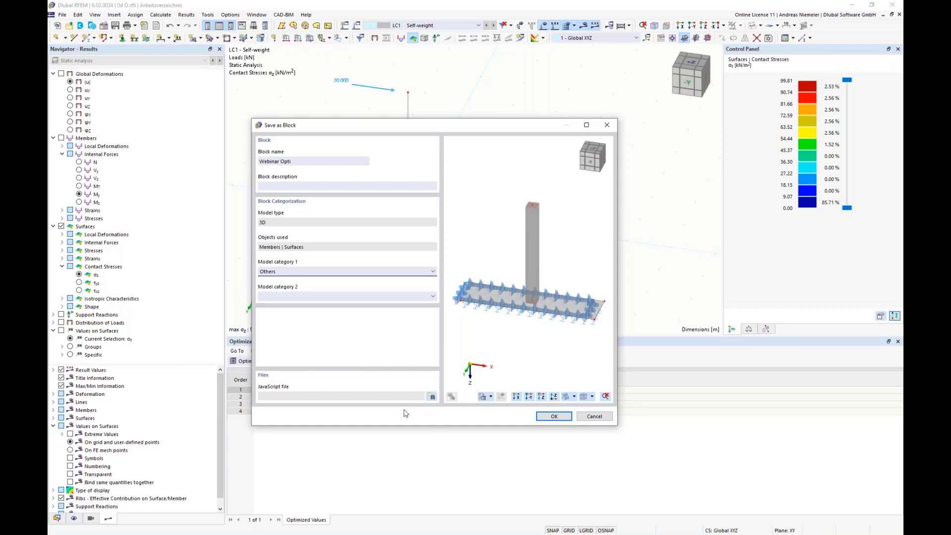
Attach Fundament v4.js from the Optima folder as the block's JavaScript file and save the block.
click(431, 396)
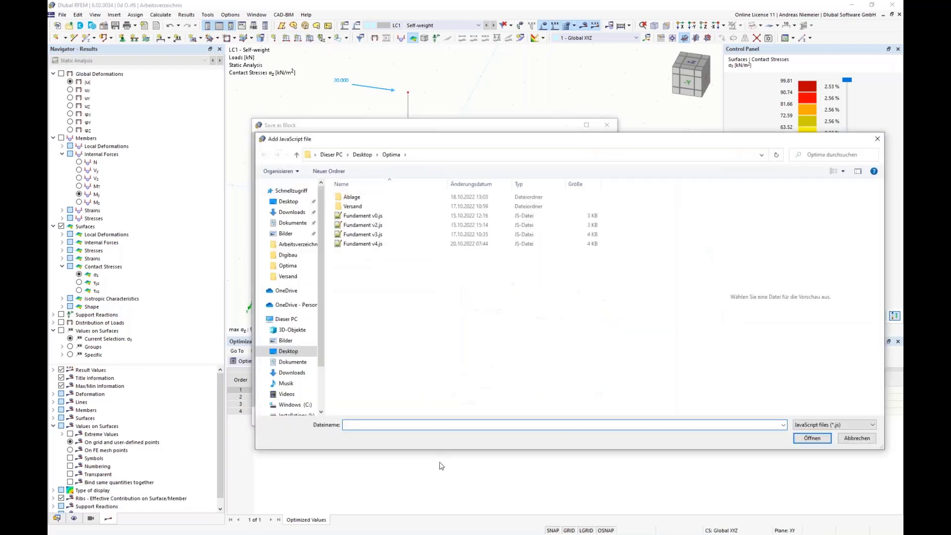
click(376, 245)
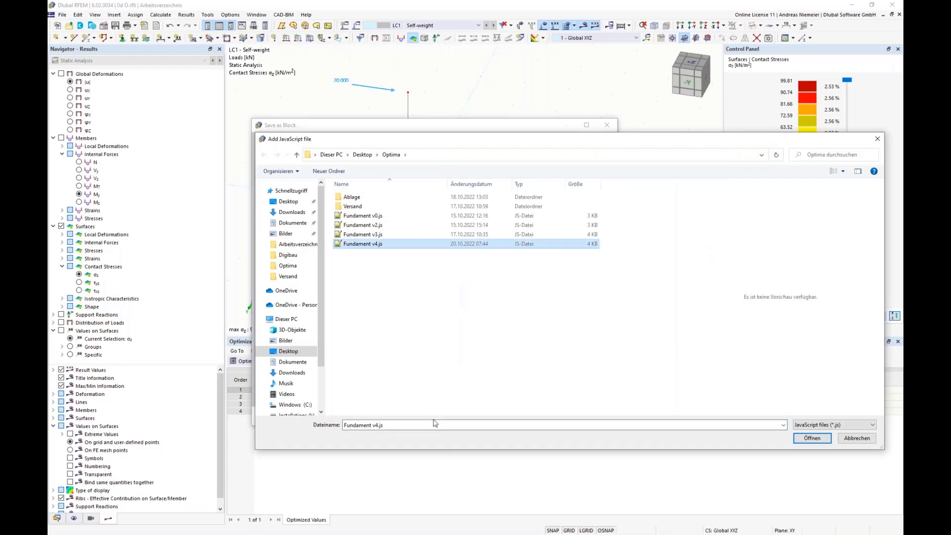
key(Return)
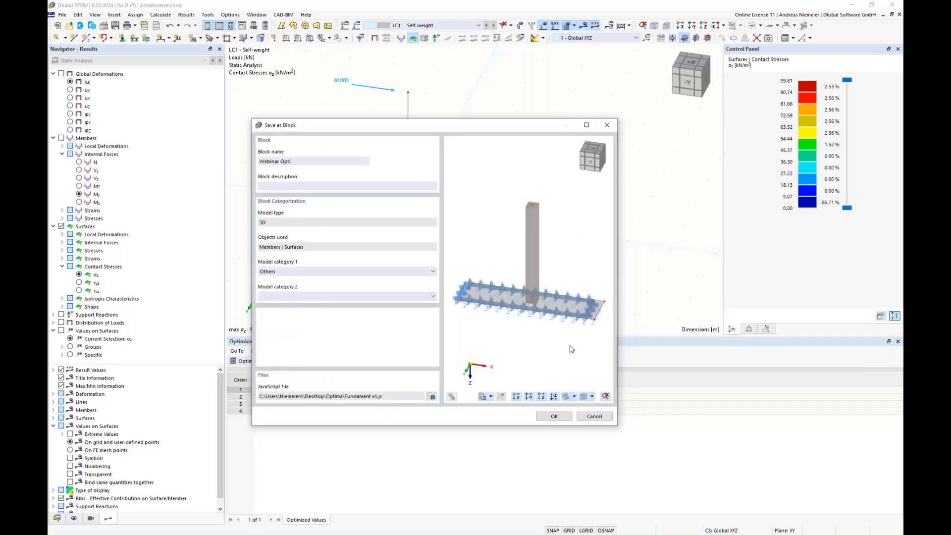
click(555, 416)
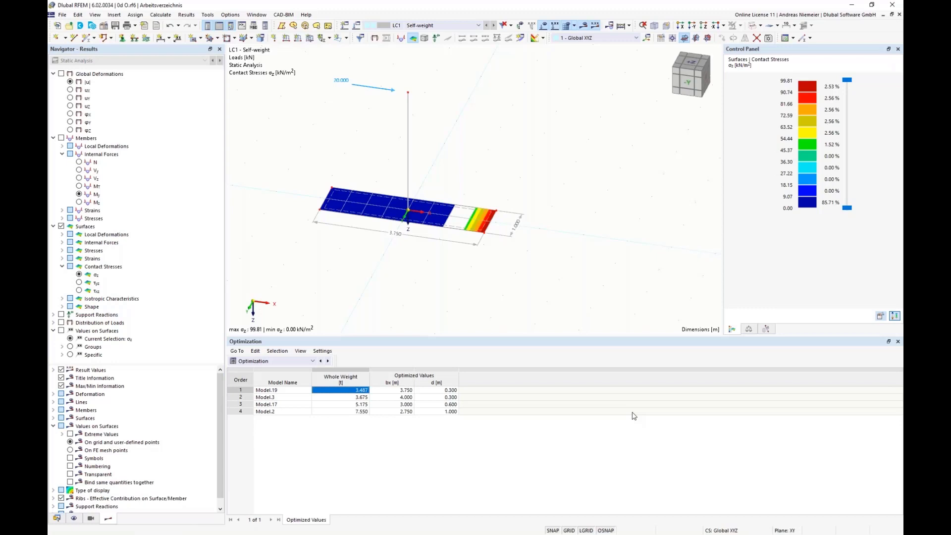
Delete the whole column and footing from the current model.
scroll(382, 261, down, 2)
drag(293, 133, 617, 312)
key(Delete)
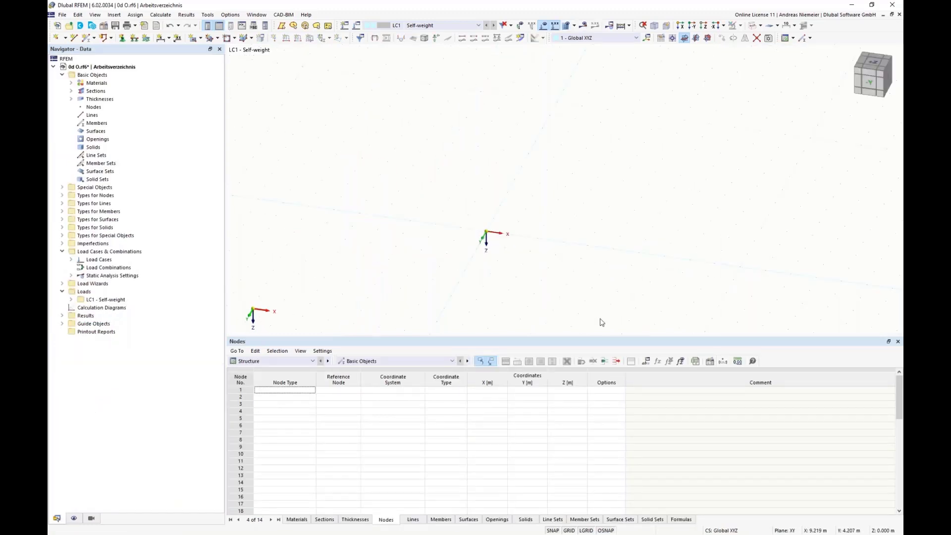
Insert the Webinar Opti block from the Others category of the block library.
click(93, 26)
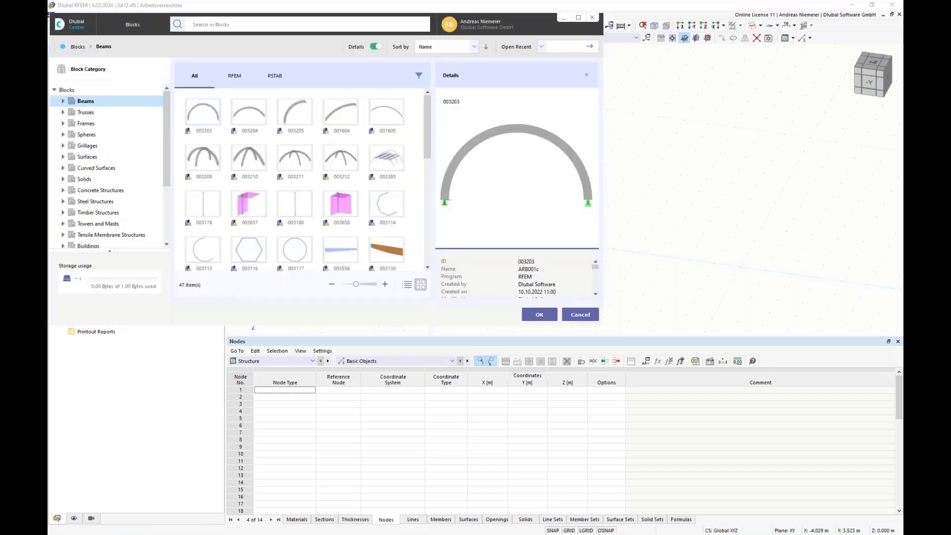
click(578, 18)
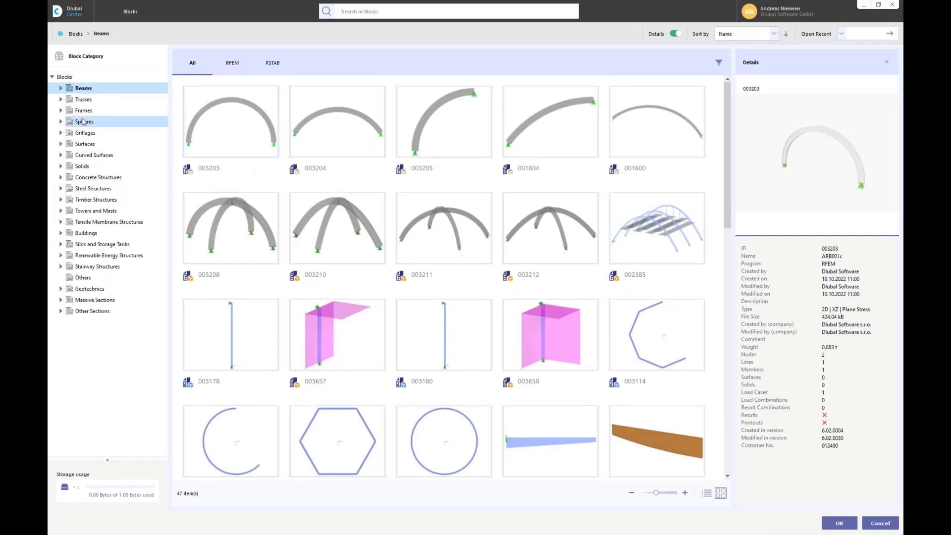
click(83, 278)
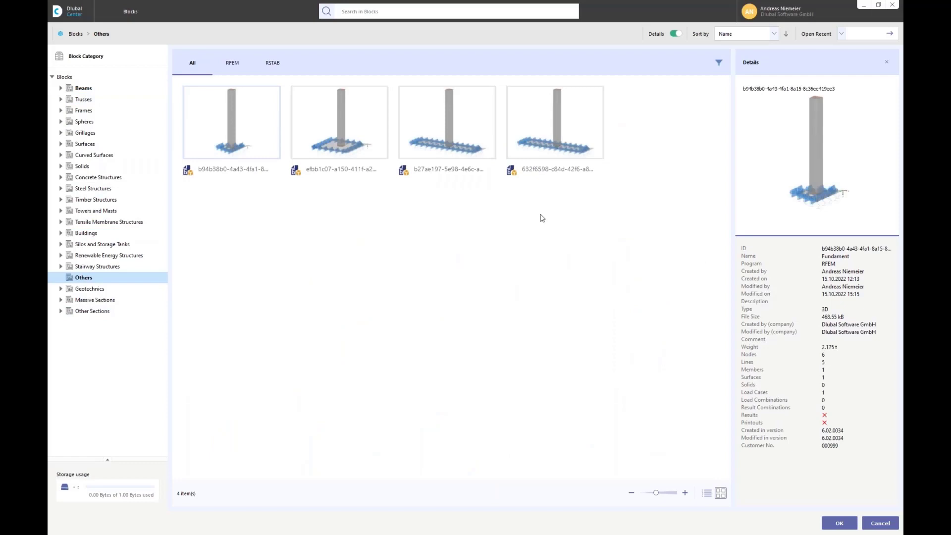
click(548, 134)
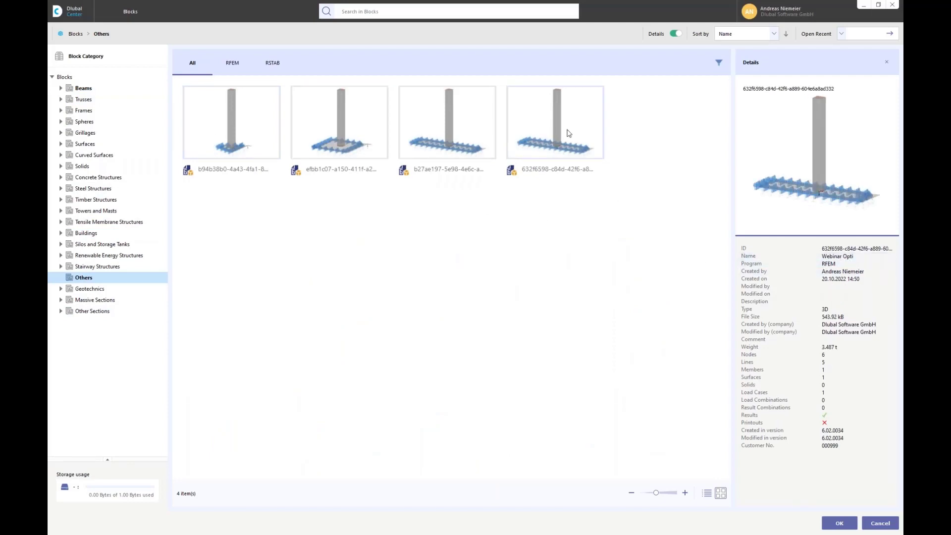
double_click(570, 128)
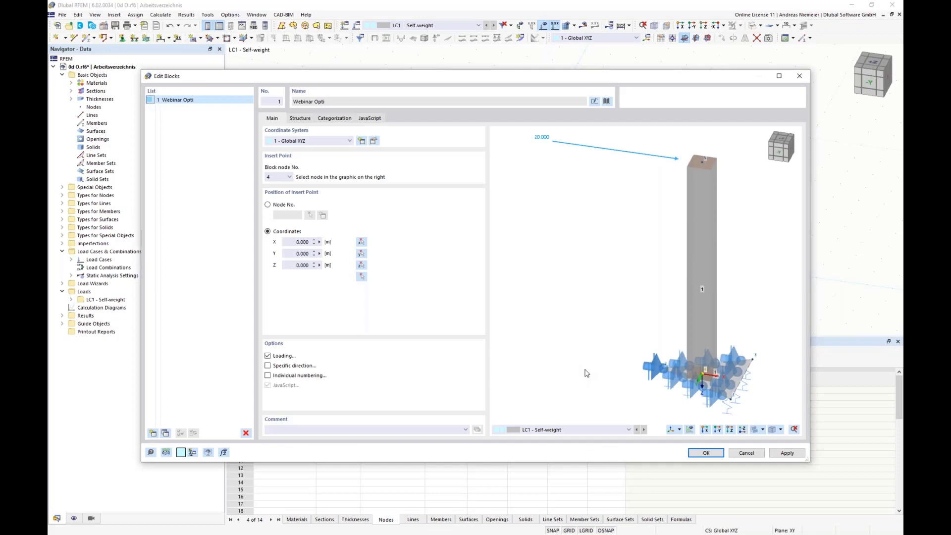
Examine the block's 3D preview and its geometry, support and loading parameters.
scroll(669, 255, down, 2)
ctrl+middle_drag(669, 255, 628, 246)
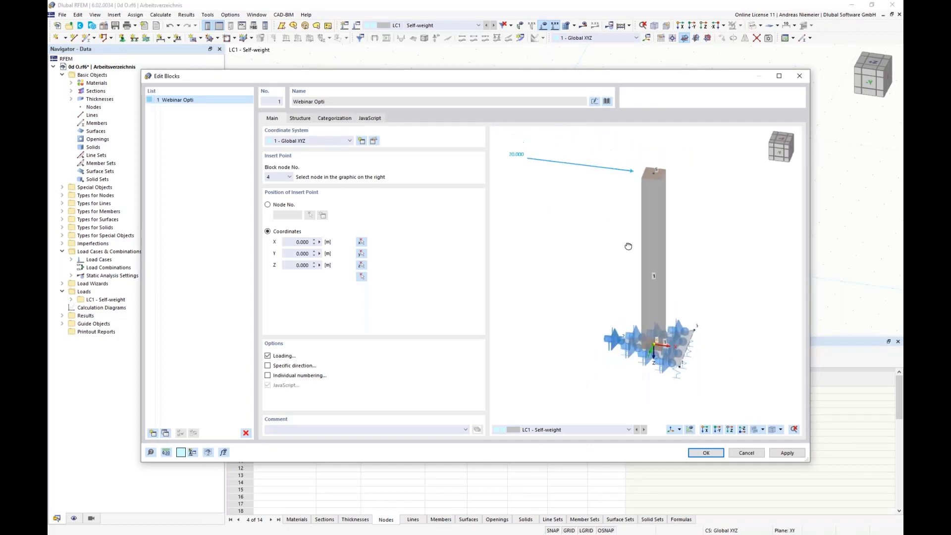
scroll(651, 381, up, 4)
scroll(580, 329, down, 4)
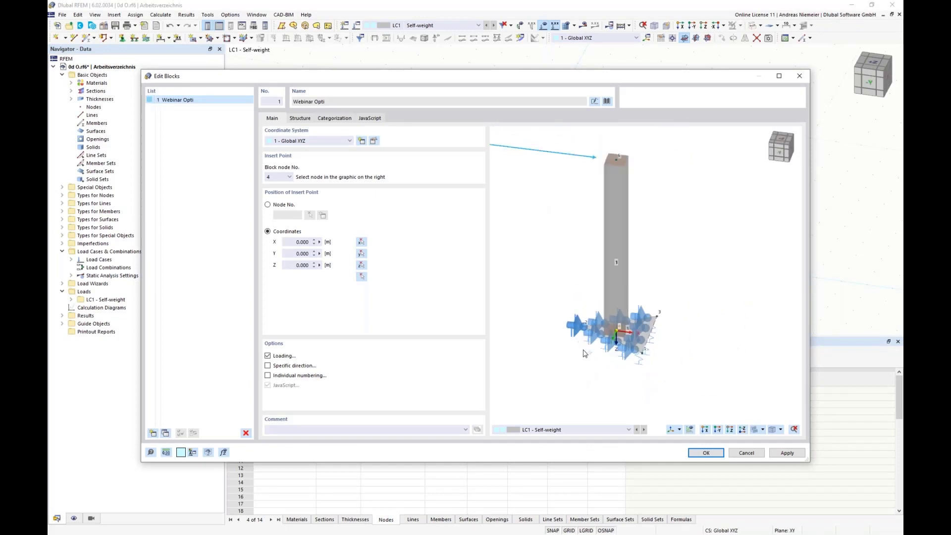
scroll(584, 353, down, 3)
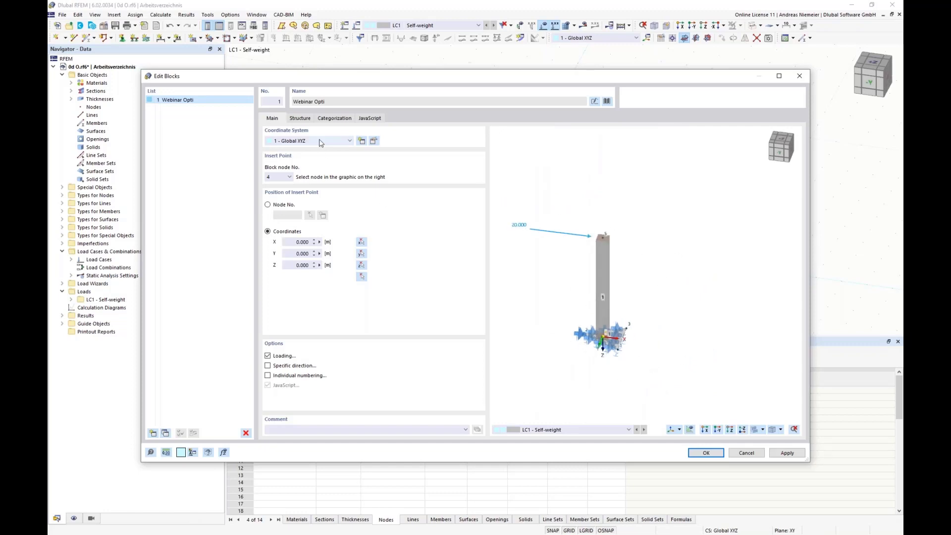
click(299, 118)
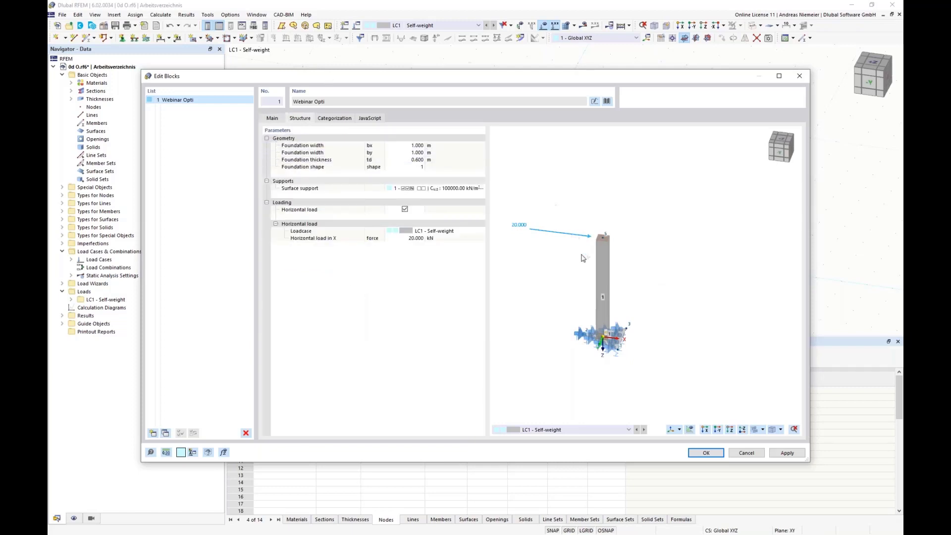
scroll(583, 270, up, 1)
scroll(594, 282, up, 1)
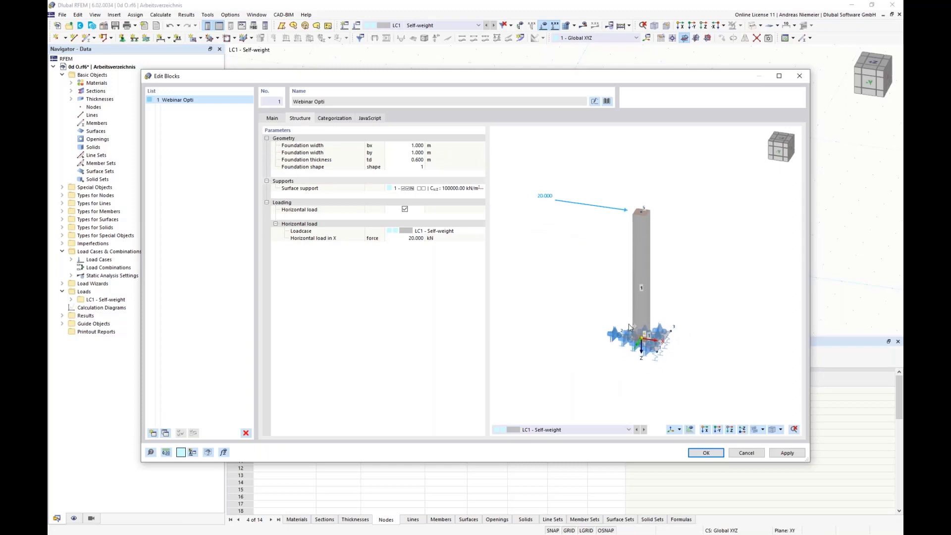
scroll(636, 270, up, 1)
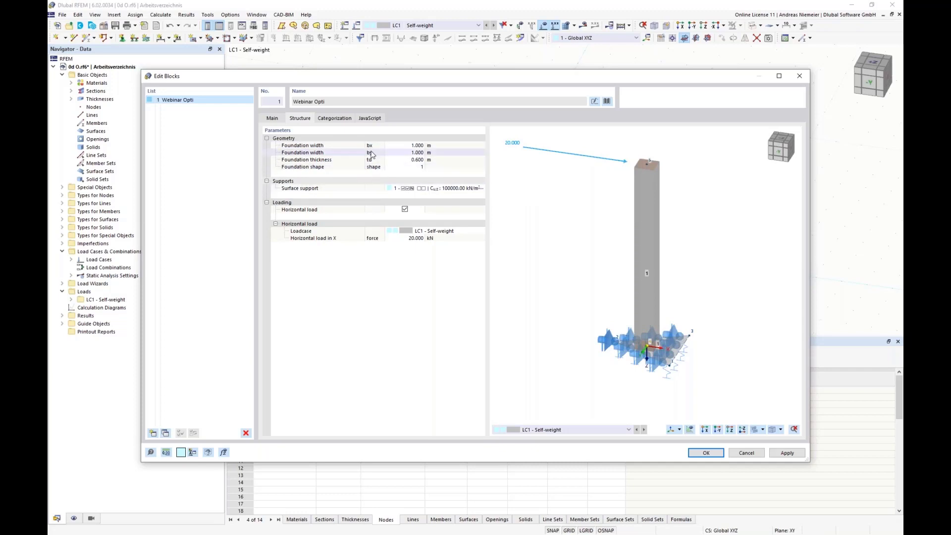
Set the block's foundation width bx to 2.250 m.
click(416, 146)
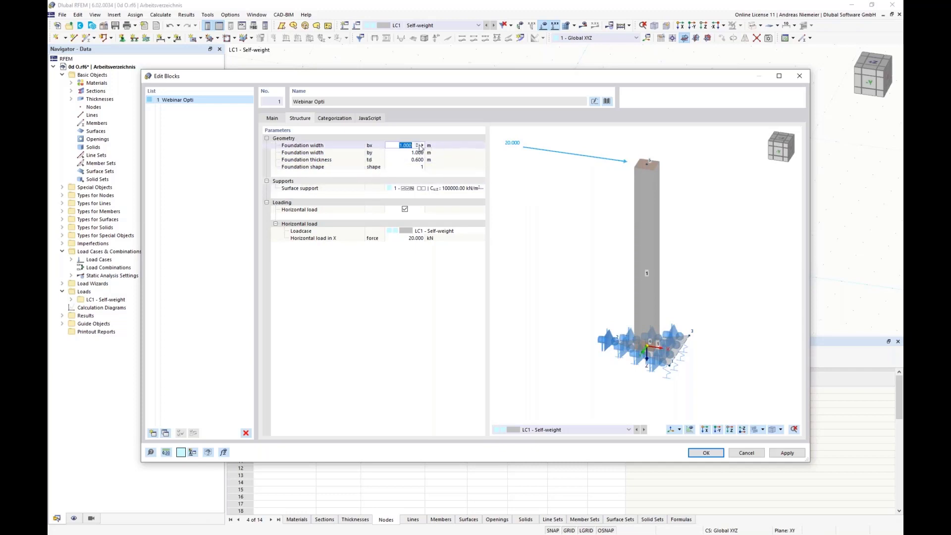
click(418, 143)
click(418, 143)
click(417, 144)
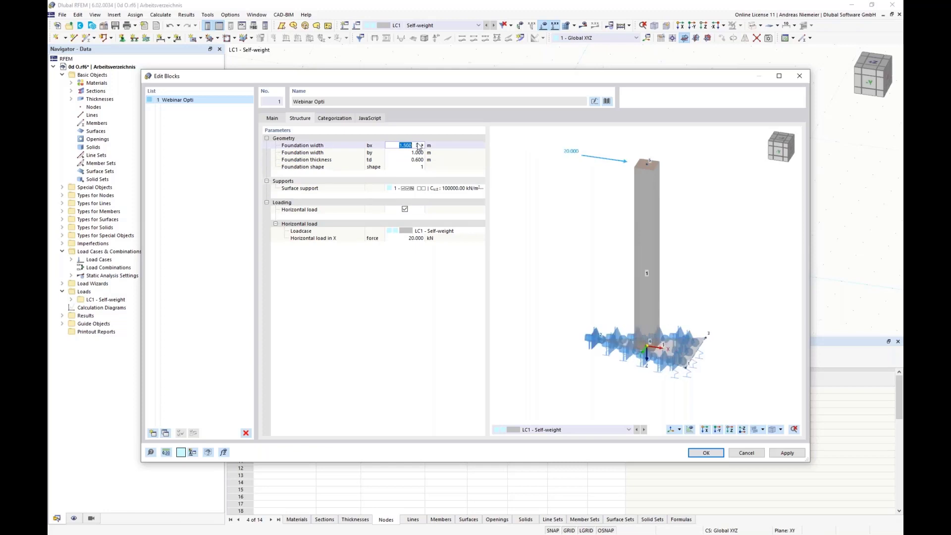
click(417, 143)
click(418, 144)
Set the block's foundation width by to 1.750 m.
click(418, 152)
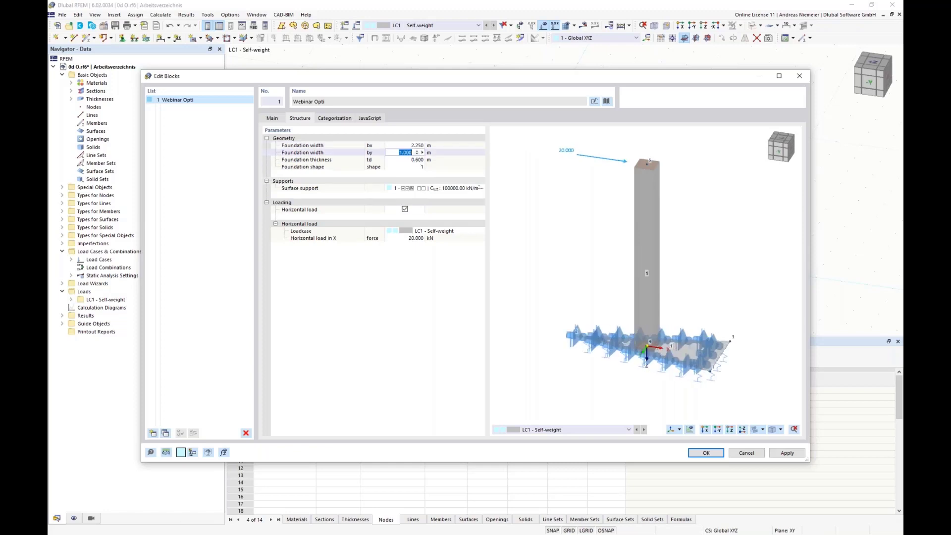
click(418, 152)
click(418, 151)
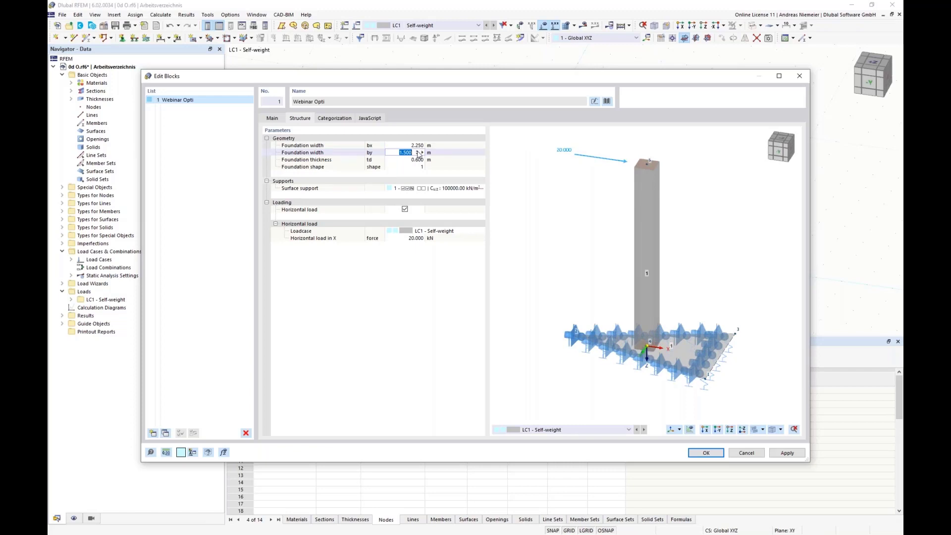
click(417, 151)
Try foundation shape 2 for the block and switch on to the variant with the rectangular footing.
click(406, 159)
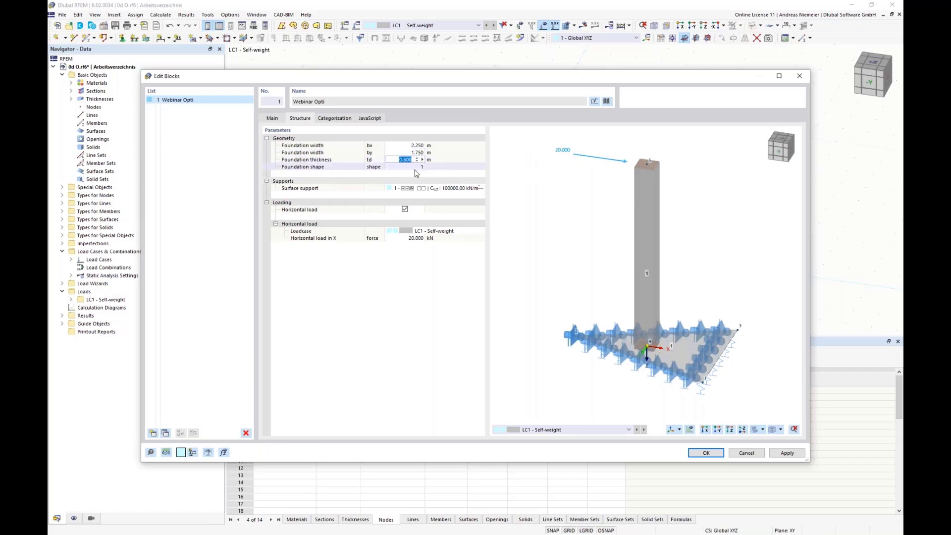
click(411, 167)
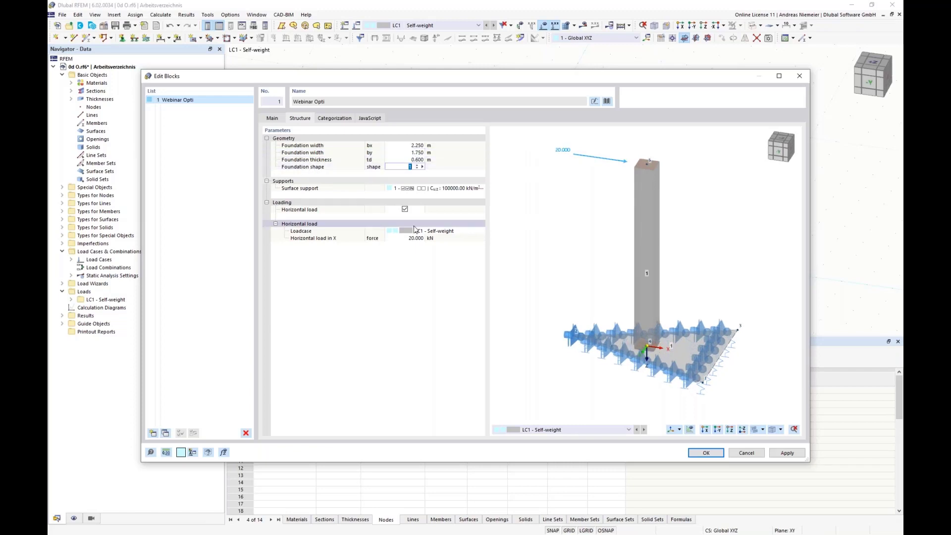
click(420, 166)
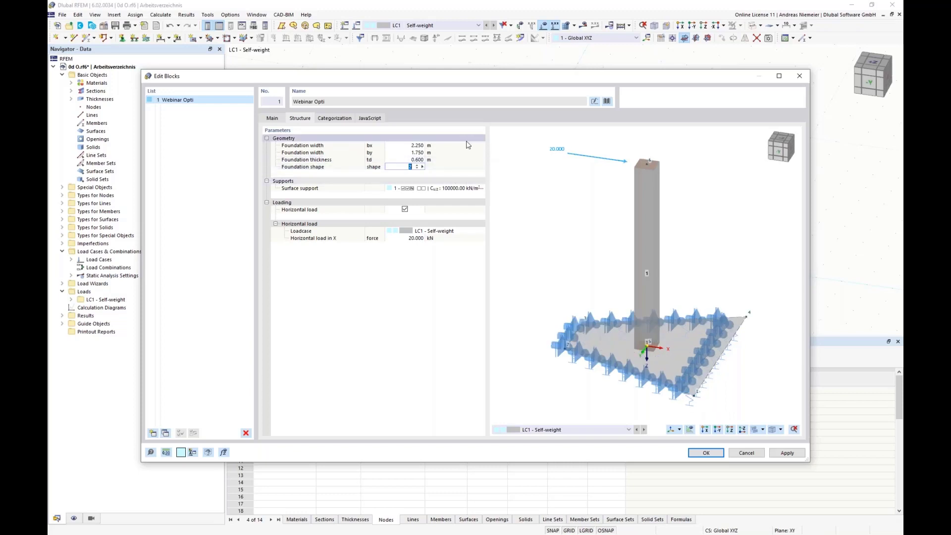
click(418, 167)
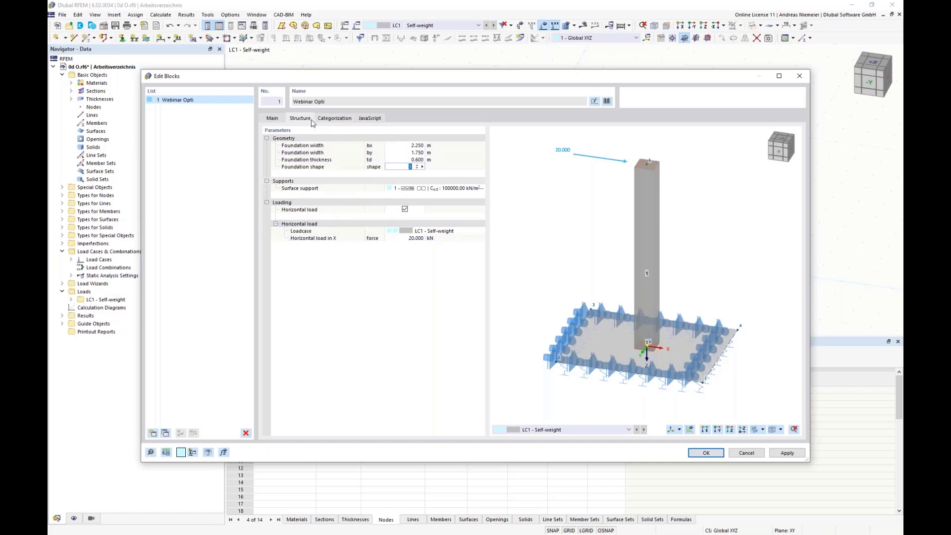
Examine the block's categories and the script's input_data function, comparing its parameter definitions with the block's structure parameters.
click(334, 118)
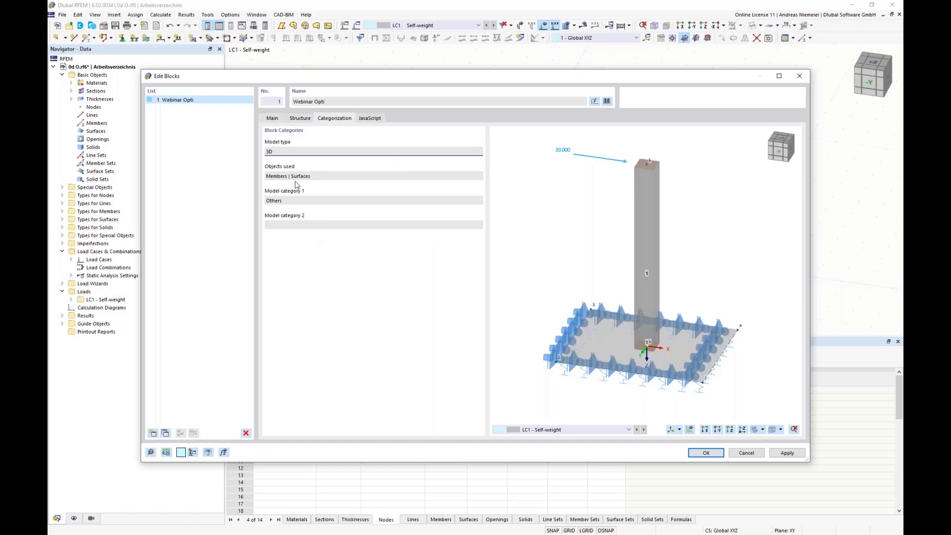
click(361, 119)
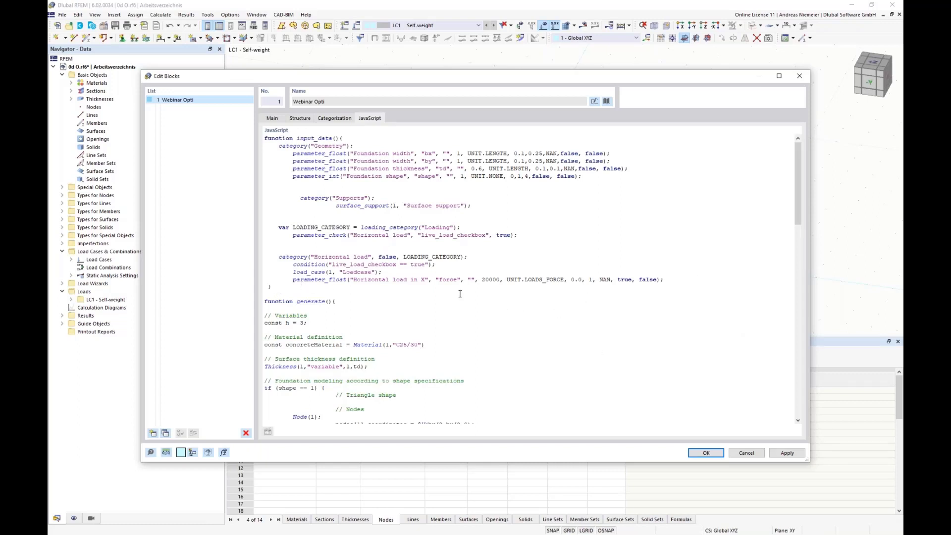
drag(265, 139, 375, 297)
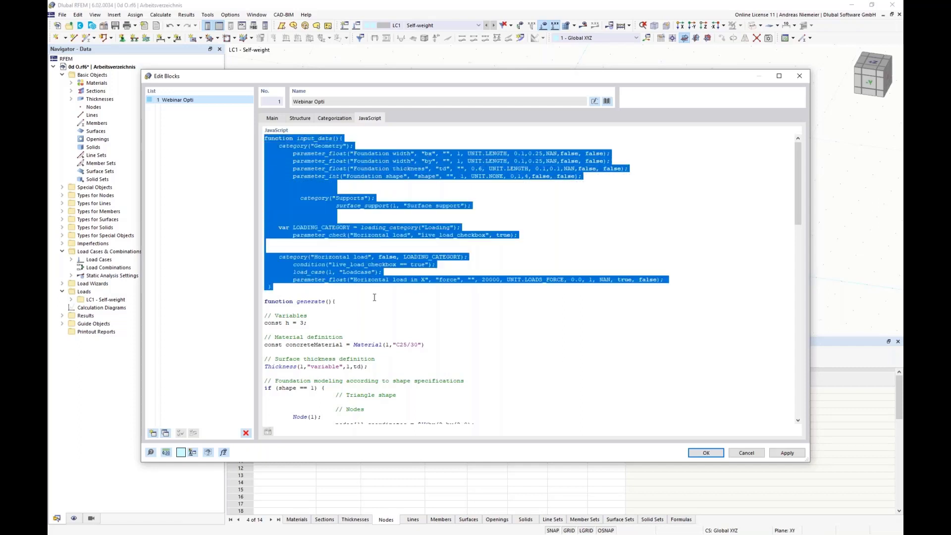
click(389, 307)
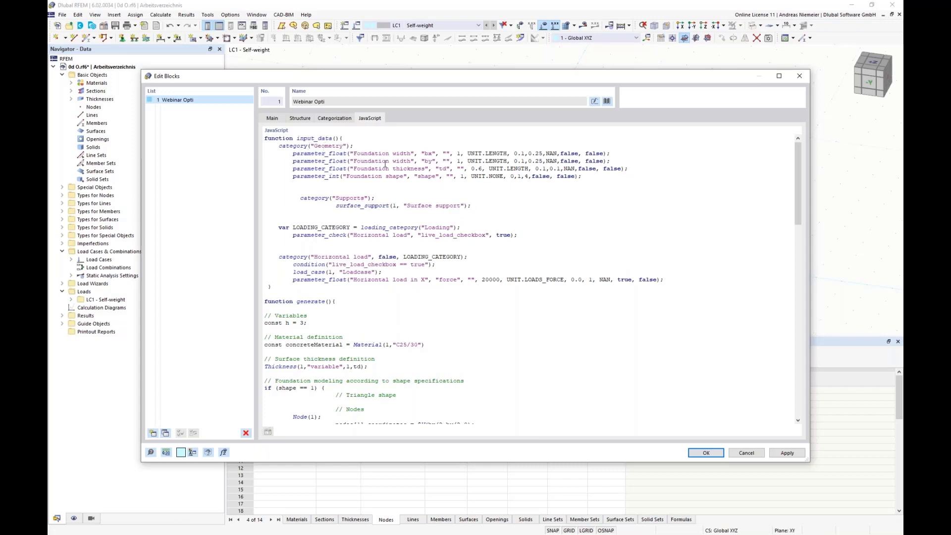
drag(375, 153, 388, 177)
click(352, 191)
click(300, 118)
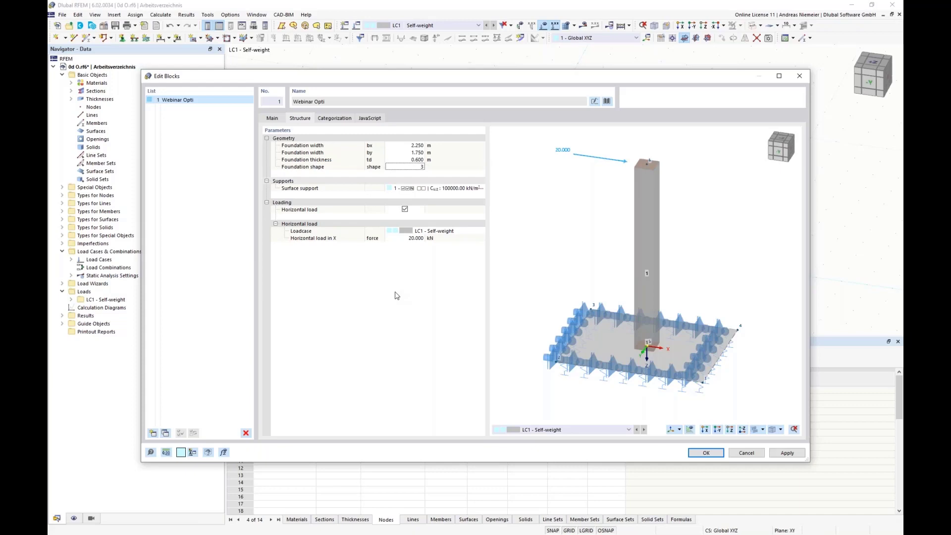
click(370, 118)
Read the script's generate function from the variables, material and thickness definitions through the triangular, trapezoidal and square foundation shape branches.
drag(266, 302, 359, 306)
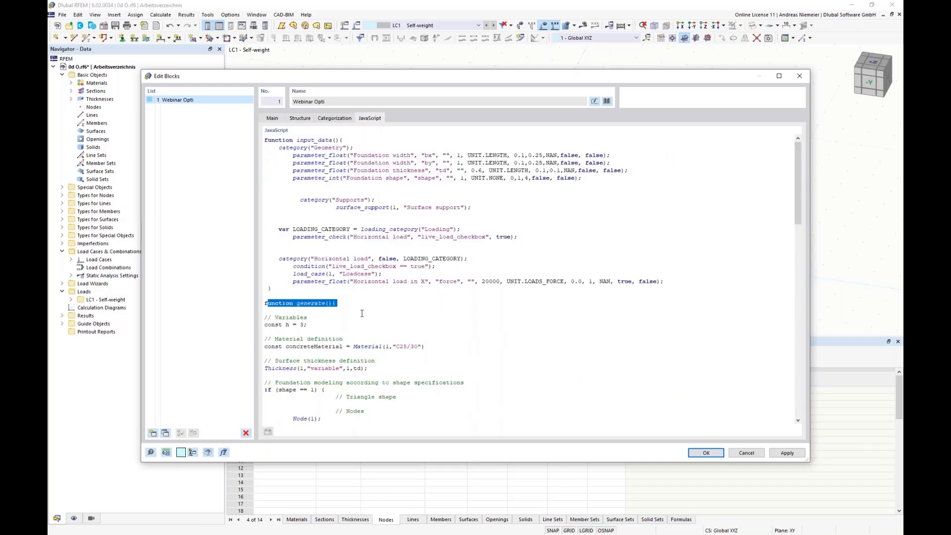
click(378, 316)
scroll(386, 325, down, 2)
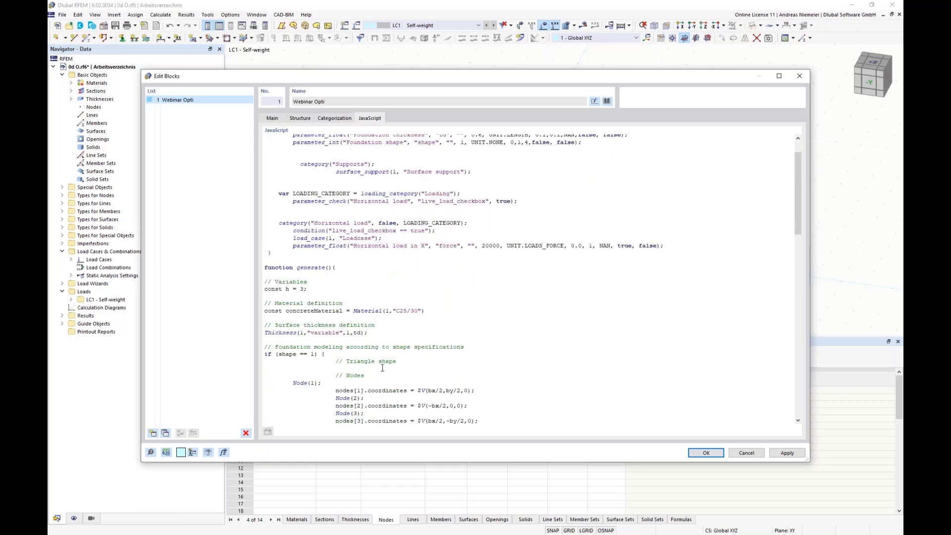
drag(308, 291, 262, 291)
click(315, 324)
drag(437, 311, 262, 311)
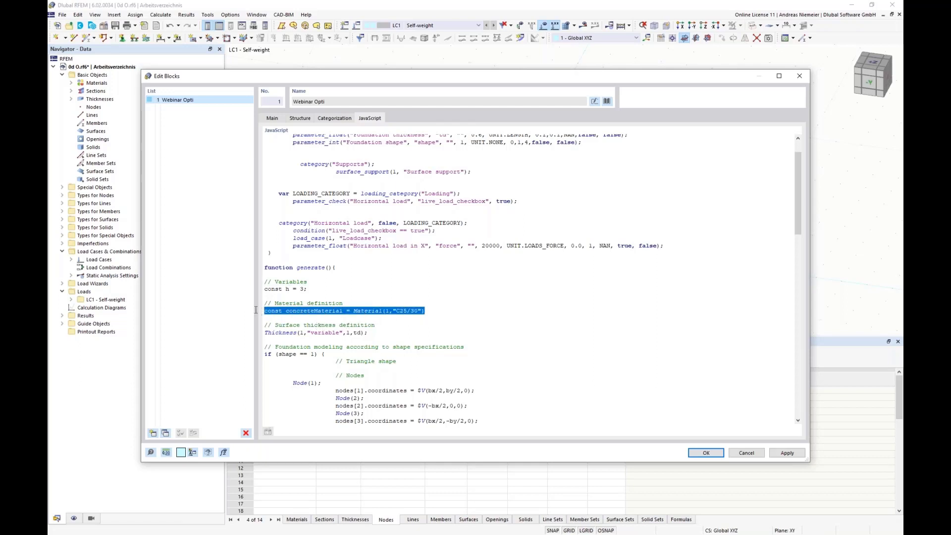
click(366, 332)
scroll(311, 332, down, 5)
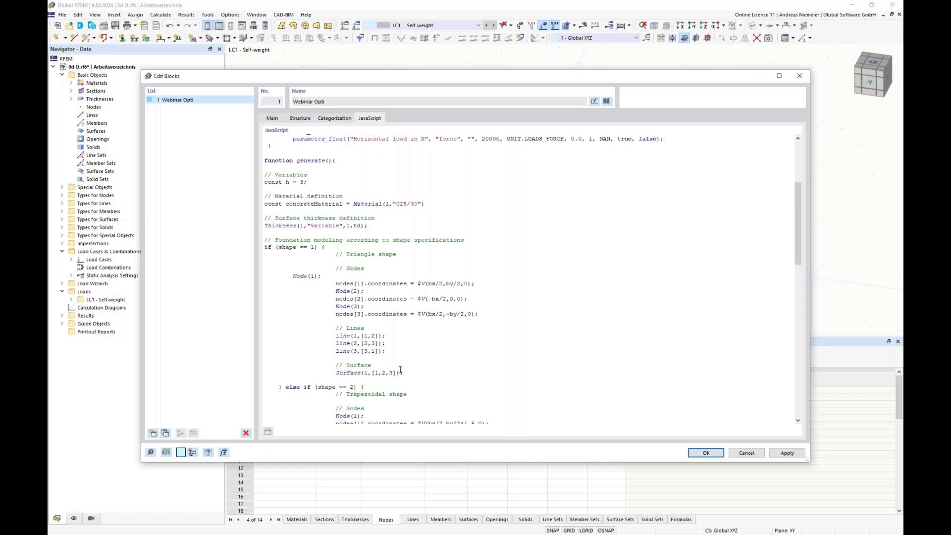
scroll(400, 377, down, 6)
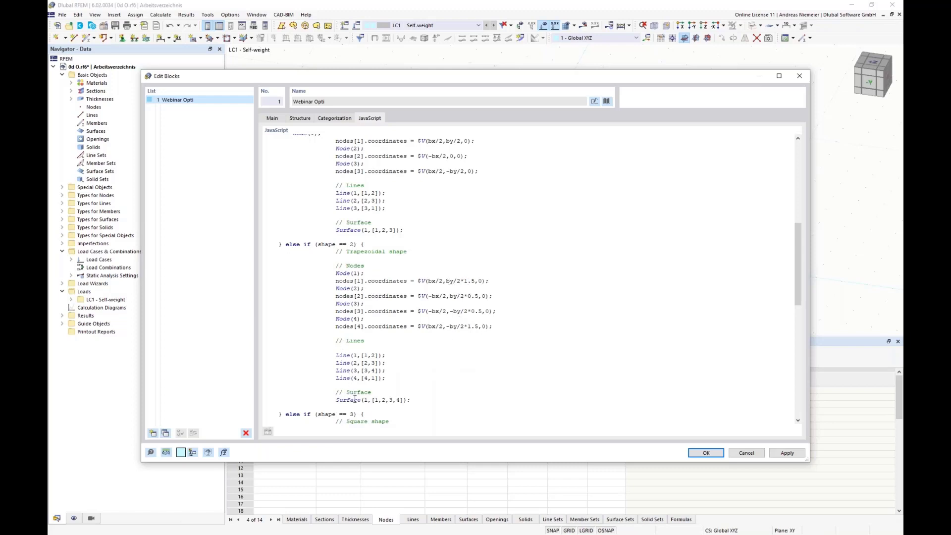
scroll(429, 367, down, 8)
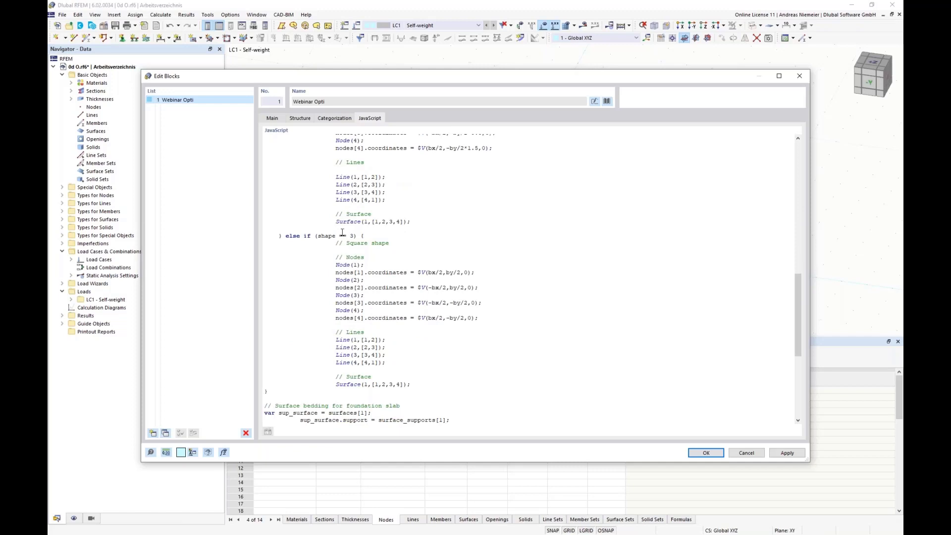
Examine the script's surface support, column and nodal load code, and trace the force variable back to its parameter definition.
scroll(365, 365, down, 3)
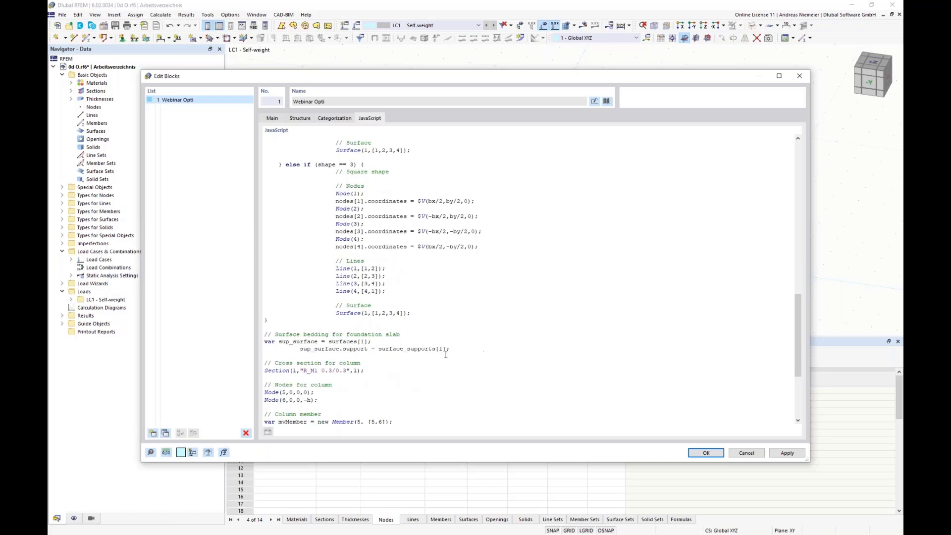
scroll(347, 354, down, 1)
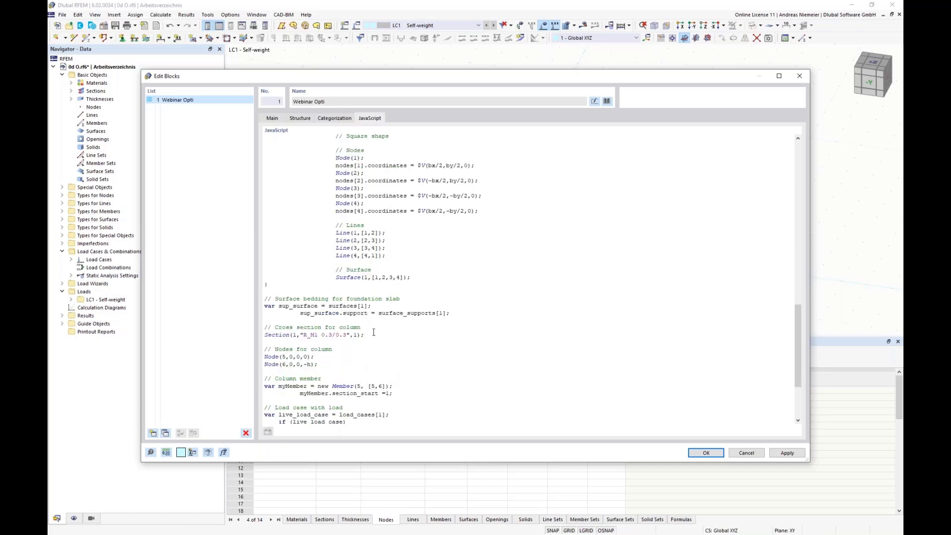
scroll(340, 315, down, 1)
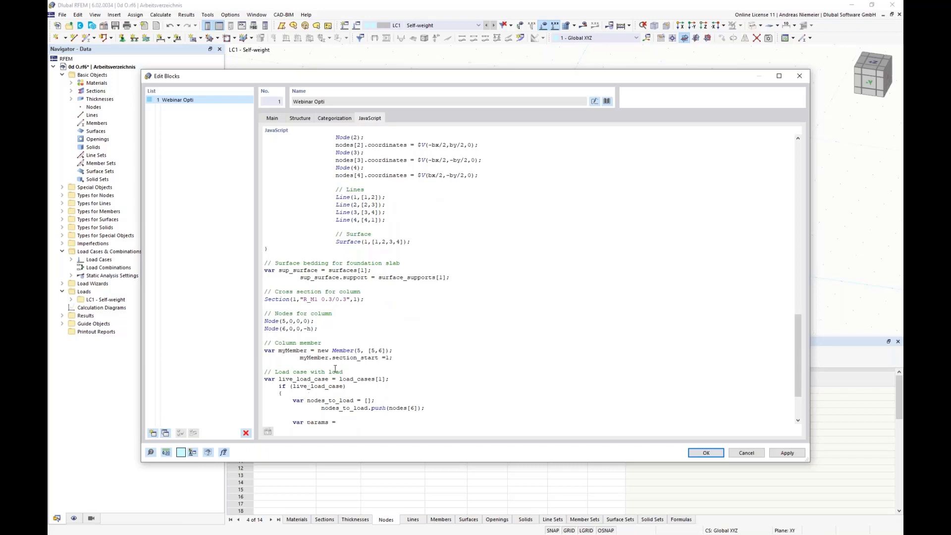
scroll(335, 368, down, 3)
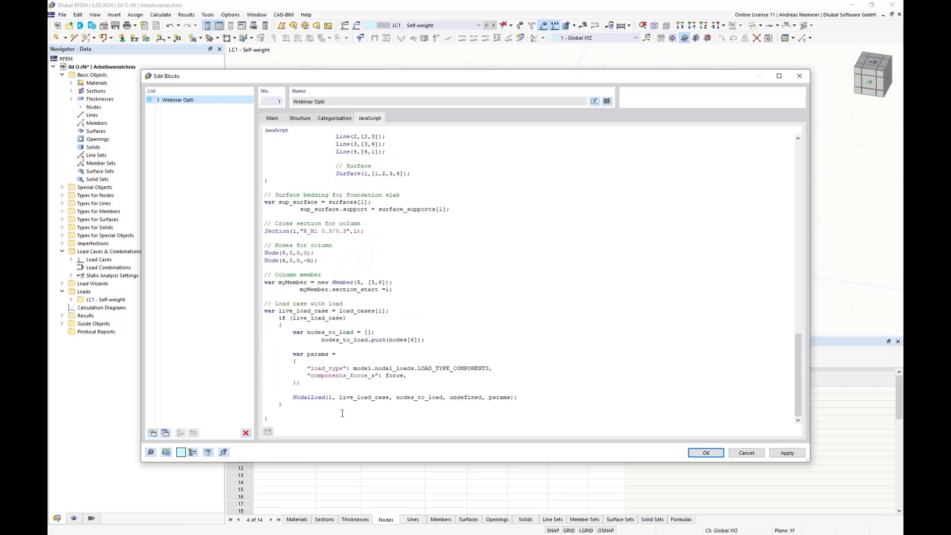
drag(403, 376, 389, 375)
scroll(446, 321, up, 20)
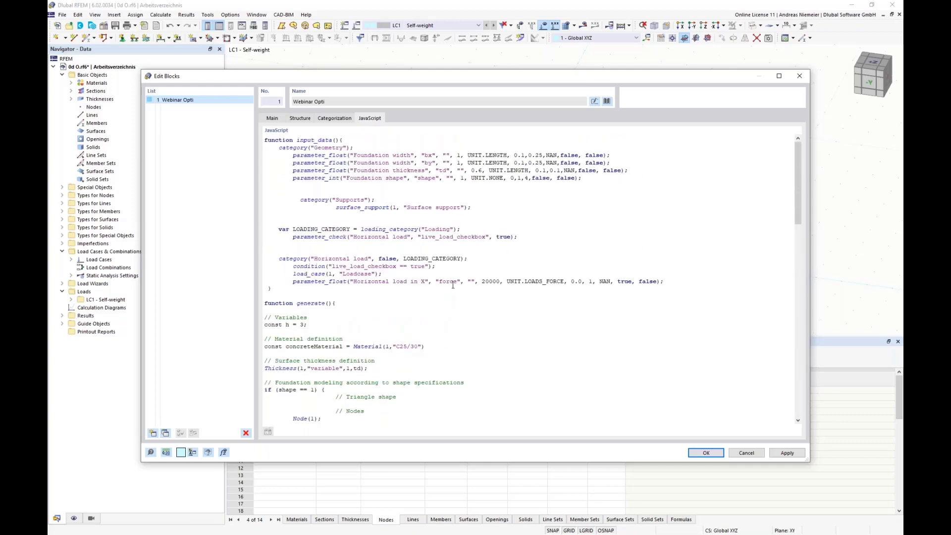
drag(454, 284, 491, 281)
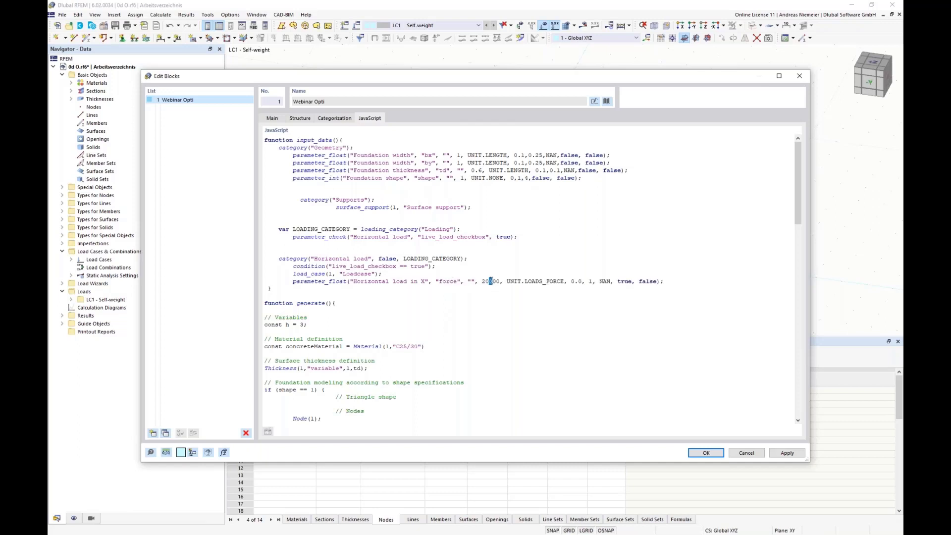
click(524, 408)
Accept the block's structure parameters to generate the column footing in the model, and select the generated column.
click(301, 119)
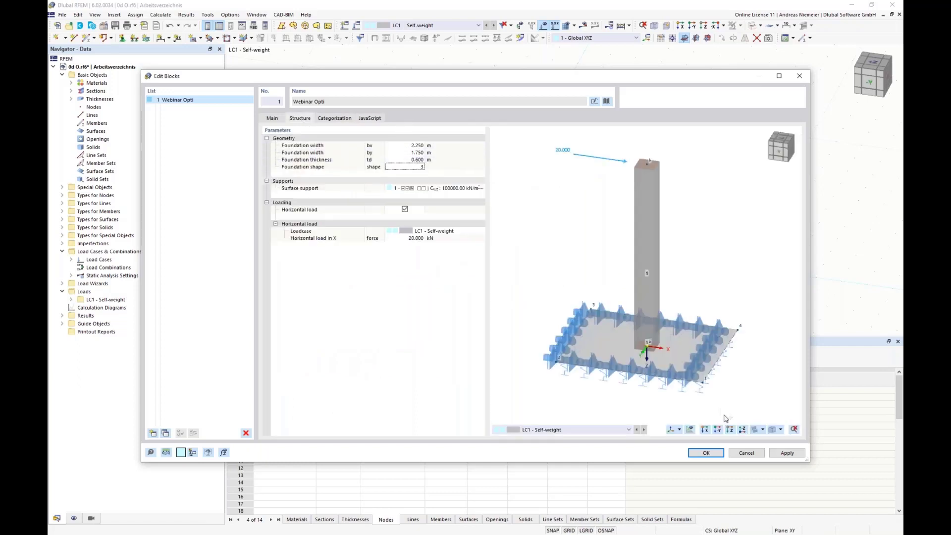
click(707, 453)
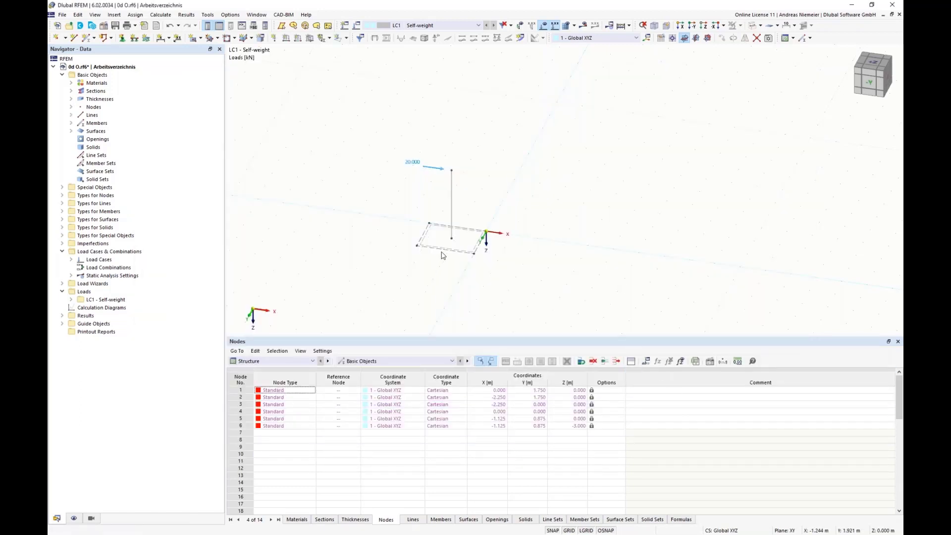
click(451, 225)
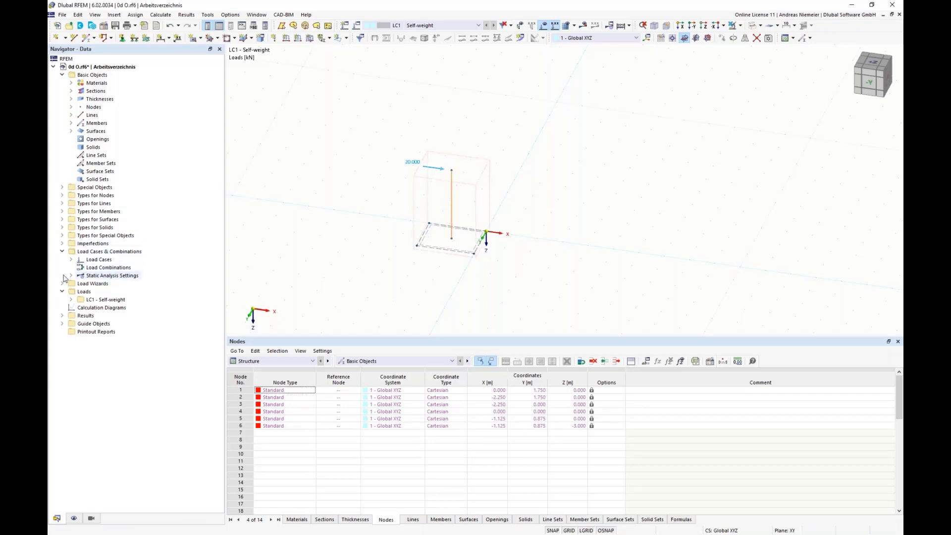
Reopen the Webinar Opti block for editing from the model's special objects and set its foundation width bx to 4 m.
click(62, 188)
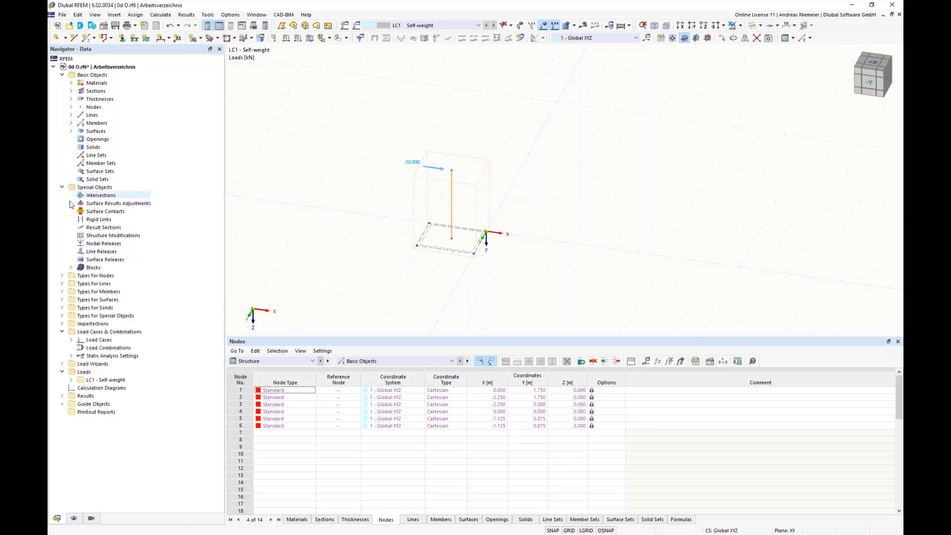
click(71, 267)
click(112, 276)
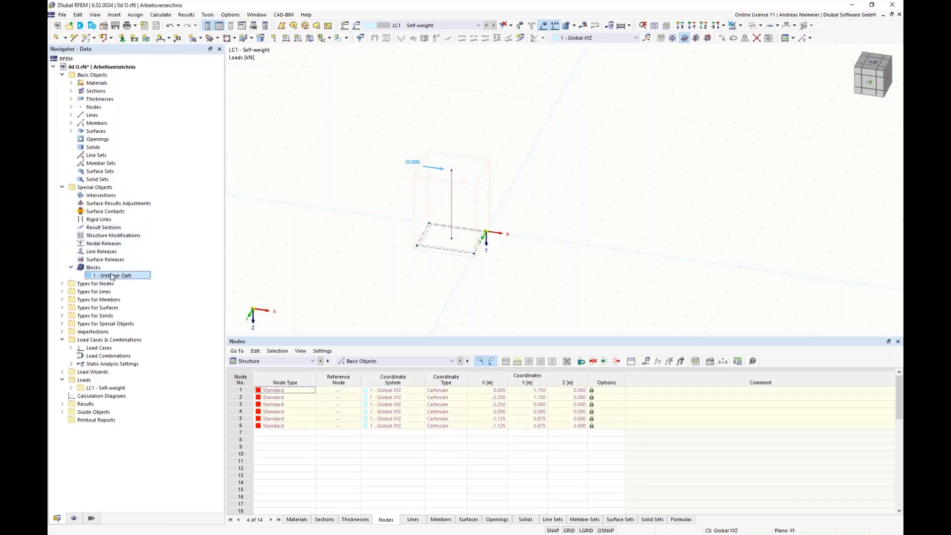
double_click(111, 276)
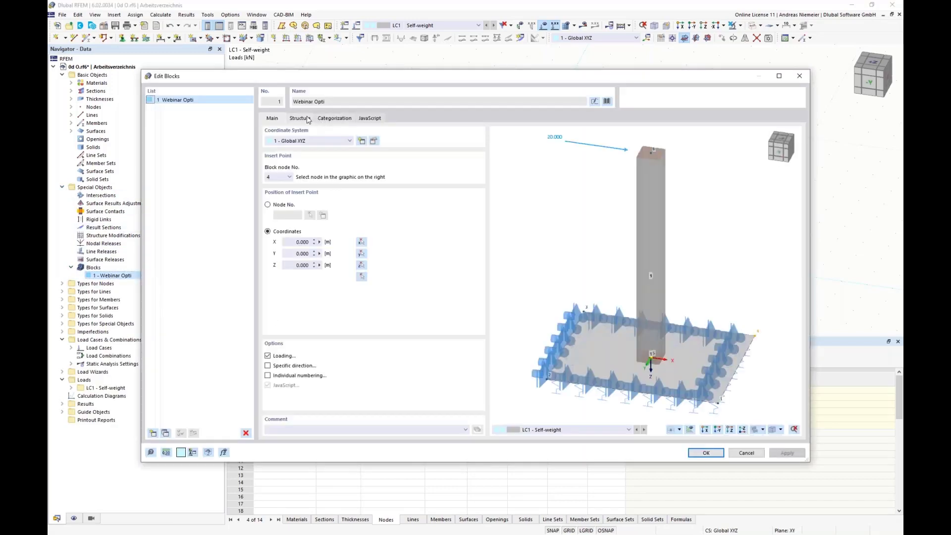
click(307, 119)
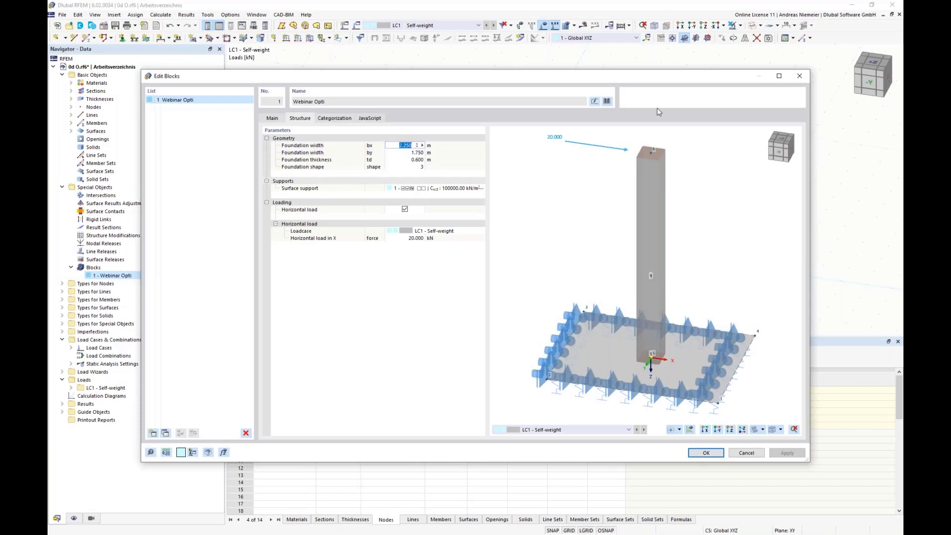
text(4)
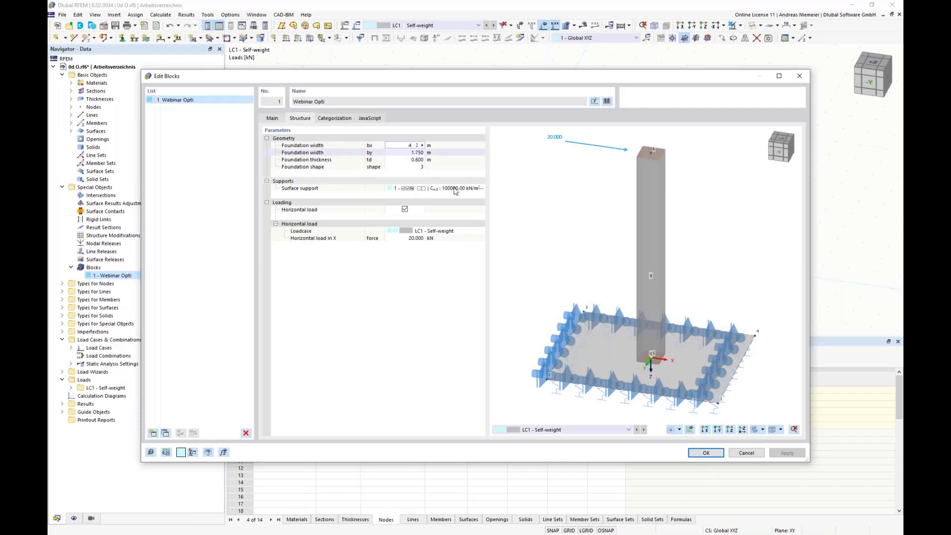
key(Return)
click(705, 455)
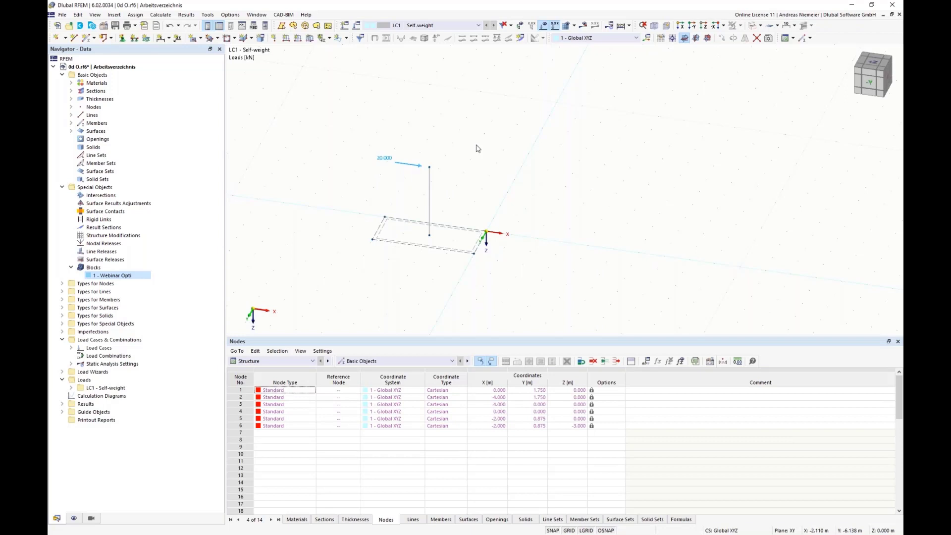
Make the global parameter by an optimization parameter with minimum 1 m, maximum 4 m and increment 0.250 m.
click(646, 361)
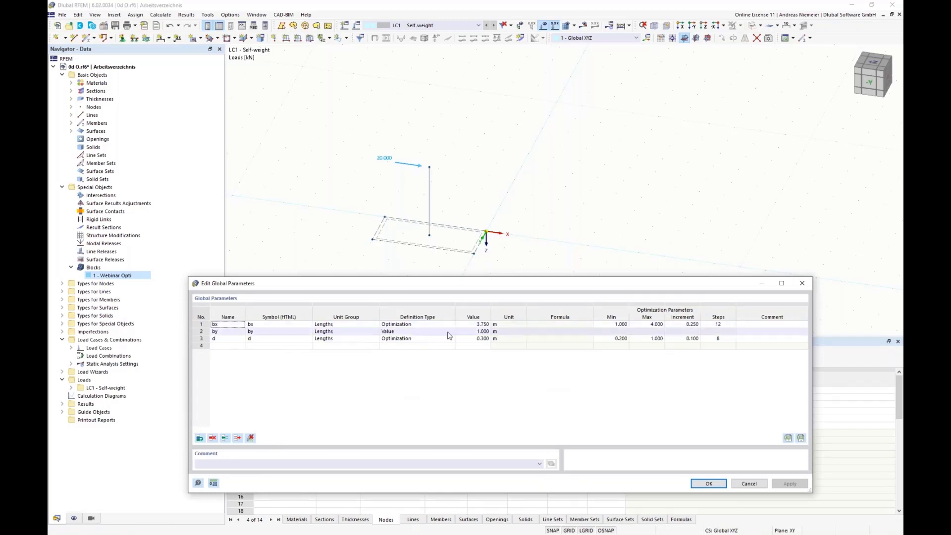
click(408, 331)
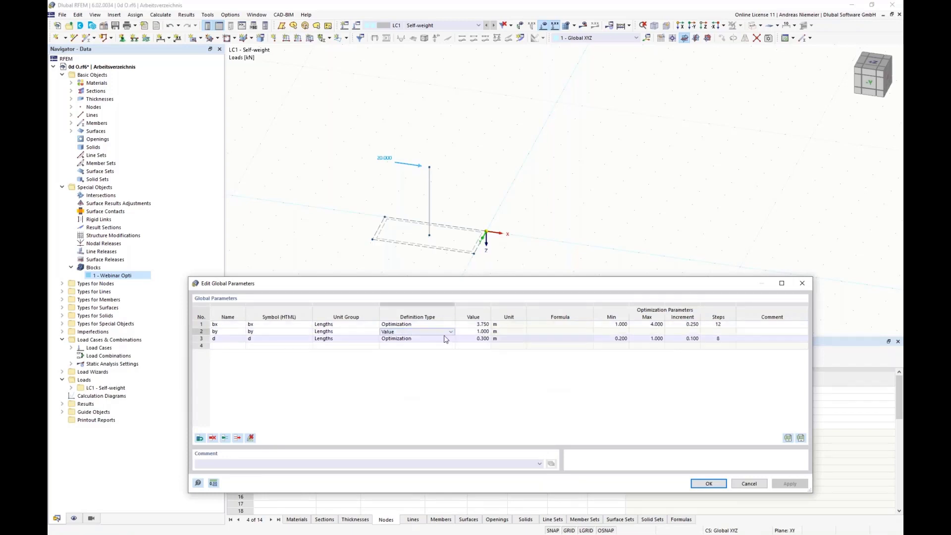
click(449, 331)
click(411, 352)
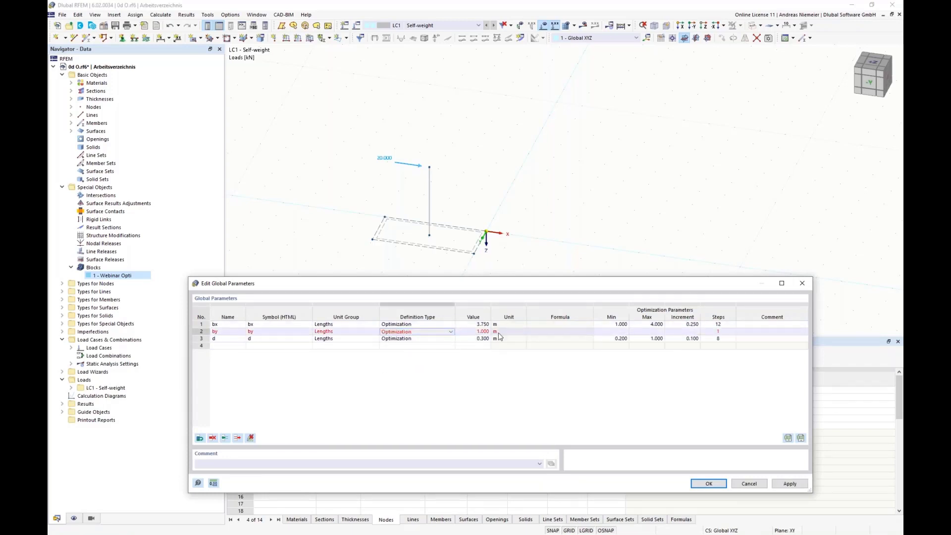
click(616, 331)
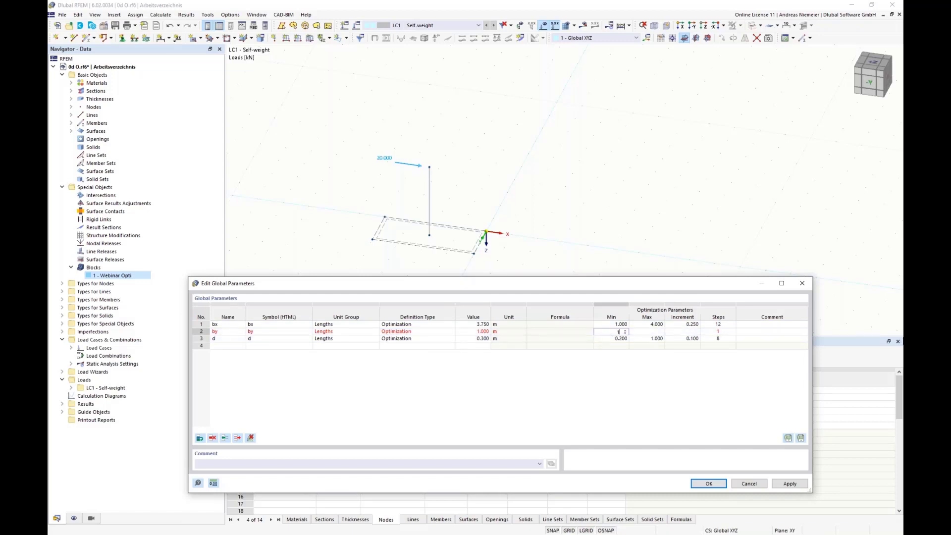
text(1)
click(651, 332)
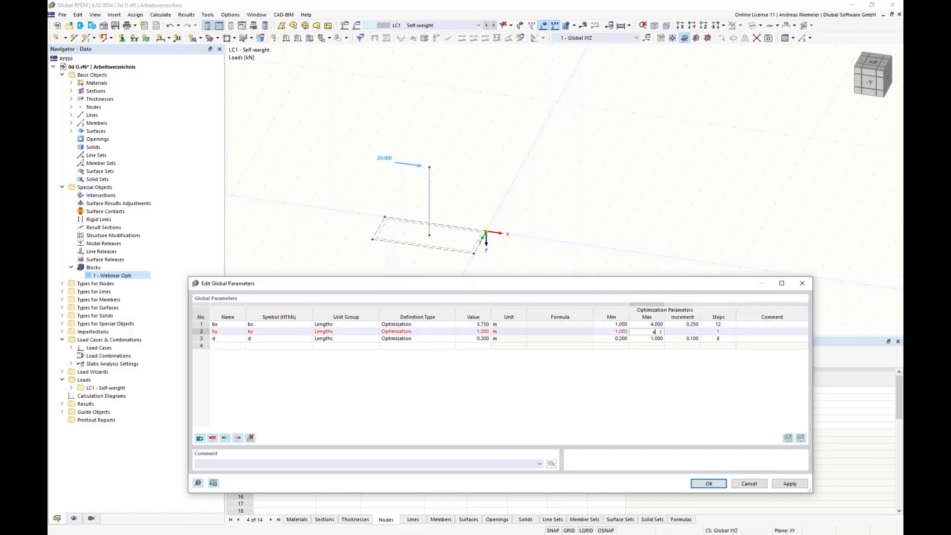
click(697, 331)
text(0.250)
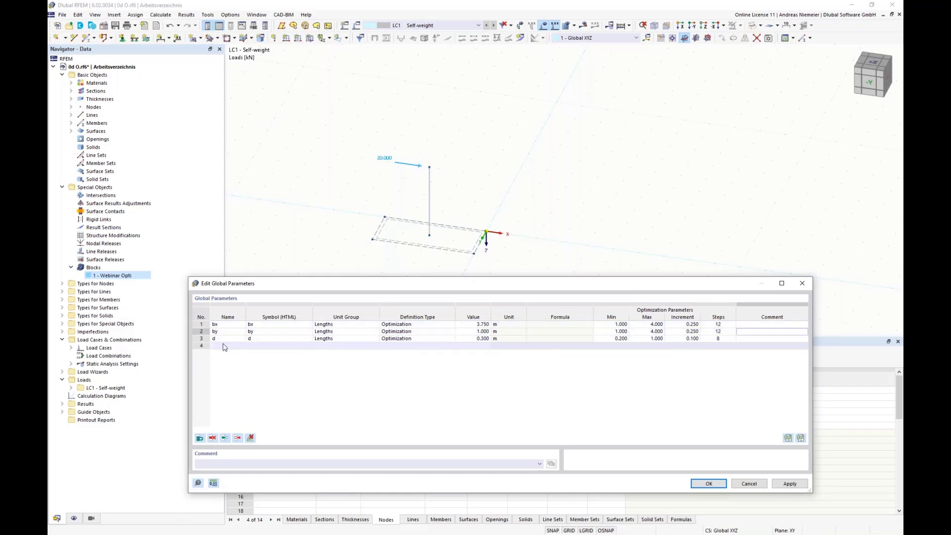
Add a global parameter named form with the model Integer unit group and a value of 2.
click(242, 346)
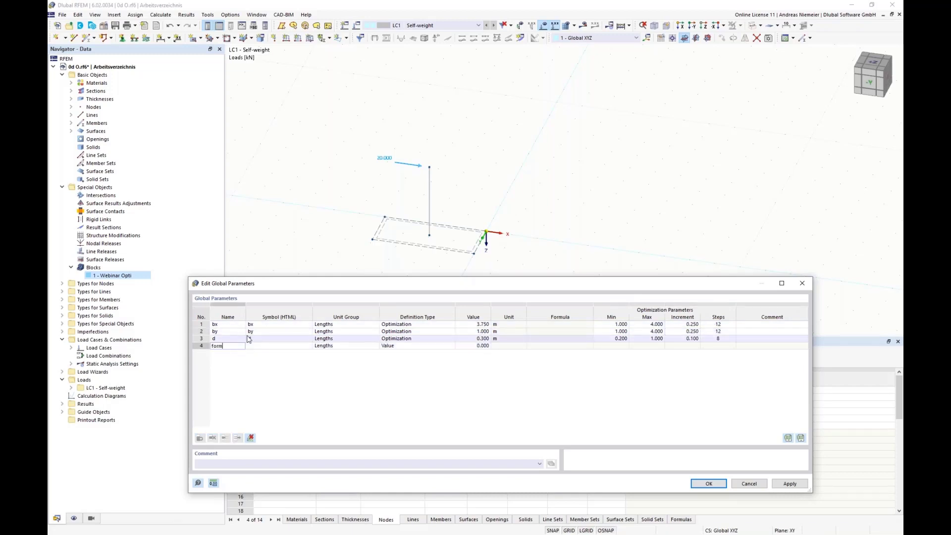
click(297, 324)
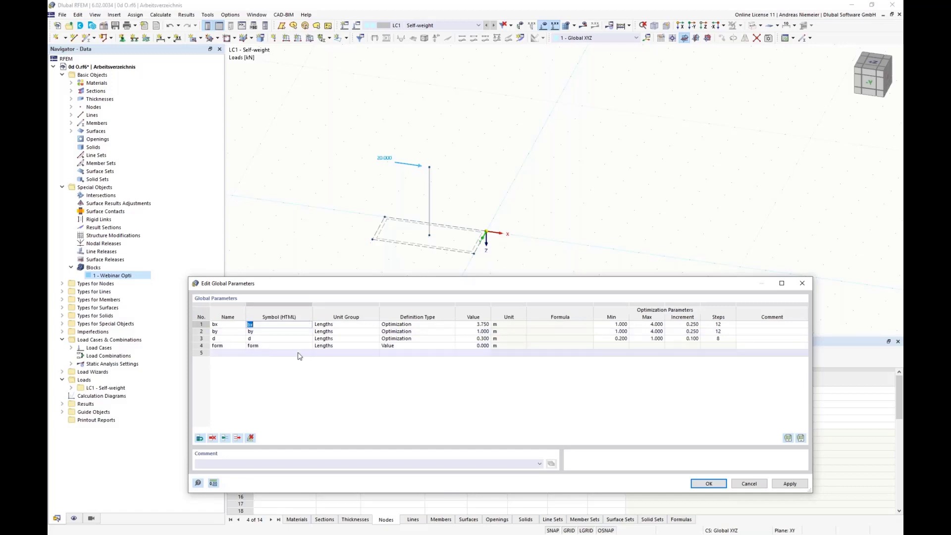
click(327, 346)
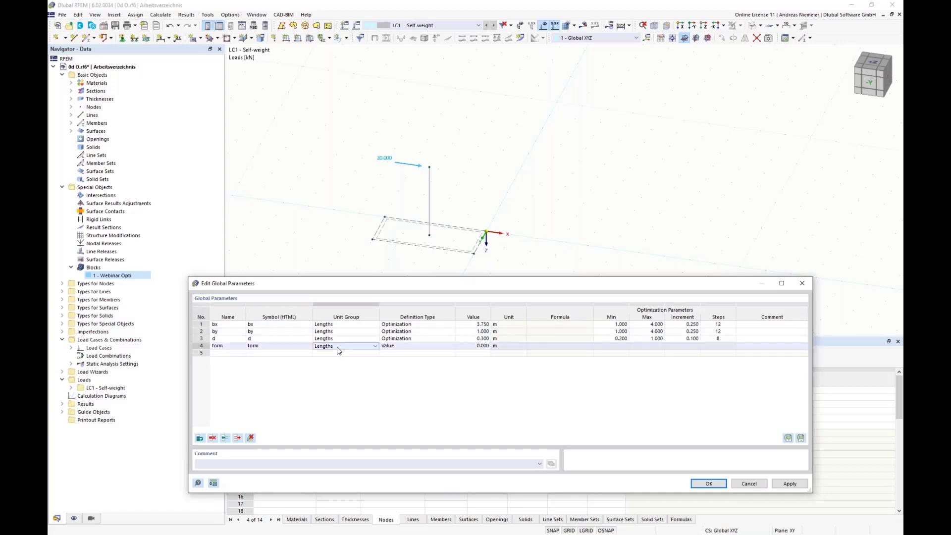
click(376, 346)
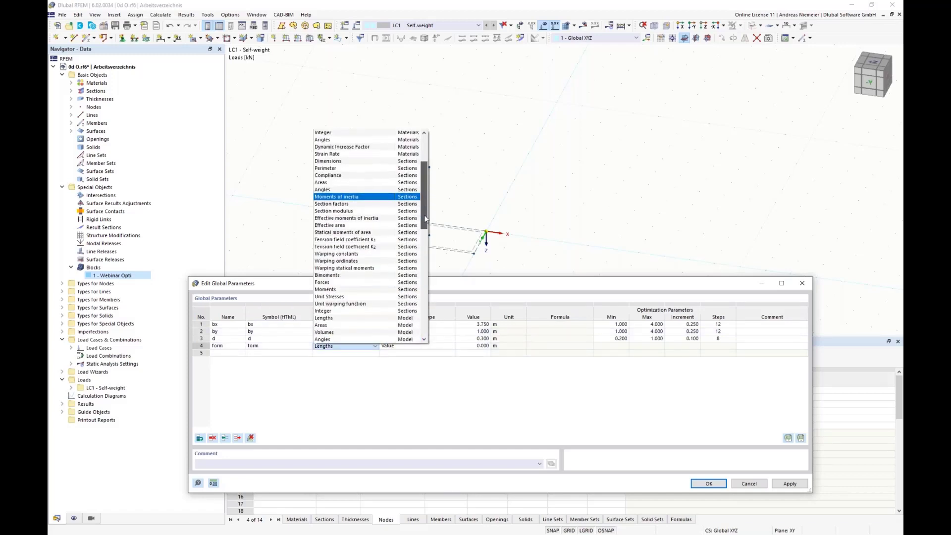
drag(425, 217, 422, 248)
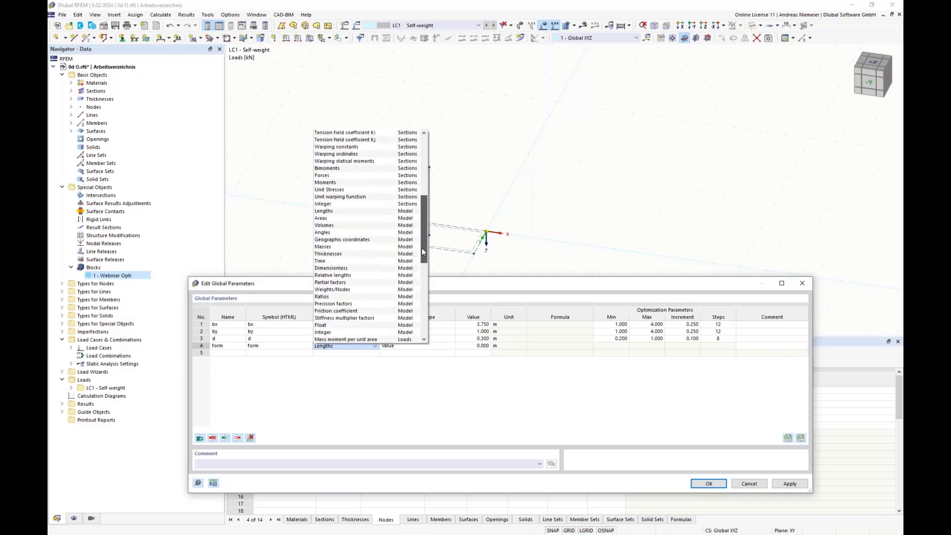
click(336, 333)
click(475, 346)
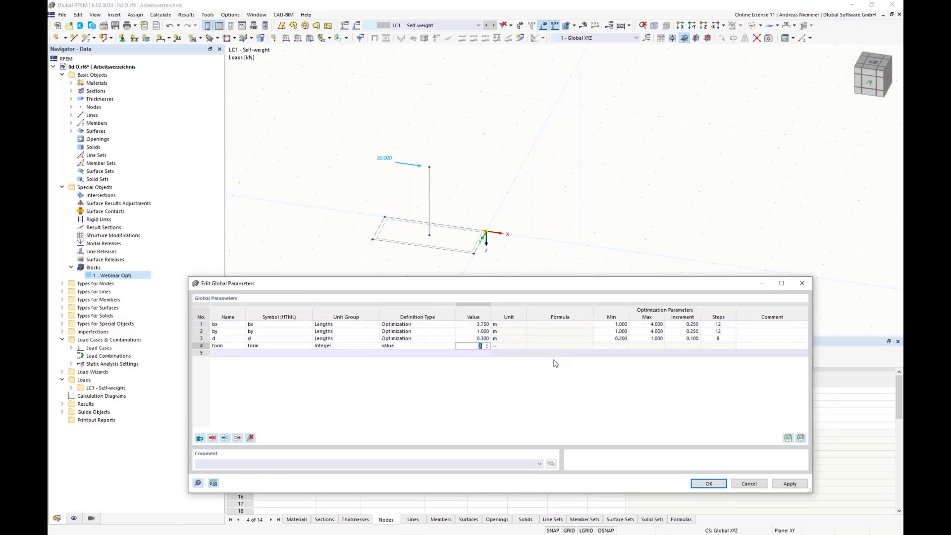
text(2)
Make the form parameter an optimization parameter with minimum 1, maximum 3 and increment 1, and accept the global parameters.
click(614, 346)
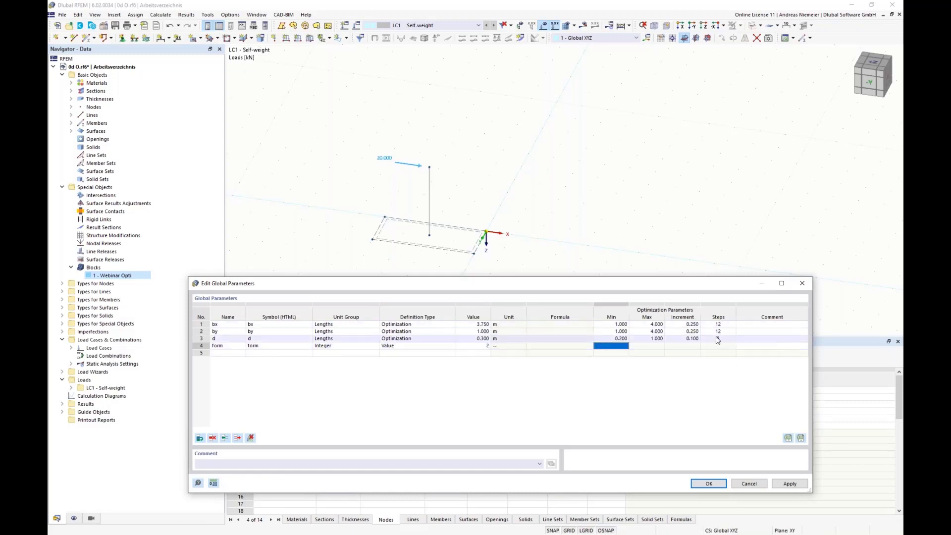
click(436, 346)
click(451, 347)
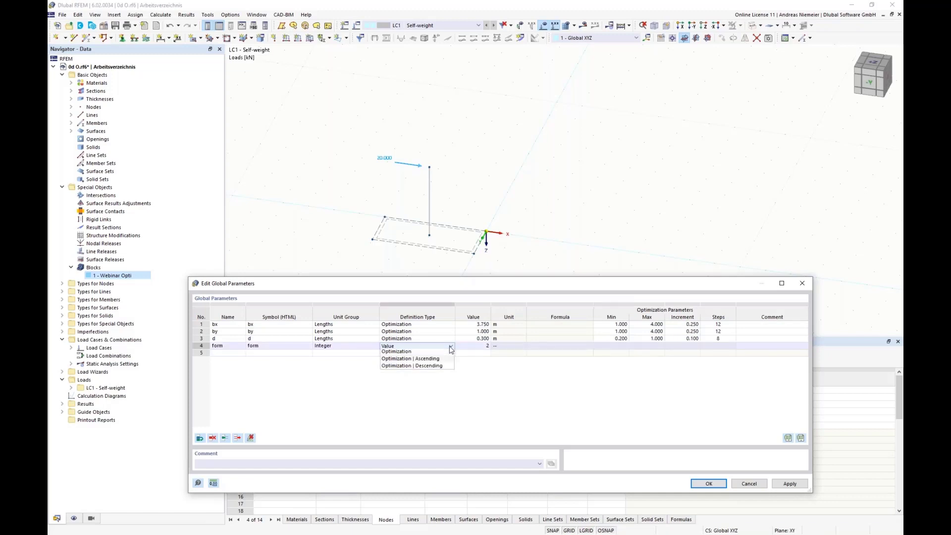
click(448, 351)
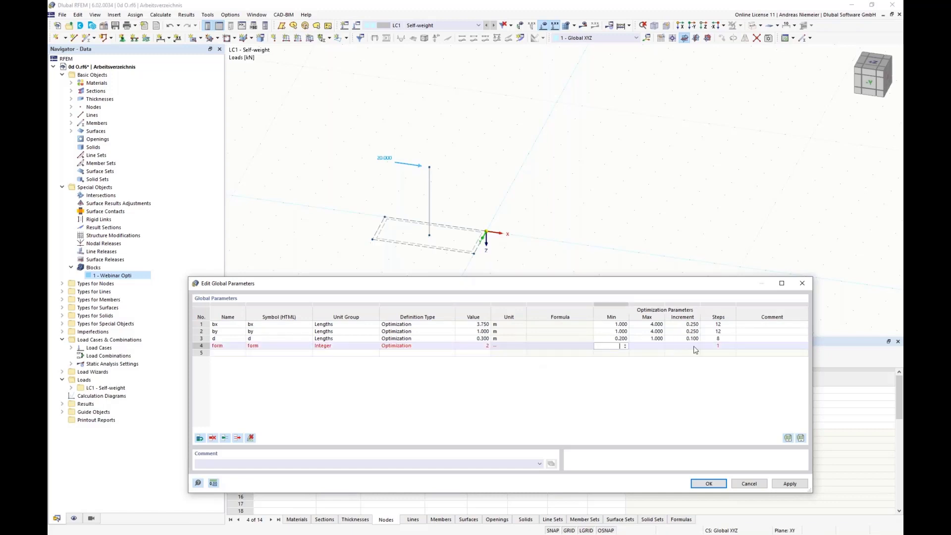
text(1)
key(Tab)
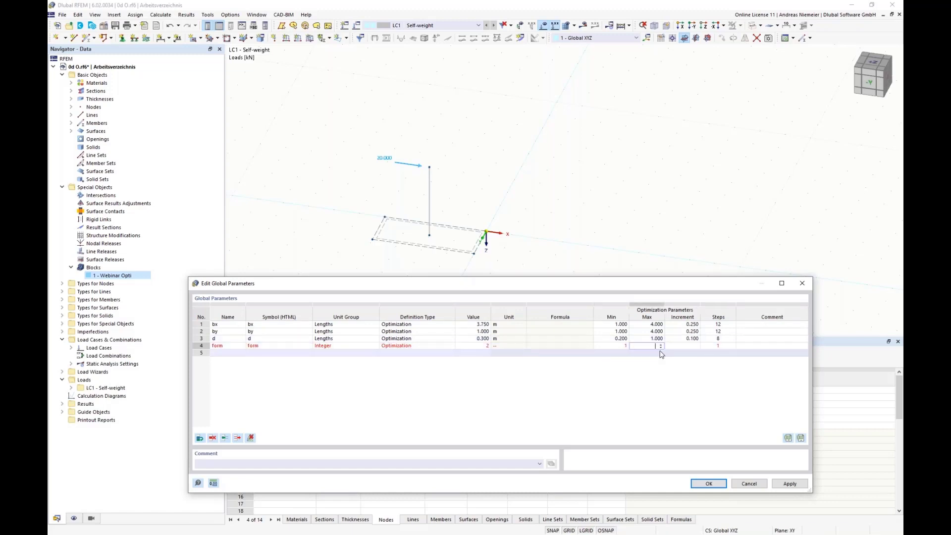
text(3)
key(Tab)
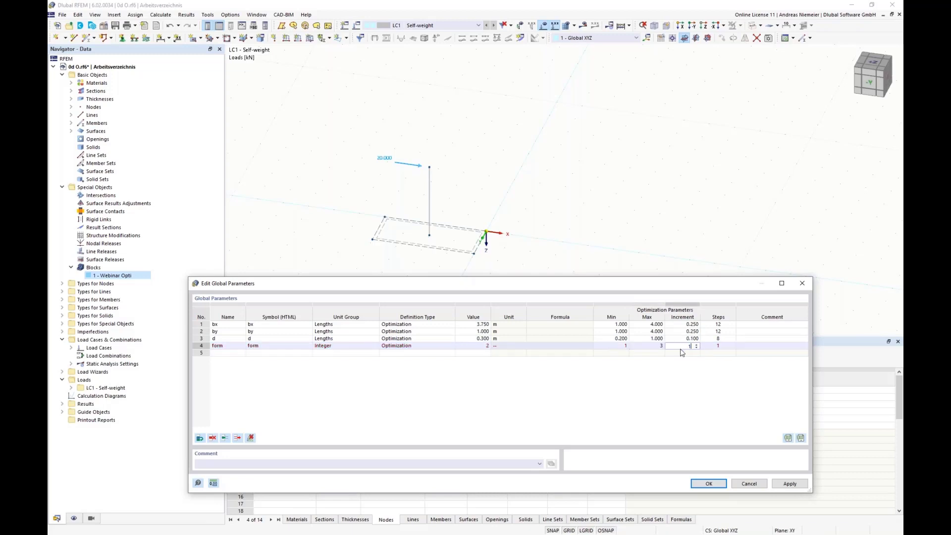
key(Tab)
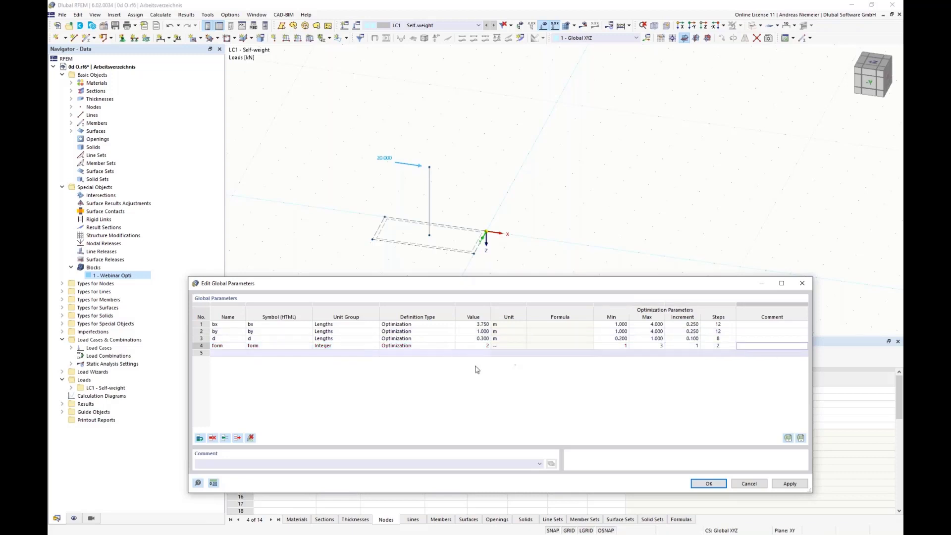
click(709, 484)
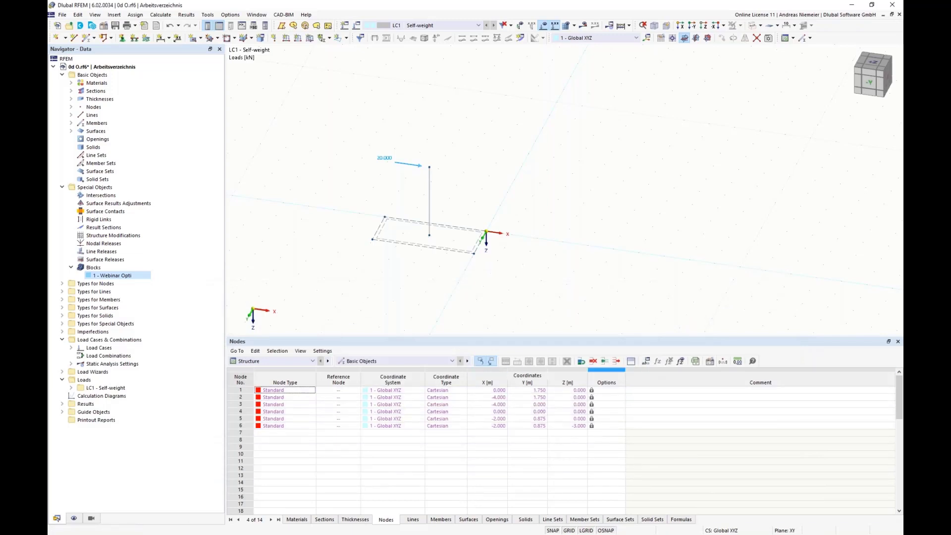
Reopen the Webinar Opti block's structure parameters and link its foundation widths to the global parameters with =bx and =by.
double_click(118, 276)
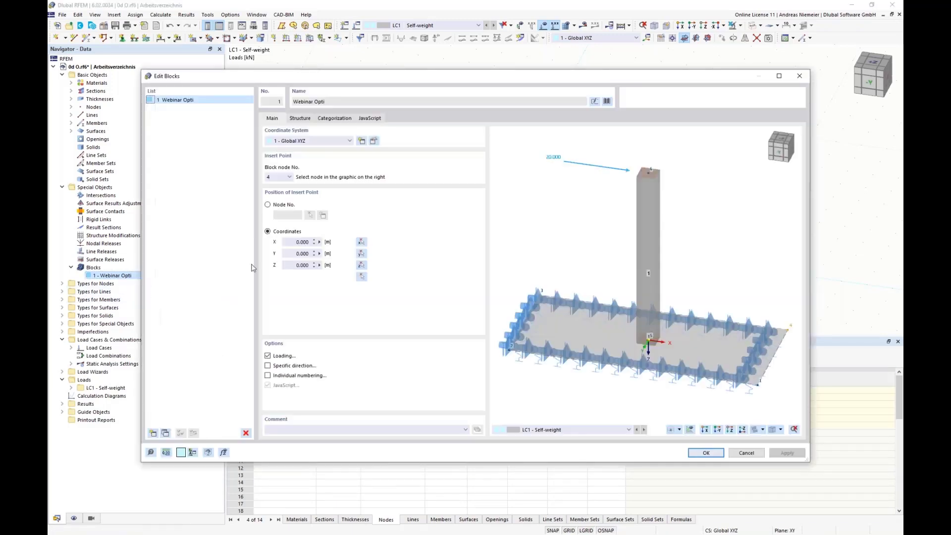
click(301, 118)
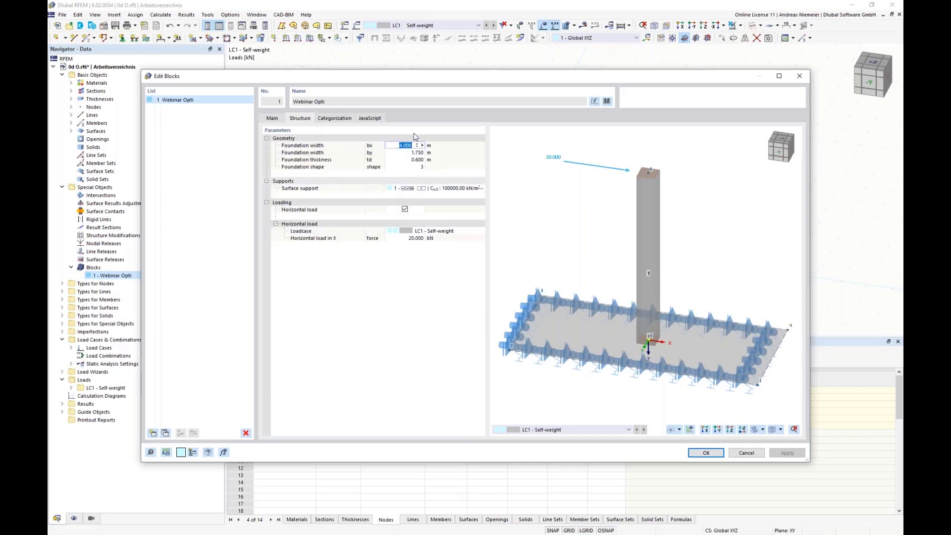
text(=bx)
key(Return)
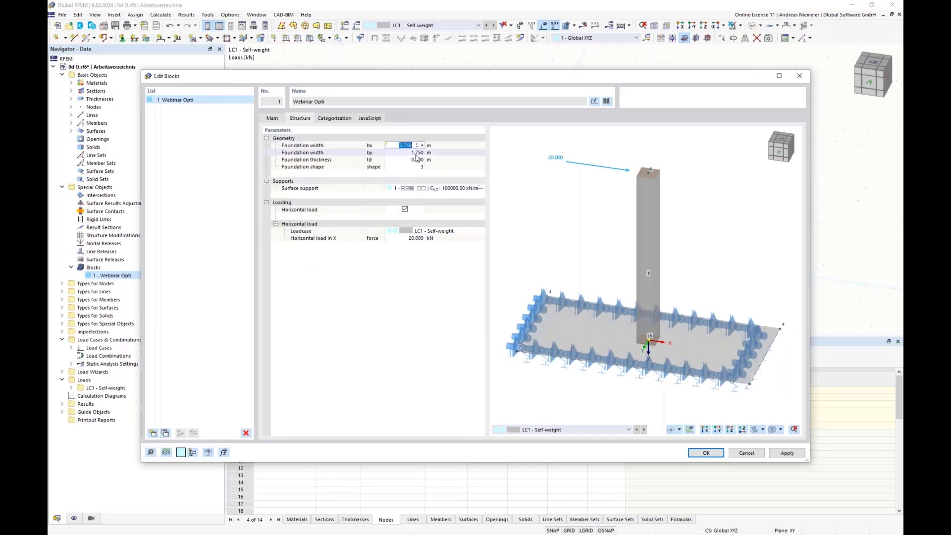
click(416, 153)
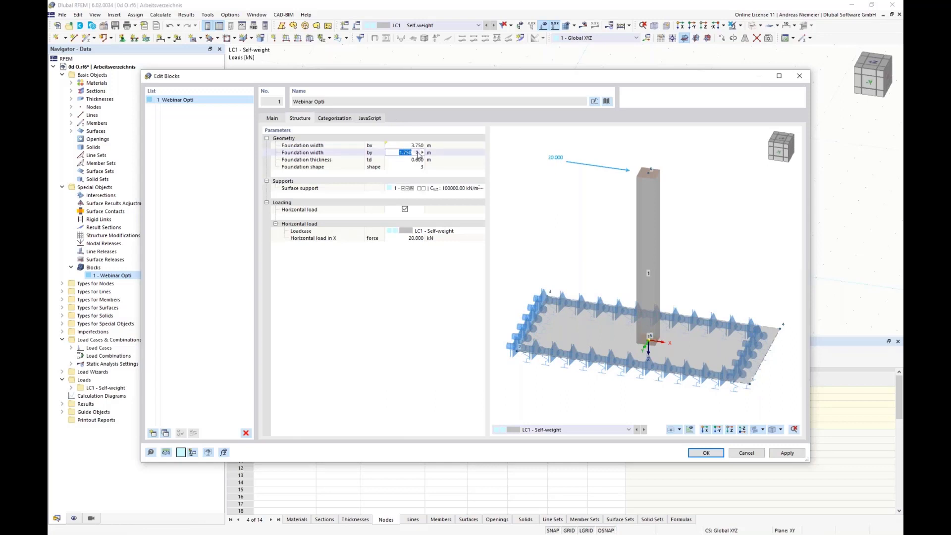
text(=by)
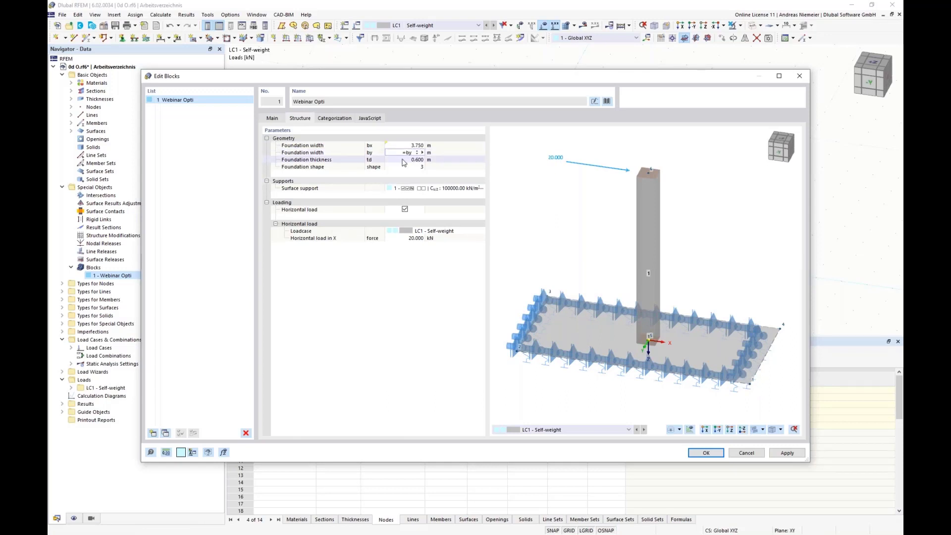
key(Return)
Link the block's foundation thickness to =d and its foundation shape to the form parameter, and accept the block.
click(406, 159)
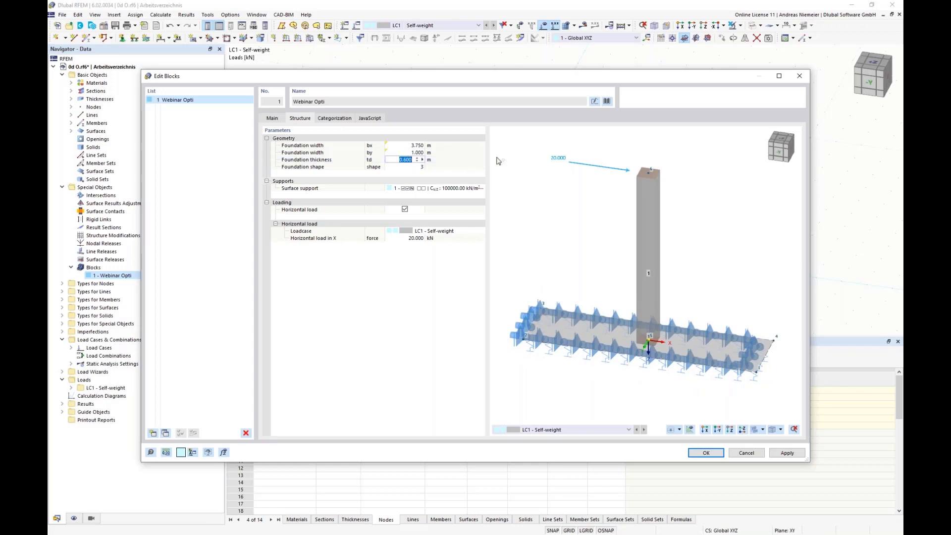
text(=d)
key(Return)
click(415, 168)
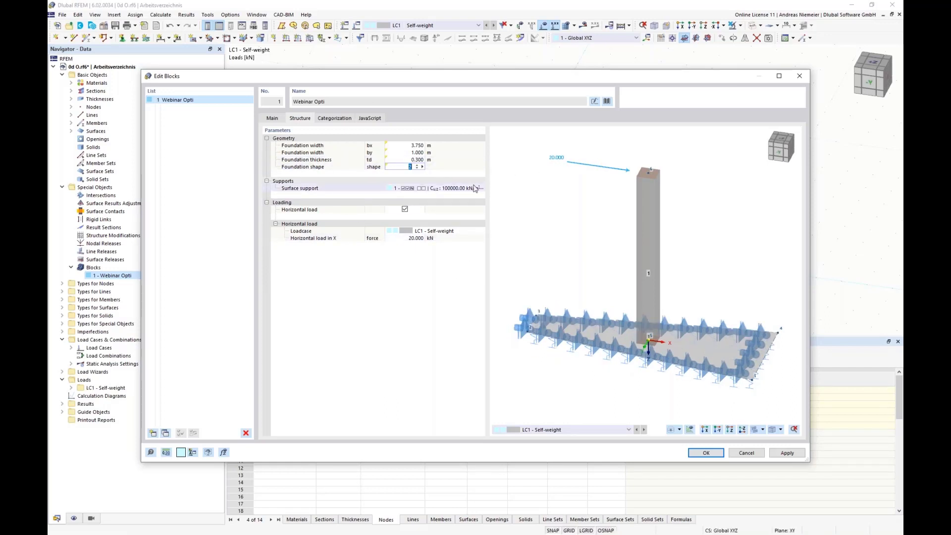
click(706, 453)
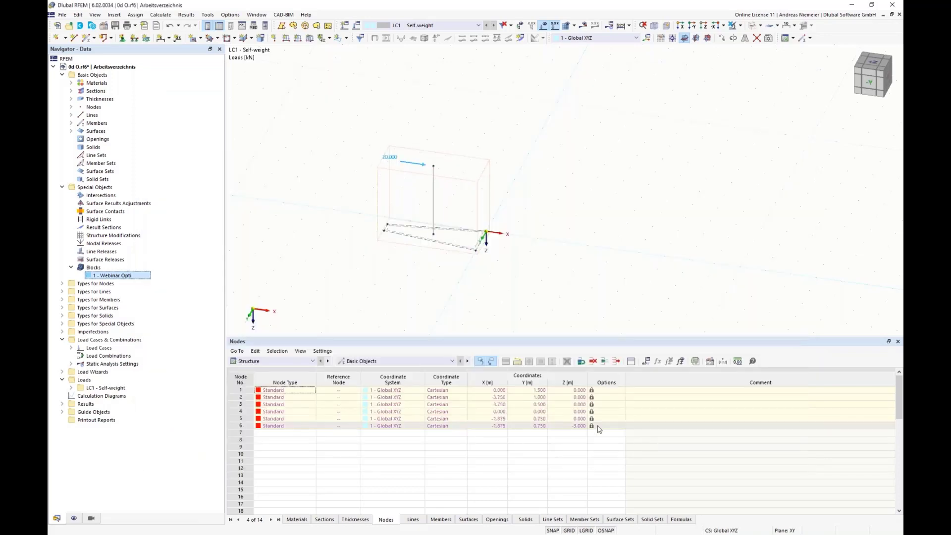
Set the global parameter form to 3 to update the footing's shape, and clear the block selection.
click(655, 362)
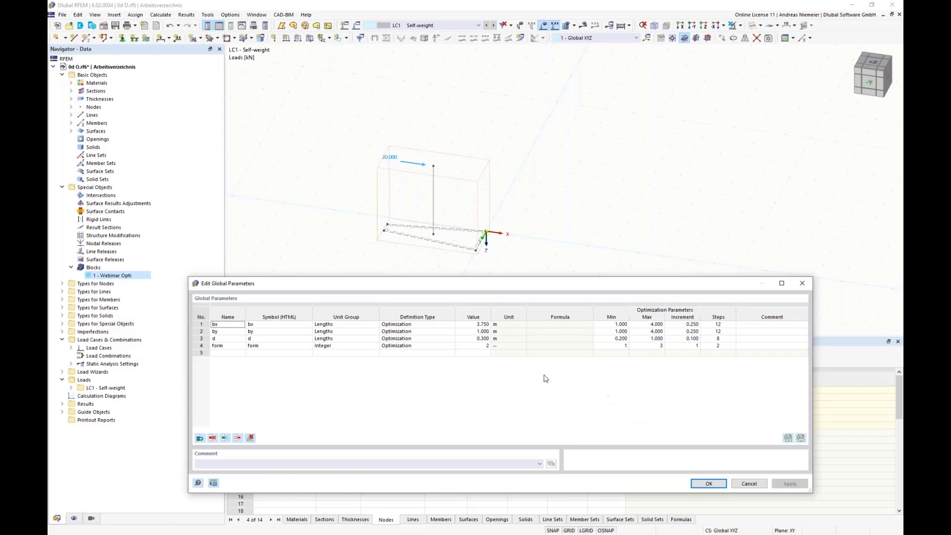
double_click(481, 347)
text(3)
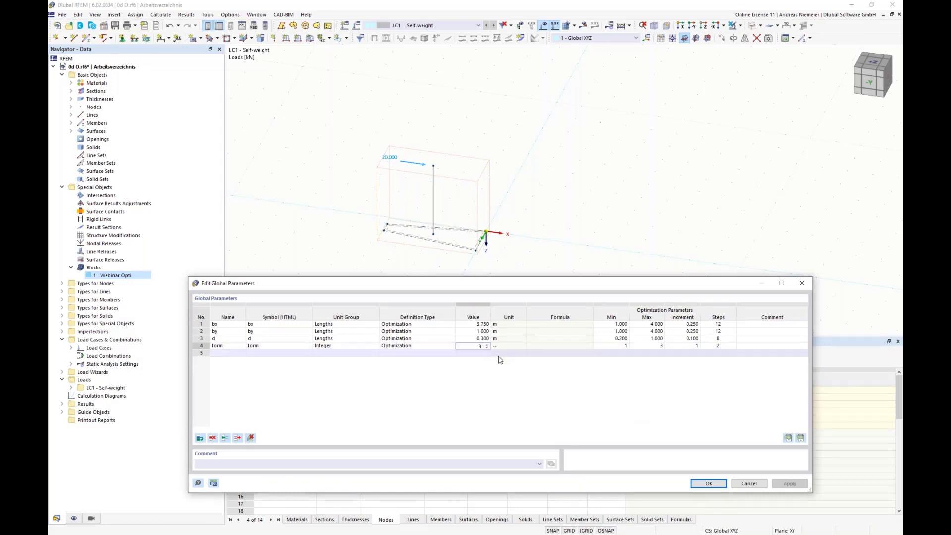
click(708, 483)
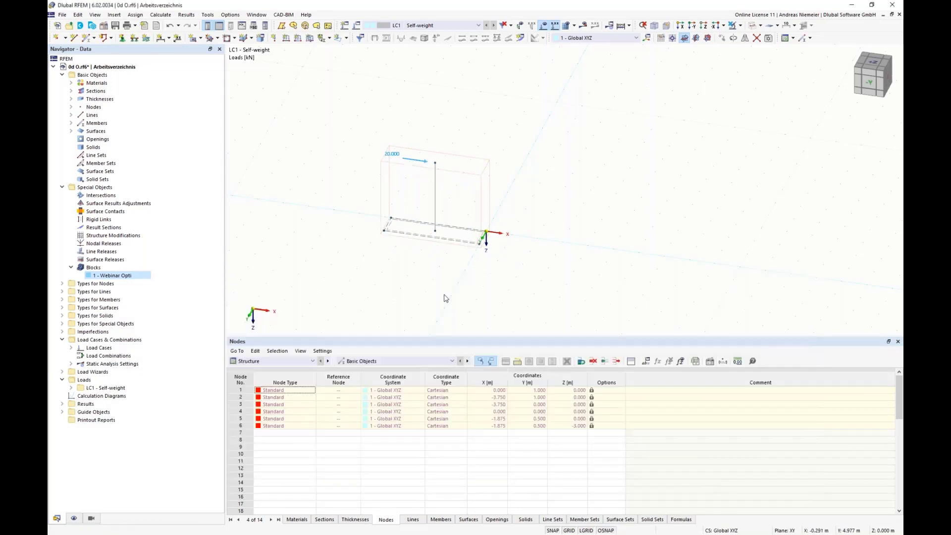
click(429, 292)
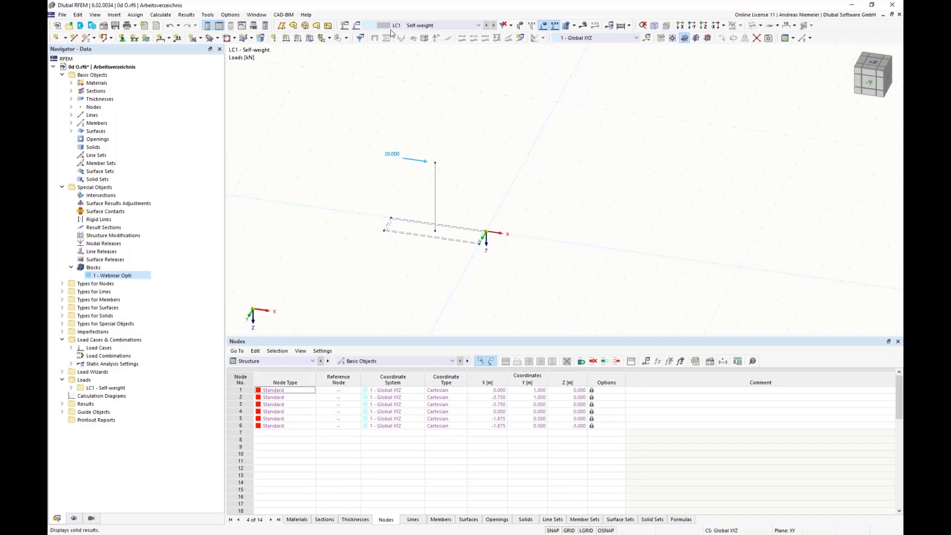
Review the optimization settings for the four values to optimize and the number of mutations, leaving them unapplied.
click(160, 15)
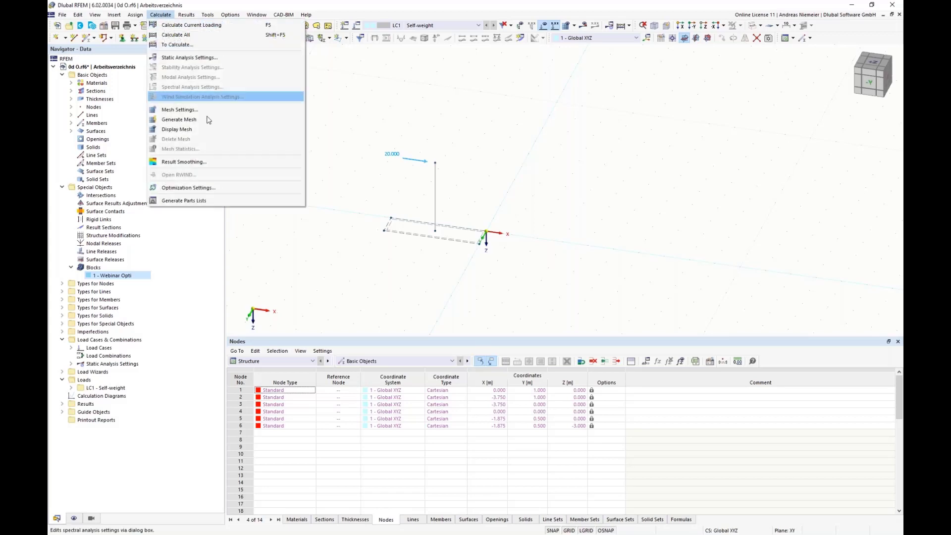
click(218, 188)
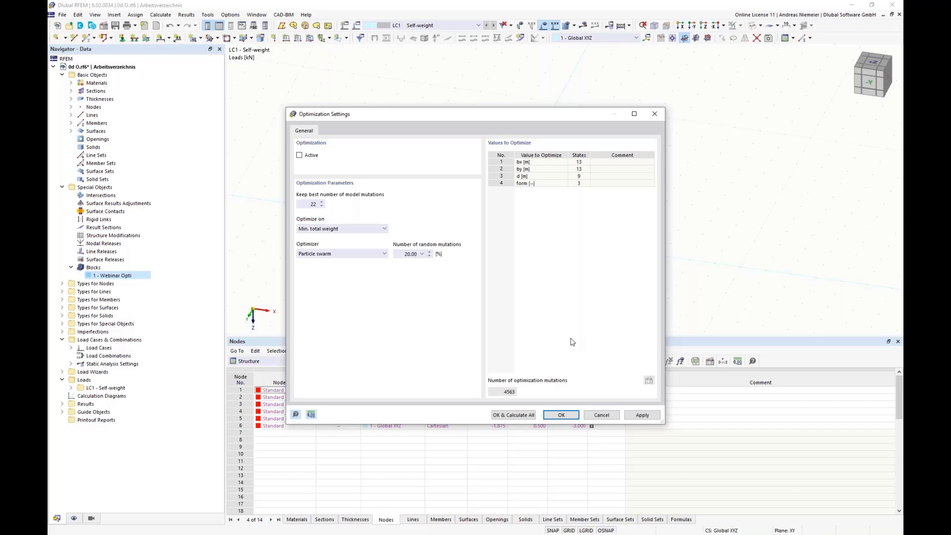
click(601, 415)
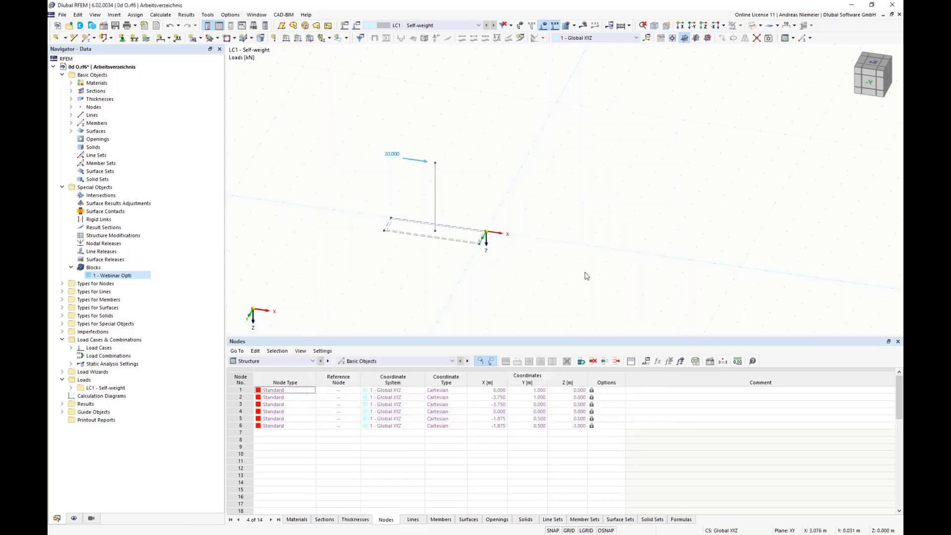
Open the already calculated model Stützenfundament 4d.rf6 from the Optima folder.
click(61, 14)
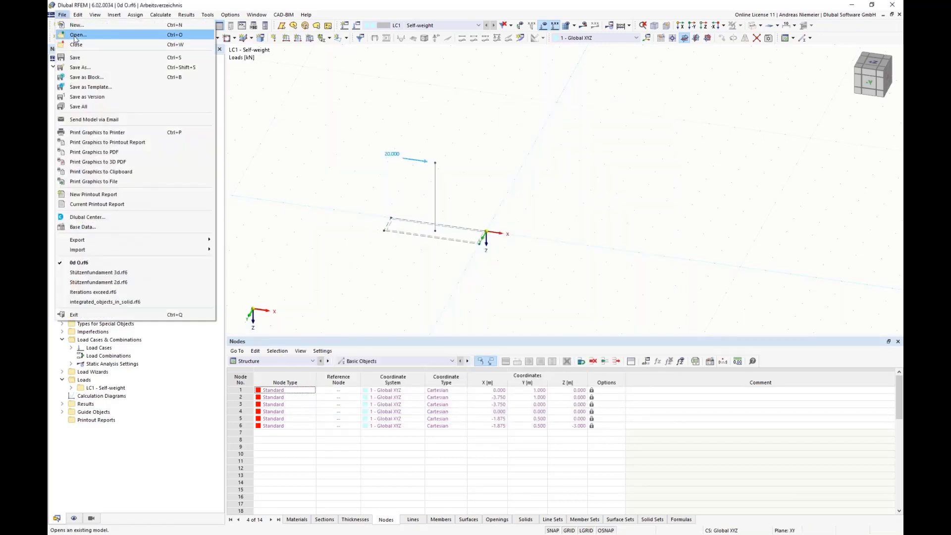
click(74, 33)
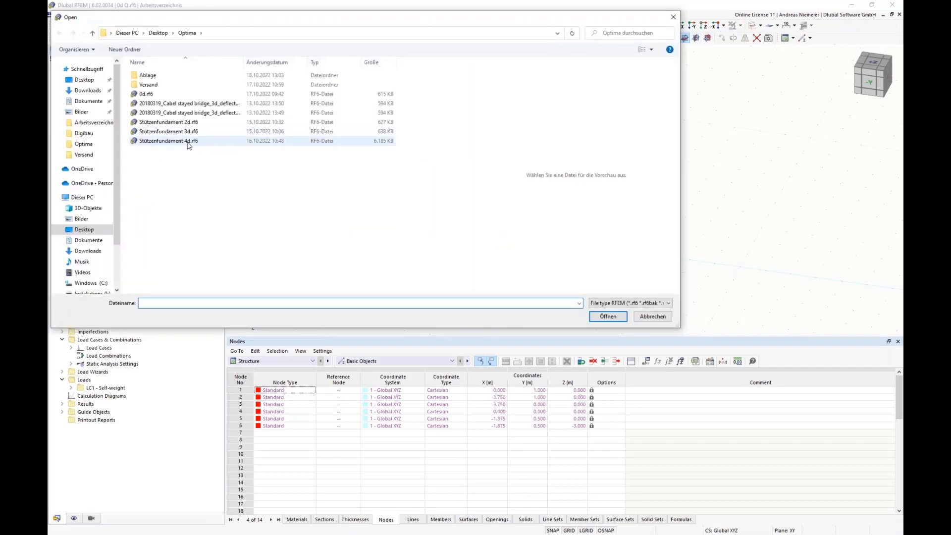
click(185, 141)
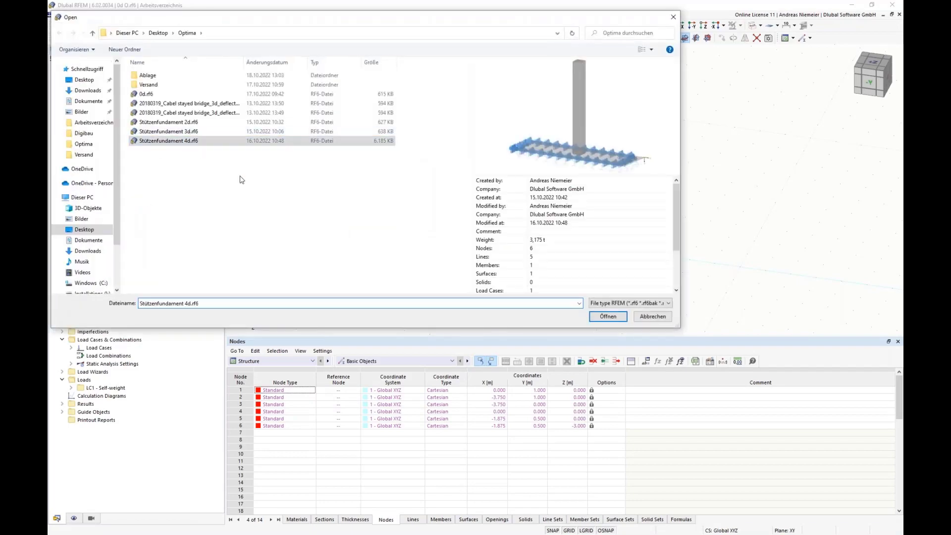
click(609, 317)
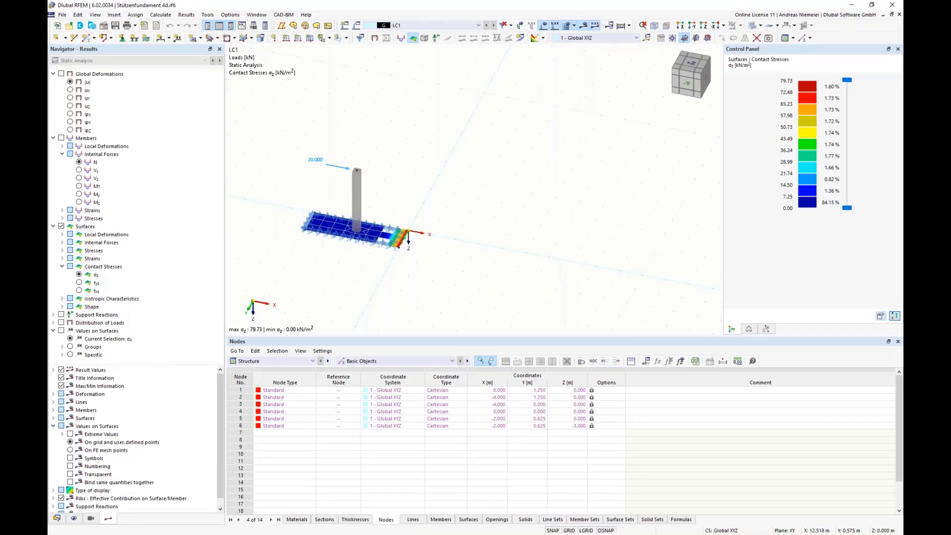
Show the table of optimized values and look through the ranked model variants, comparing their weights and shapes.
click(278, 362)
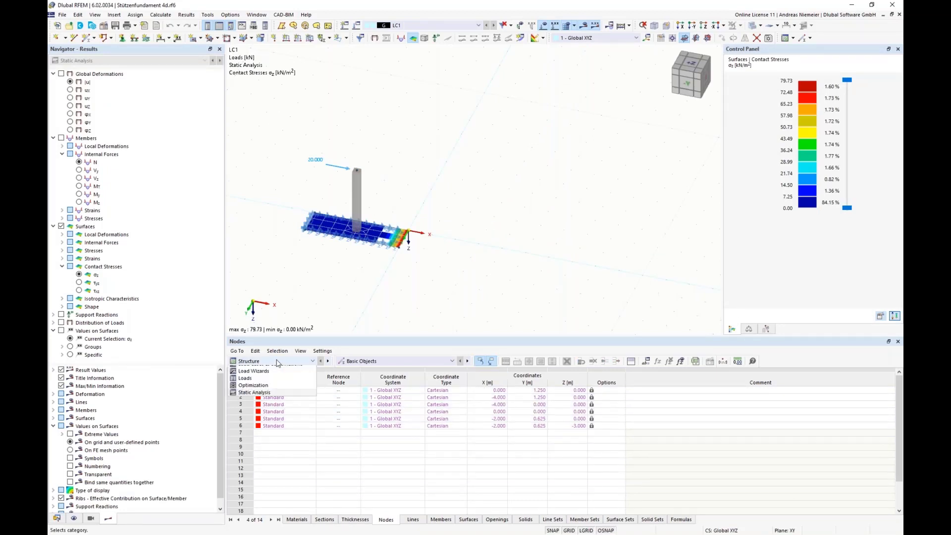
click(279, 408)
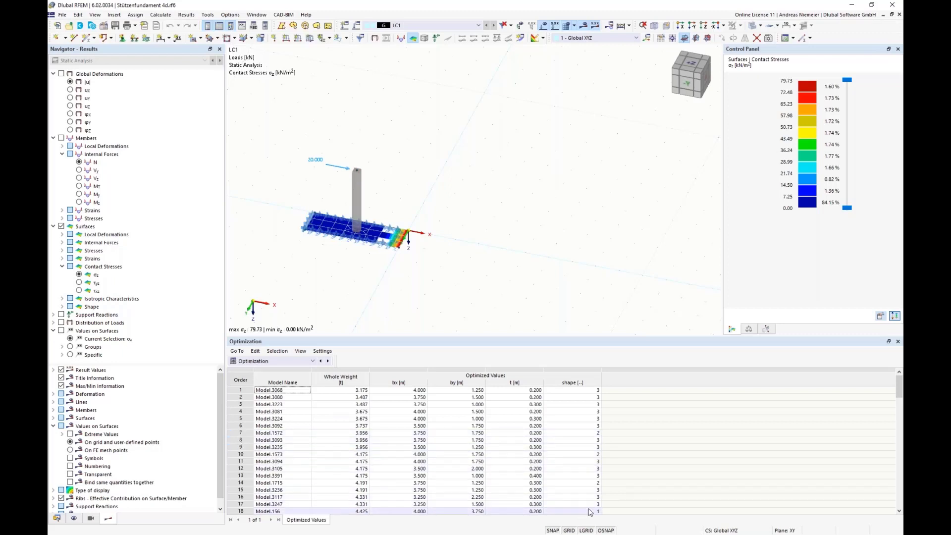
scroll(584, 490, down, 7)
scroll(584, 484, down, 13)
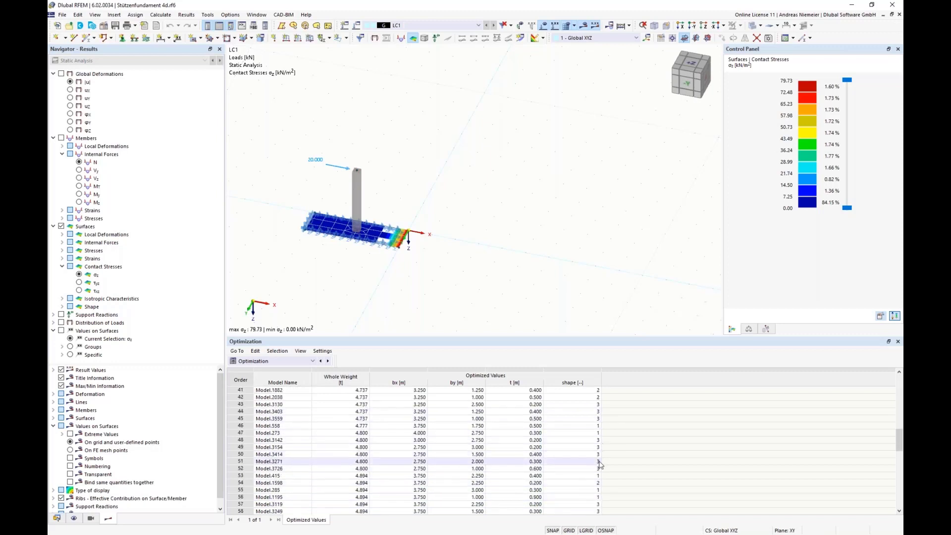
Return to the top-ranked variants, then review the Fundament block's script and structure parameters without changing them.
scroll(596, 461, up, 20)
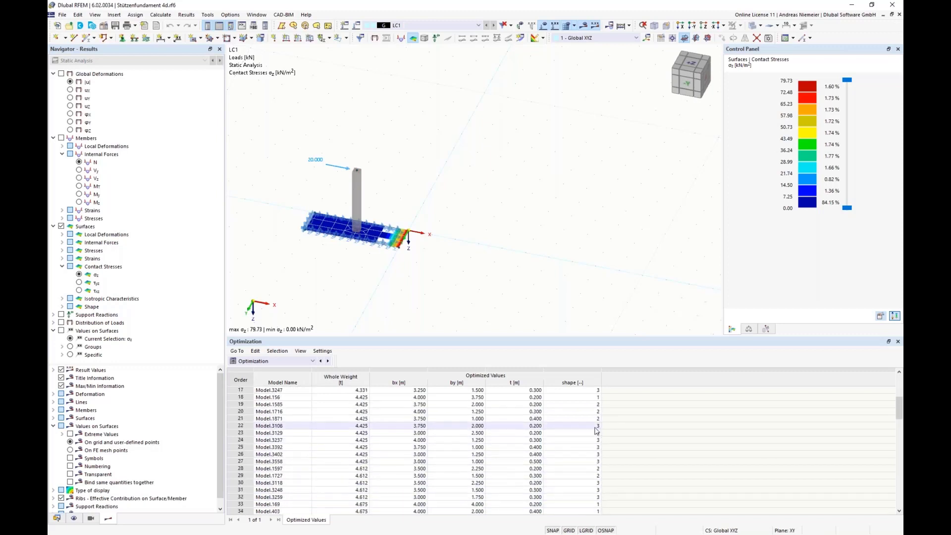
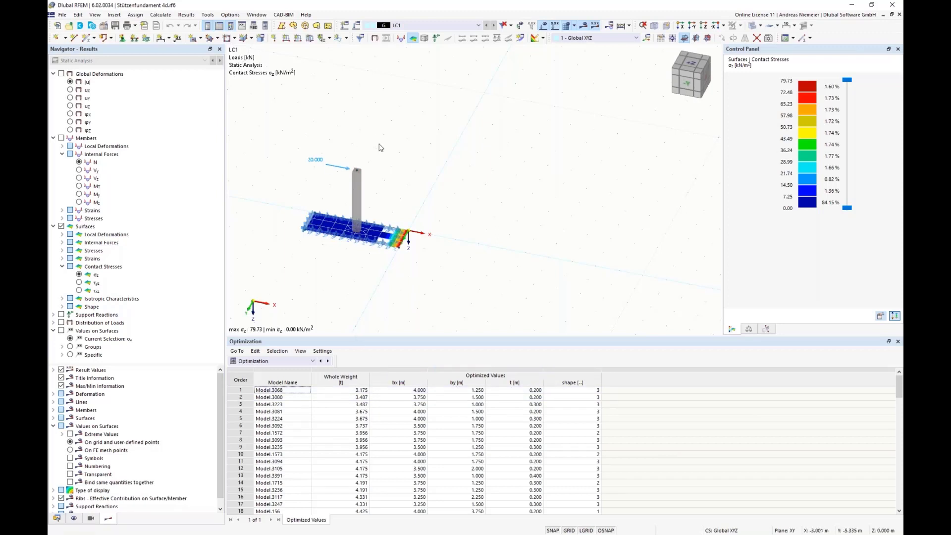
click(57, 518)
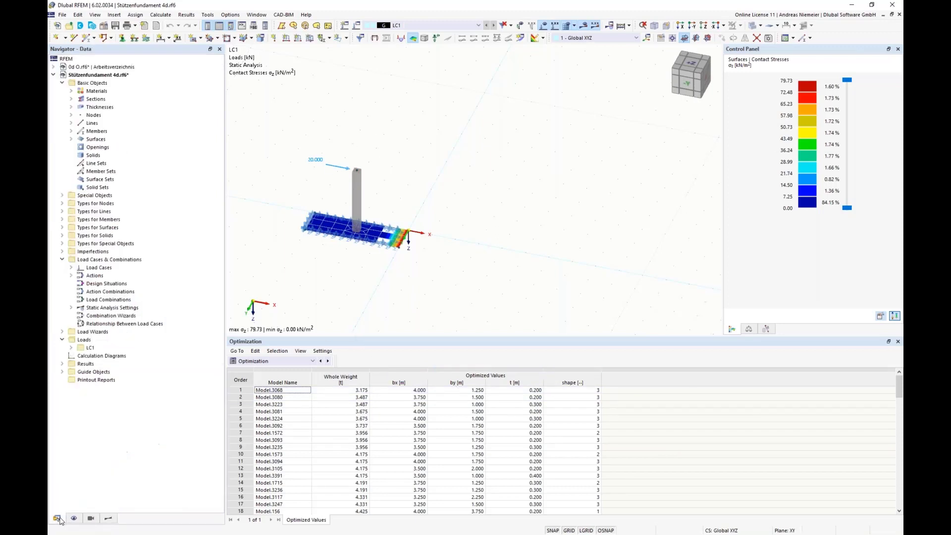
click(62, 196)
click(71, 276)
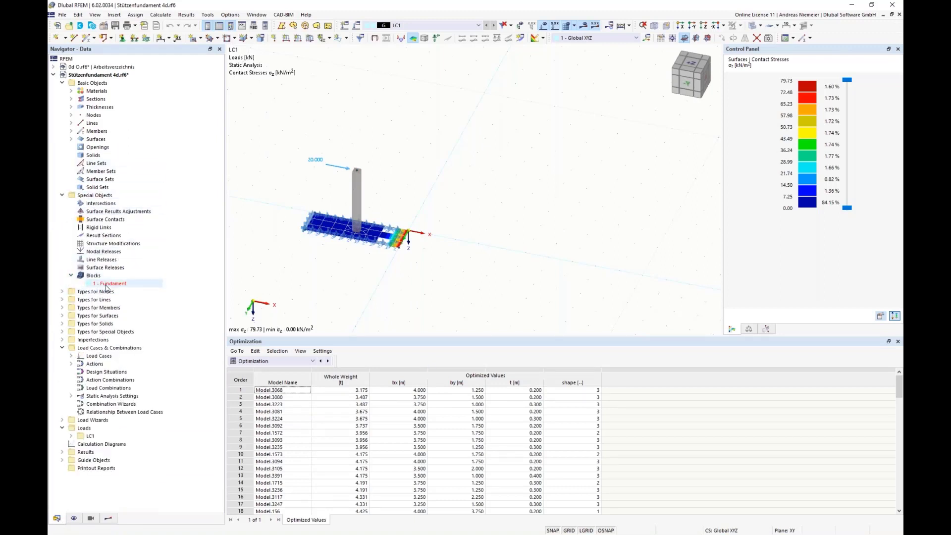
double_click(109, 284)
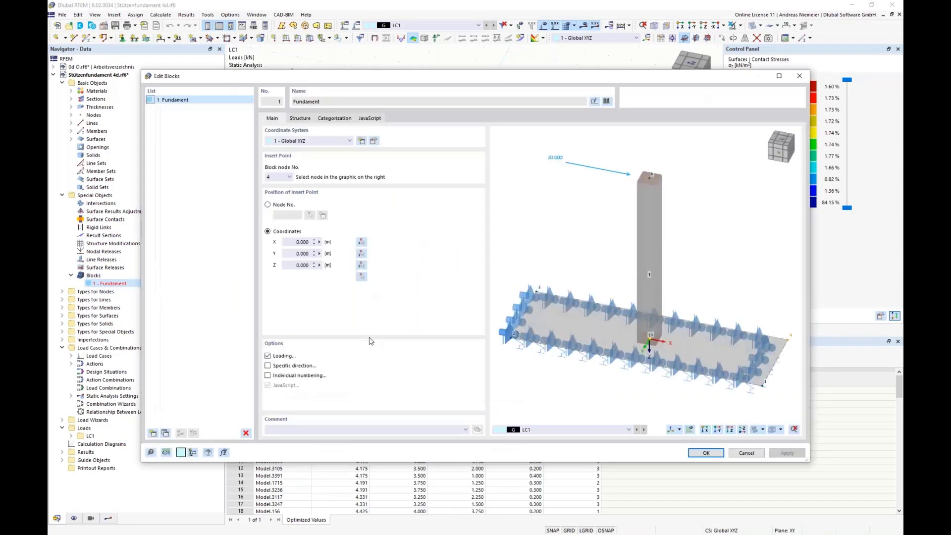
click(370, 118)
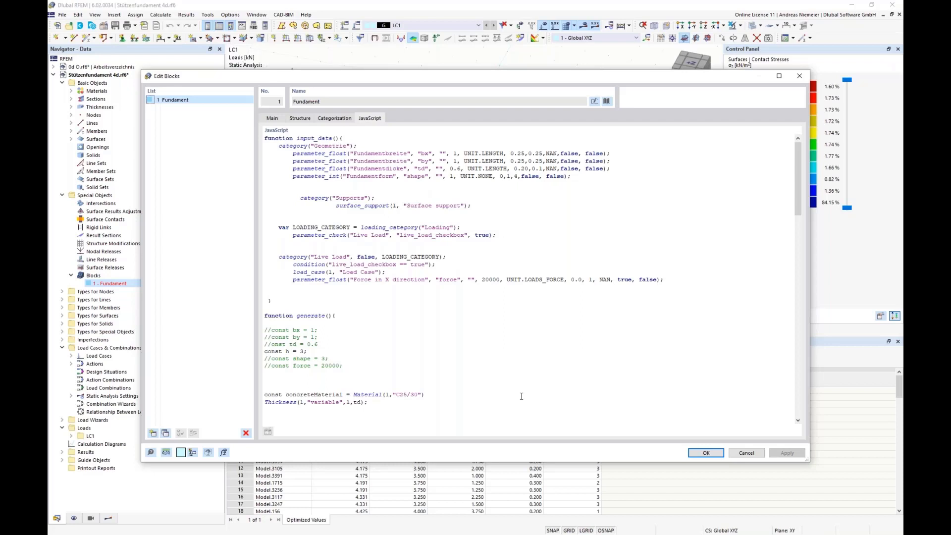
click(300, 118)
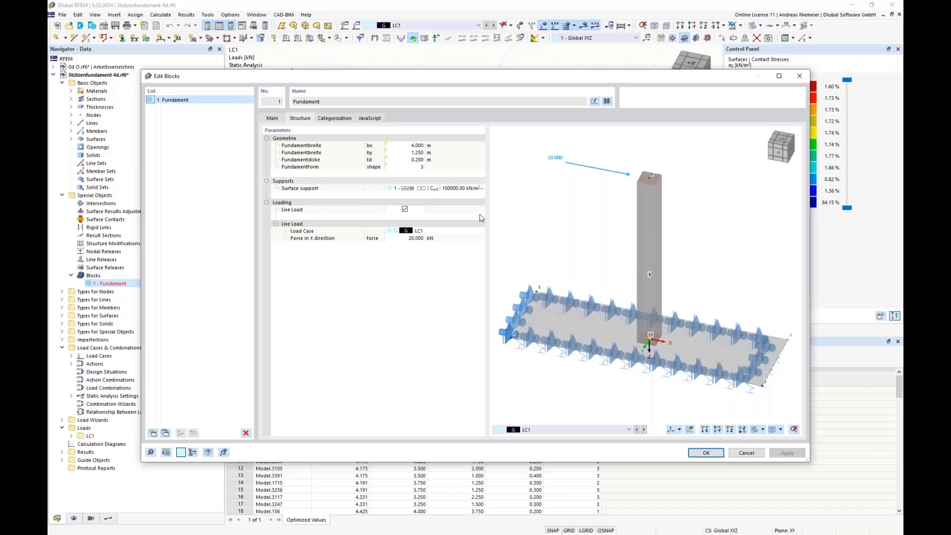
click(745, 453)
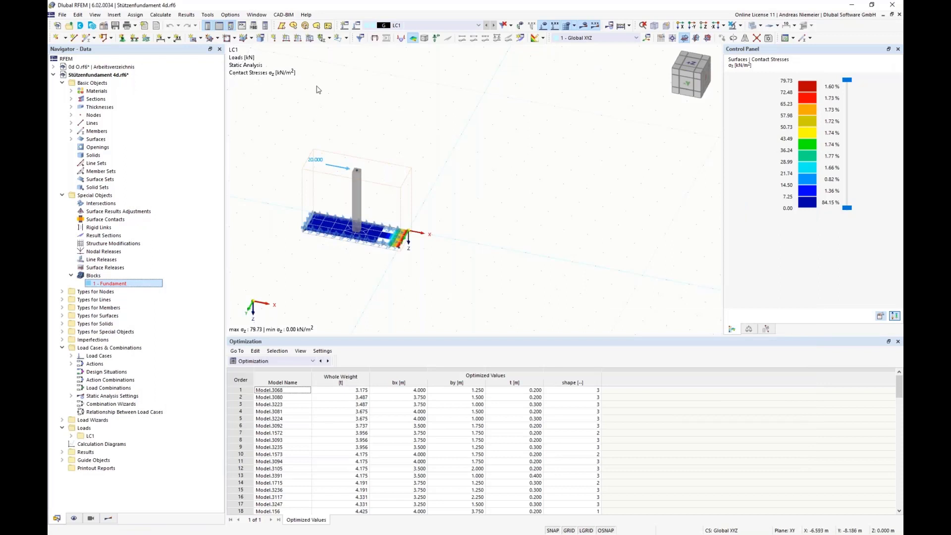
Review the available optimization criteria in the optimization settings without applying anything, and check the list of load cases.
click(171, 15)
click(183, 191)
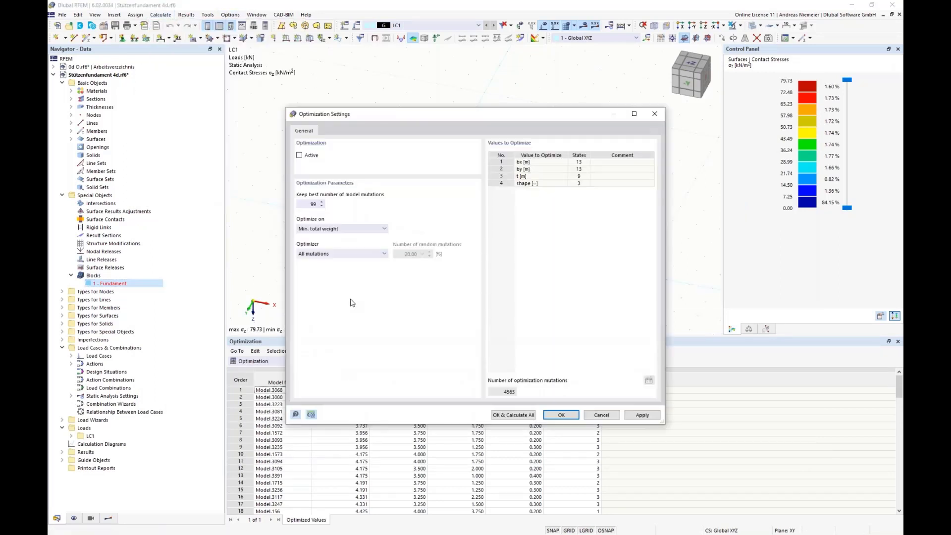
click(326, 230)
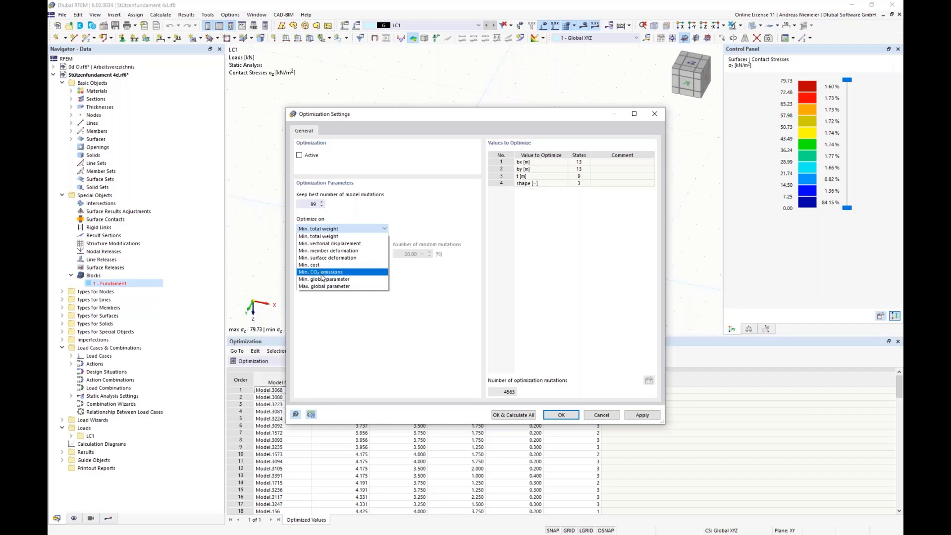
click(392, 325)
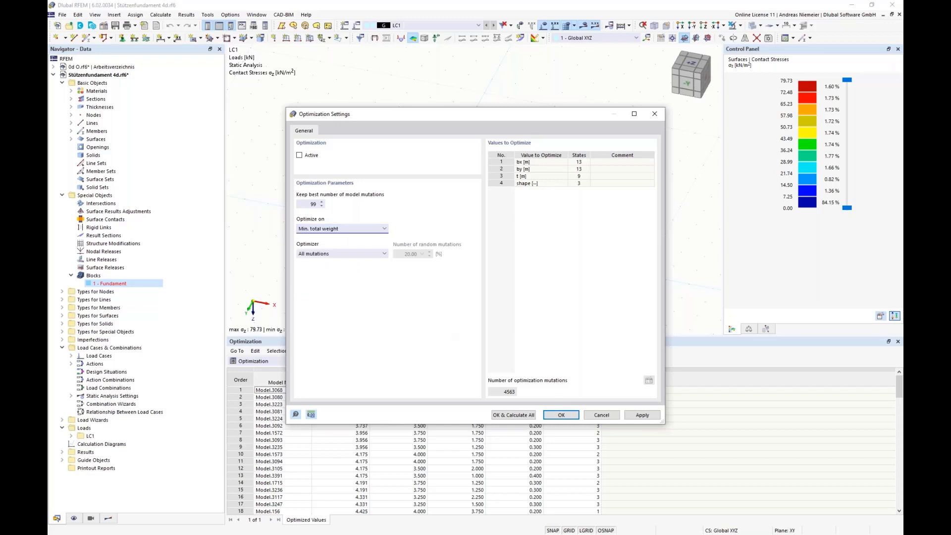
click(609, 420)
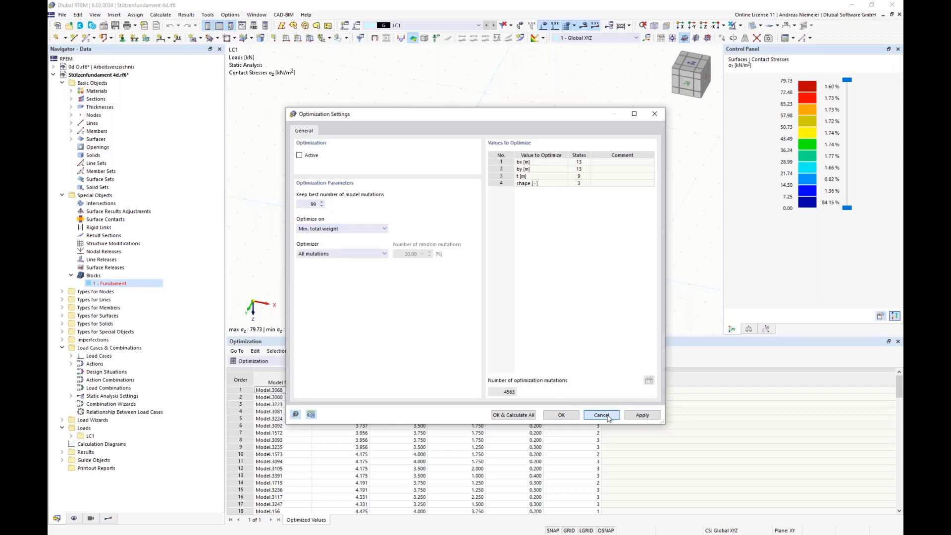
click(423, 26)
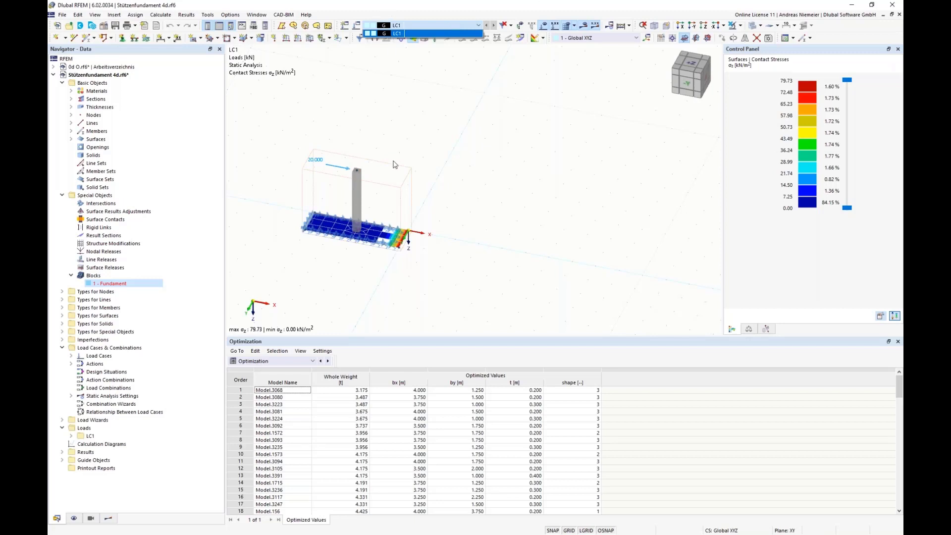
click(500, 208)
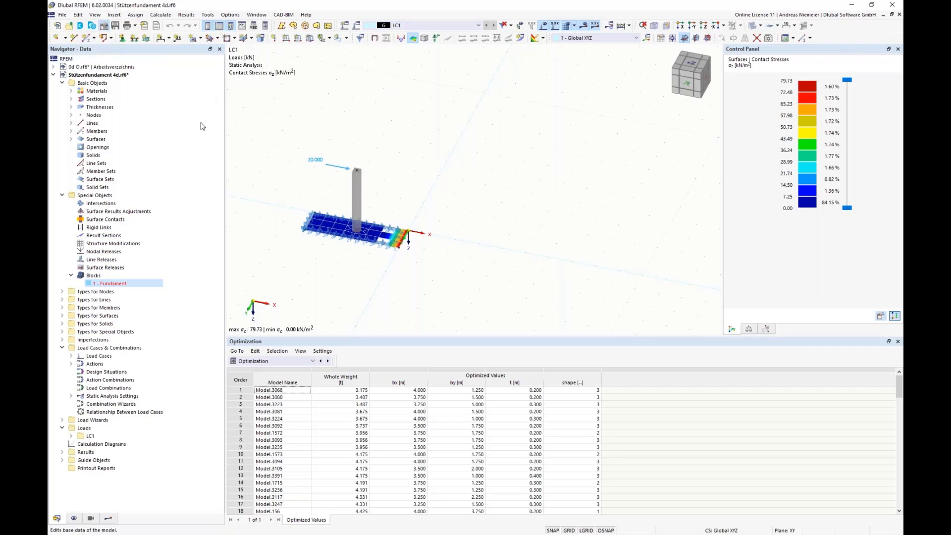
Review the add-ons in the model's base data, including Optimization & Costs / CO2 Emission Estimation, and leave them unchanged.
click(338, 98)
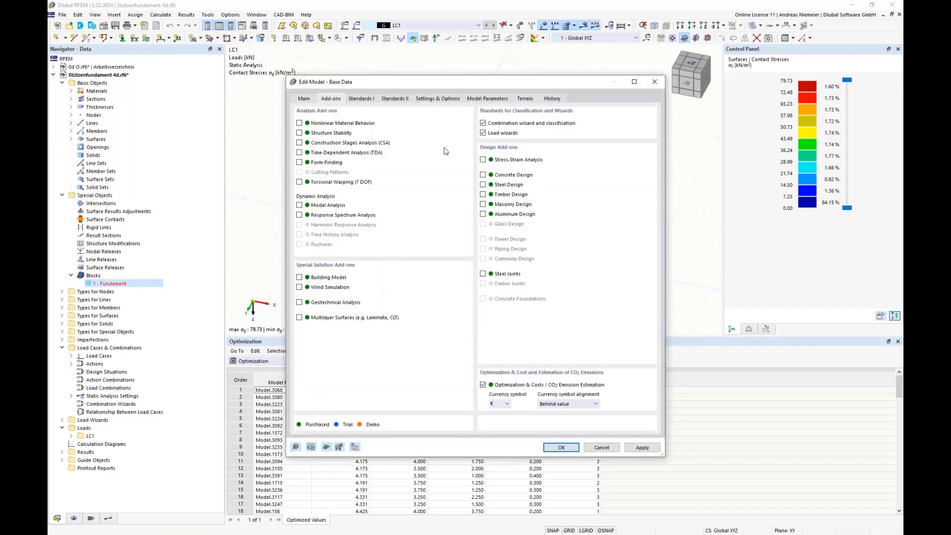
drag(489, 83, 651, 91)
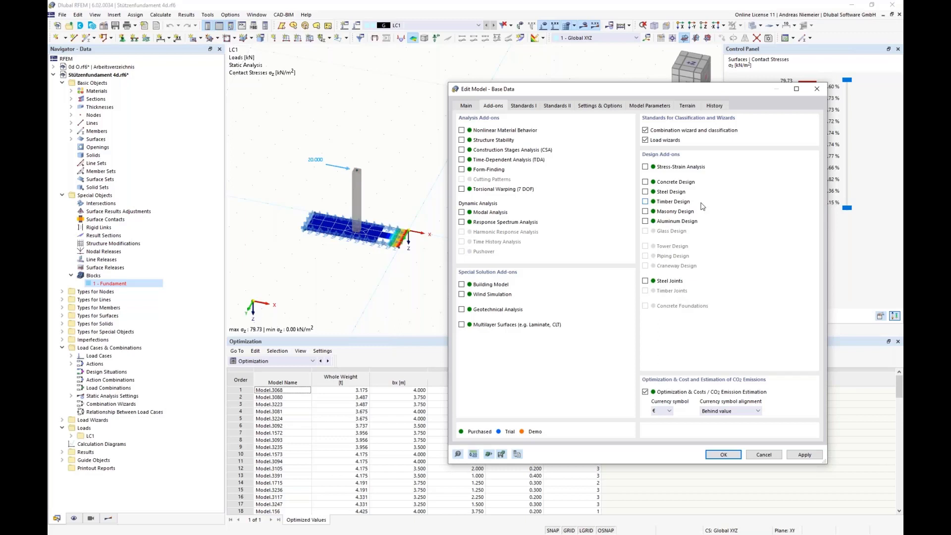
click(765, 457)
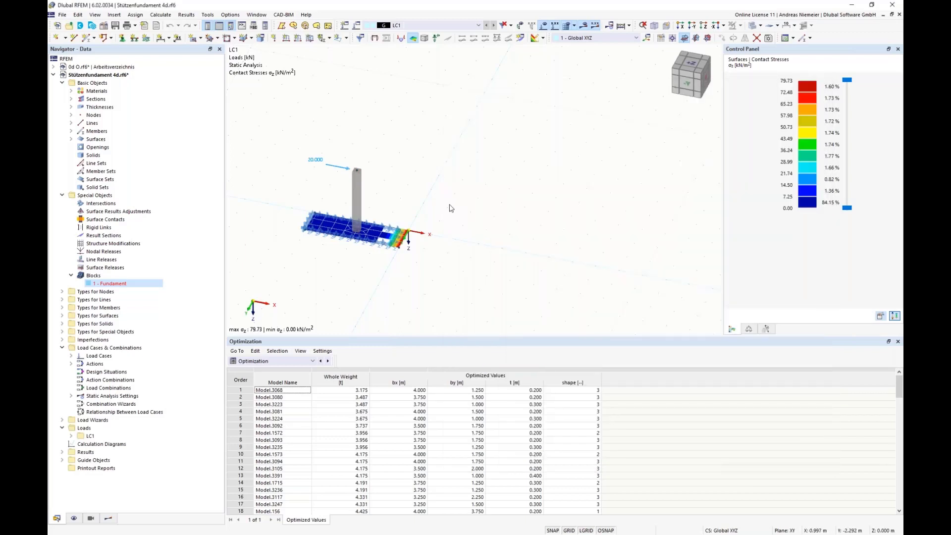
Examine the cost, CO2 emission and optimization options of section R_M1 300/300 without changing the section.
click(71, 99)
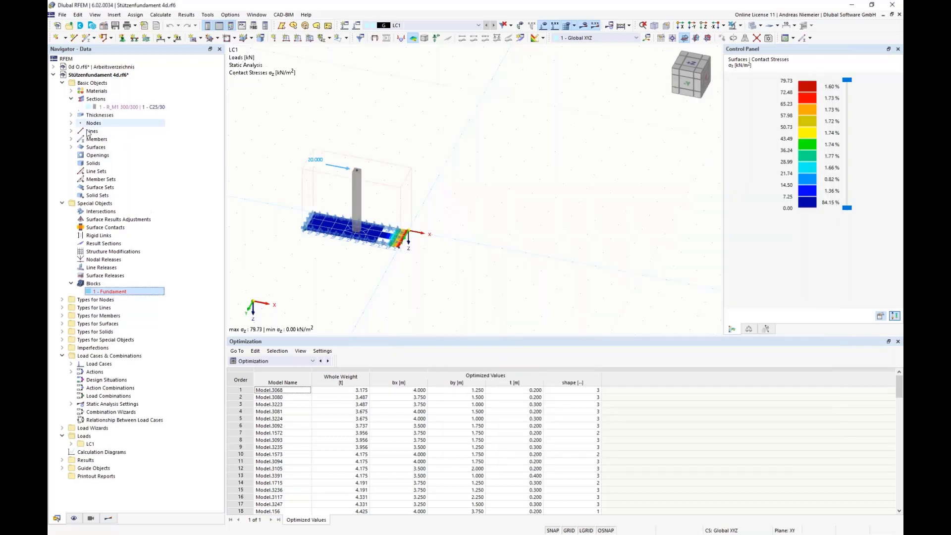
click(98, 107)
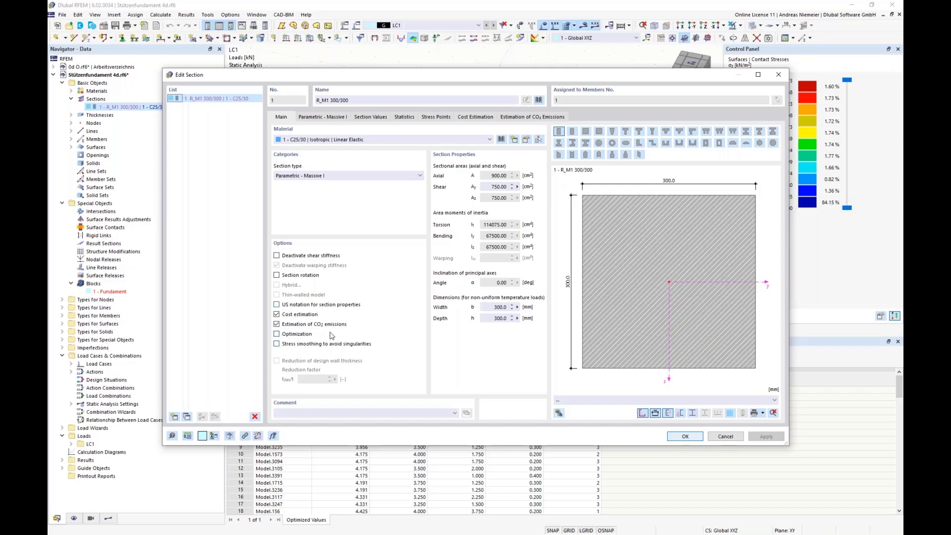
click(734, 440)
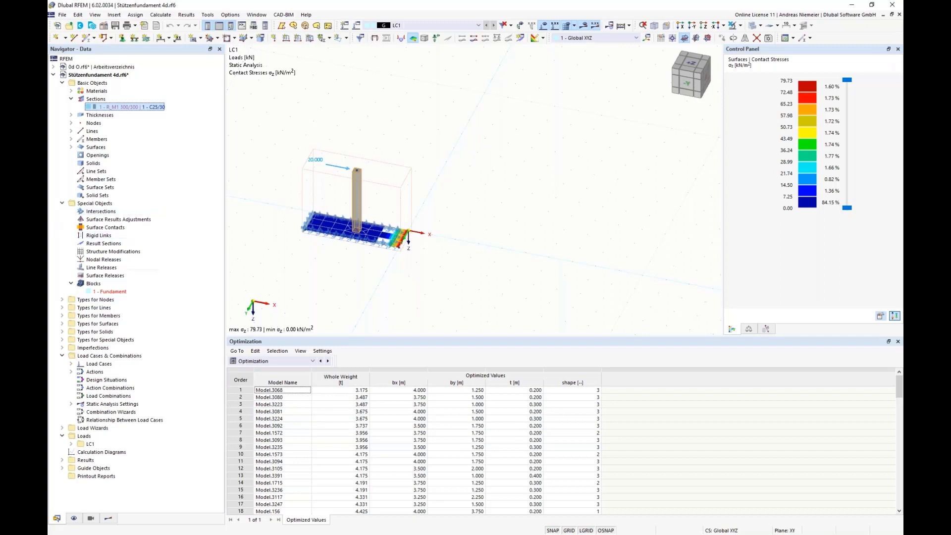
key(alt+Tab)
scroll(426, 231, up, 5)
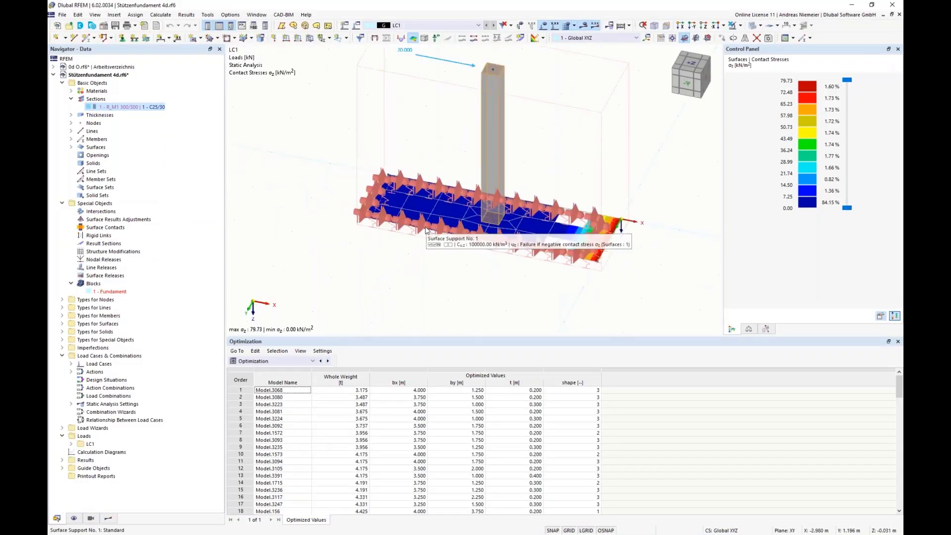
scroll(426, 230, down, 5)
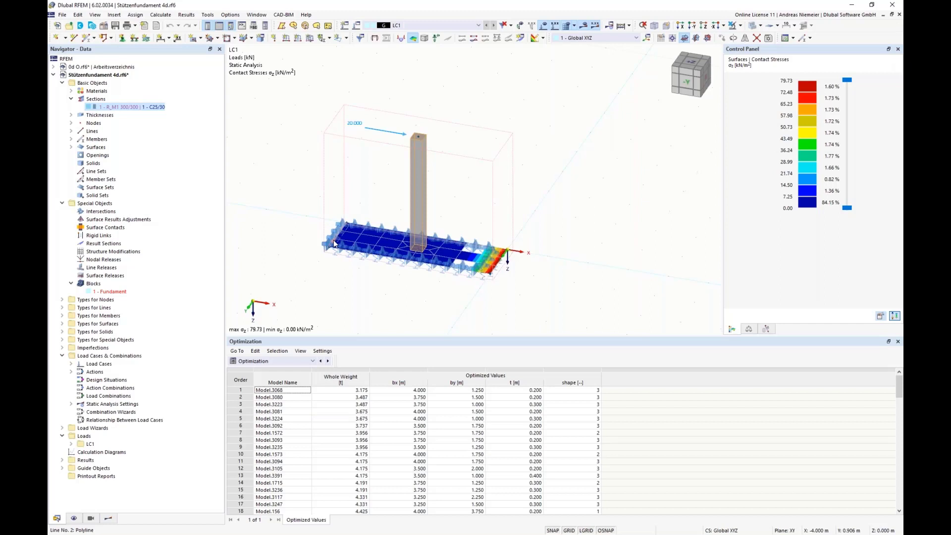
Compare the optimization criteria beside the model, try Min. vectorial displacement as the target, and discard the optimization settings.
click(163, 17)
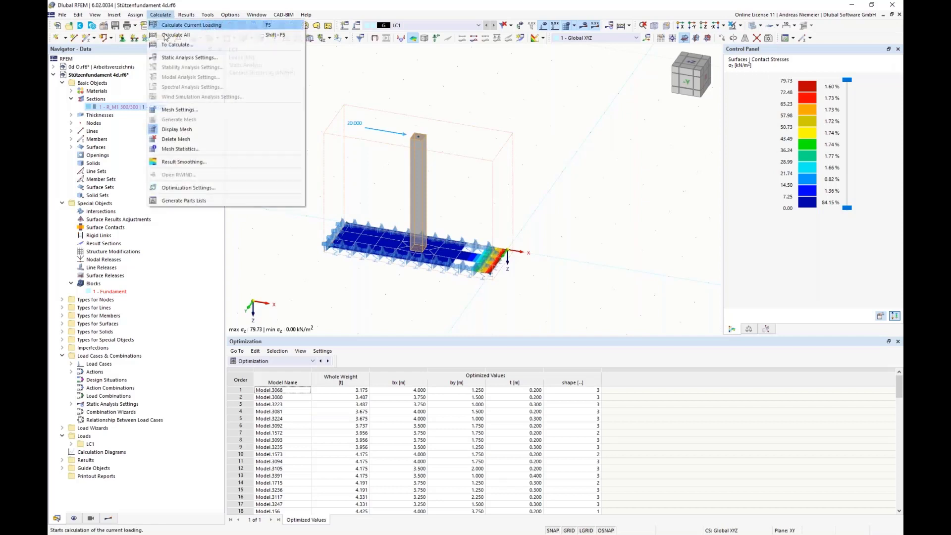
click(174, 190)
click(322, 230)
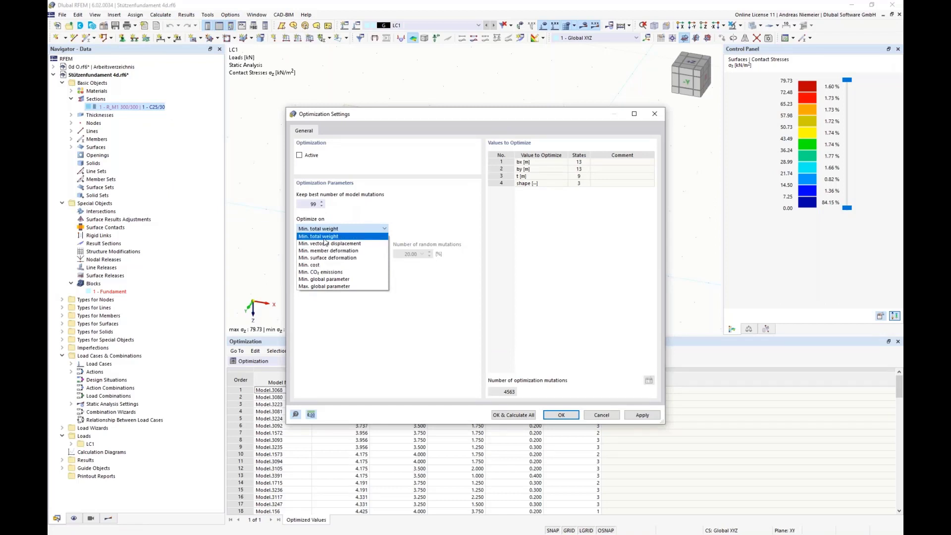
click(389, 119)
drag(386, 123, 589, 147)
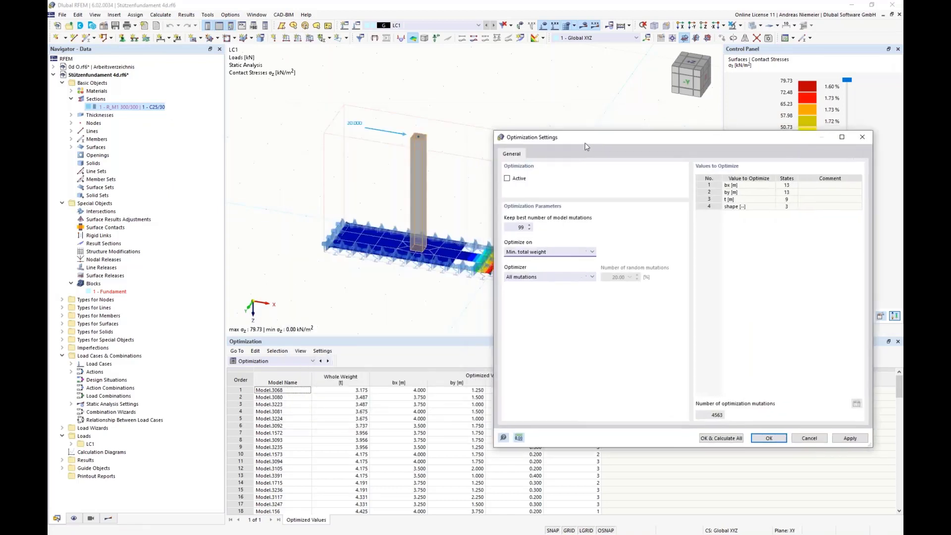
click(544, 256)
click(531, 259)
click(556, 253)
click(545, 266)
click(578, 253)
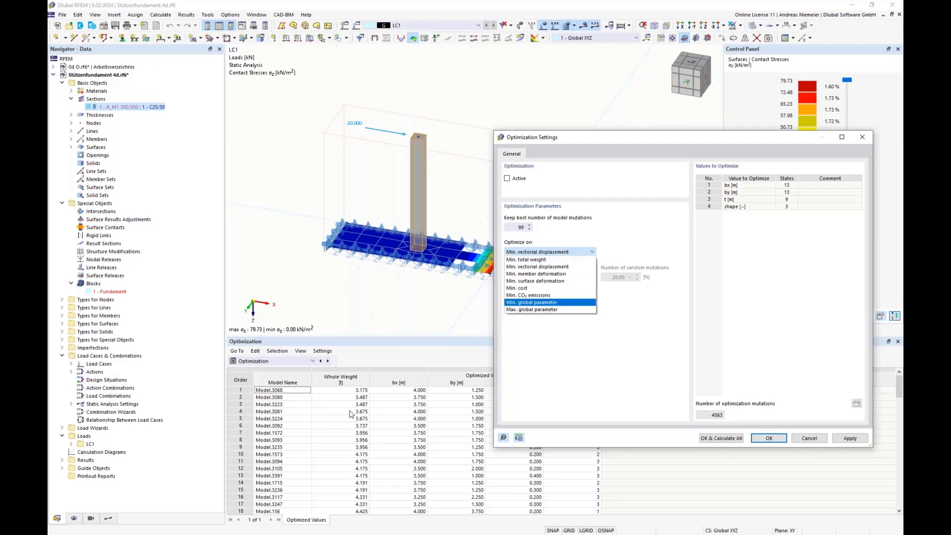
click(820, 442)
click(809, 438)
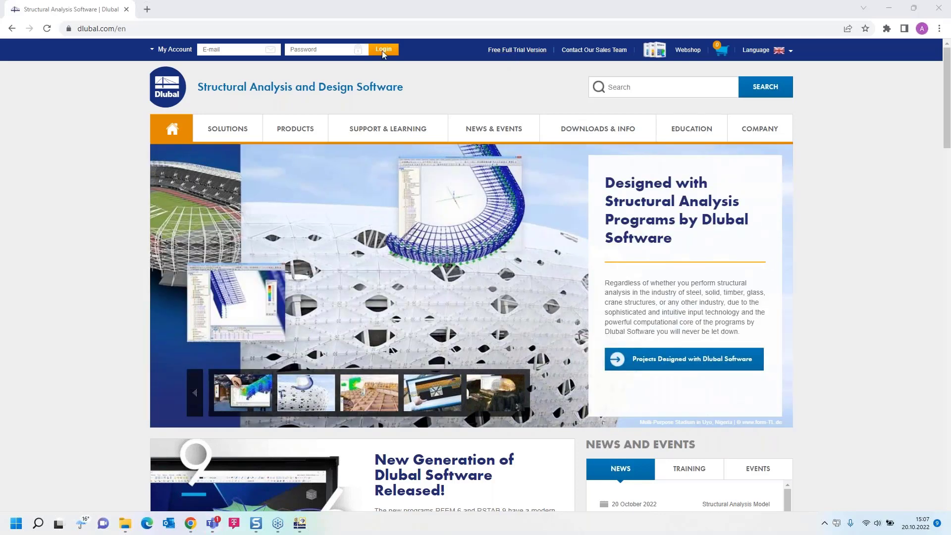
Open the free full trial version page on the Dlubal website in the browser and look through the trial downloads.
click(510, 50)
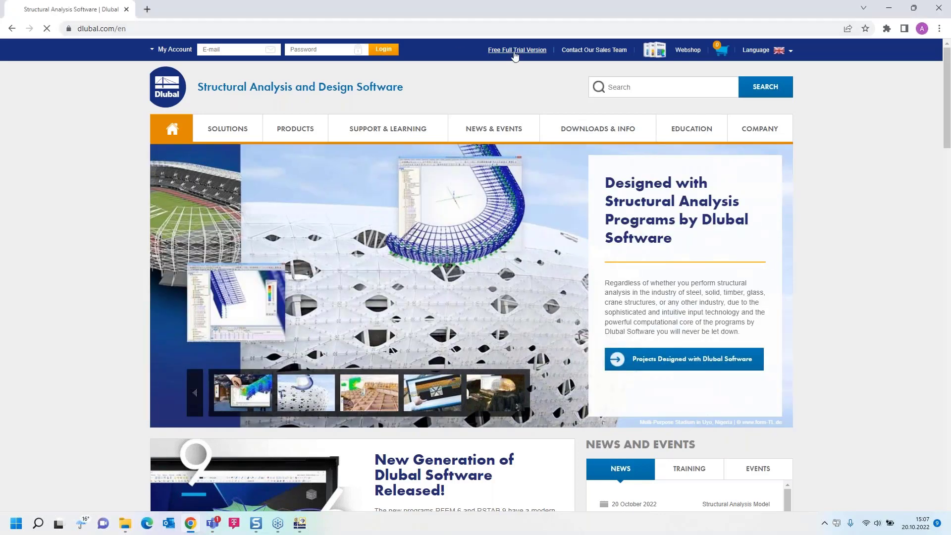
scroll(236, 313, down, 3)
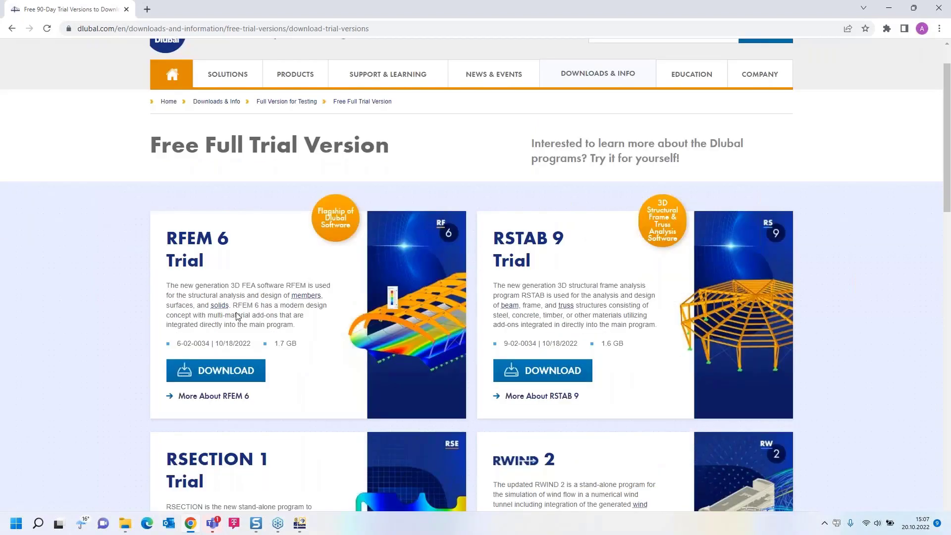
scroll(235, 312, down, 1)
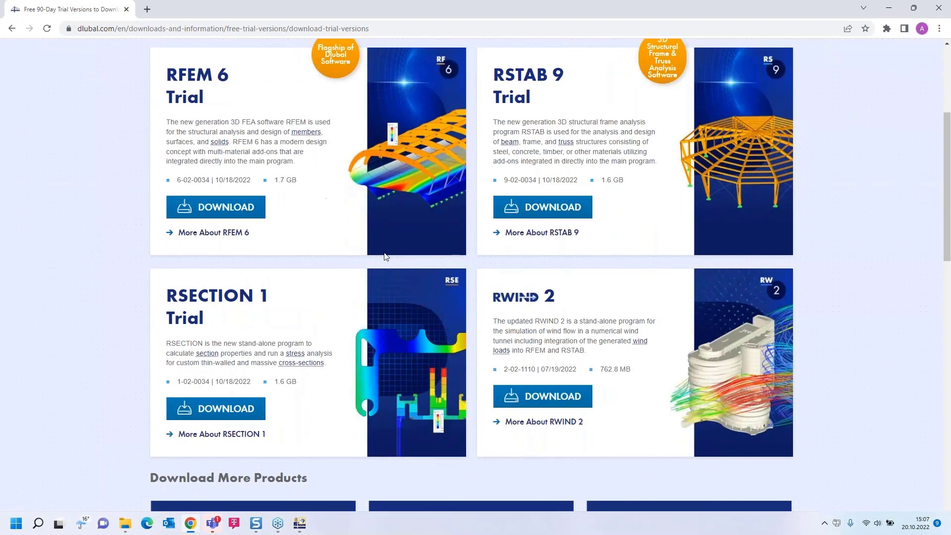
scroll(204, 317, up, 3)
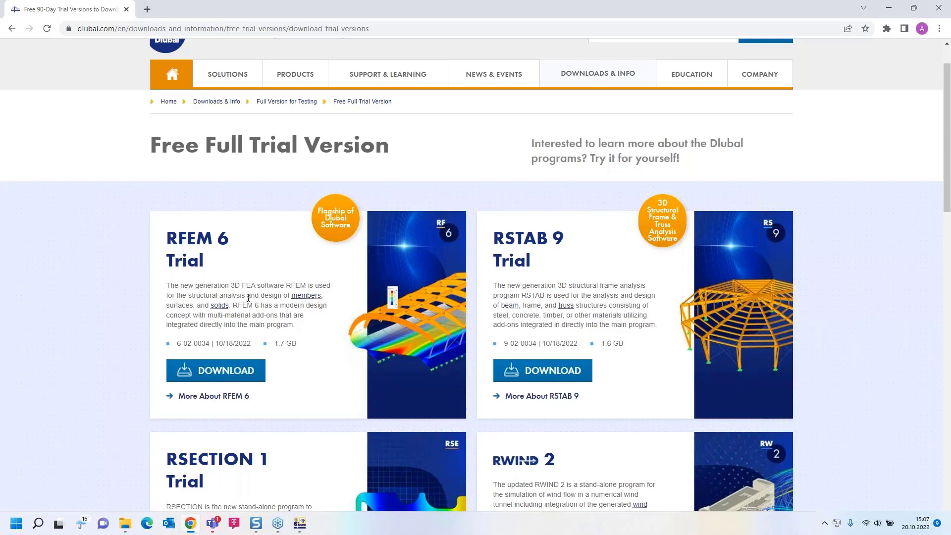
scroll(248, 297, up, 1)
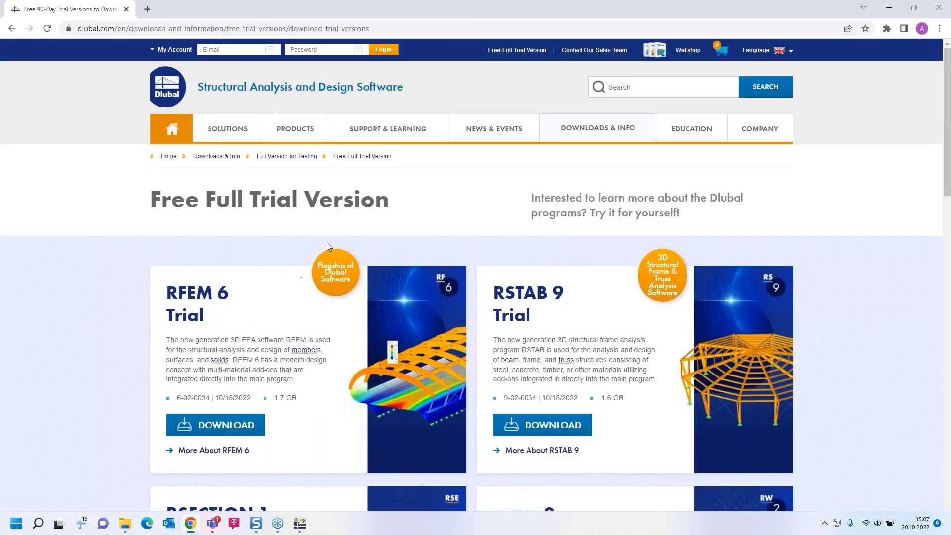
Open the website's webinars page and look through the listed webinars down to Tool-Based Structural Design Optimization in RFEM 6.
mouse_move(493, 139)
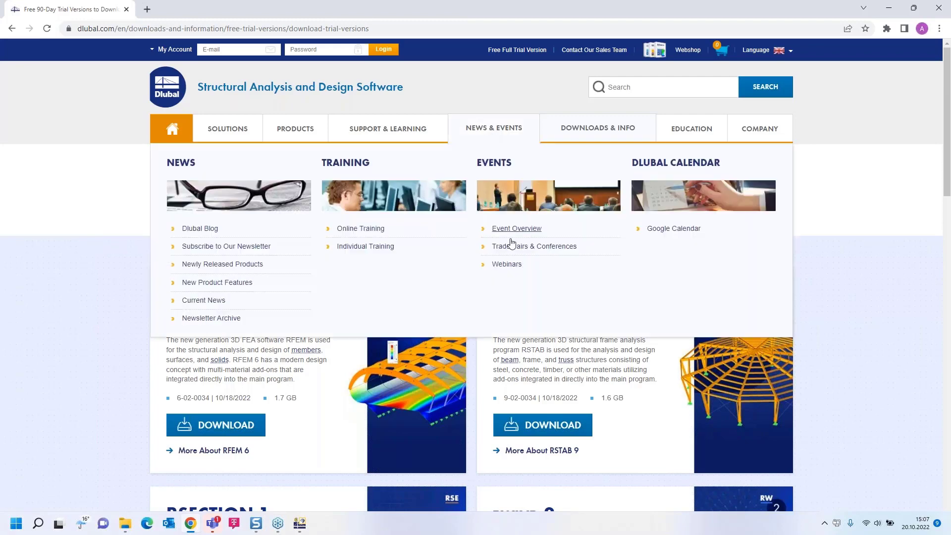
click(510, 268)
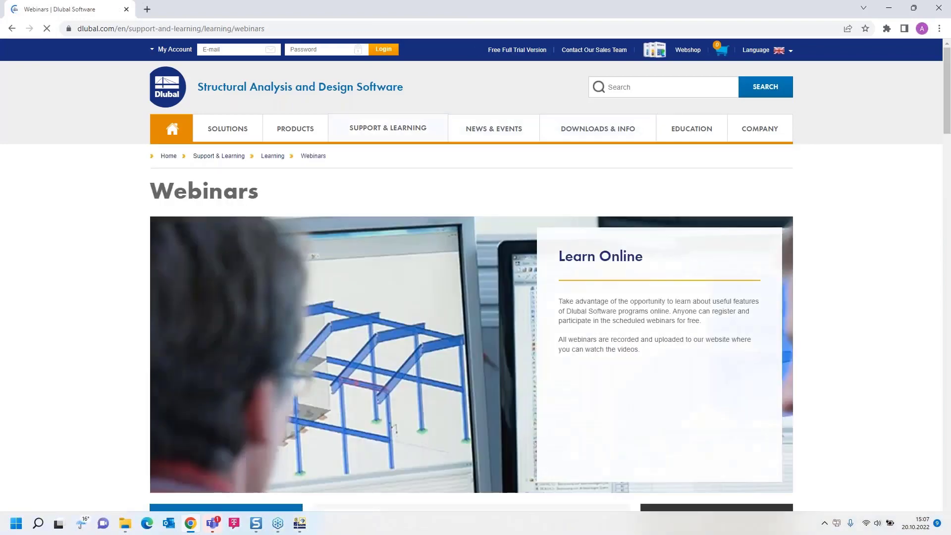
scroll(395, 428, down, 12)
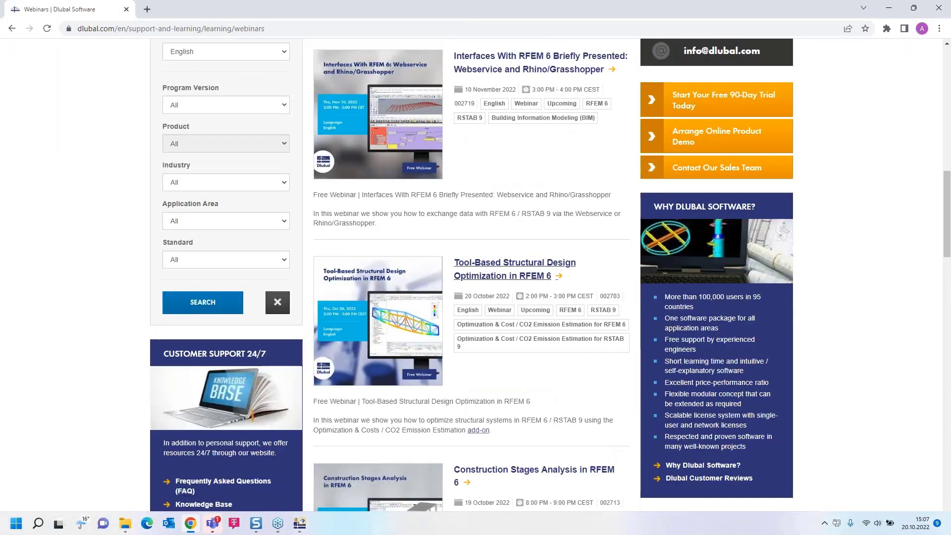
Open the Tool-Based Structural Design Optimization in RFEM 6 webinar page and review its content, speakers and downloads.
scroll(496, 210, down, 1)
click(495, 210)
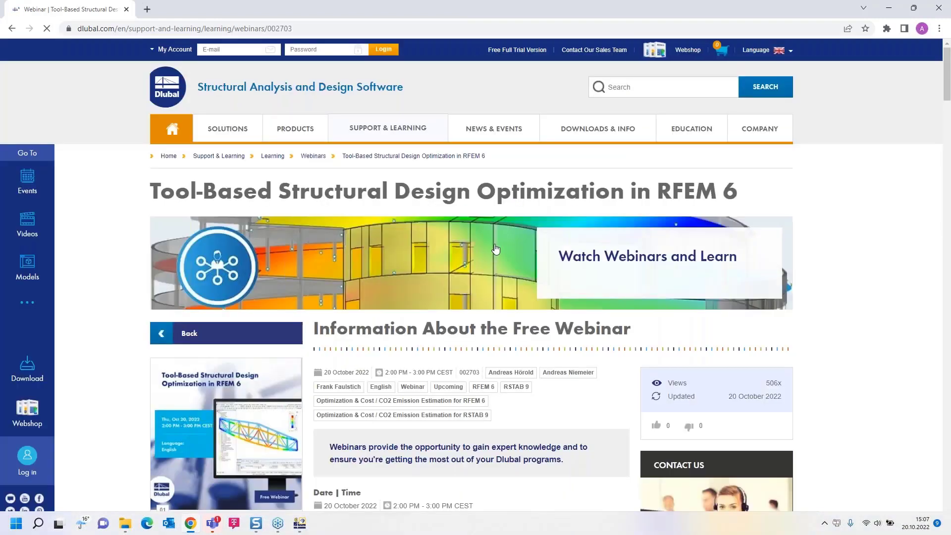
scroll(494, 268, down, 5)
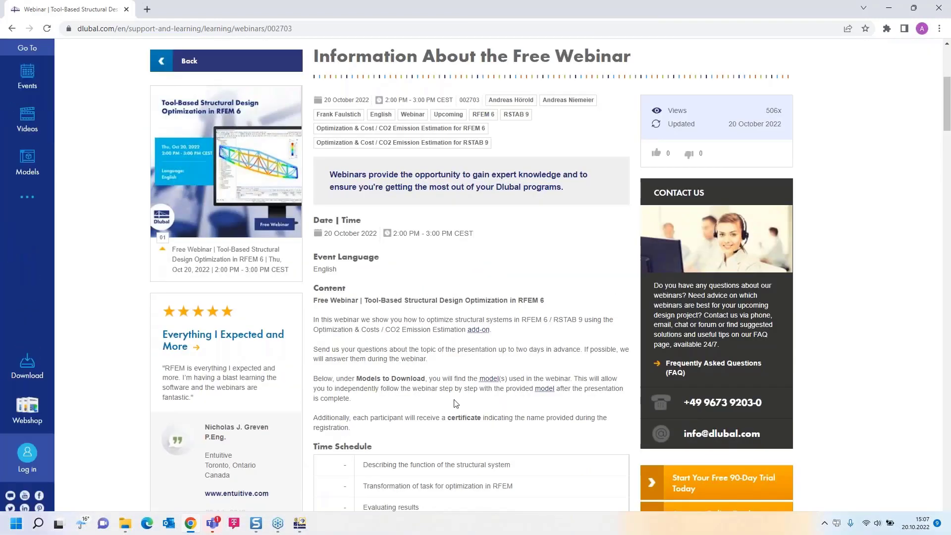
scroll(450, 345, down, 2)
scroll(449, 345, down, 20)
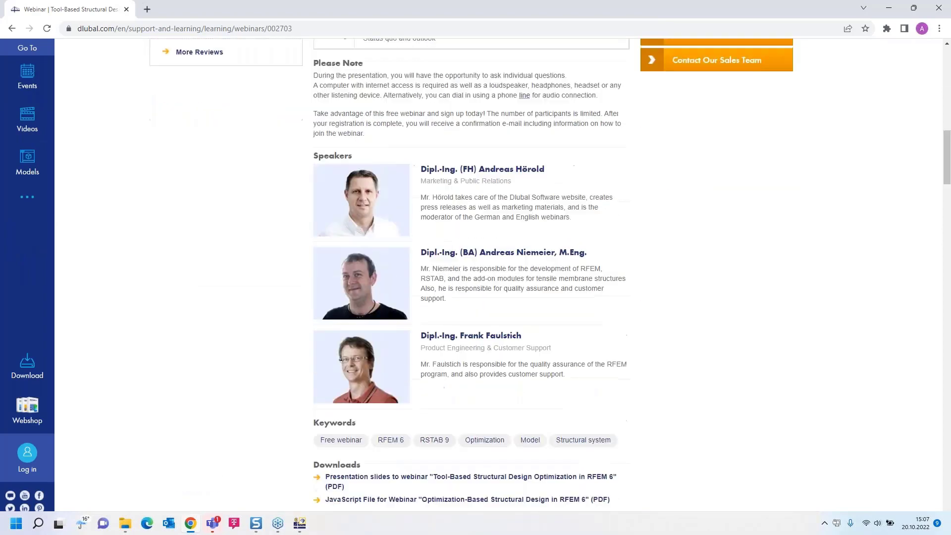
Look through the rest of the webinar page for the Concrete Column on Foundation Plate model among the models to download.
scroll(450, 285, down, 7)
scroll(451, 285, up, 2)
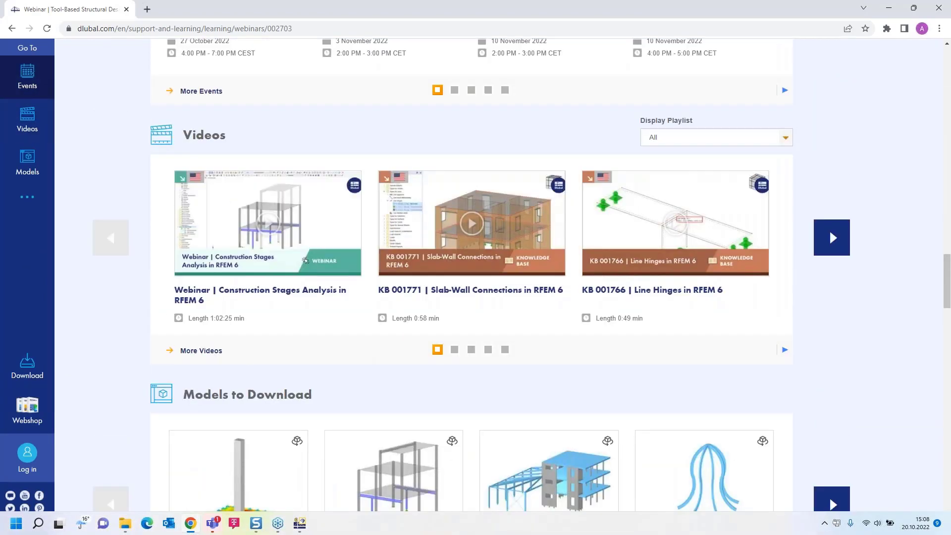
scroll(451, 285, up, 2)
scroll(450, 284, up, 8)
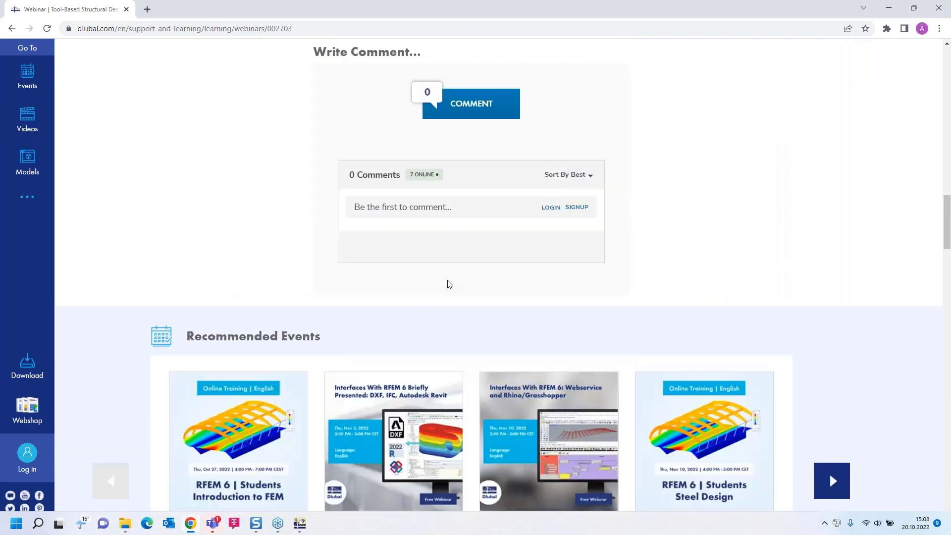
scroll(449, 284, down, 16)
scroll(450, 284, up, 4)
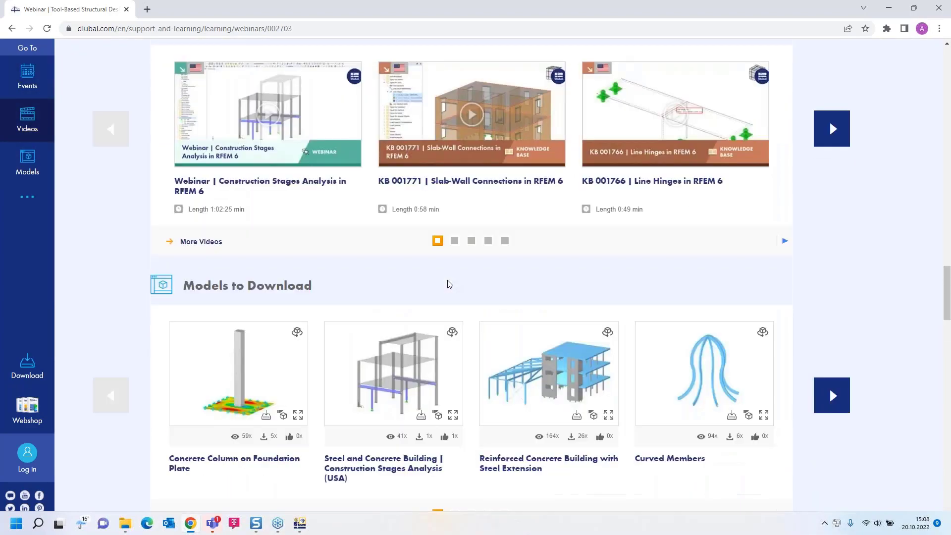
scroll(448, 282, down, 1)
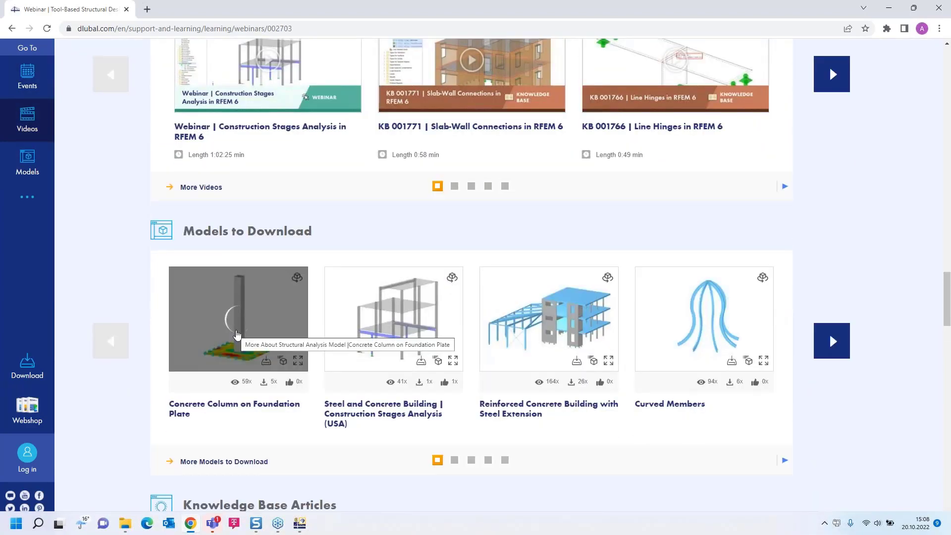